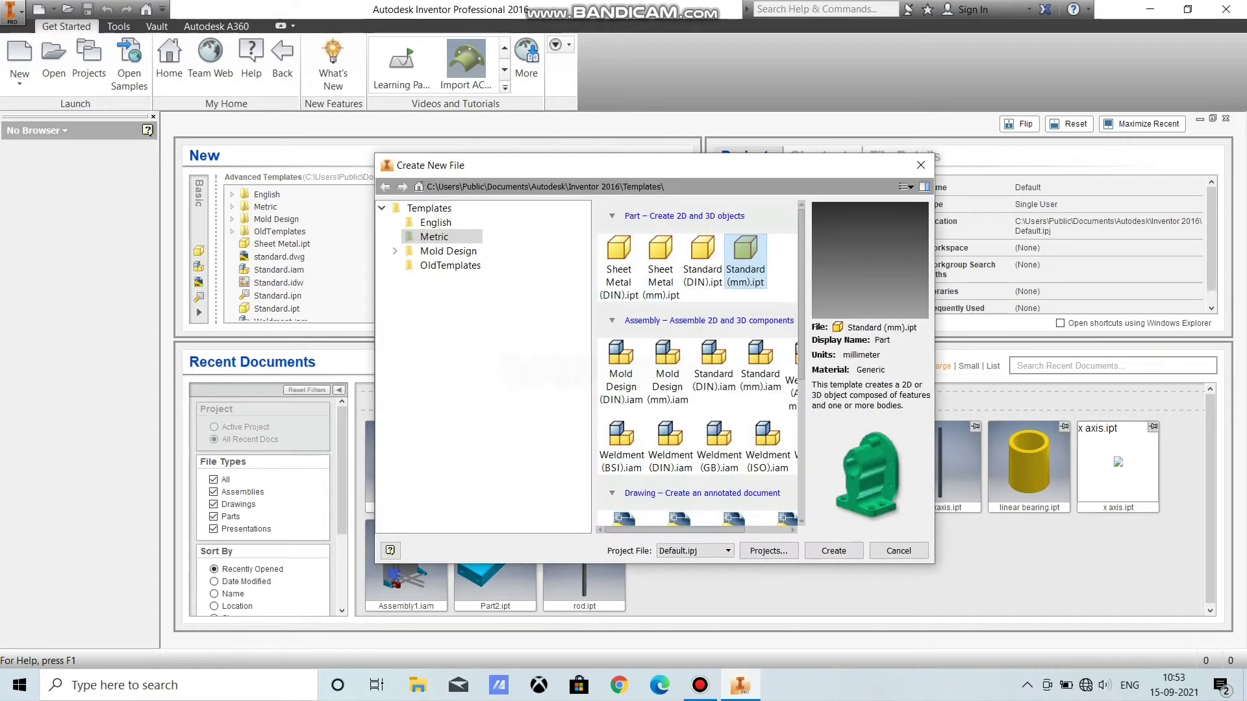
Step: Create a new part from the Standard (mm).ipt template and start a 2D sketch on the XY plane
{"action": "left_click", "coordinate": [834, 551]}
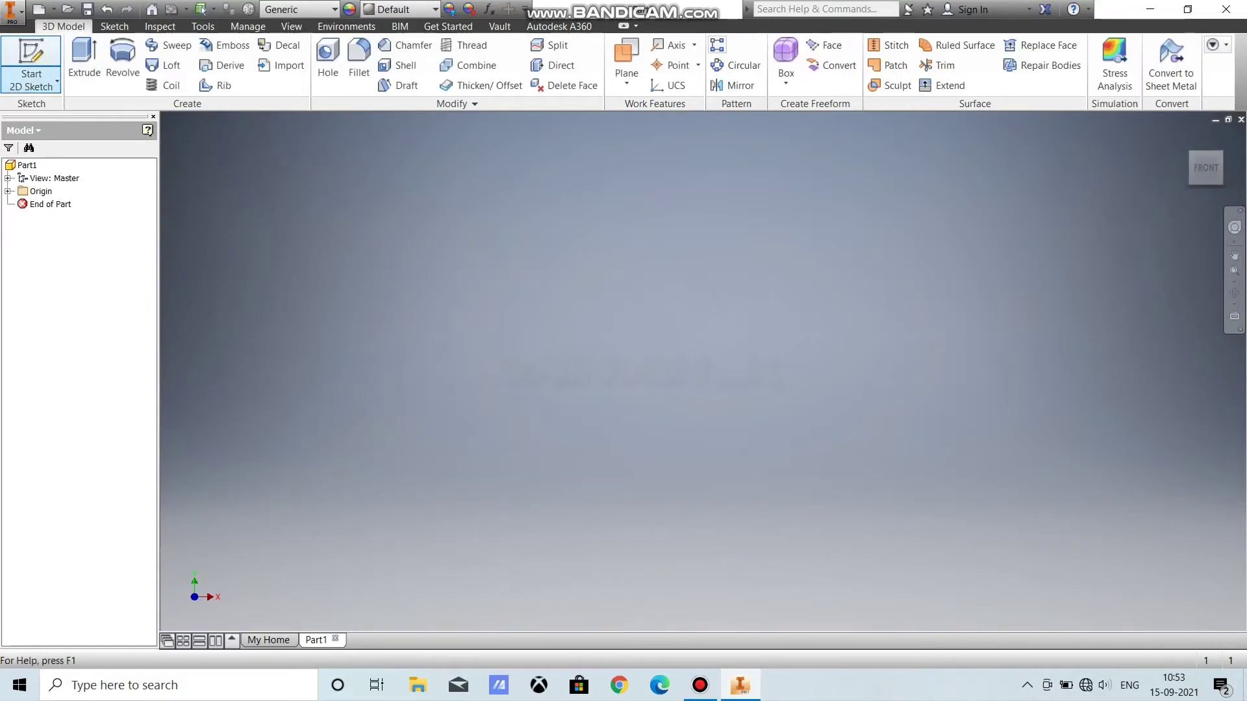
{"action": "left_click", "coordinate": [32, 63]}
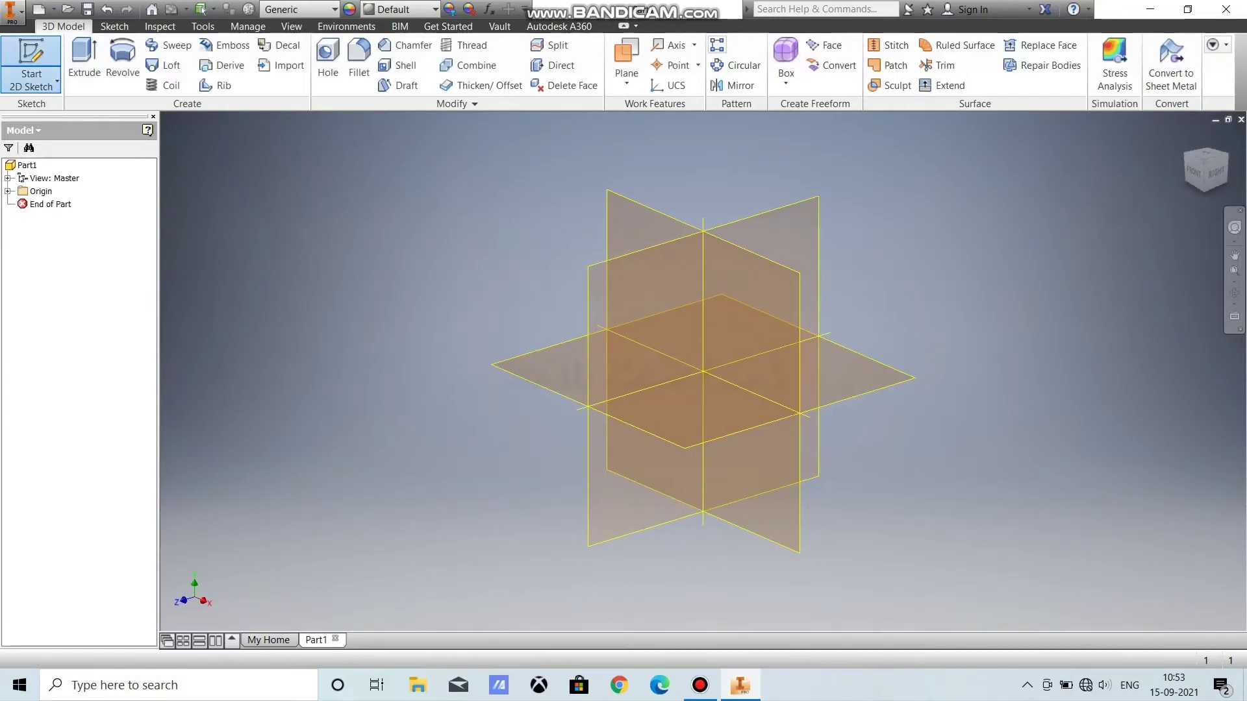
{"action": "left_click", "coordinate": [617, 195]}
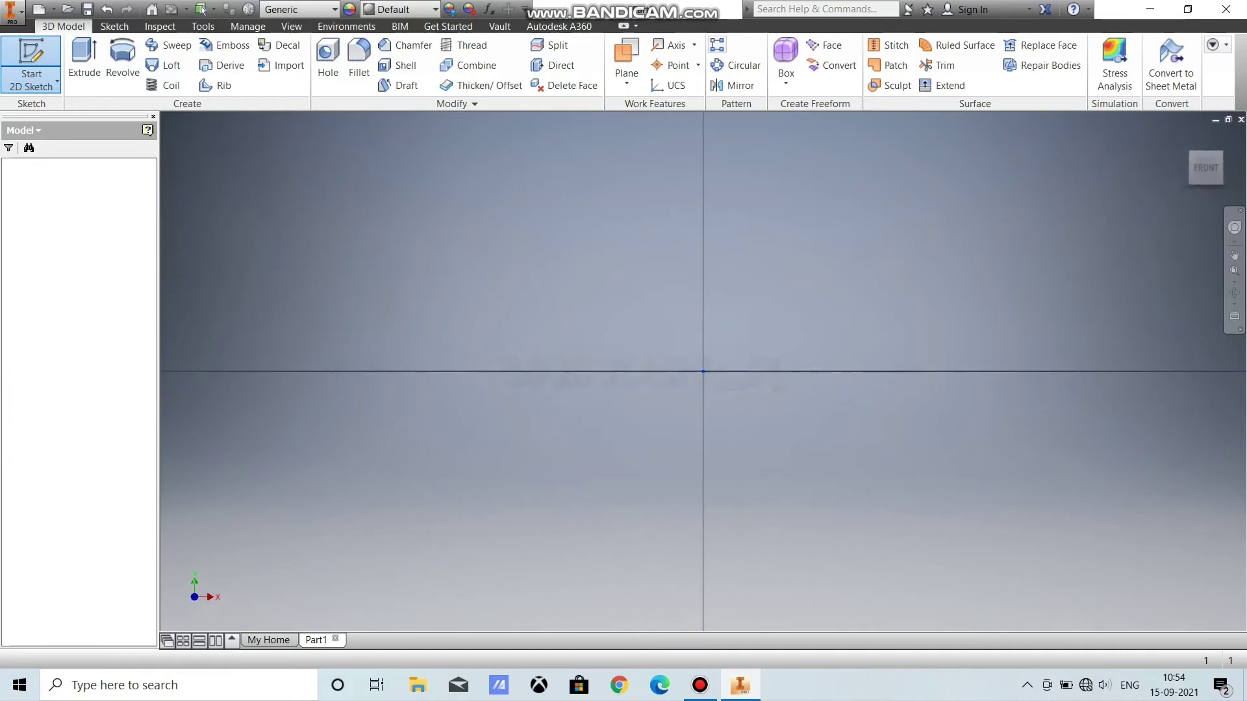
Step: Sketch a circle about 12.4 mm in diameter, centred on the vertical axis above the origin and passing through the origin
{"action": "left_click", "coordinate": [121, 62]}
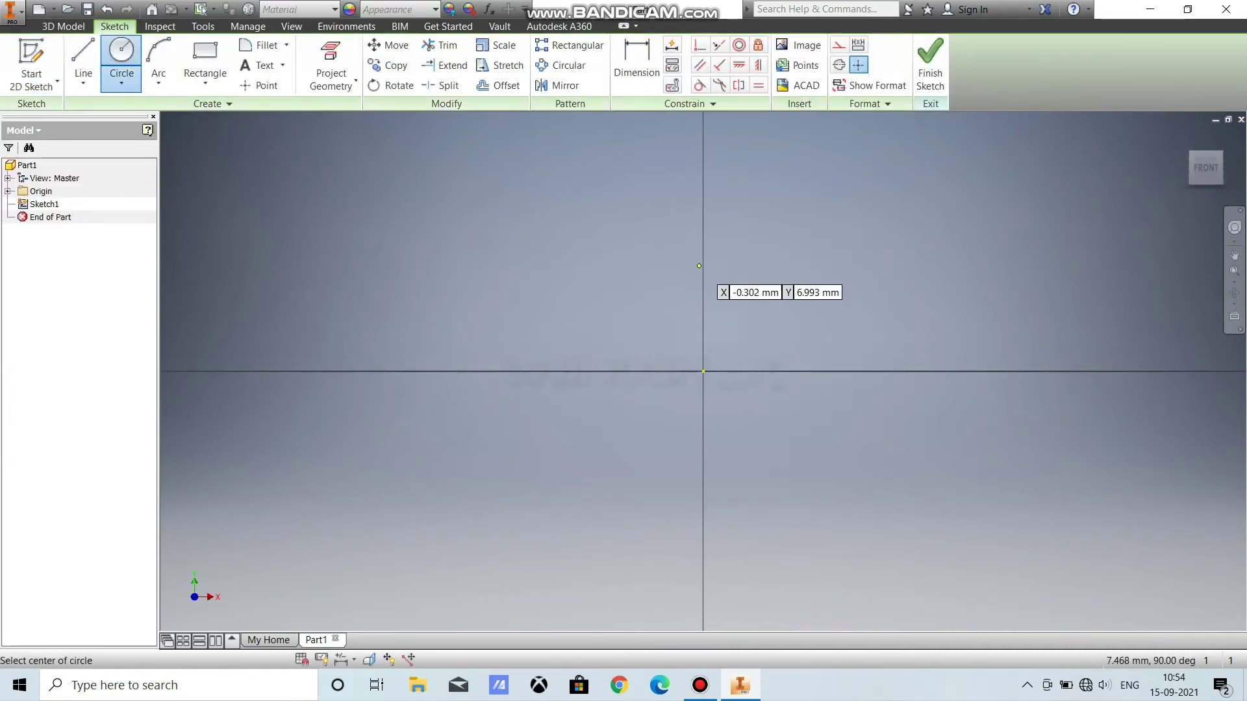
{"action": "left_click", "coordinate": [704, 278]}
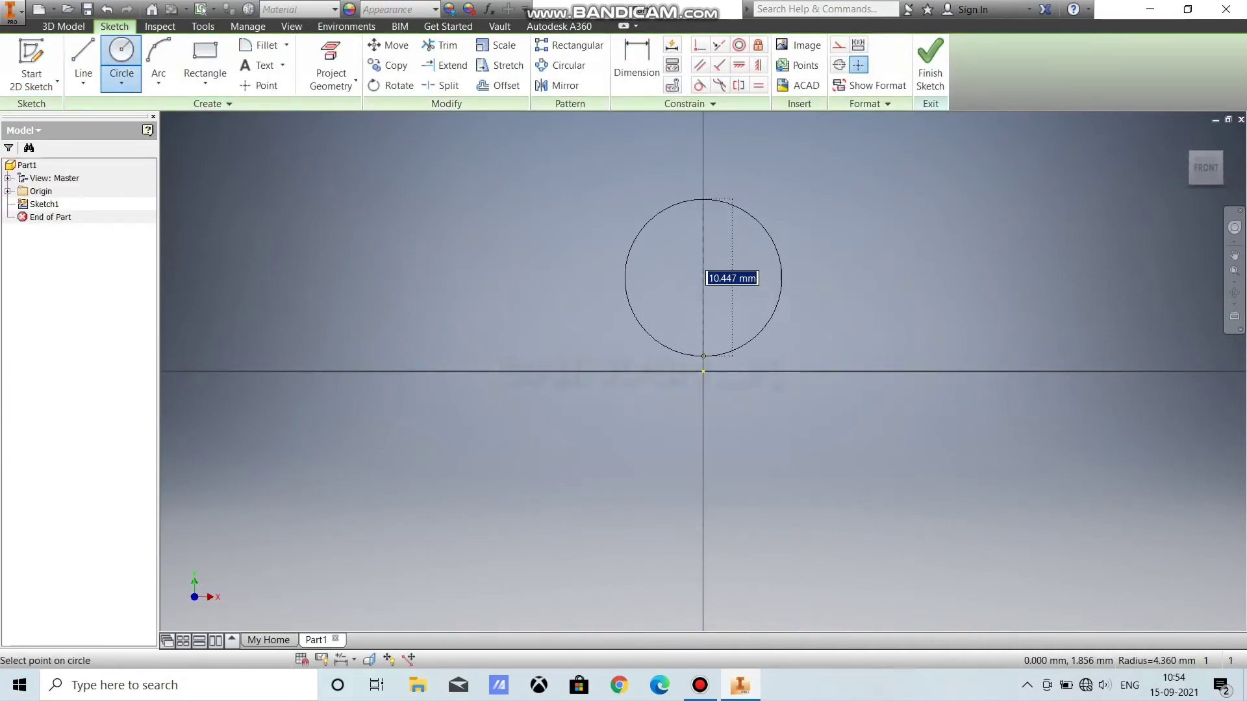
{"action": "left_click", "coordinate": [704, 371]}
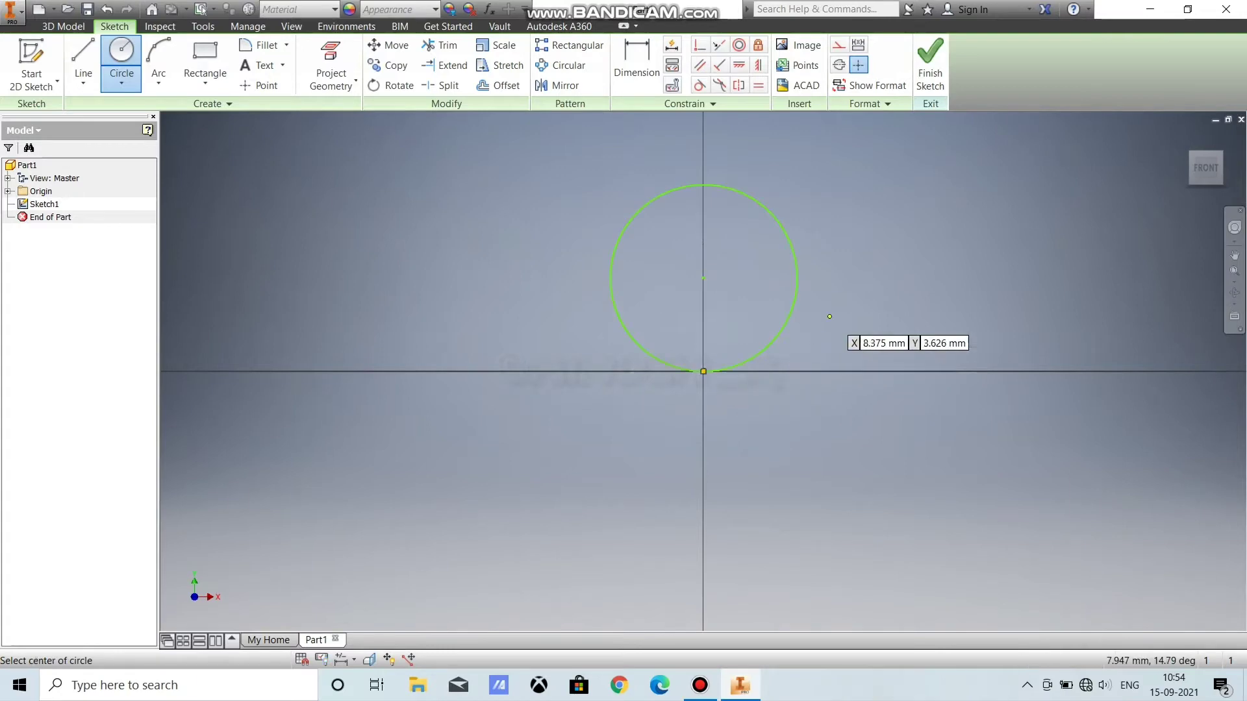
Step: Dimension the circle's diameter and set it to 160 mm
{"action": "key", "text": "d"}
{"action": "left_click", "coordinate": [793, 261]}
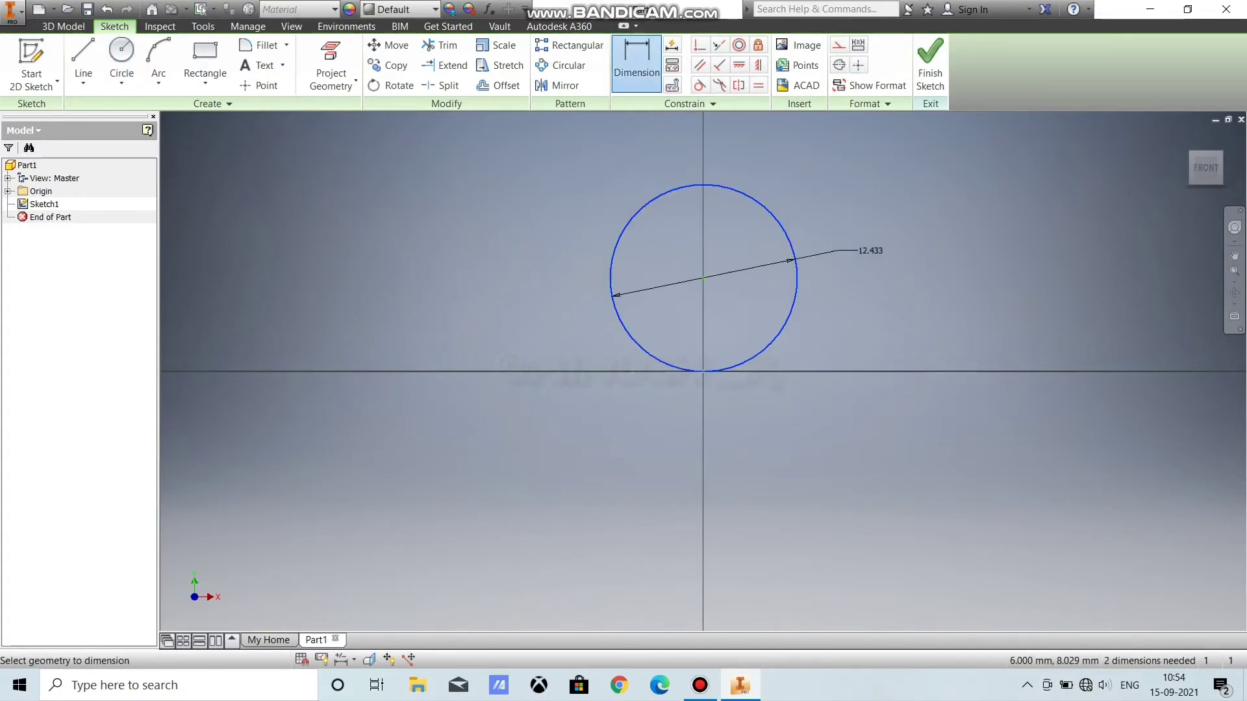
{"action": "left_click", "coordinate": [894, 251]}
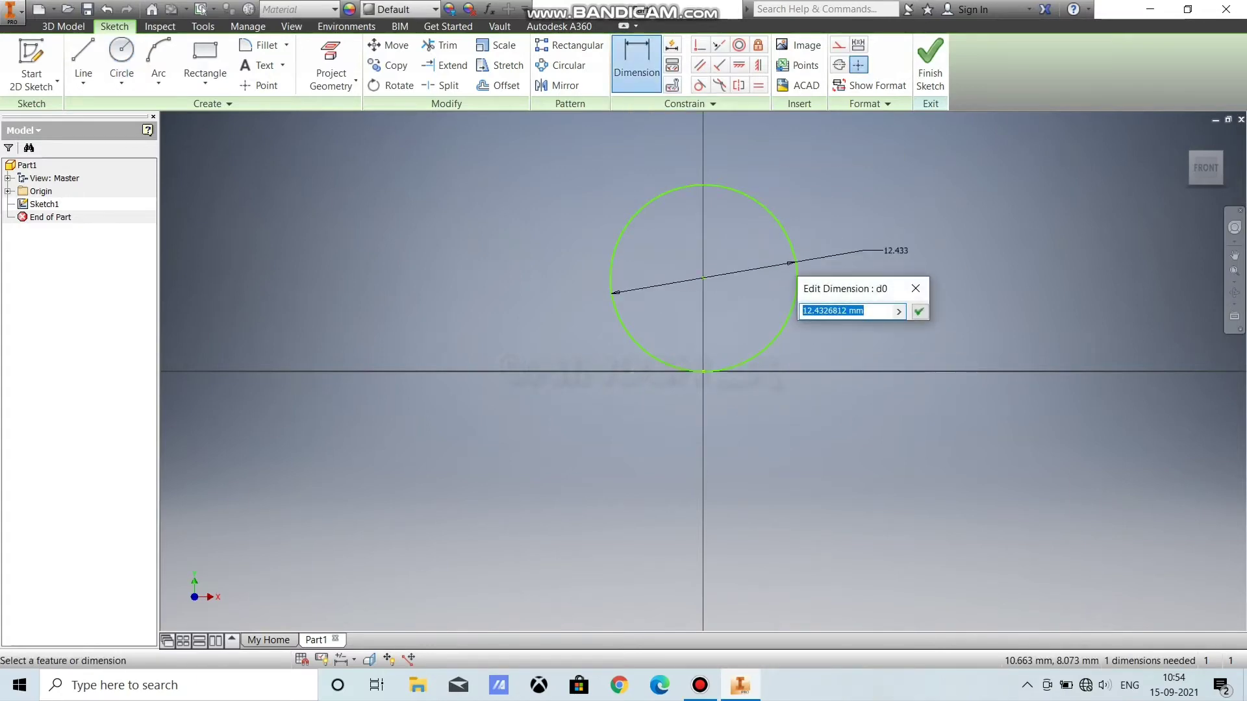
{"action": "type", "text": "160"}
{"action": "key", "text": "Return"}
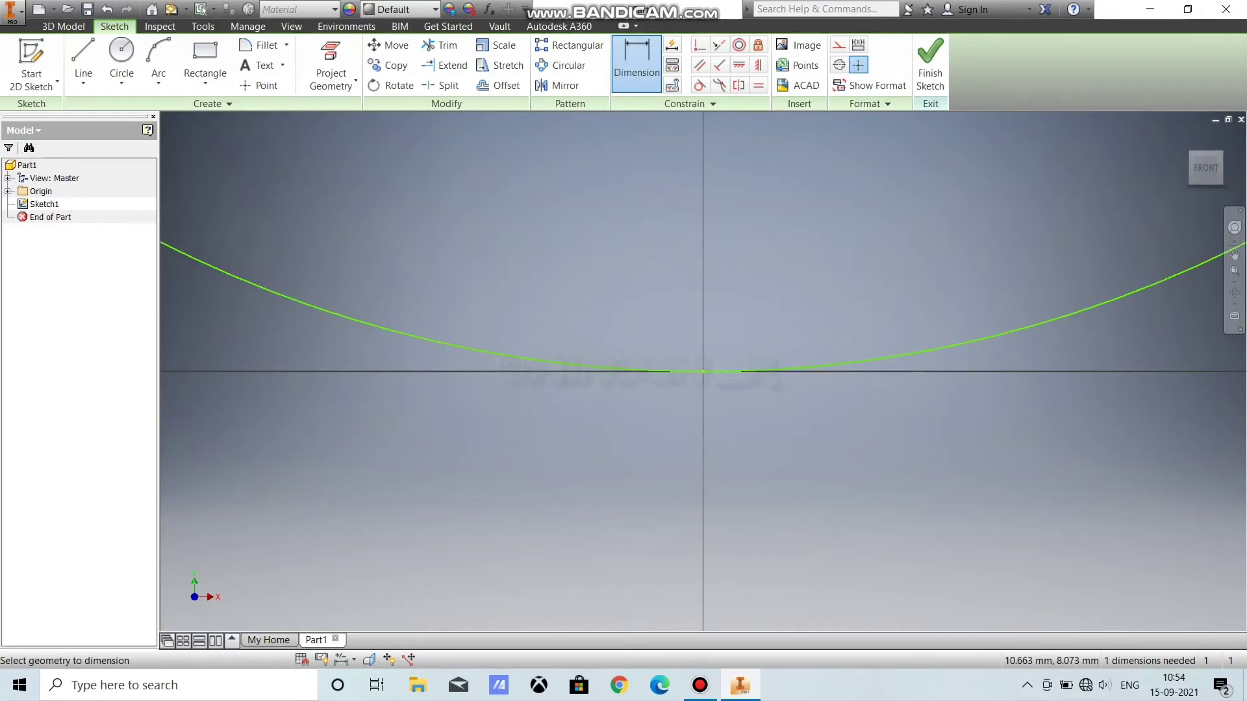
Step: Draw a vertical line from the origin to the circle's centre and continue with a horizontal line extending right past the circle
{"action": "scroll", "coordinate": [845, 241], "scroll_direction": "down", "scroll_amount": 4}
{"action": "scroll", "coordinate": [845, 241], "scroll_direction": "up", "scroll_amount": 12}
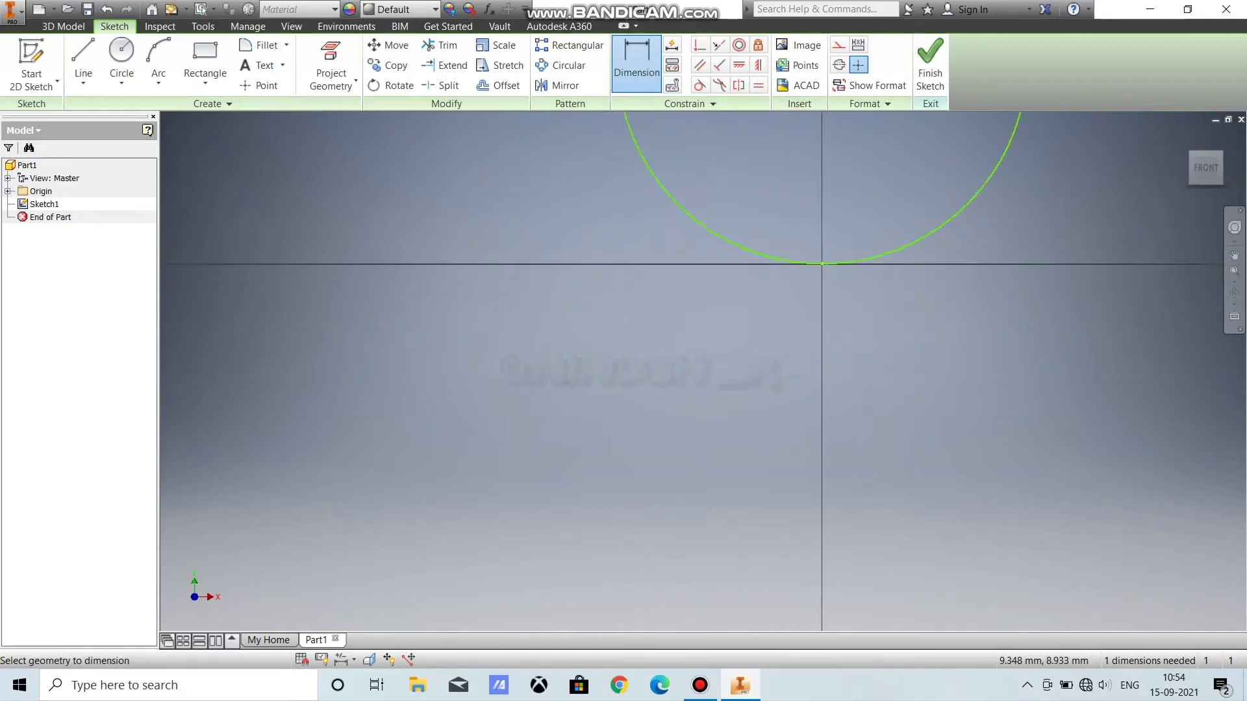
{"action": "middle_click_drag", "start_coordinate": [842, 257], "coordinate": [840, 262]}
{"action": "middle_click_drag", "start_coordinate": [636, 218], "coordinate": [563, 306]}
{"action": "key", "text": "l"}
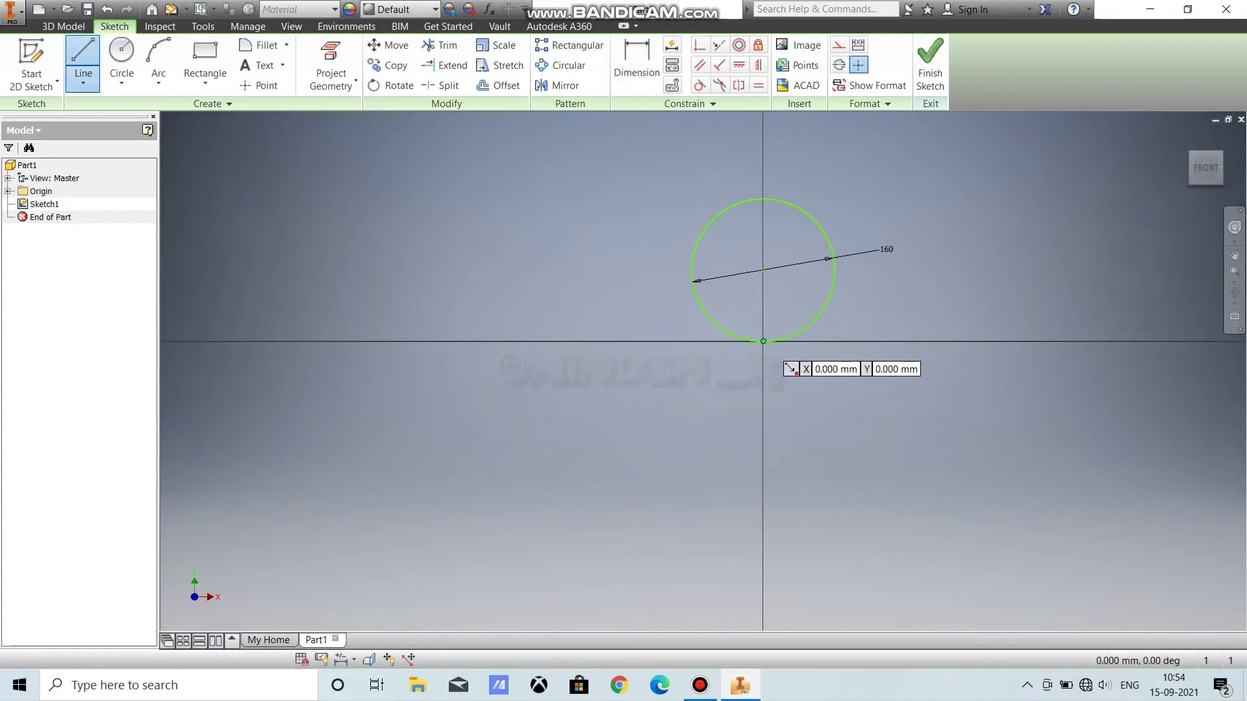
{"action": "left_click", "coordinate": [763, 270]}
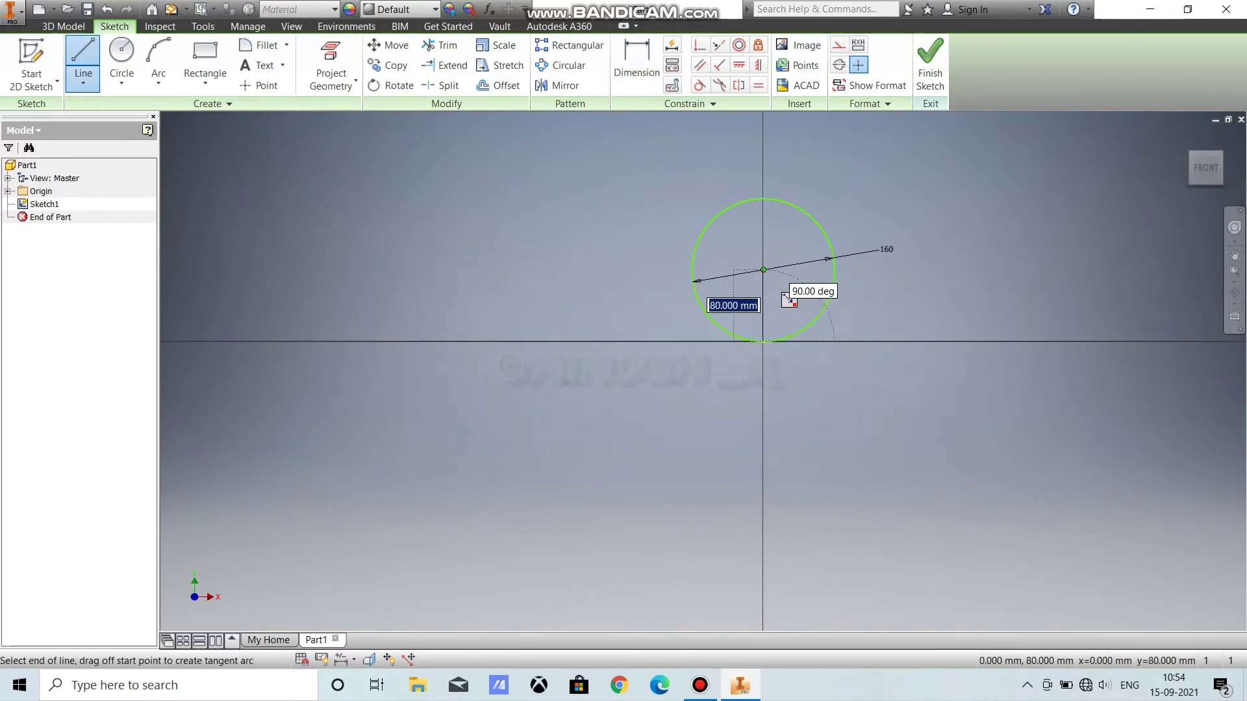
{"action": "key", "text": "Return"}
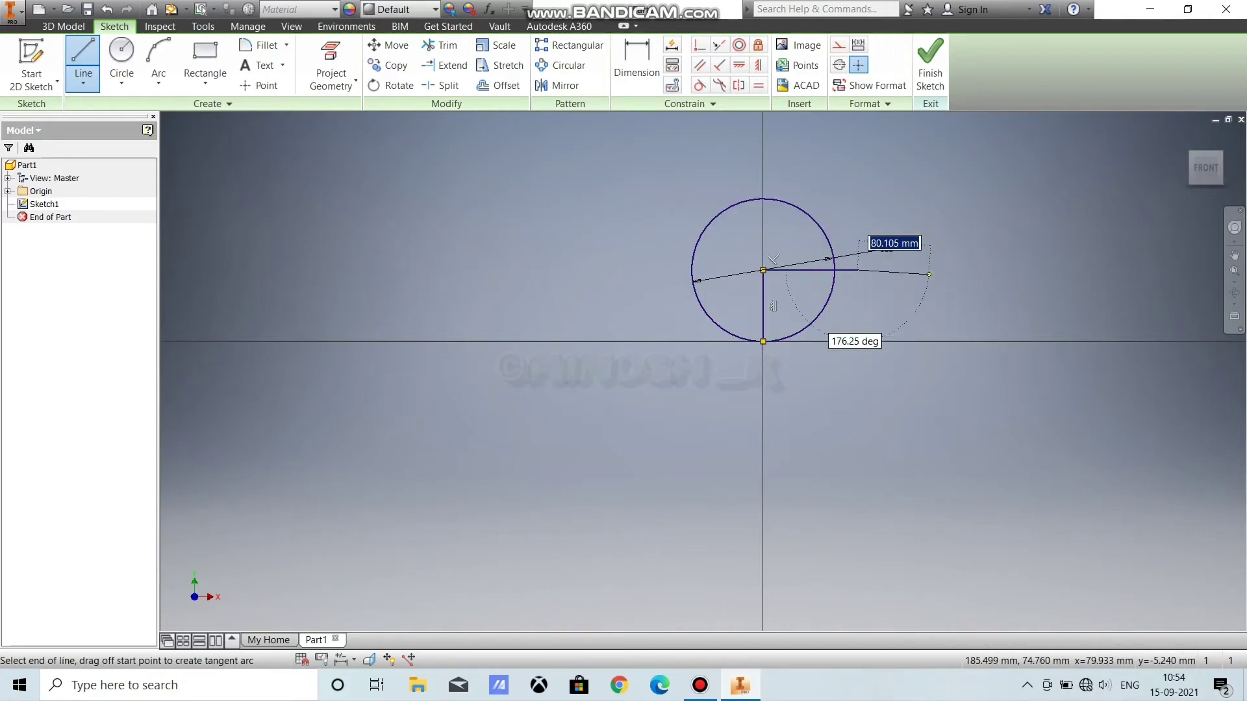
{"action": "right_click", "coordinate": [929, 274]}
{"action": "left_click", "coordinate": [981, 276]}
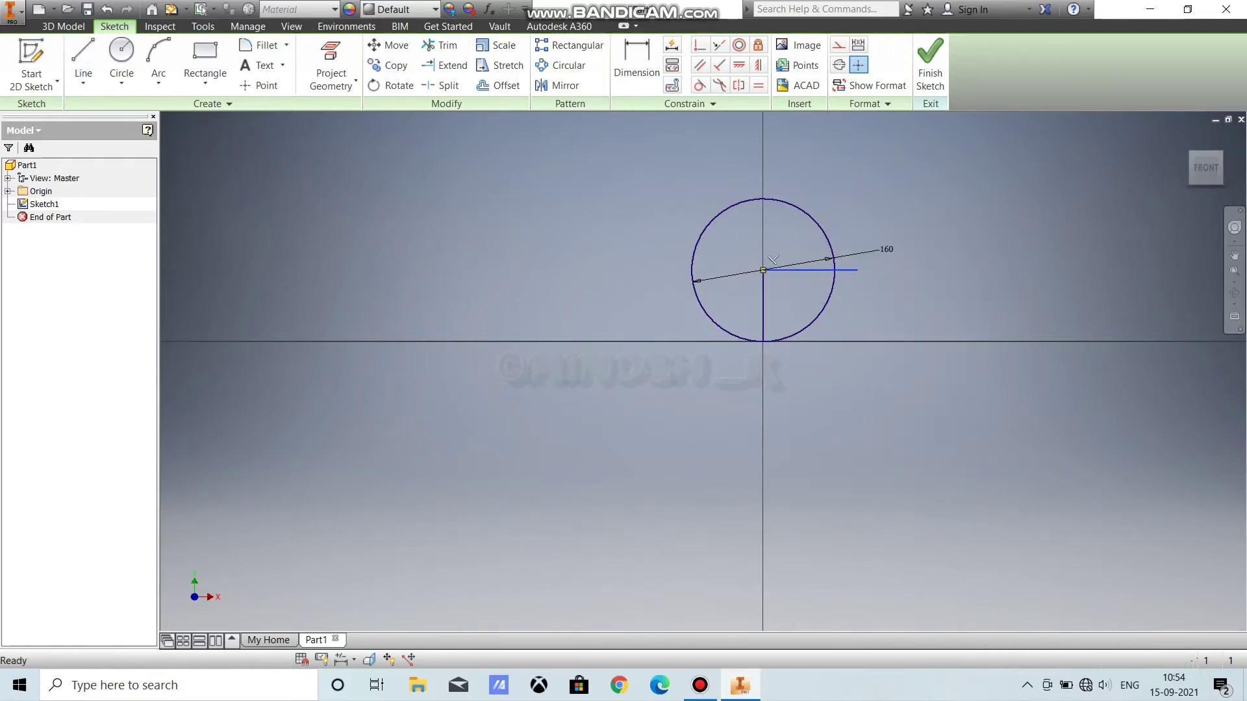
Step: Convert the horizontal and vertical lines inside the circle to construction geometry
{"action": "right_click", "coordinate": [852, 270]}
{"action": "left_click", "coordinate": [917, 271]}
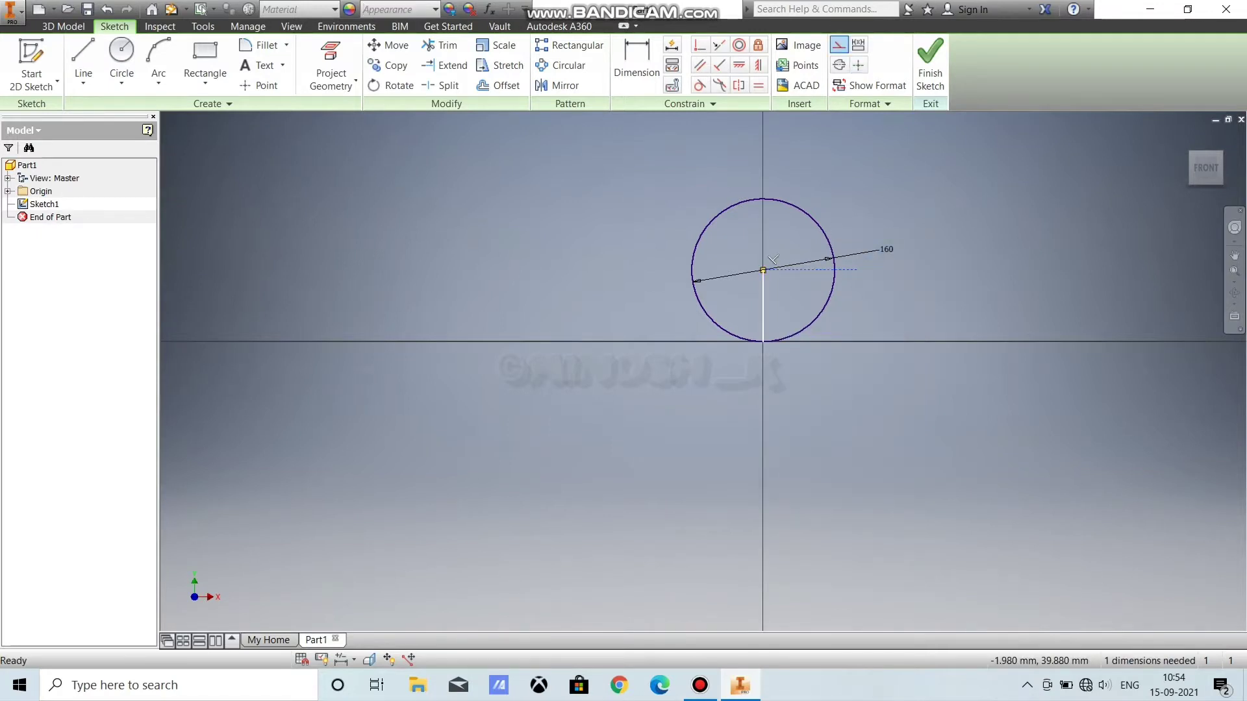
{"action": "right_click", "coordinate": [762, 305]}
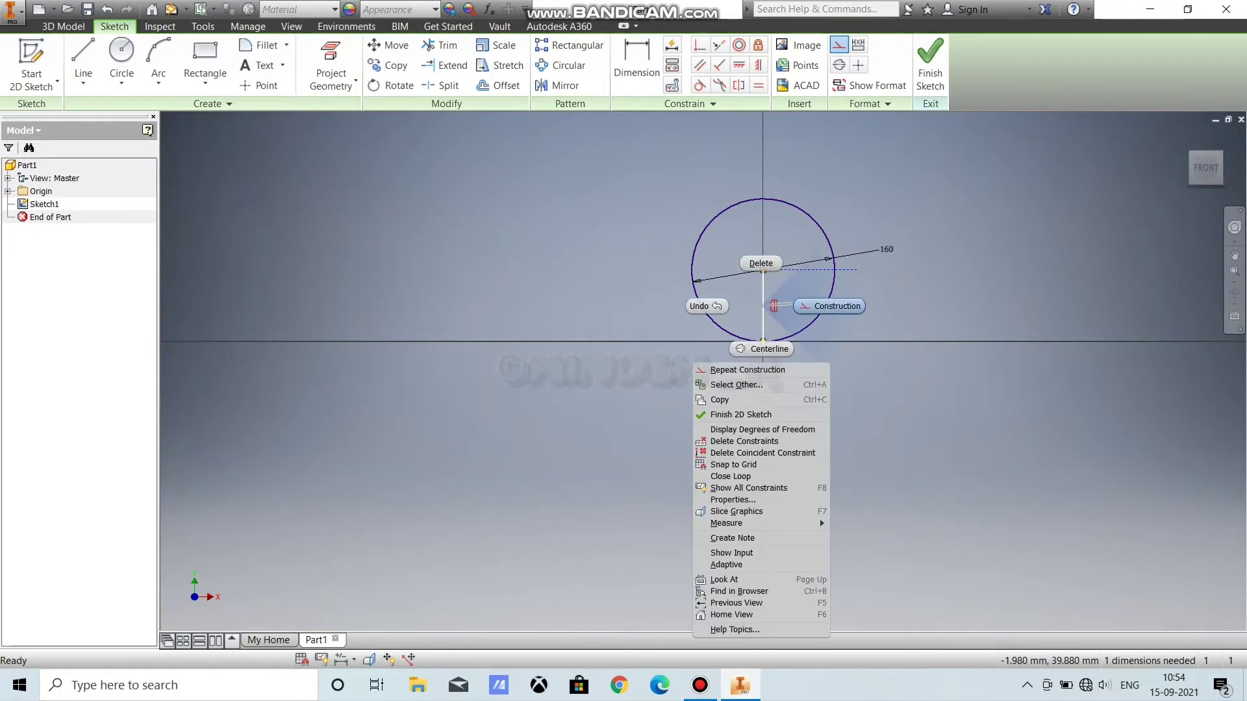
{"action": "left_click", "coordinate": [826, 306]}
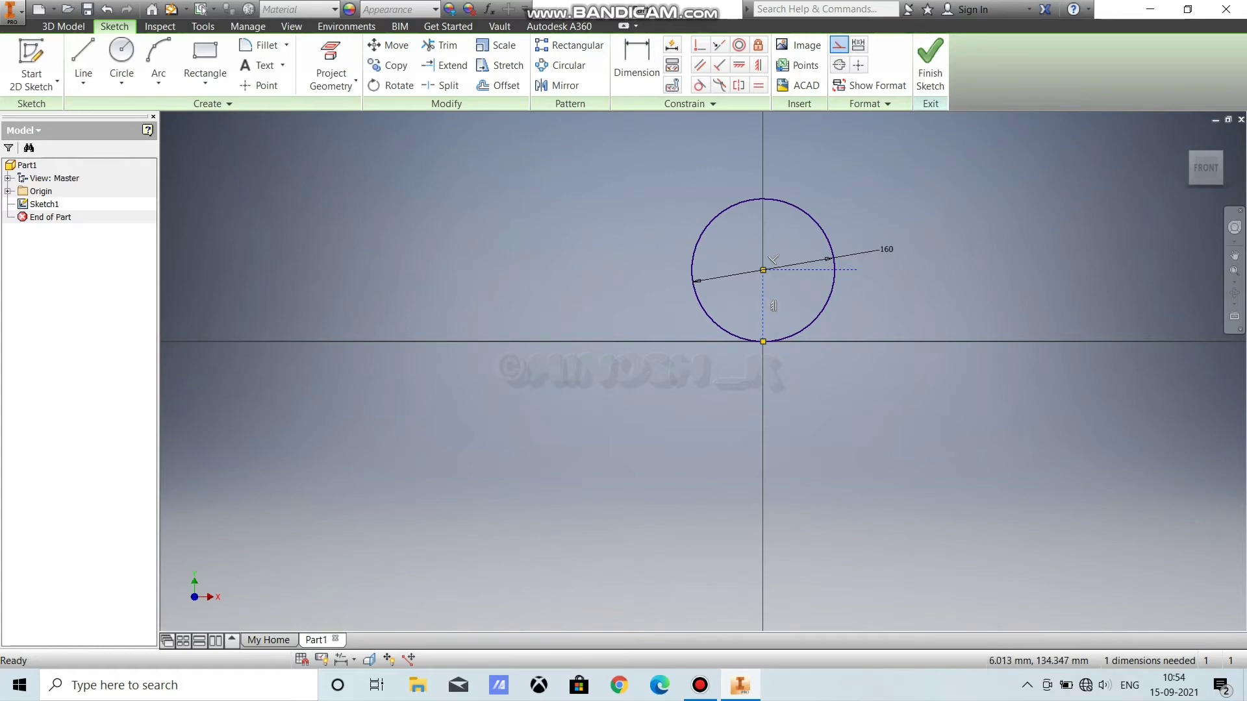
Step: Trim the circle to its lower-right quarter arc and draw a vertical line about 52 mm long up from the arc's right end
{"action": "left_click", "coordinate": [439, 45]}
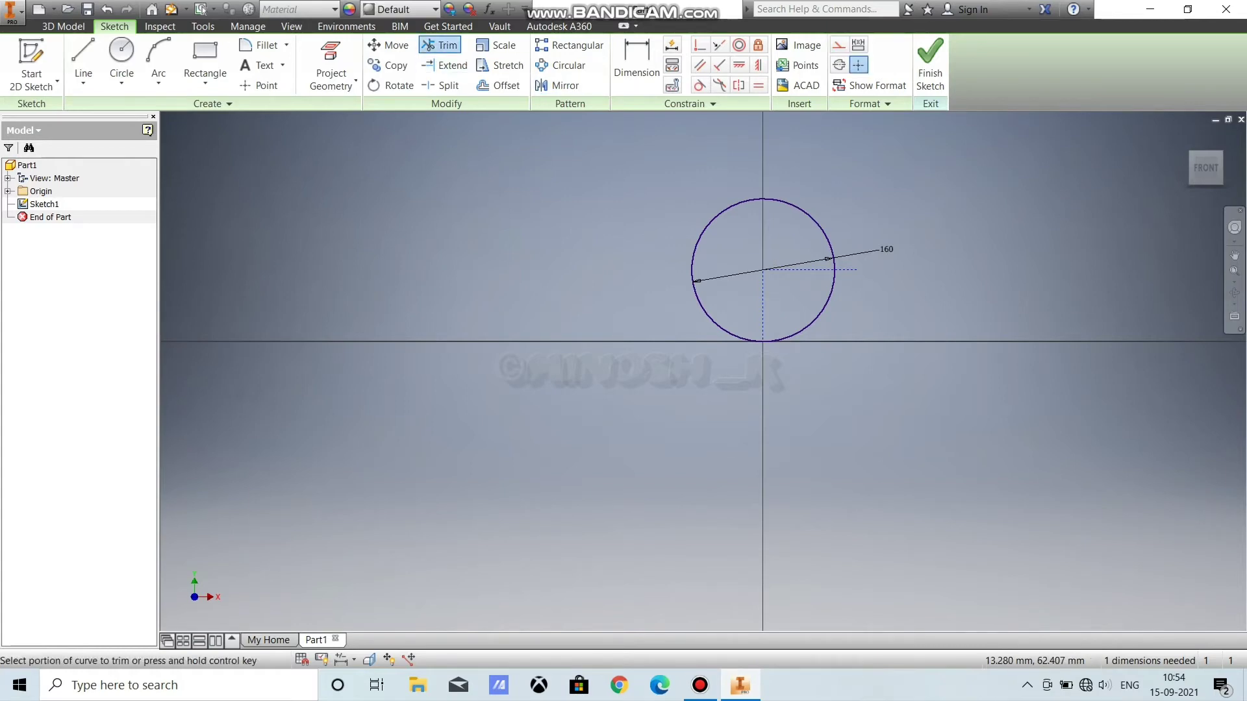
{"action": "left_click", "coordinate": [709, 315]}
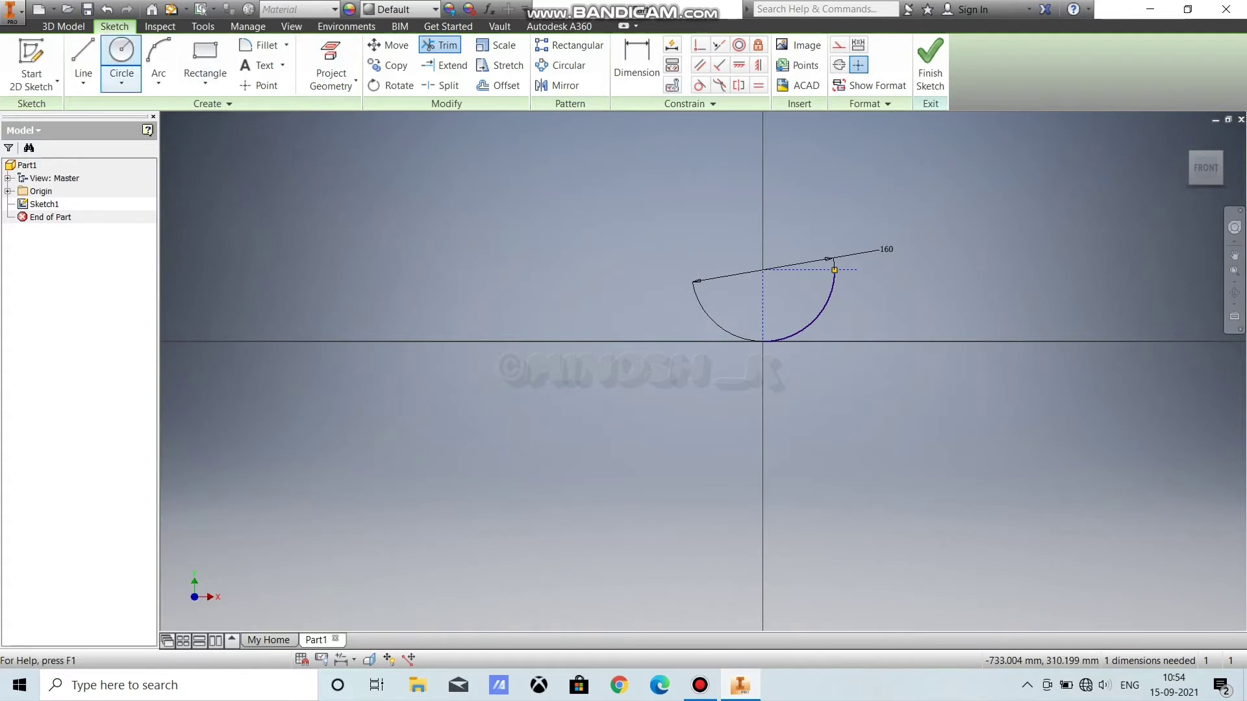
{"action": "left_click", "coordinate": [83, 58]}
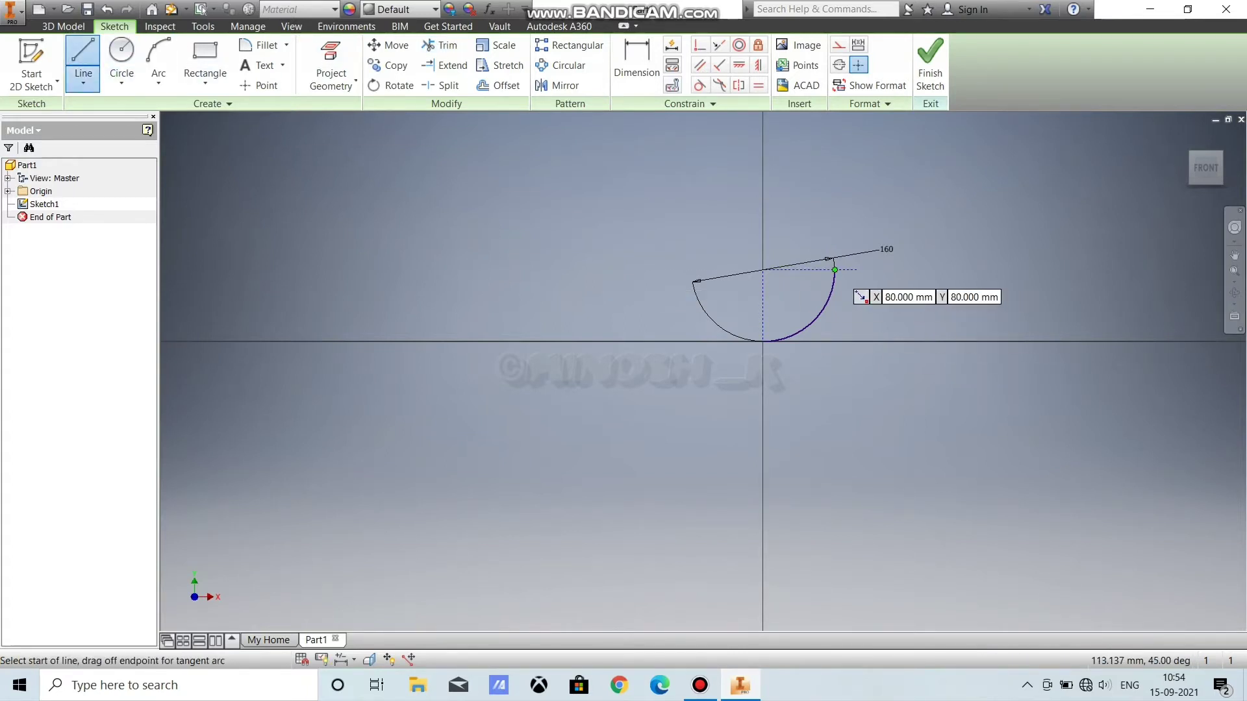
{"action": "left_click", "coordinate": [833, 259]}
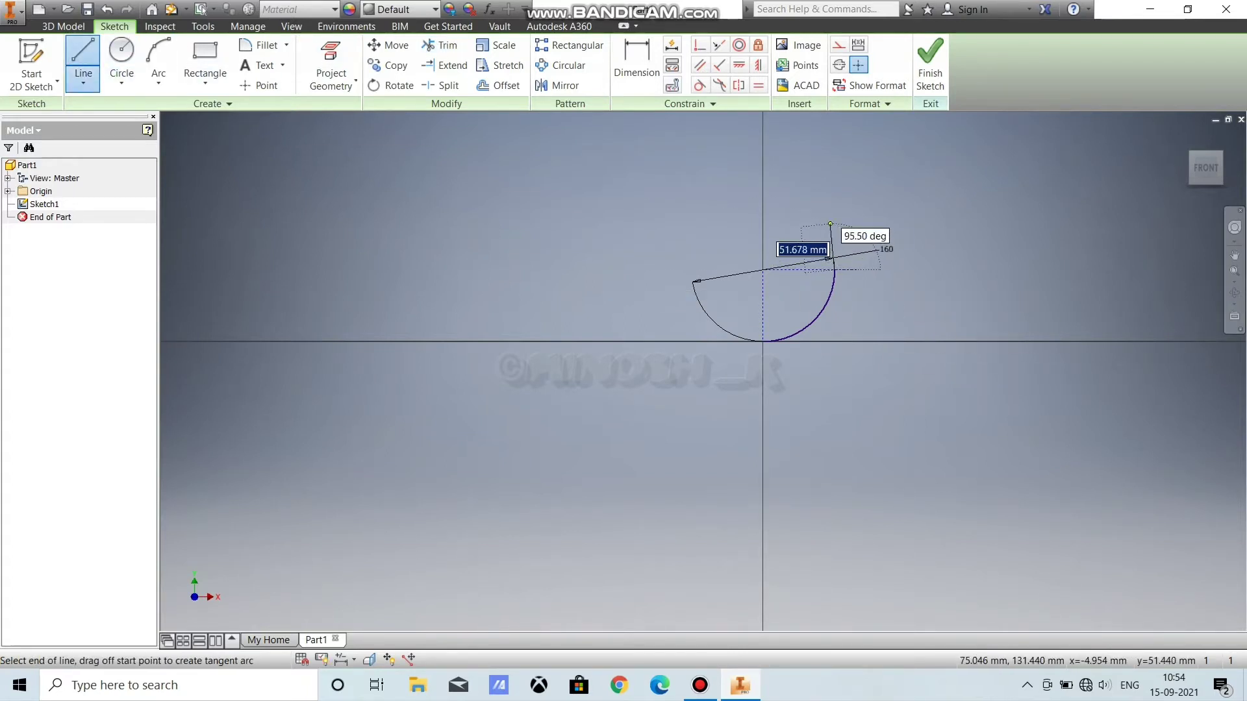
{"action": "right_click", "coordinate": [910, 214]}
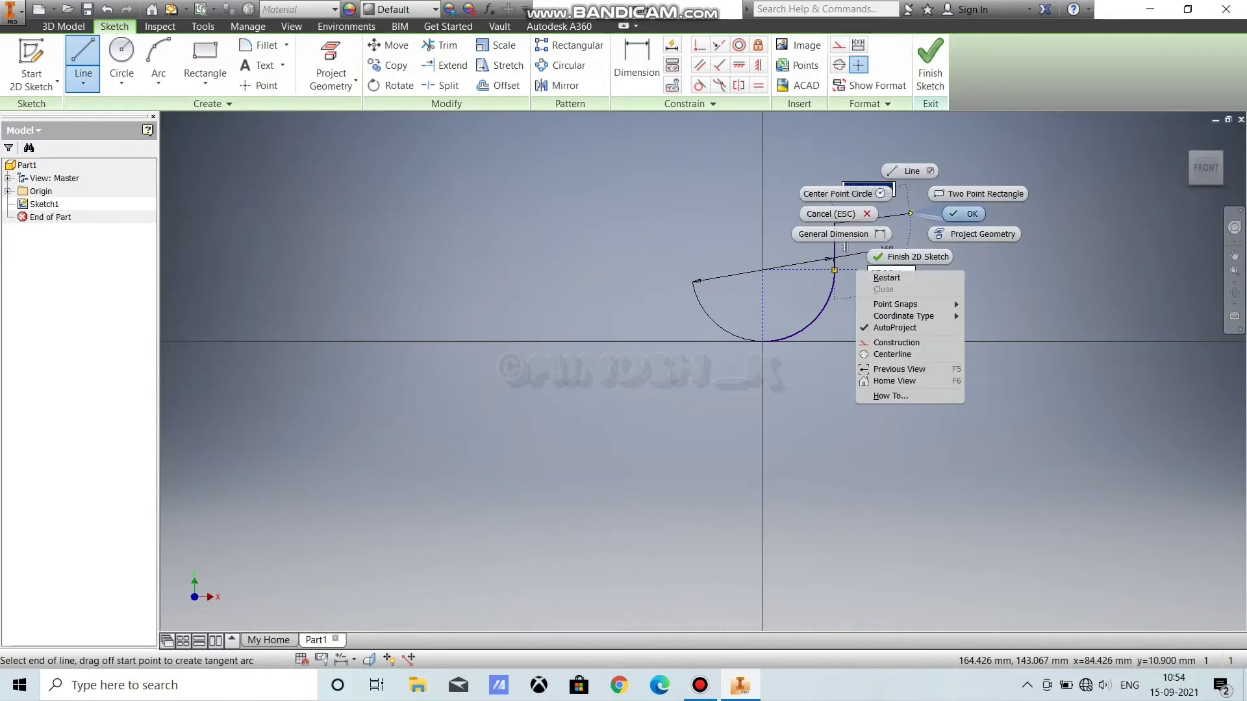
{"action": "left_click", "coordinate": [966, 214]}
Step: Dimension the vertical distance from the origin to the upper end of the vertical line as 100 mm
{"action": "key", "text": "d"}
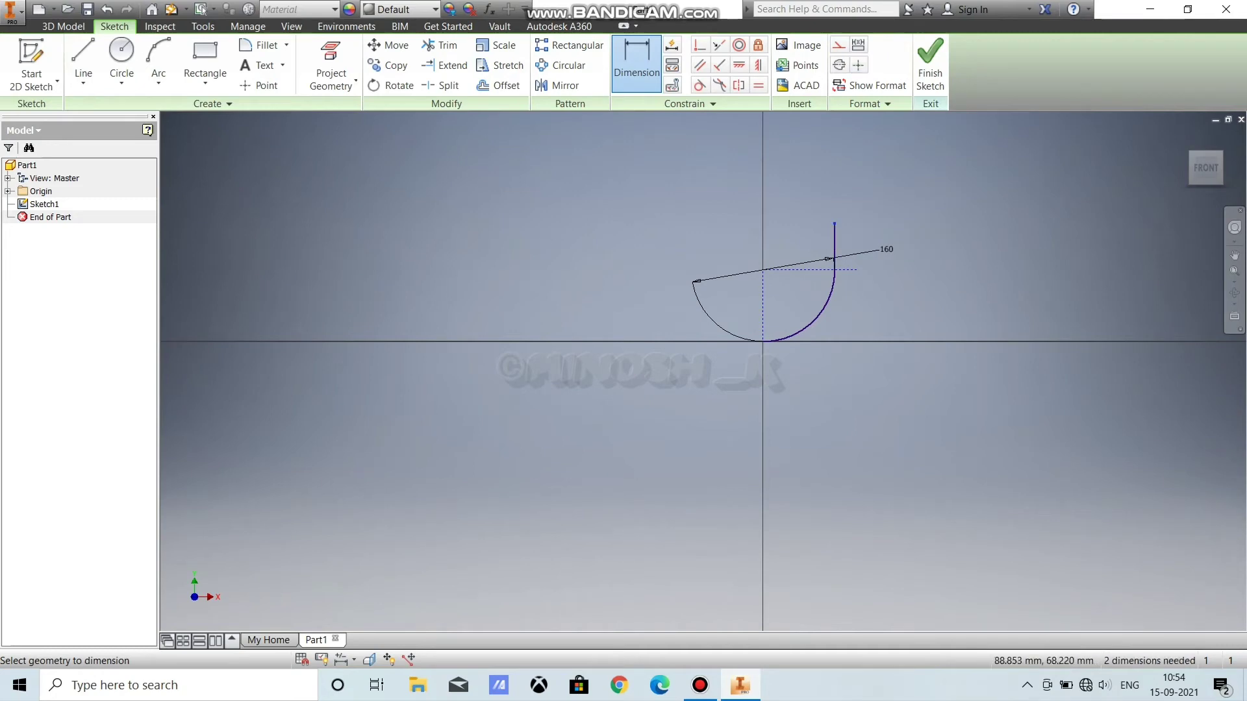
{"action": "left_click", "coordinate": [763, 341]}
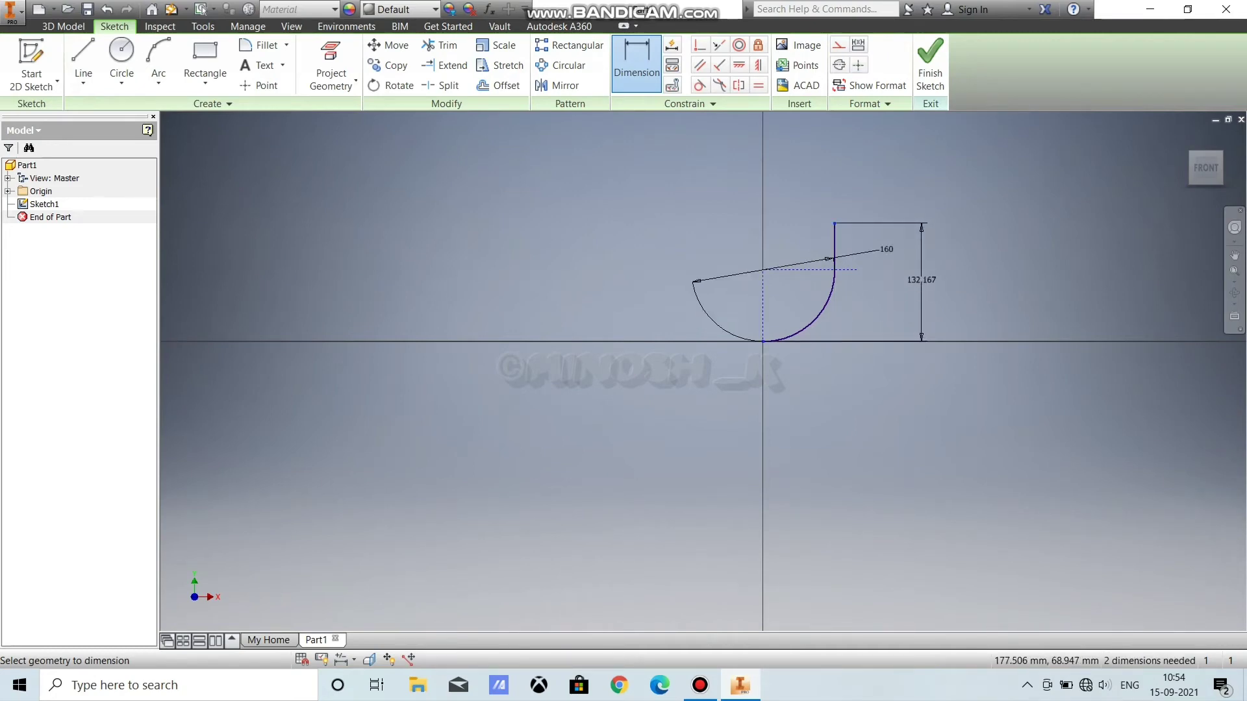
{"action": "left_click", "coordinate": [922, 279]}
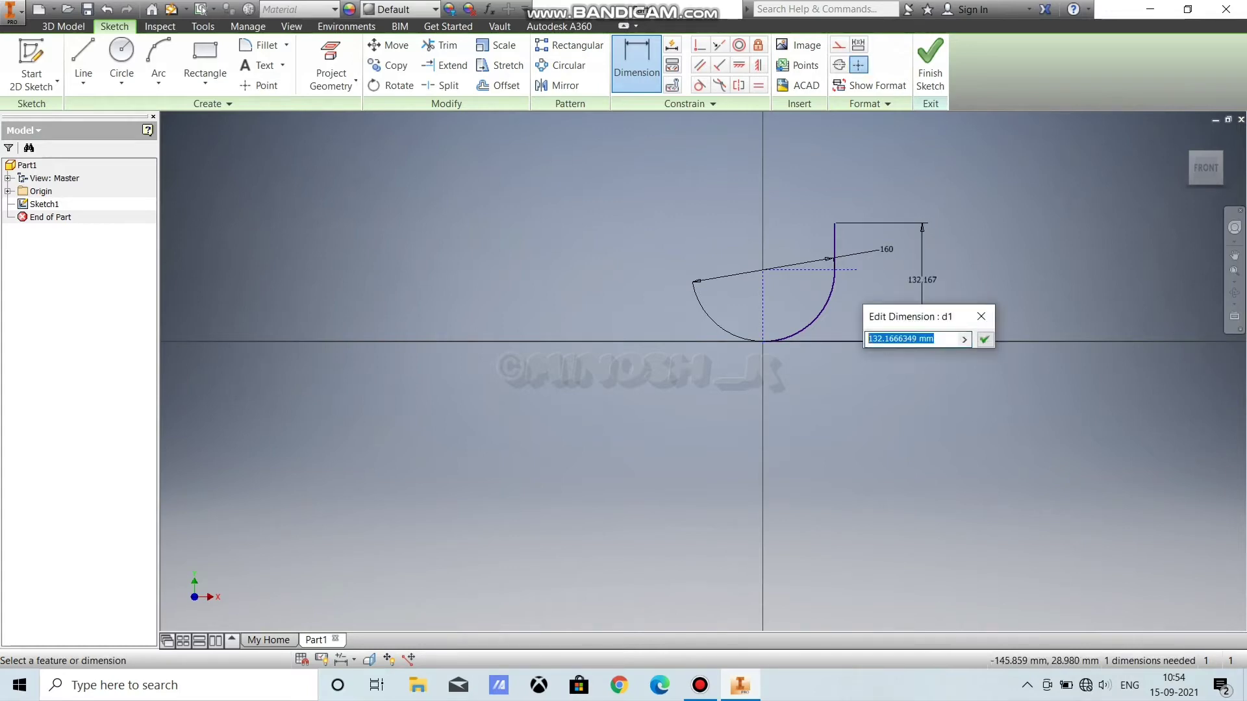
{"action": "type", "text": "100"}
{"action": "key", "text": "Return"}
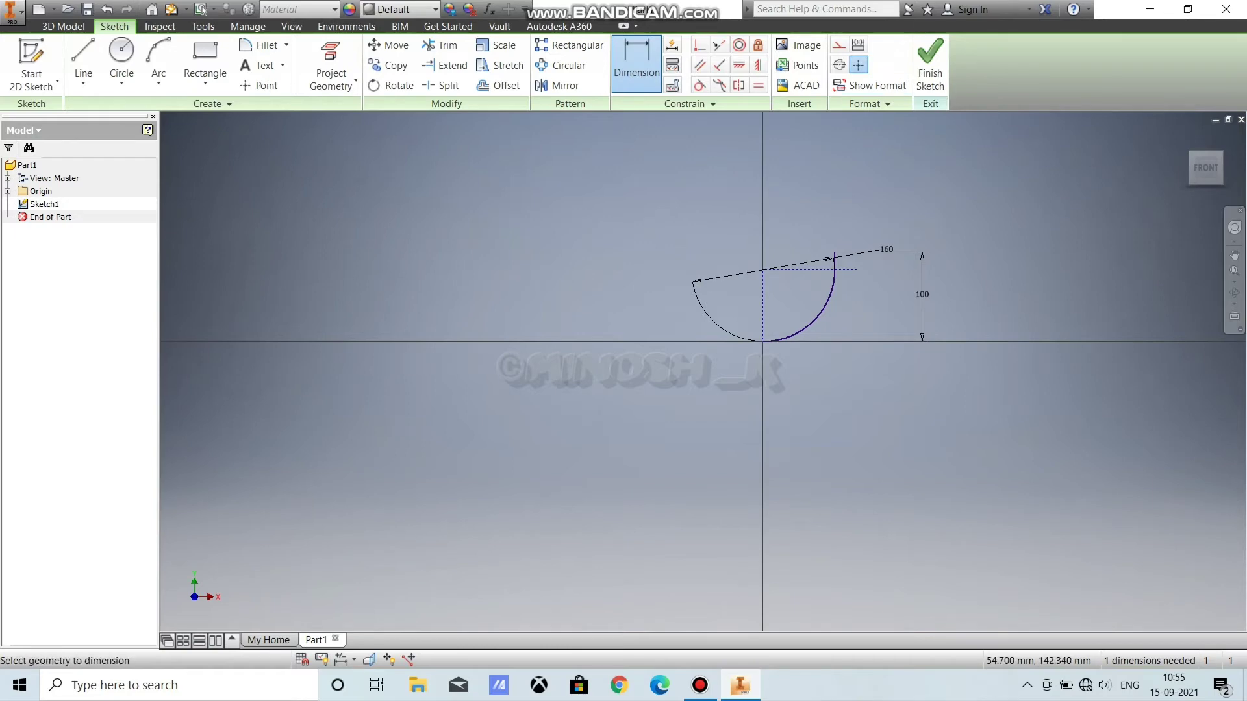
Step: Finish the arc-and-line profile sketch and start a new 2D sketch on the YZ plane
{"action": "left_click", "coordinate": [930, 65]}
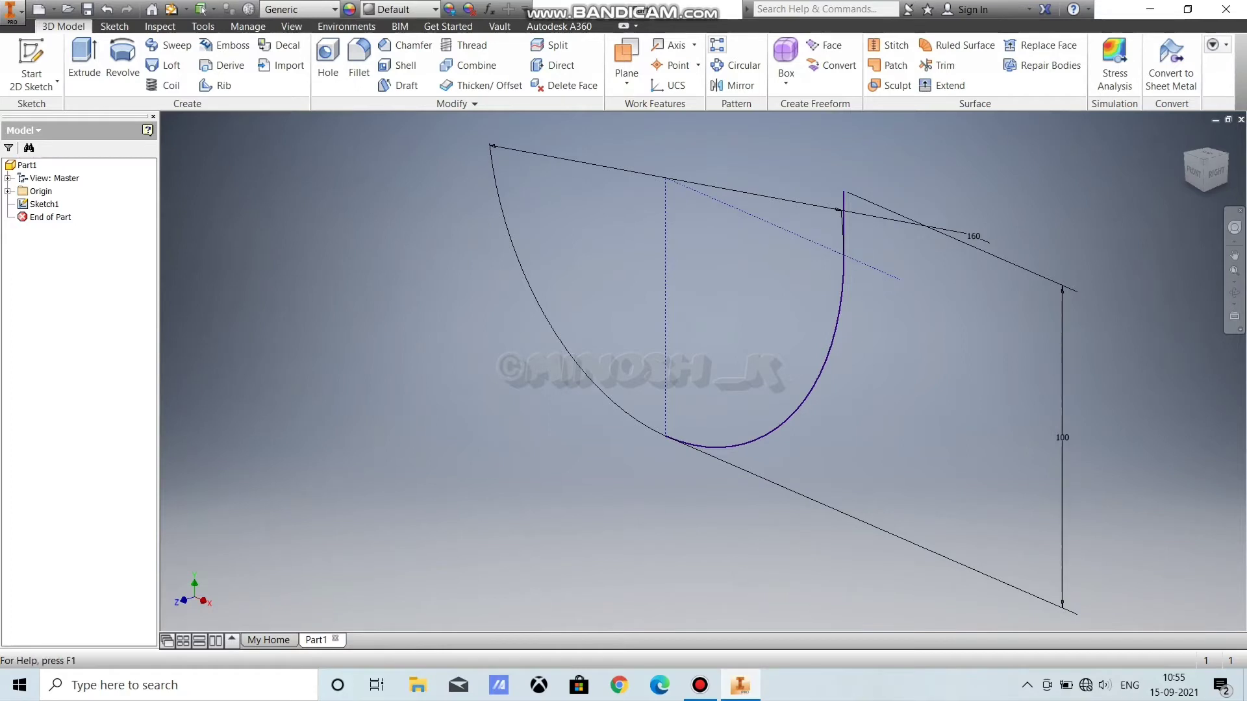
{"action": "left_click", "coordinate": [31, 64]}
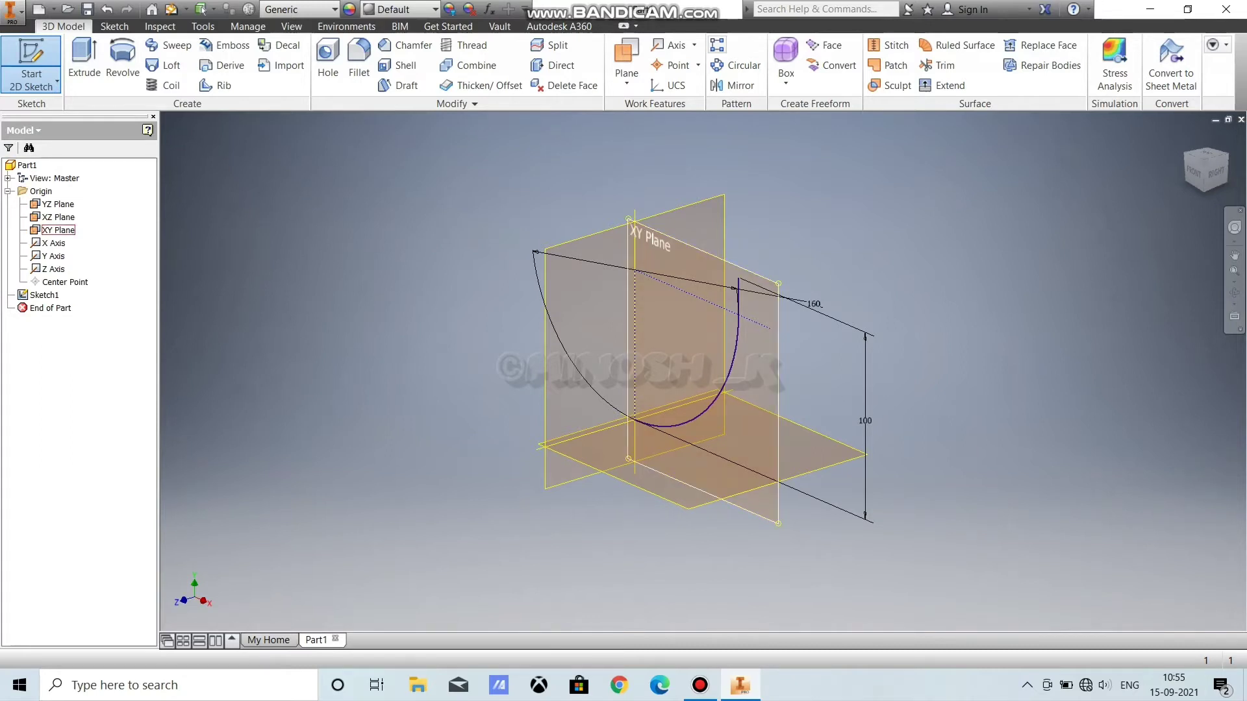
{"action": "left_click", "coordinate": [58, 230]}
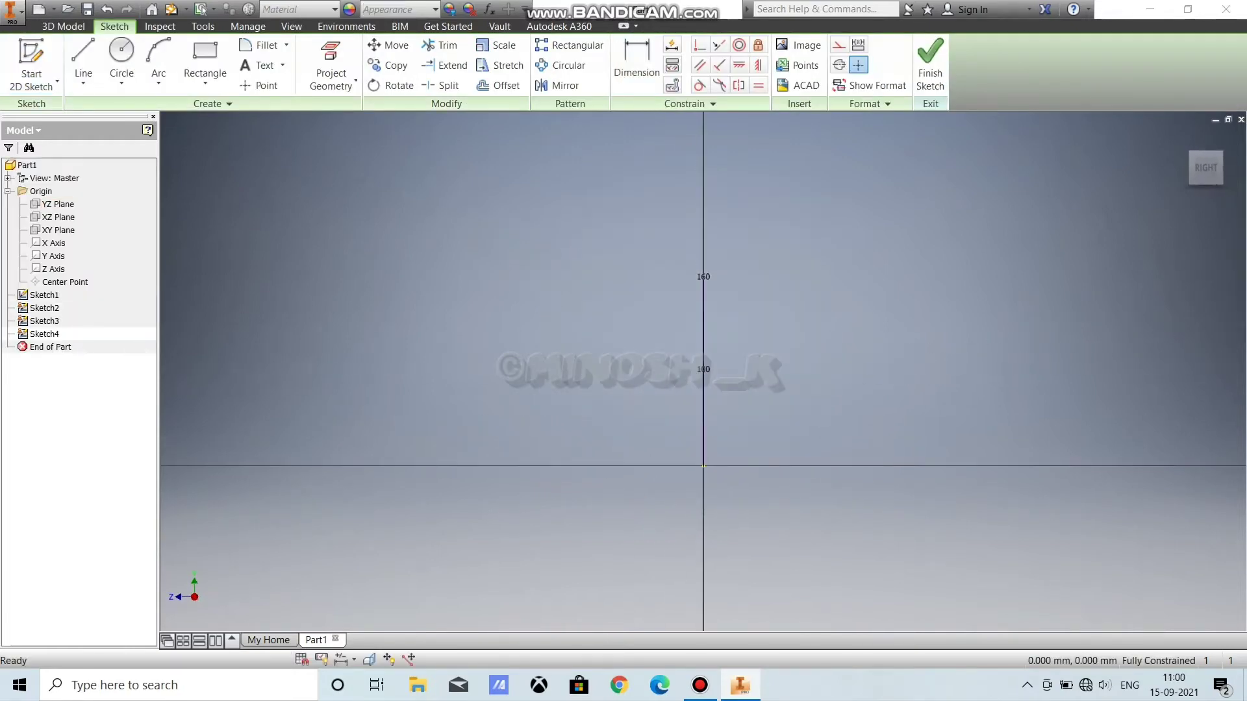
Step: Sketch a horizontal line about 123 mm long from the origin and a perpendicular line about 80 mm up from its end
{"action": "key", "text": "F2"}
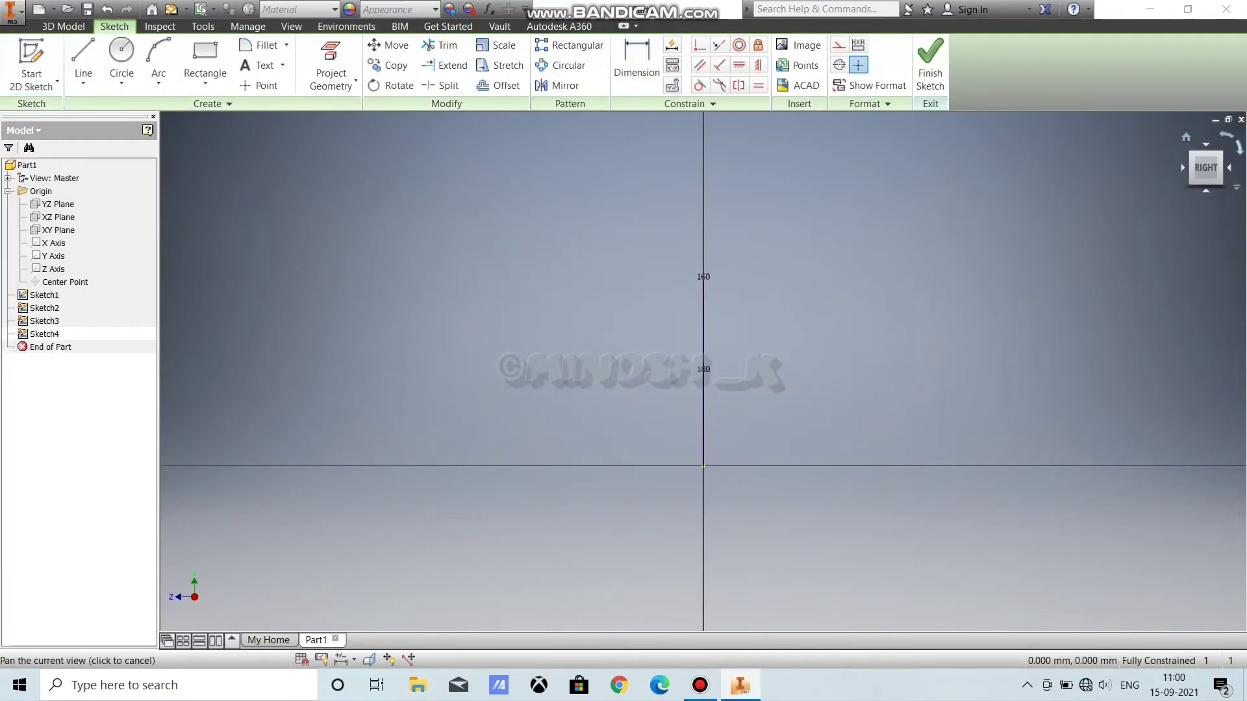
{"action": "left_click", "coordinate": [1239, 147]}
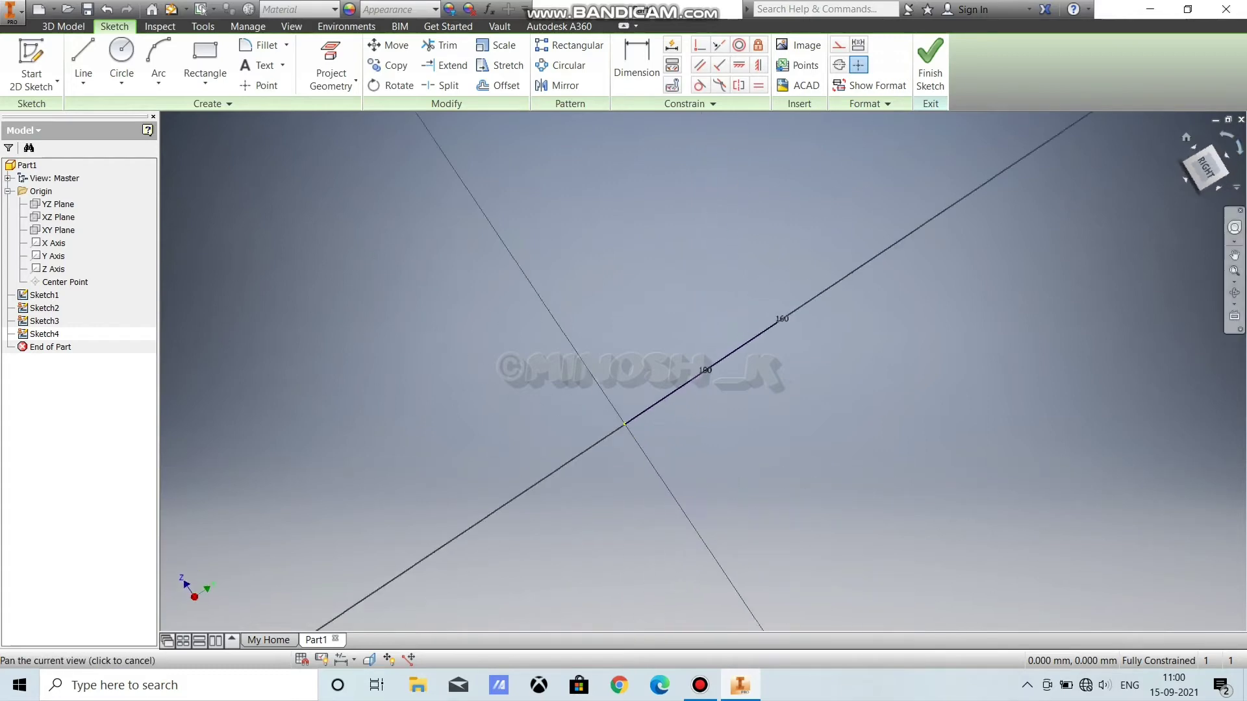
{"action": "left_click", "coordinate": [83, 58]}
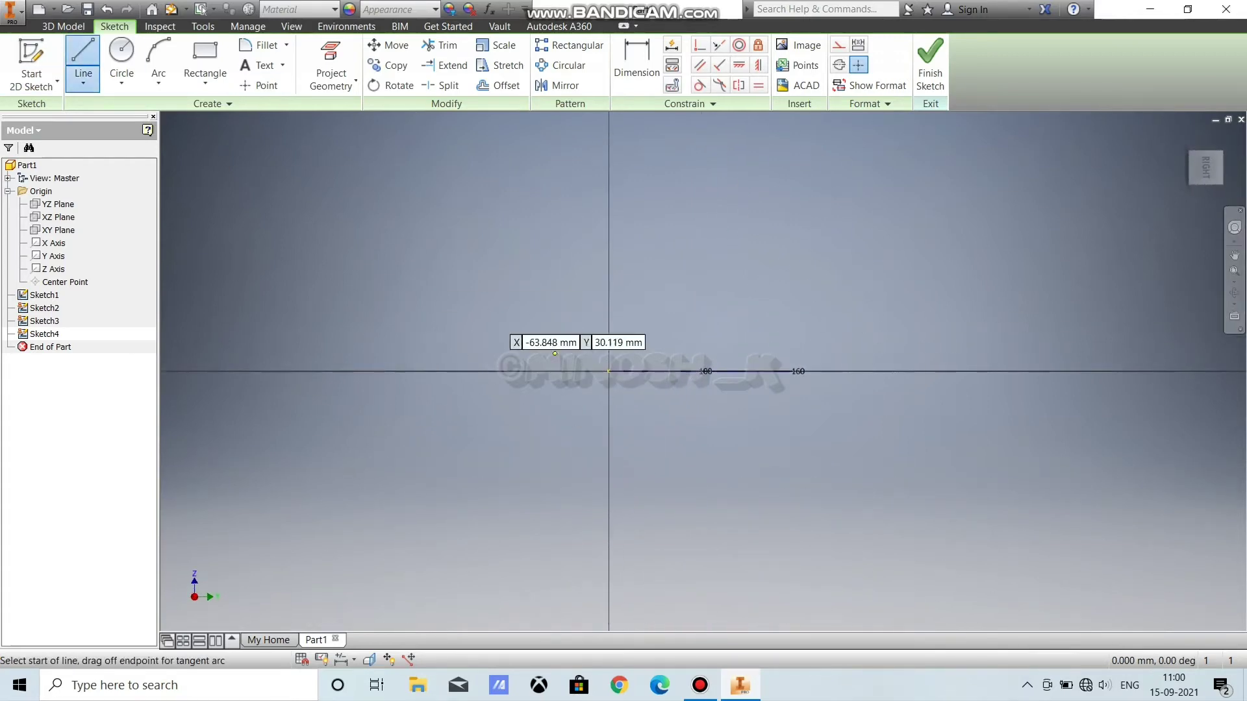
{"action": "left_click", "coordinate": [609, 370]}
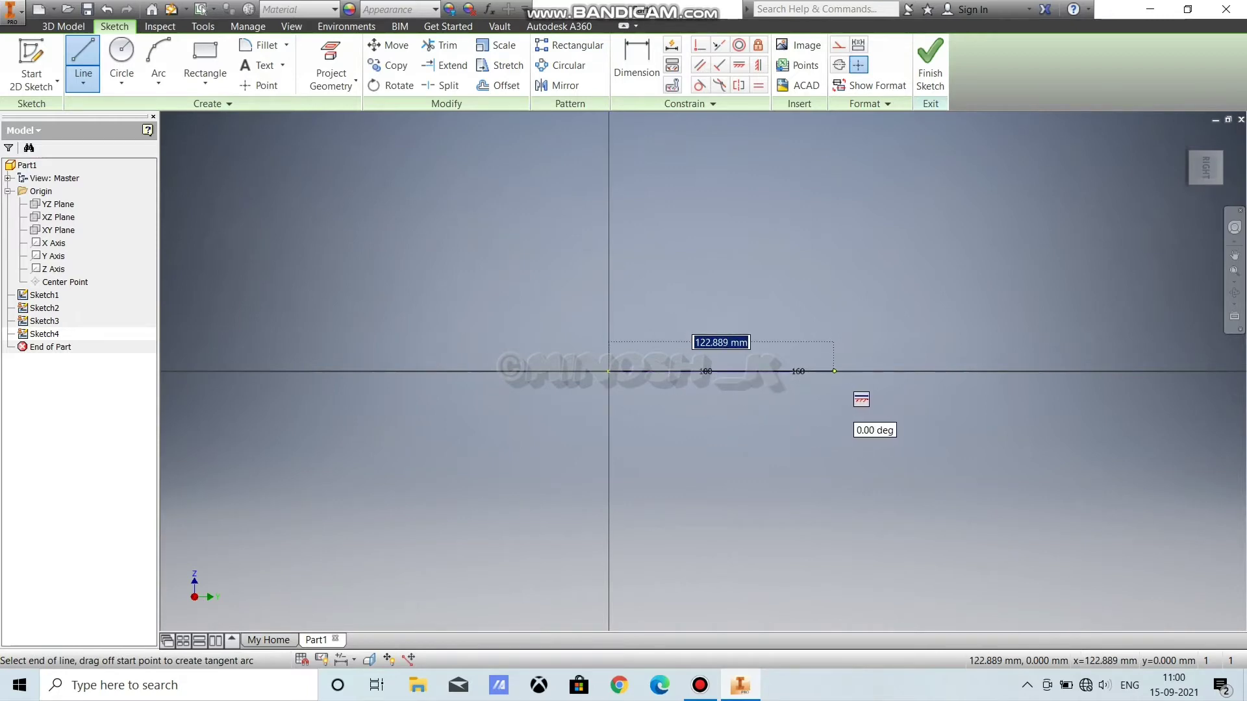
{"action": "left_click", "coordinate": [834, 371]}
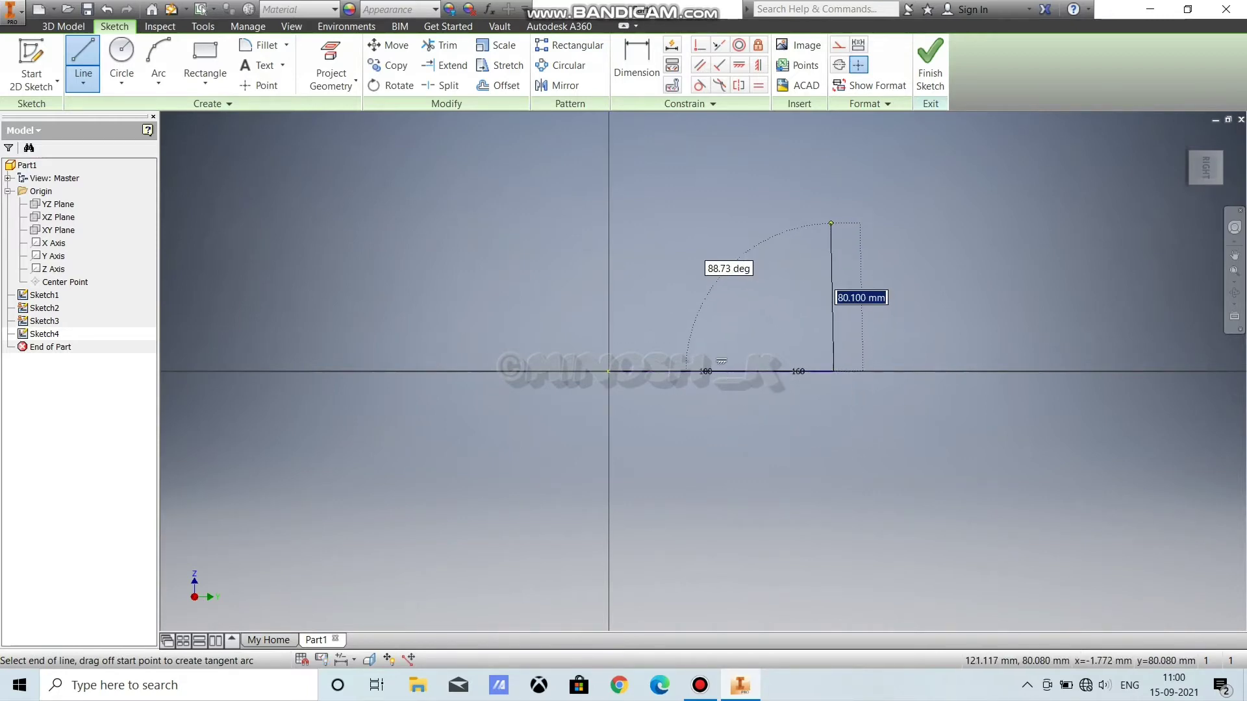
{"action": "left_click", "coordinate": [833, 221]}
{"action": "right_click", "coordinate": [843, 189]}
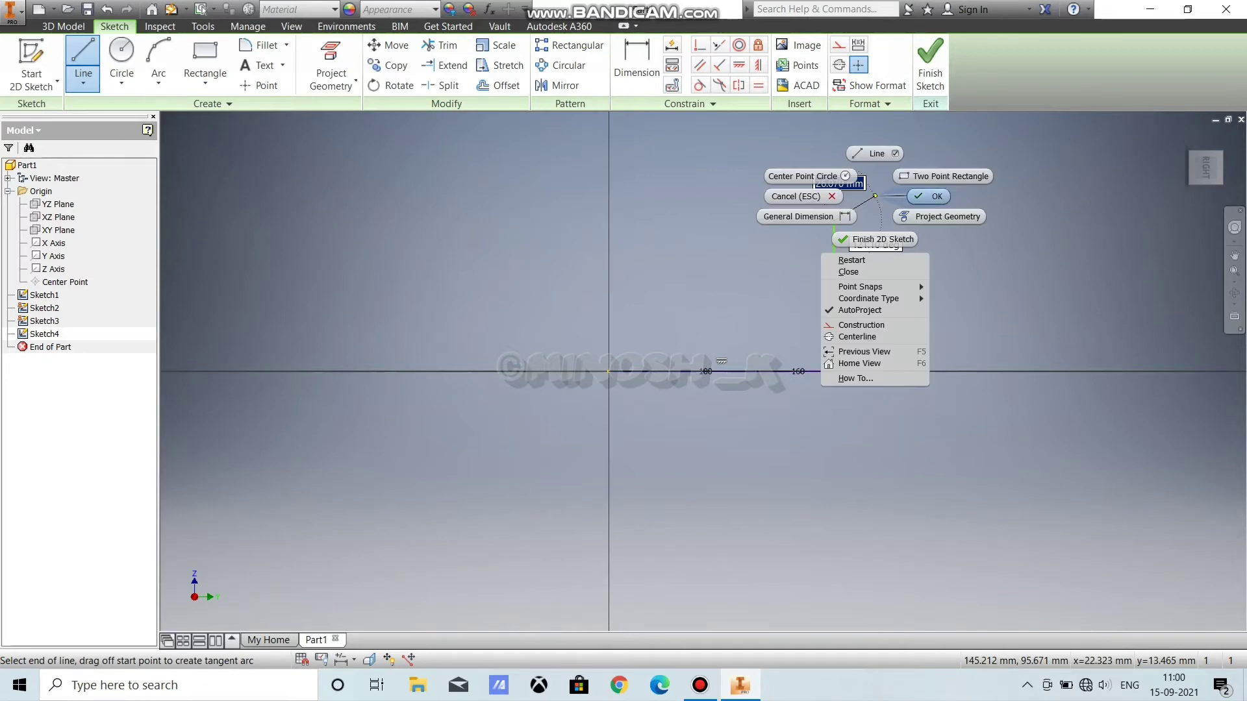
{"action": "left_click", "coordinate": [844, 240]}
Step: Fillet the corner between the horizontal and vertical lines with a 55 mm radius
{"action": "left_click", "coordinate": [263, 45]}
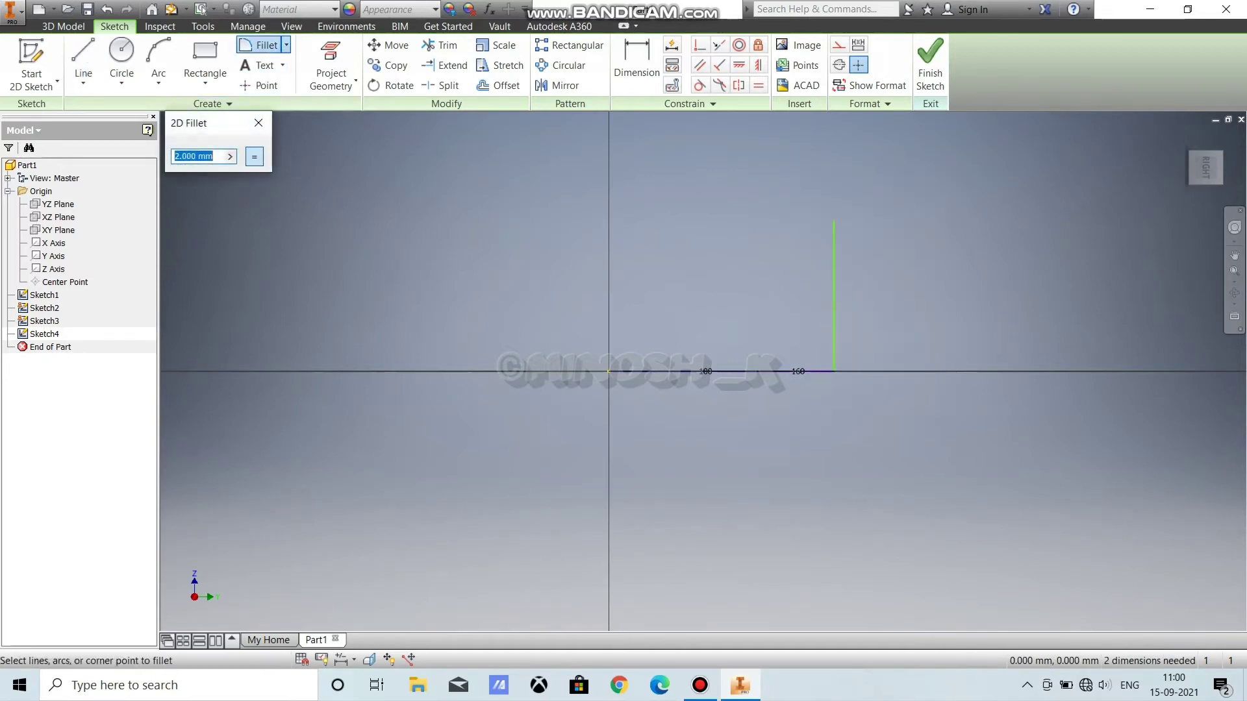
{"action": "type", "text": "5"}
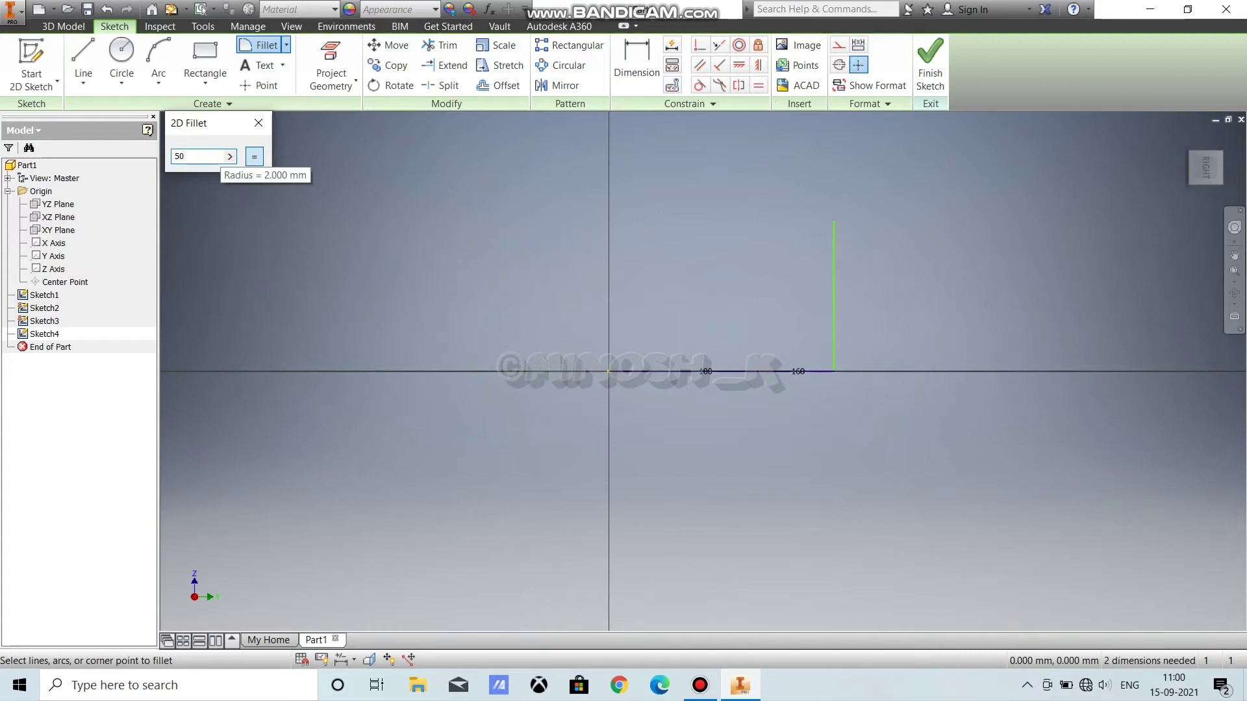
{"action": "type", "text": "5"}
{"action": "key", "text": "Escape"}
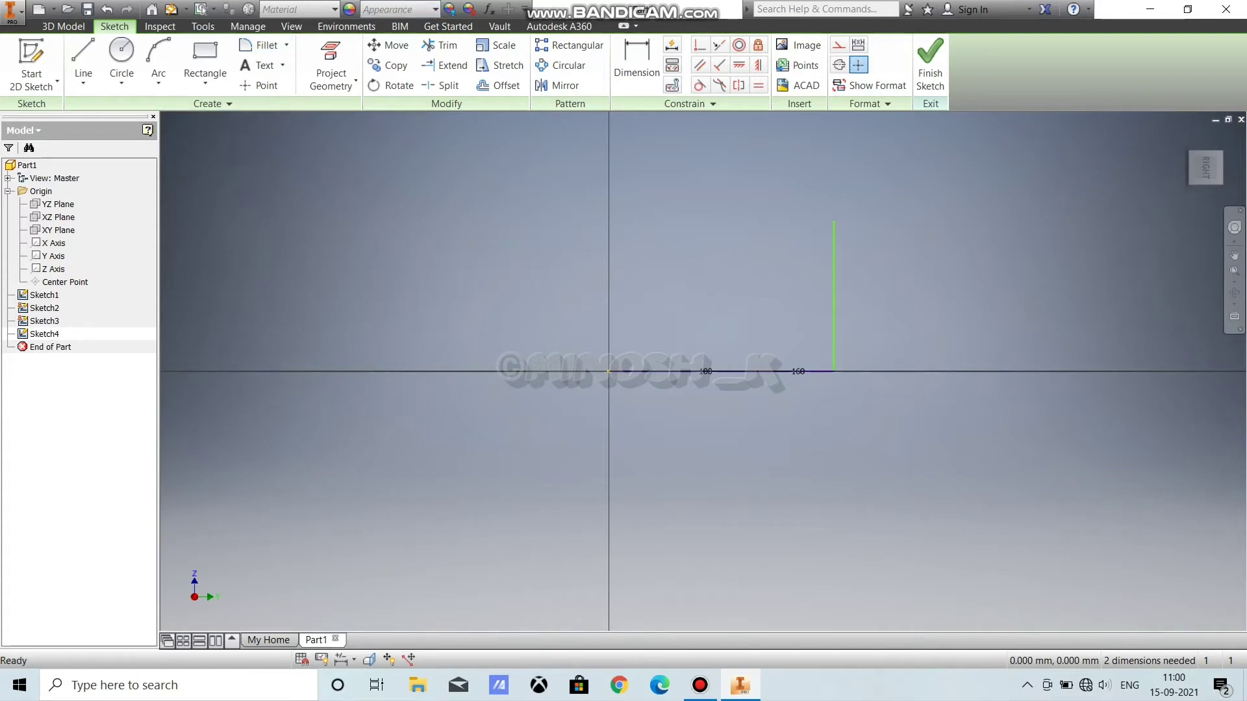
{"action": "left_click", "coordinate": [834, 372]}
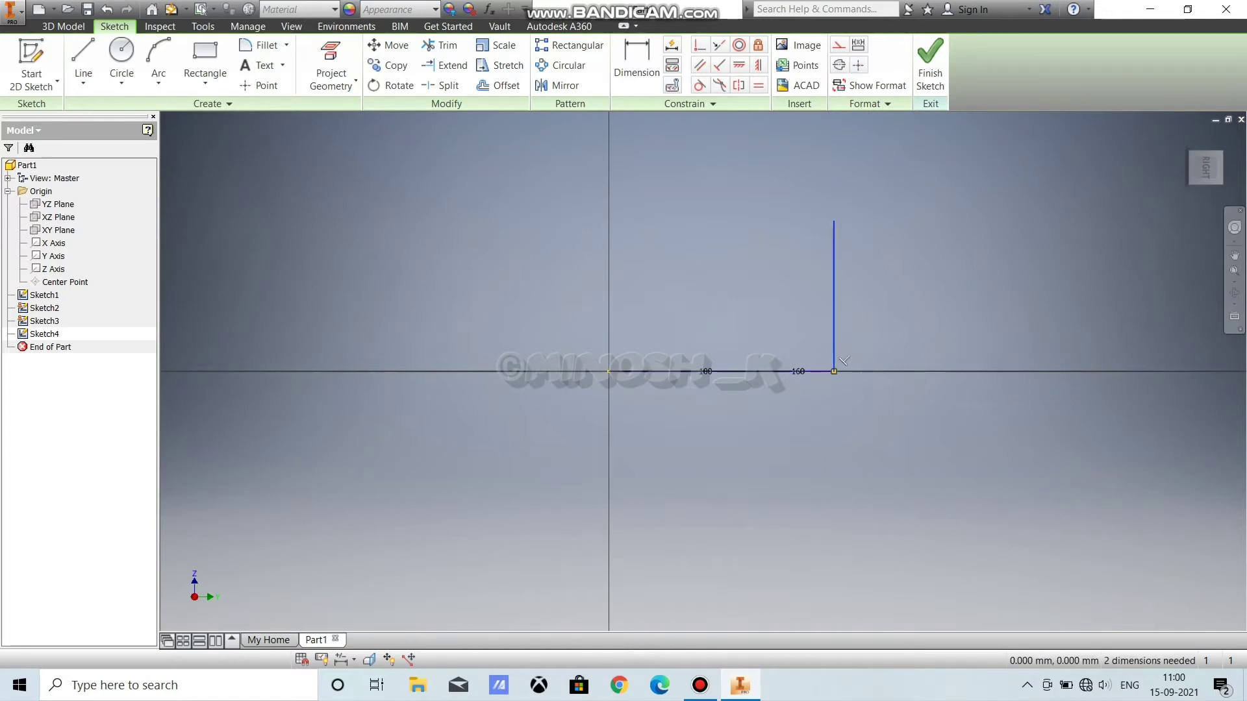
{"action": "left_click", "coordinate": [262, 45]}
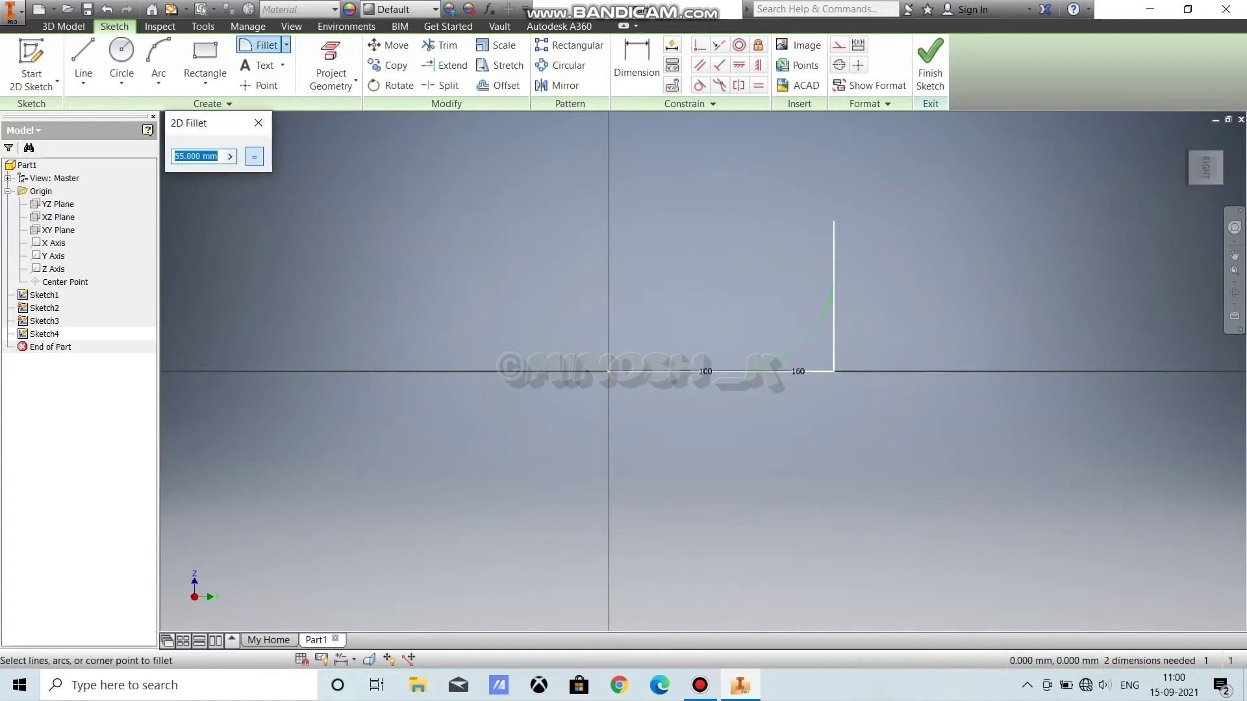
{"action": "left_click", "coordinate": [806, 346]}
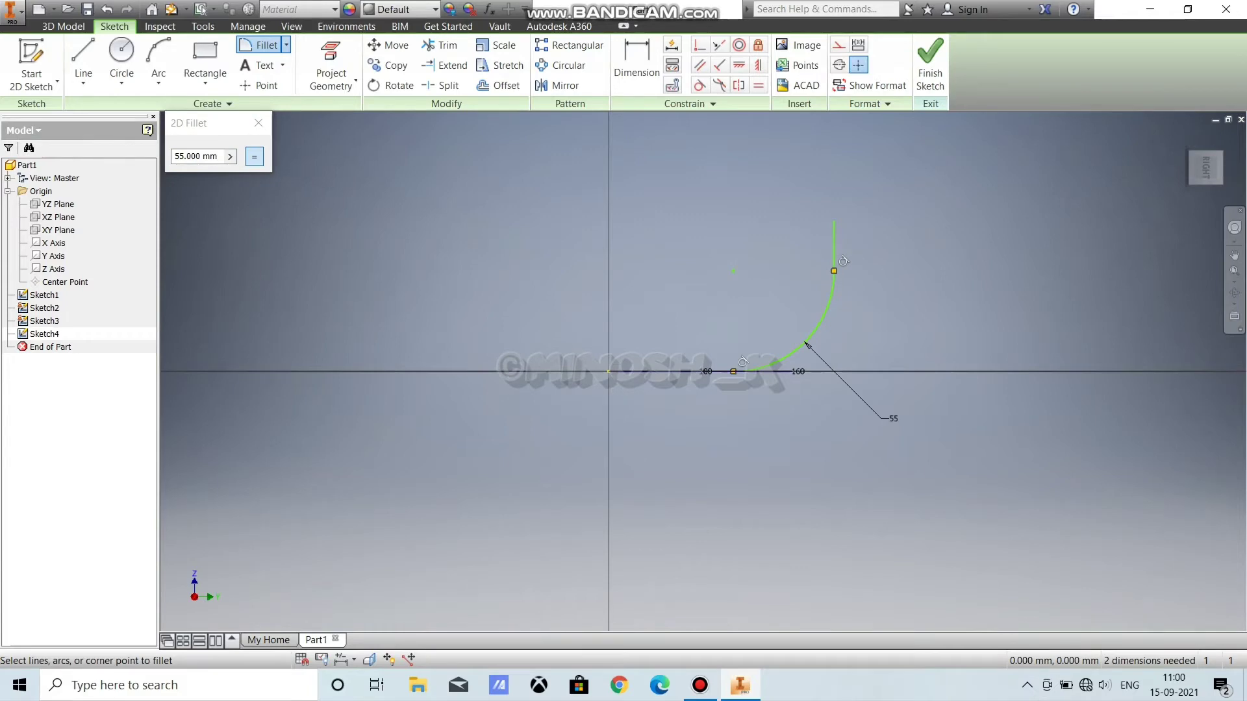
{"action": "key", "text": "Escape"}
Step: Set the corner fillet's radius dimension to 50 mm
{"action": "double_click", "coordinate": [808, 345]}
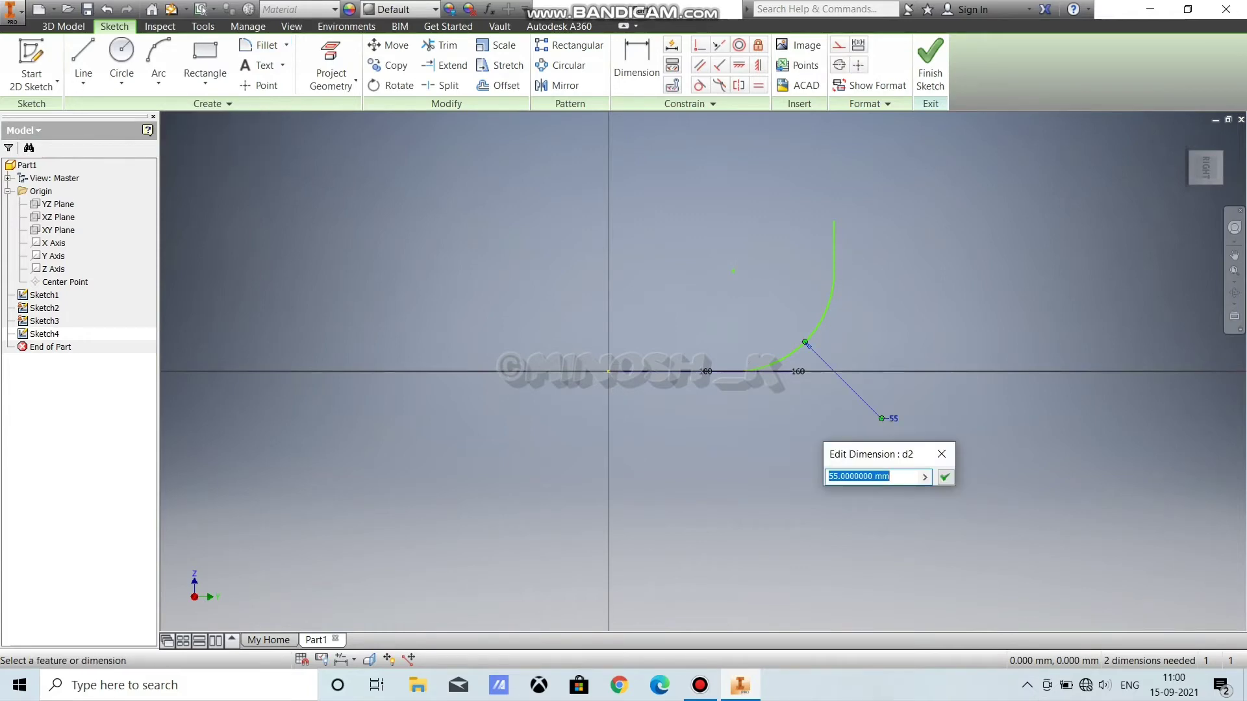
{"action": "type", "text": "50"}
{"action": "key", "text": "Return"}
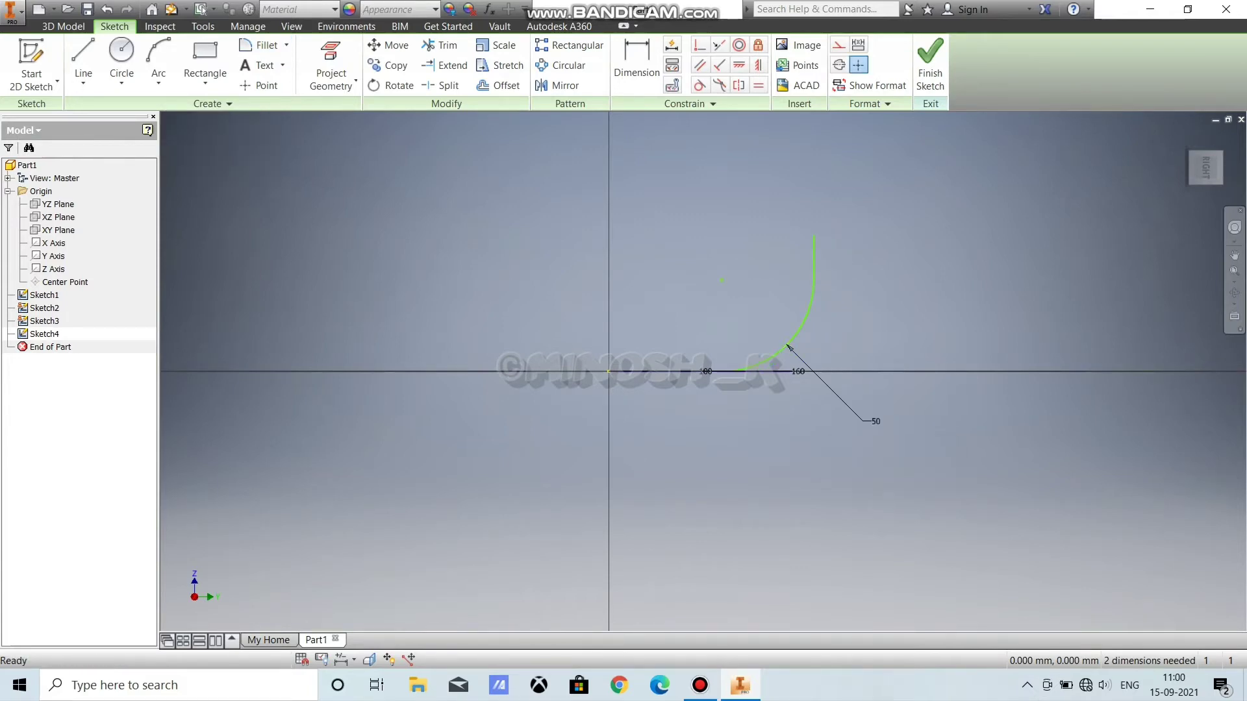
Step: Dimension the height from the horizontal line to the upper end of the vertical line as 55 mm
{"action": "key", "text": "d"}
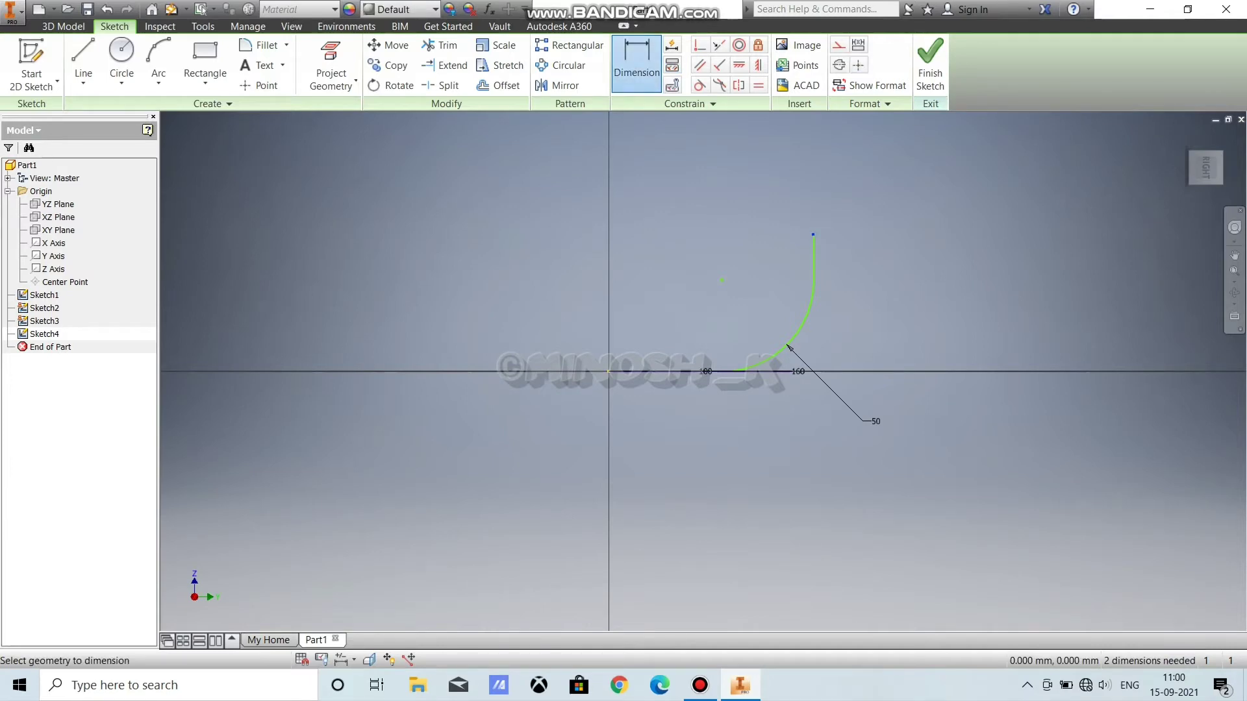
{"action": "left_click", "coordinate": [811, 371]}
{"action": "left_click", "coordinate": [888, 295]}
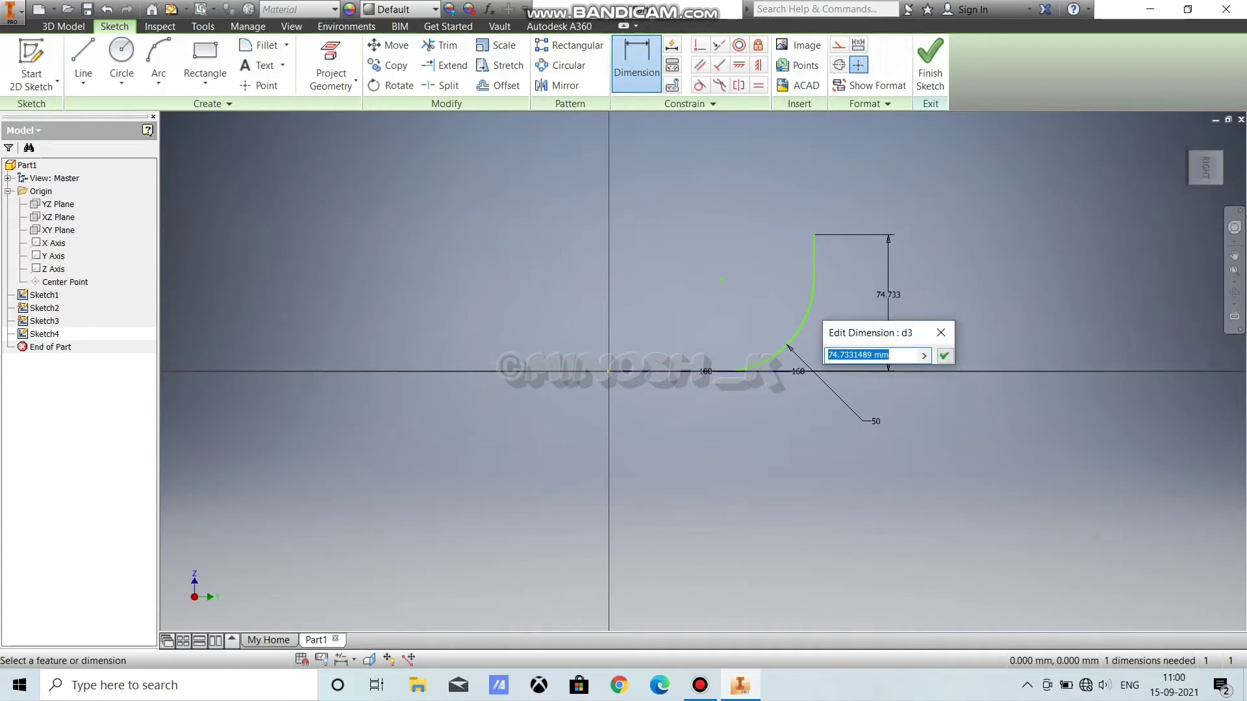
{"action": "type", "text": "55"}
{"action": "key", "text": "Return"}
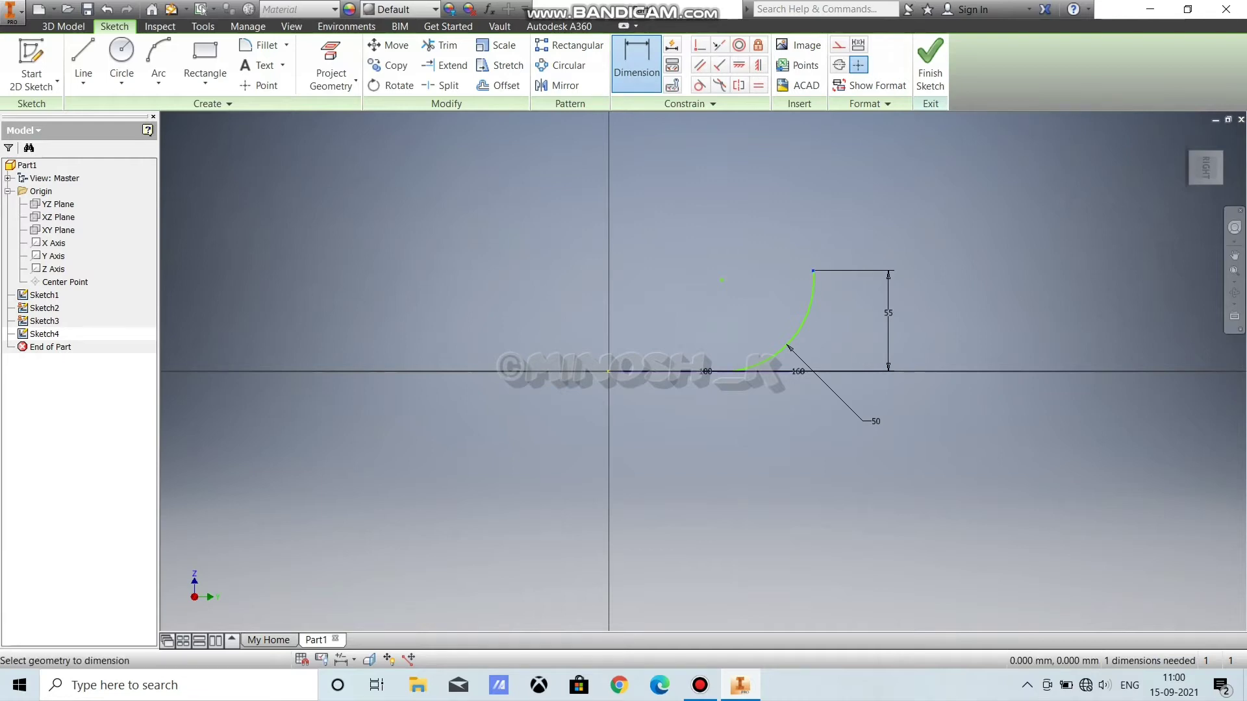
Step: Dimension the horizontal distance from the origin to the upper end of the filleted profile as 100 mm
{"action": "left_click", "coordinate": [814, 271]}
{"action": "left_click", "coordinate": [609, 372]}
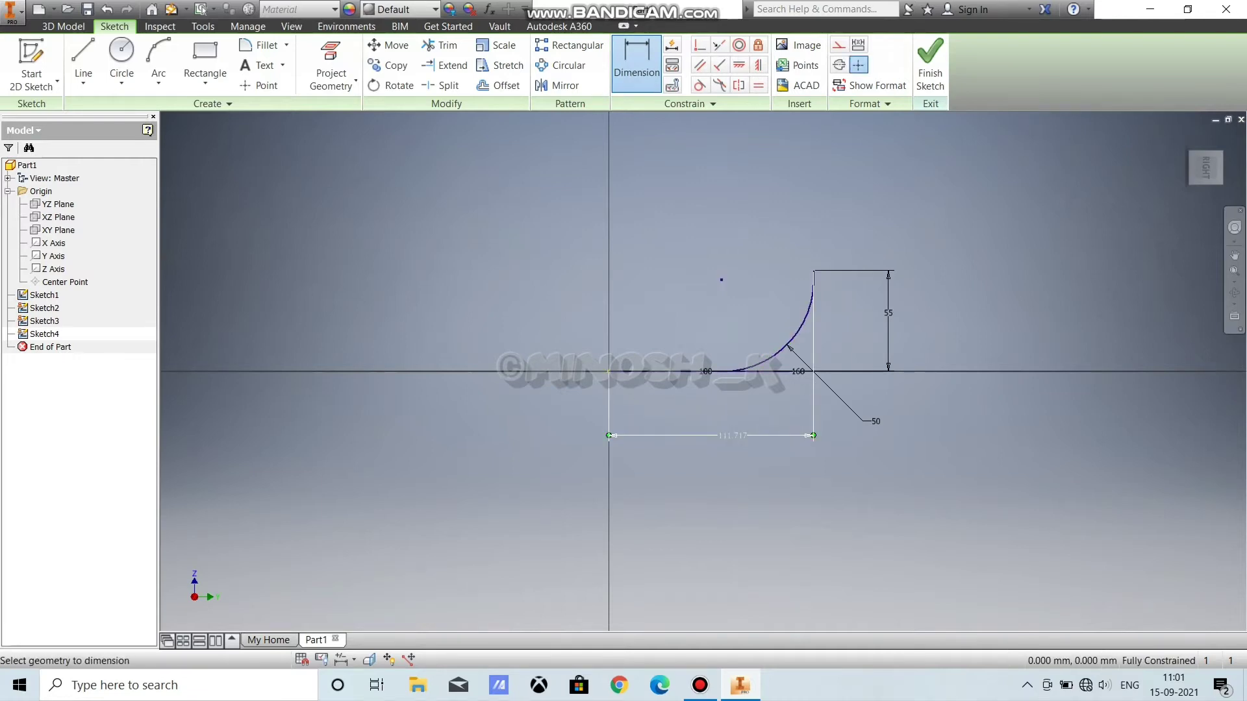
{"action": "left_click", "coordinate": [732, 435]}
{"action": "type", "text": "100"}
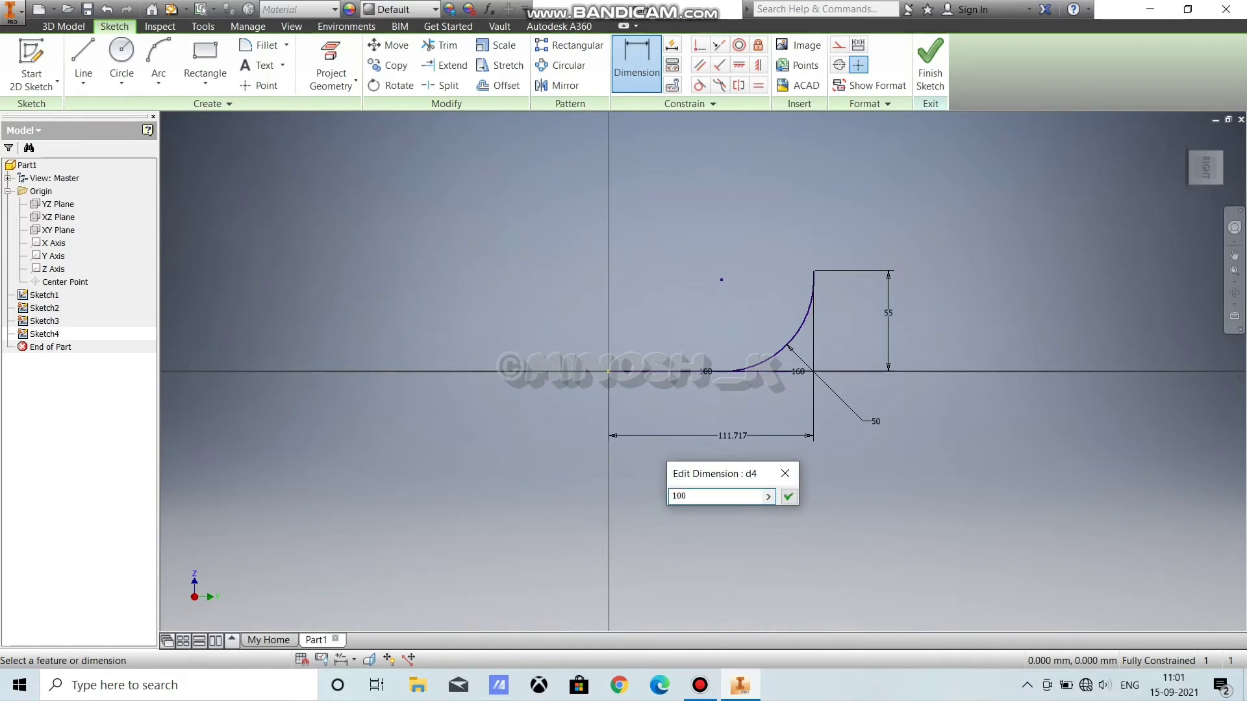
{"action": "key", "text": "Return"}
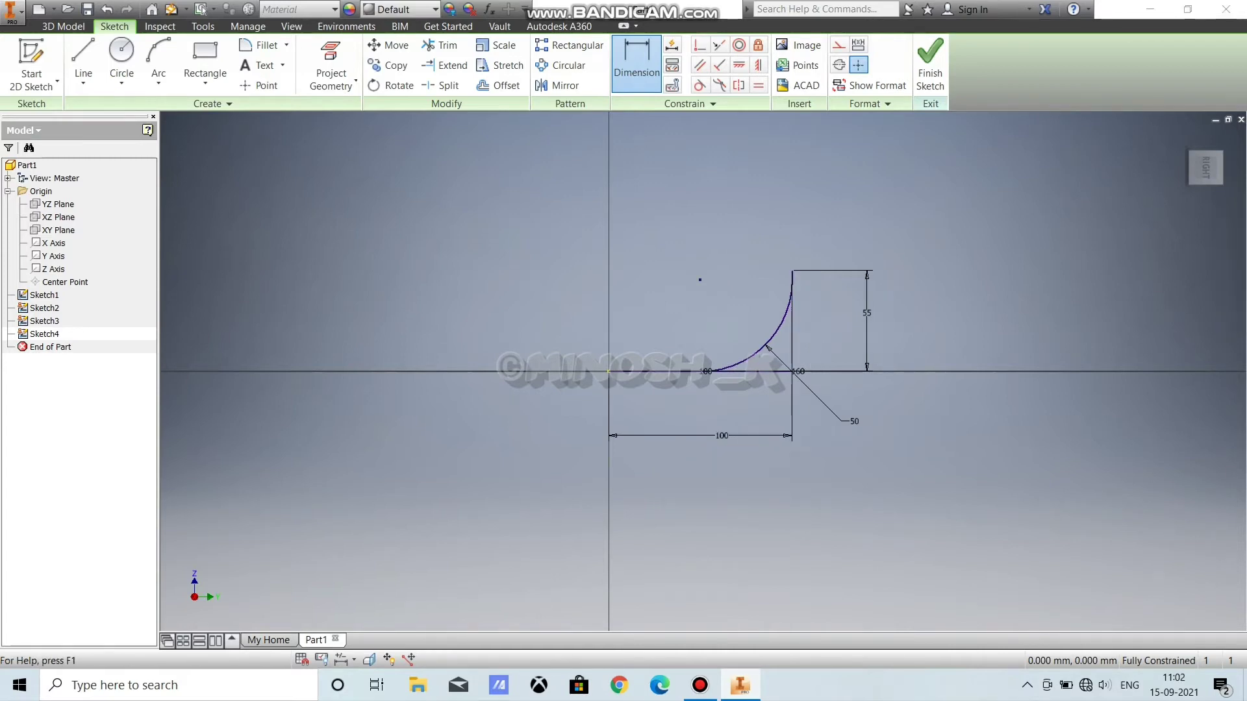
Step: Finish the filleted profile sketch and start a new 3D sketch
{"action": "left_click", "coordinate": [931, 65]}
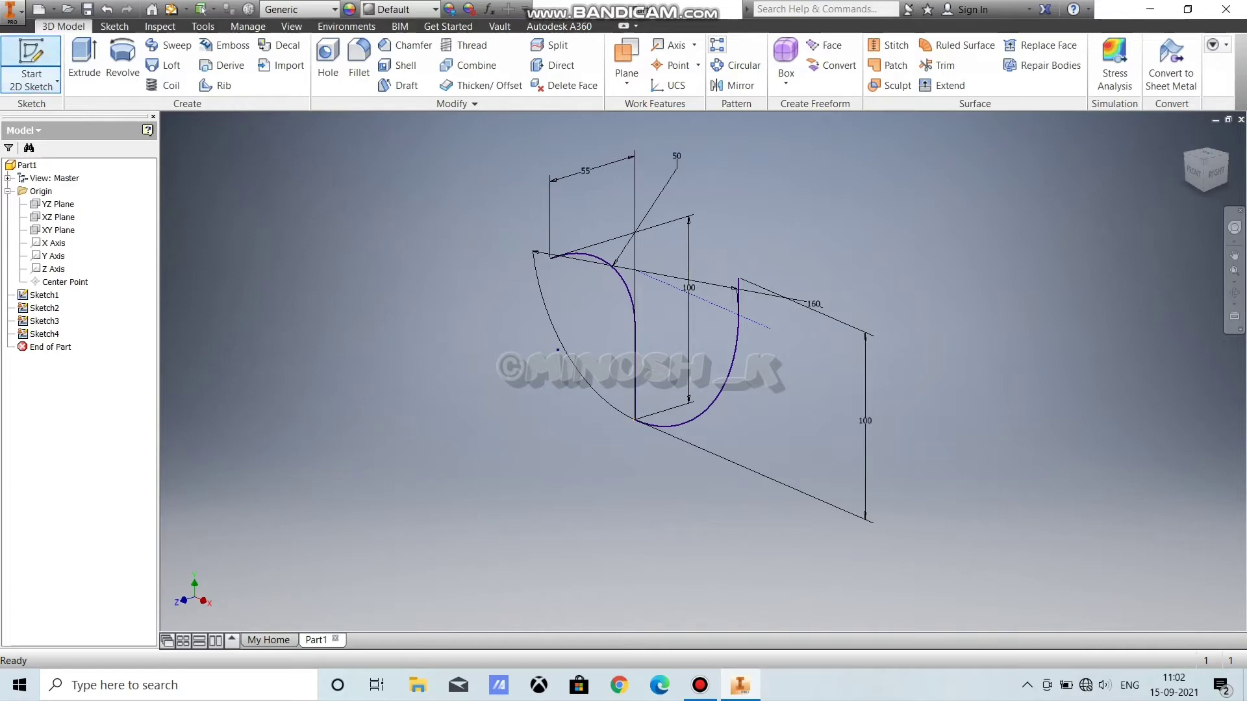
{"action": "left_click", "coordinate": [39, 84]}
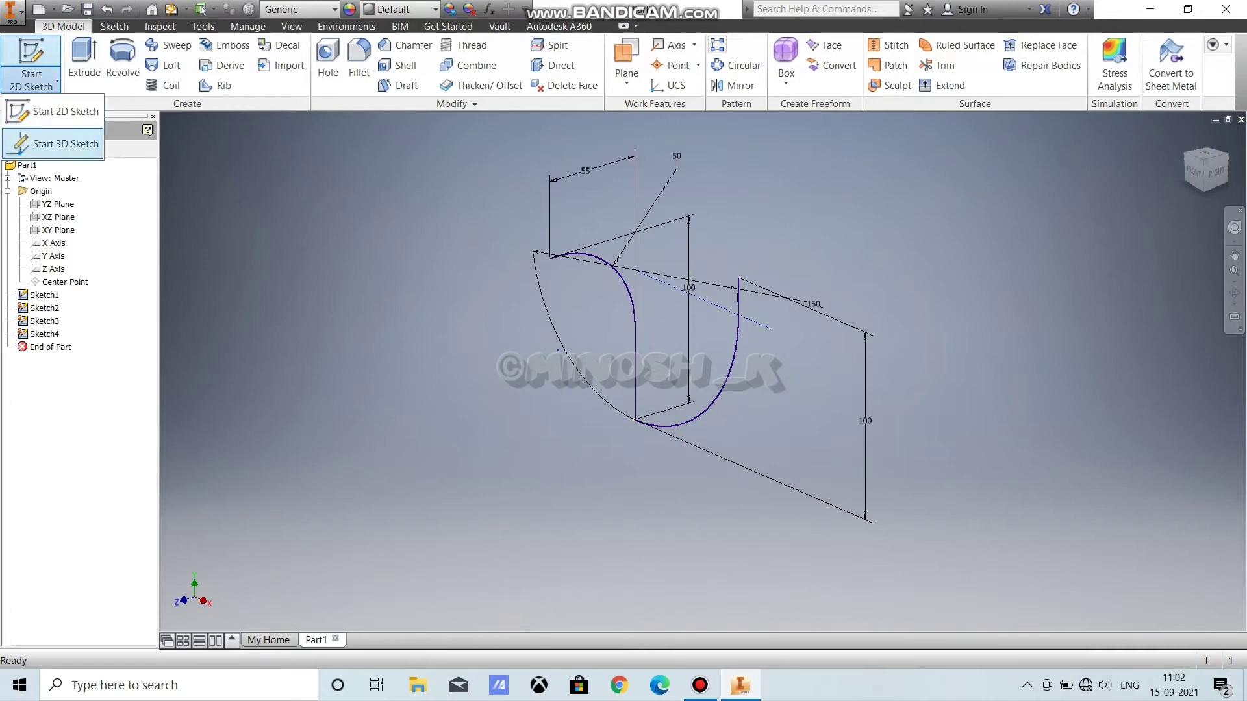
{"action": "left_click", "coordinate": [65, 144]}
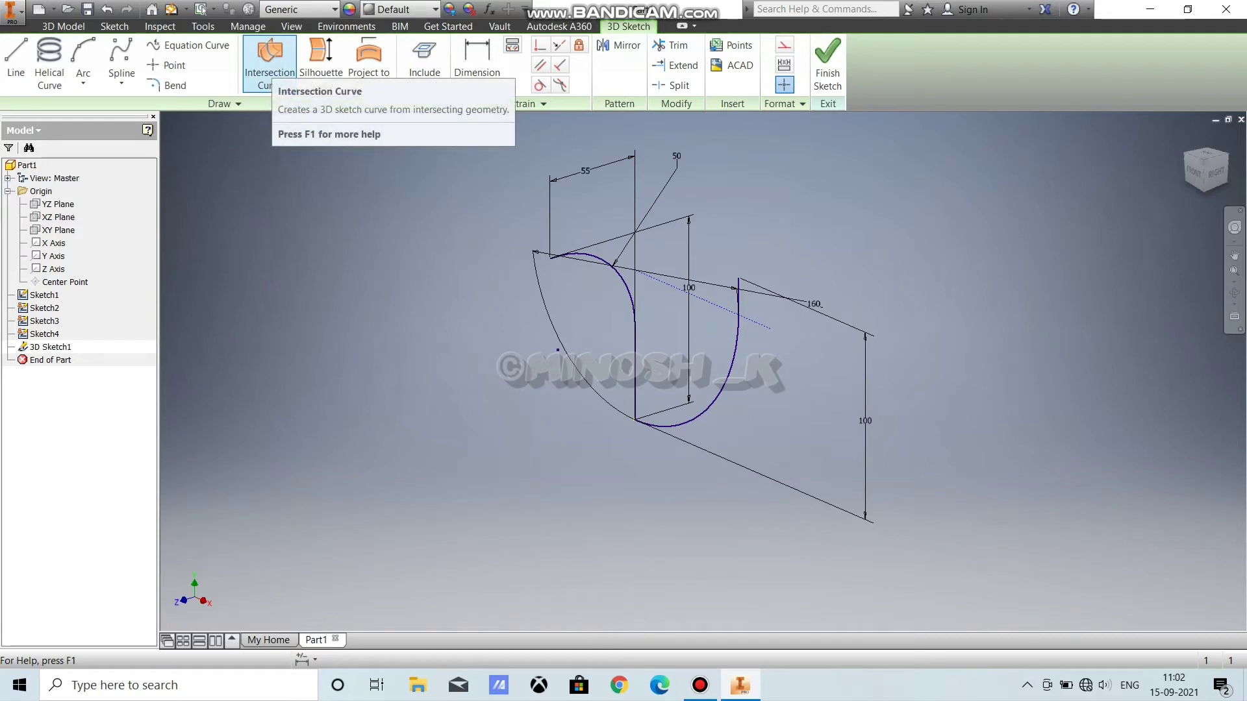
Step: Create a 3D intersection curve from the 50 mm filleted profile and the arc-and-line profile
{"action": "left_click", "coordinate": [270, 61]}
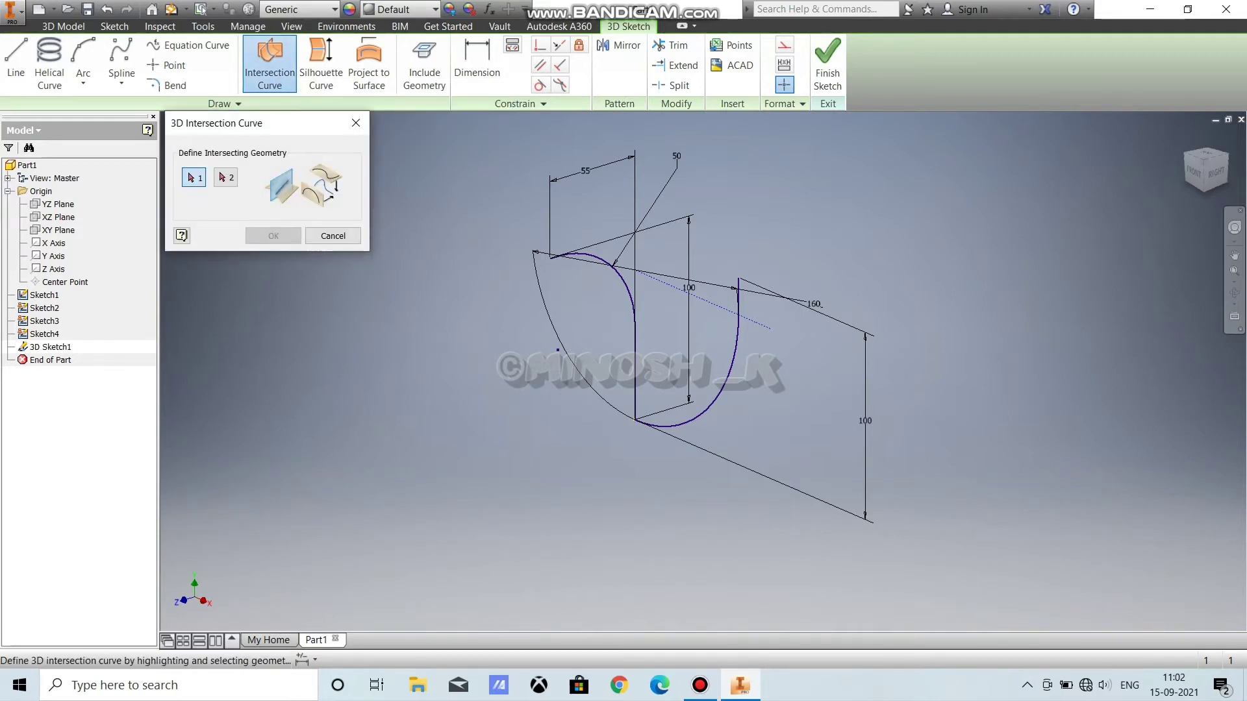
{"action": "left_click", "coordinate": [629, 294]}
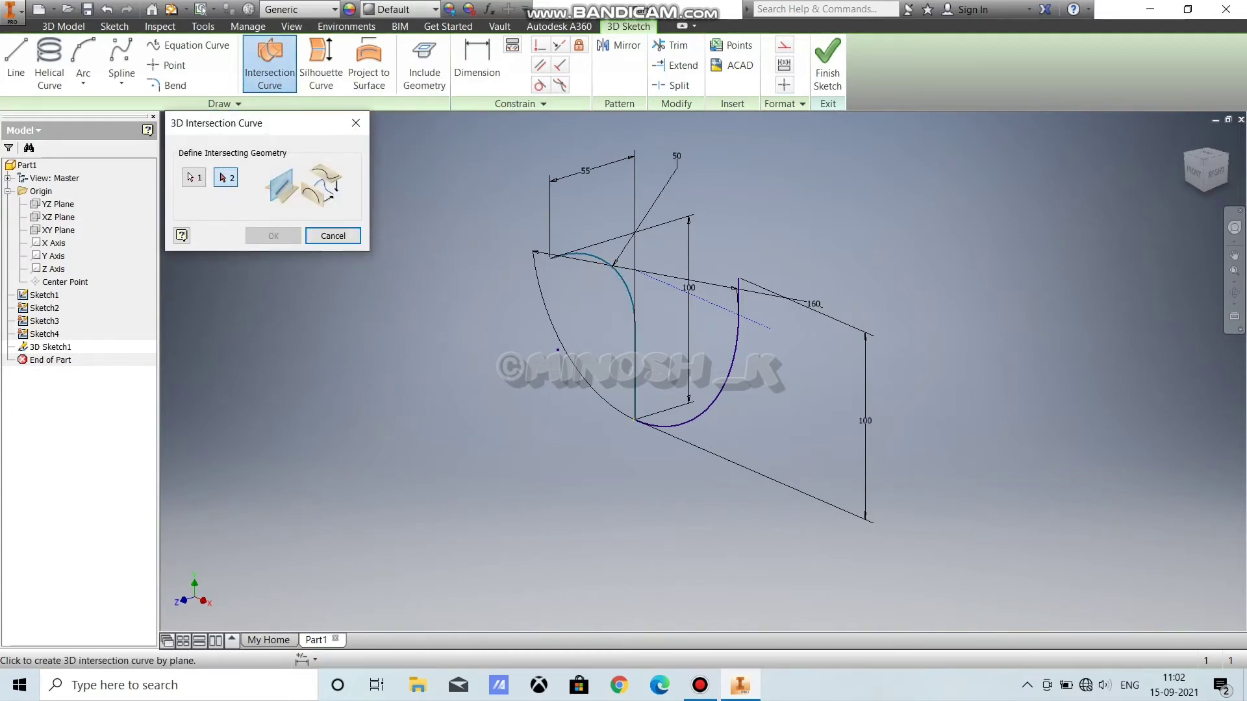
{"action": "left_click", "coordinate": [726, 383]}
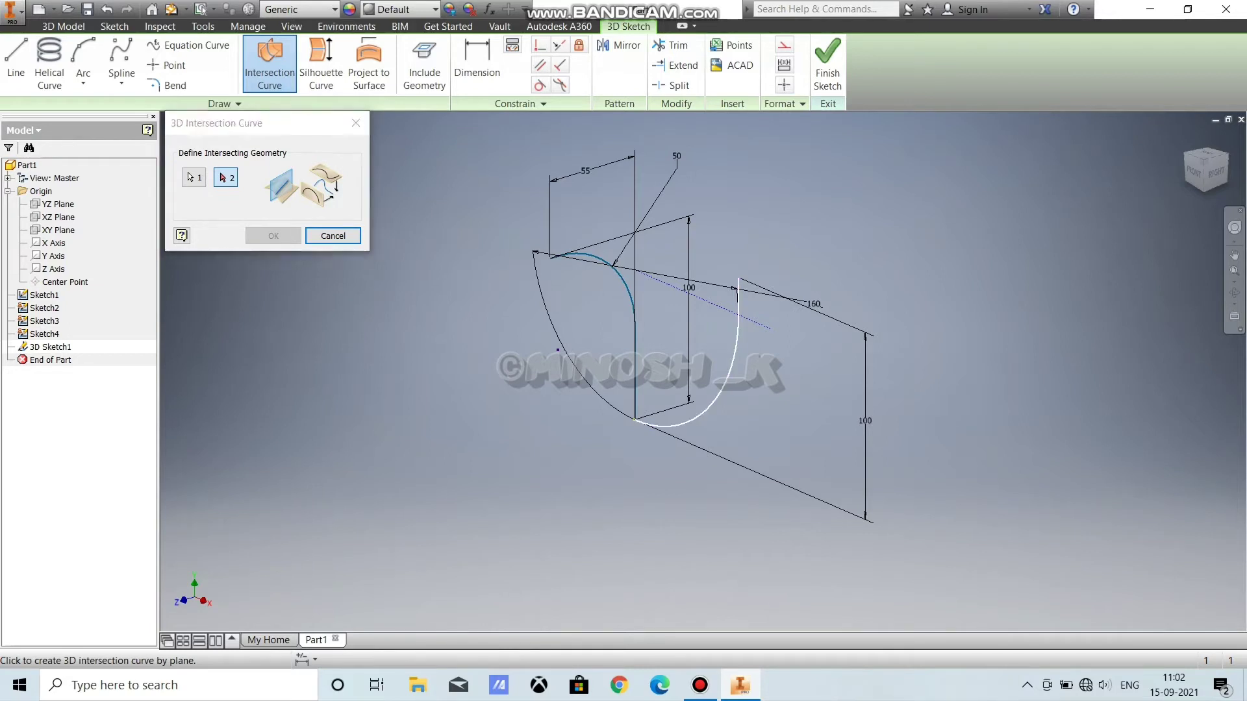
{"action": "left_click", "coordinate": [273, 235]}
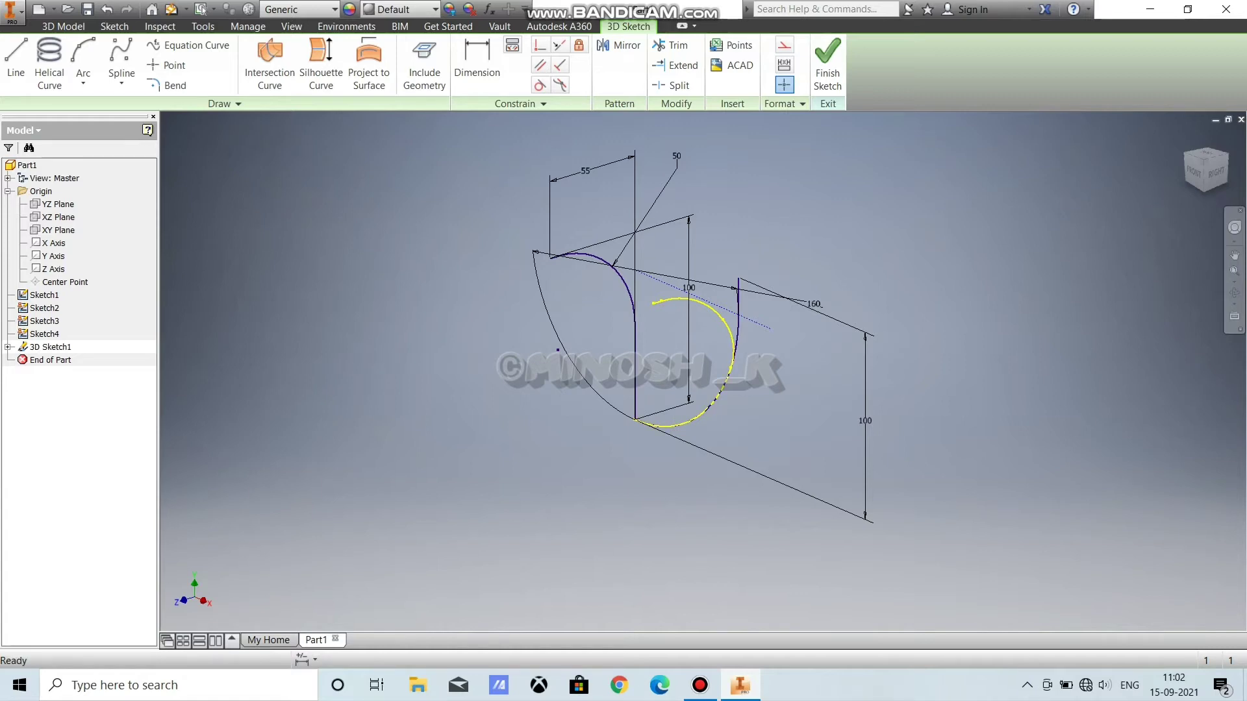
Step: Hide Sketch1, Sketch2, Sketch3 and Sketch4, leaving only the 3D intersection curve displayed
{"action": "right_click", "coordinate": [34, 295]}
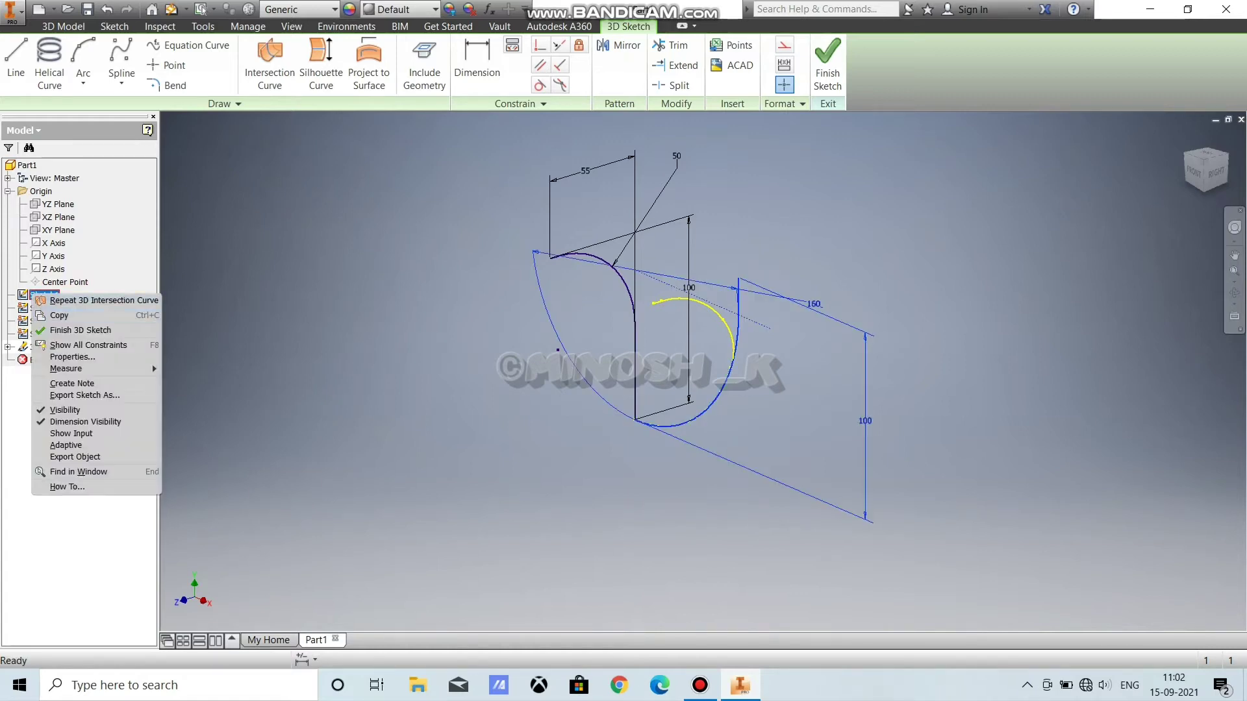
{"action": "left_click", "coordinate": [64, 410]}
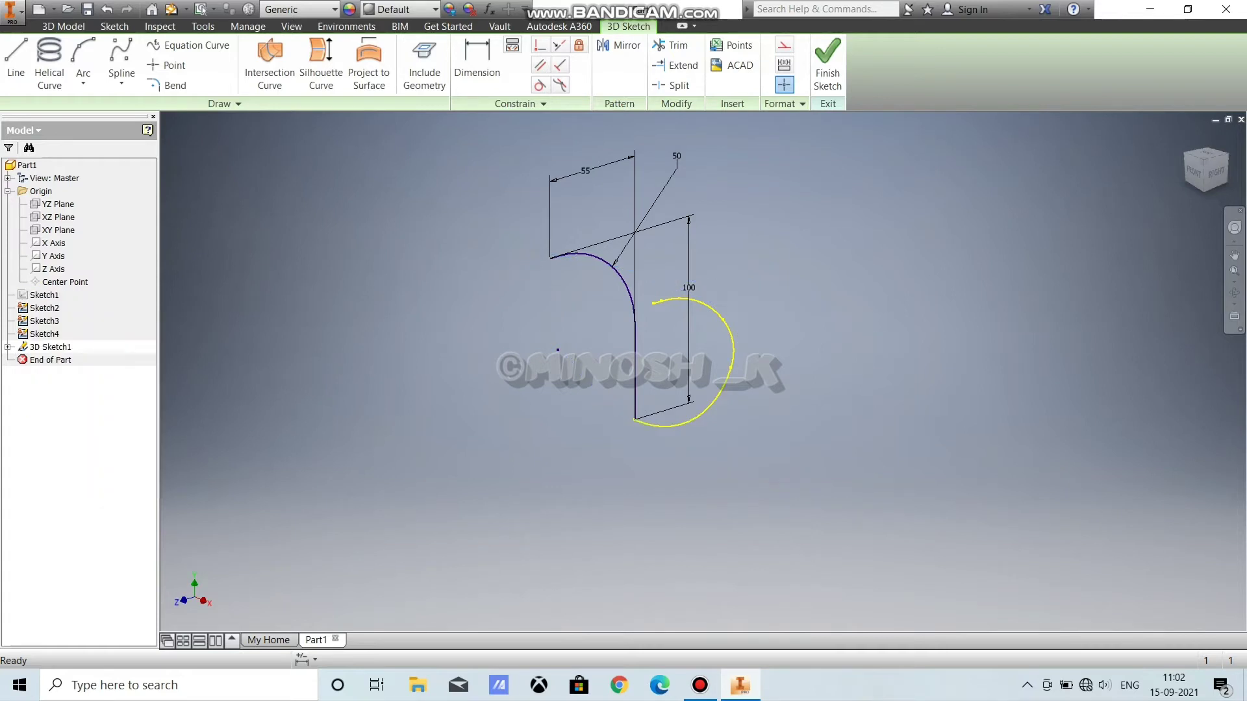
{"action": "left_click", "coordinate": [44, 321]}
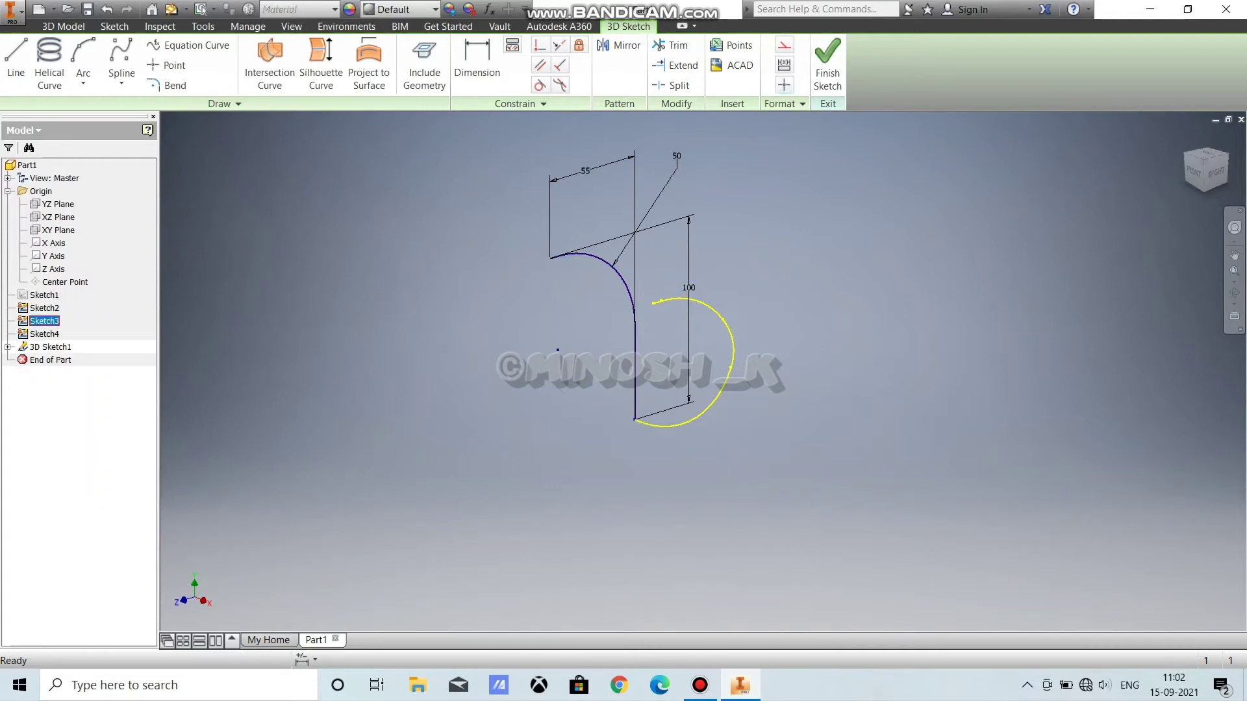
{"action": "right_click", "coordinate": [52, 321]}
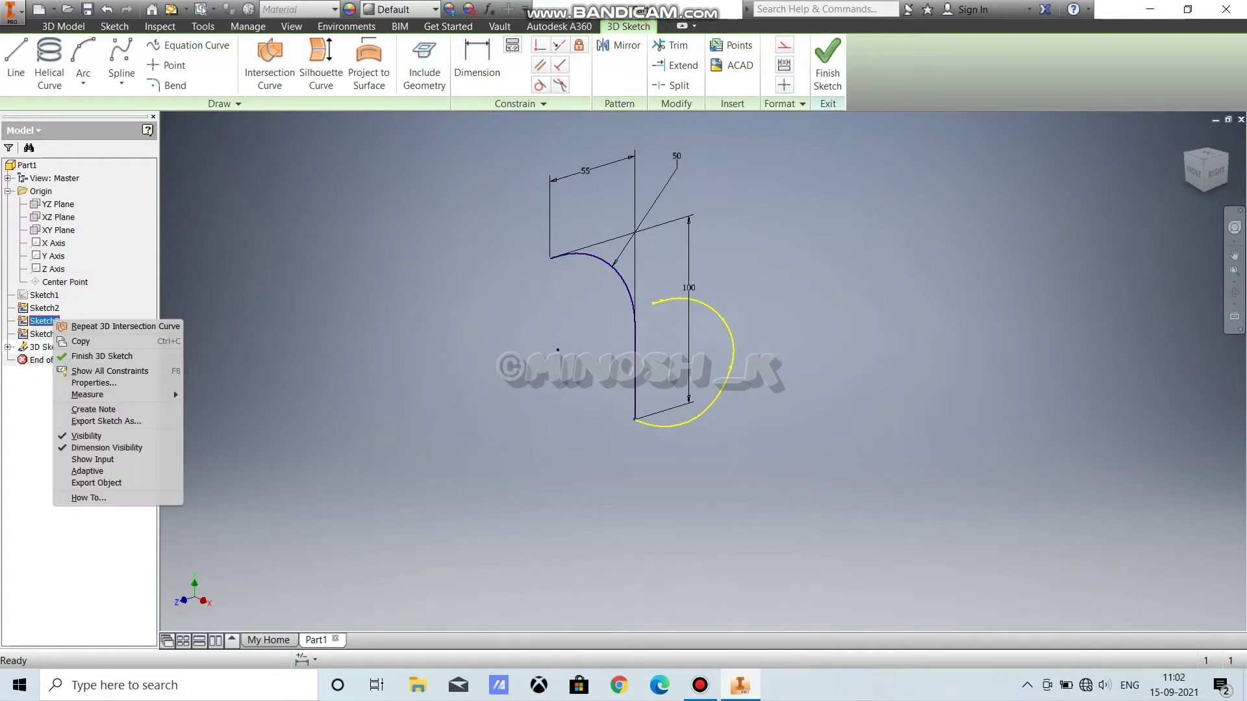
{"action": "left_click", "coordinate": [86, 436]}
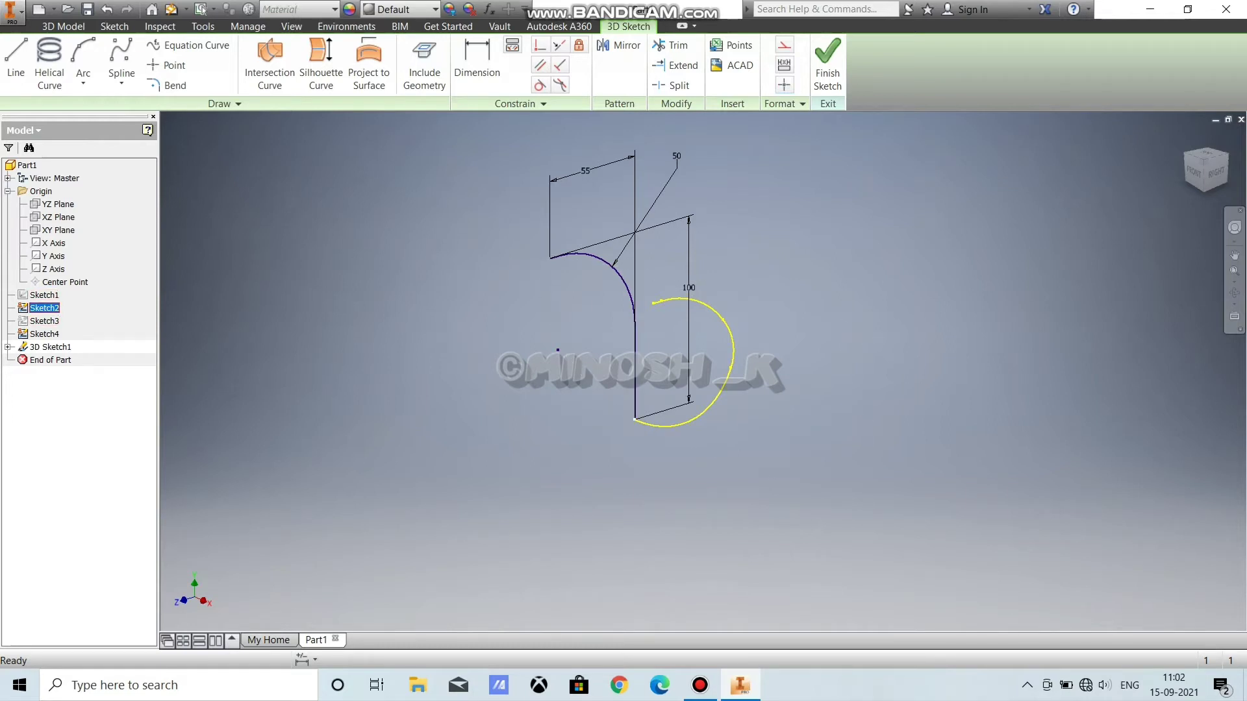
{"action": "right_click", "coordinate": [51, 305]}
{"action": "left_click", "coordinate": [84, 421]}
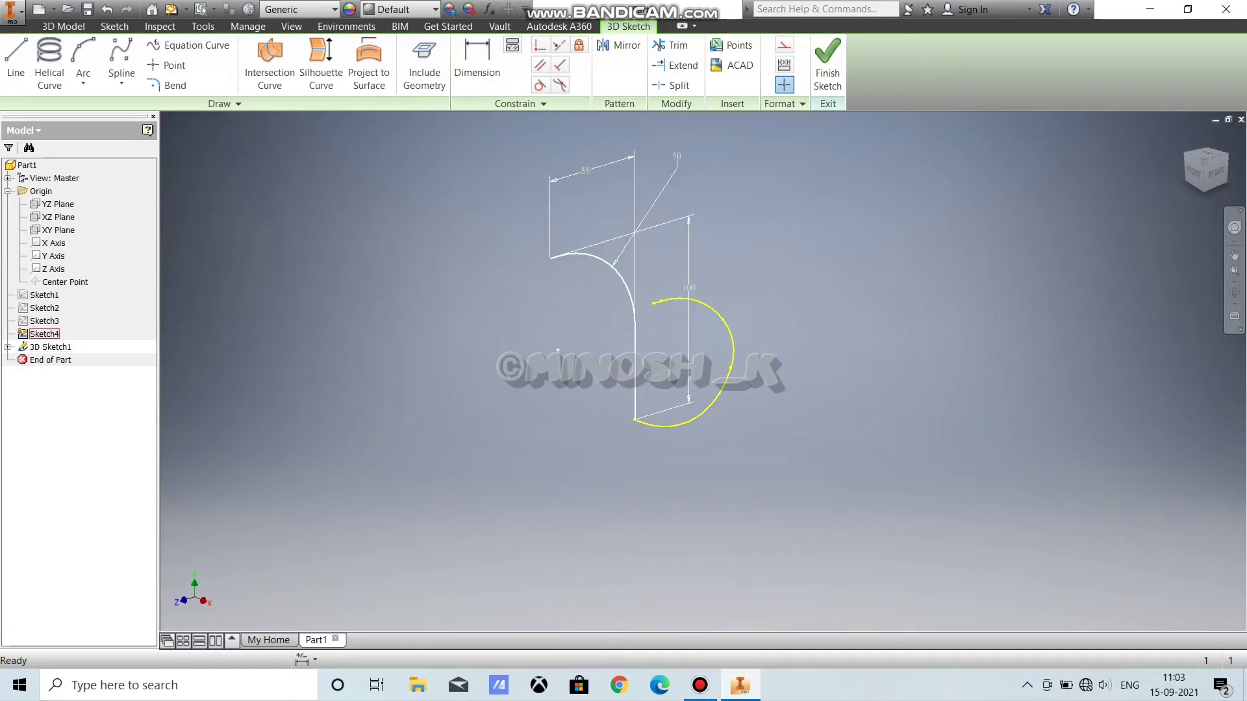
{"action": "right_click", "coordinate": [46, 334]}
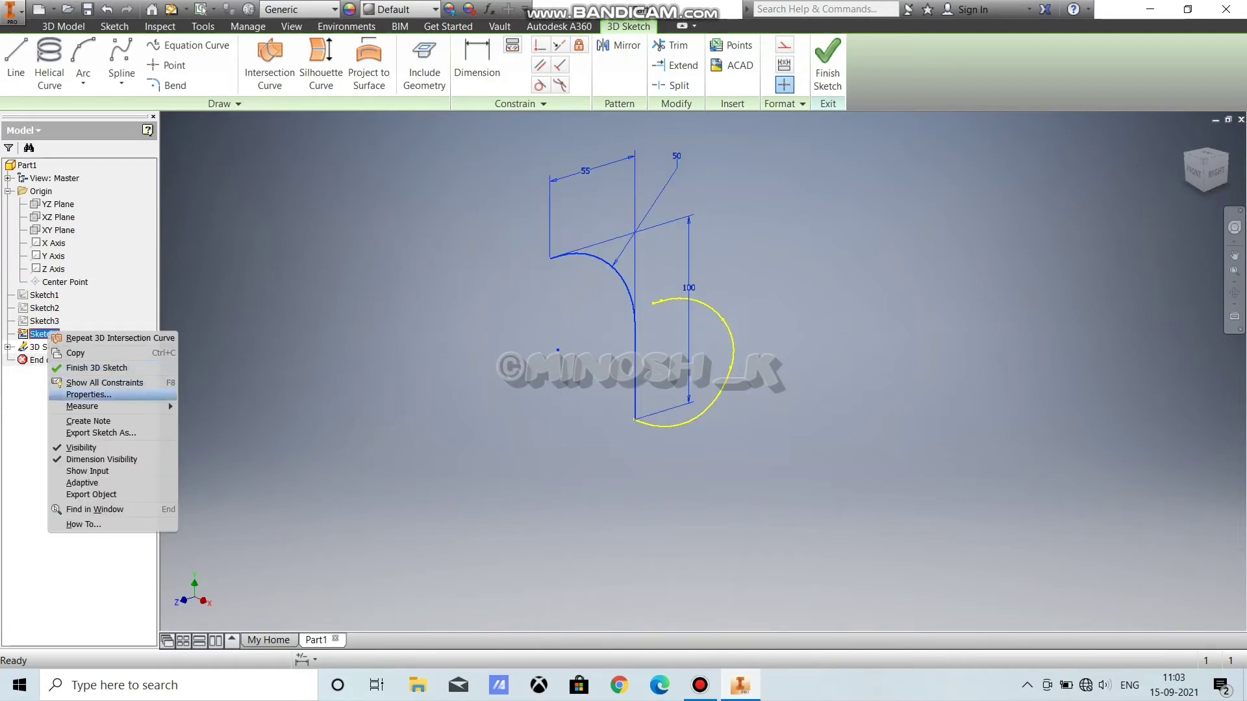
{"action": "left_click", "coordinate": [81, 447]}
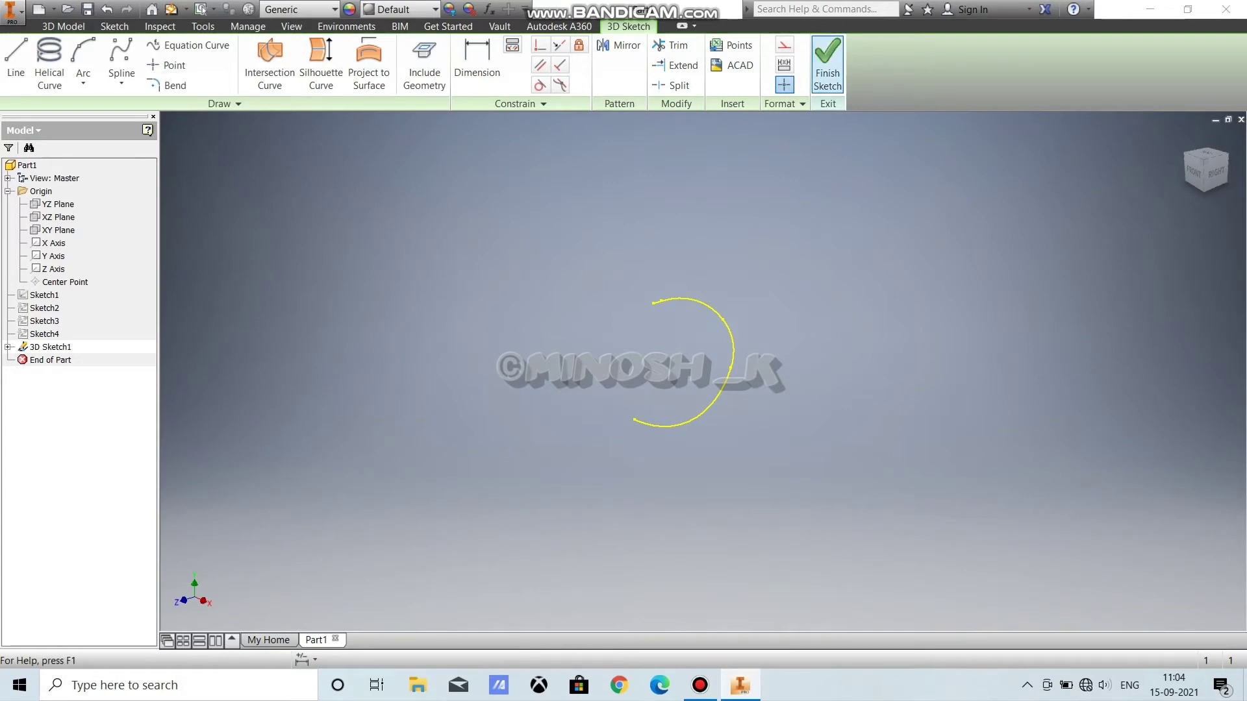
Step: Finish the 3D sketch and start a new 2D sketch on the YZ plane
{"action": "left_click", "coordinate": [827, 65]}
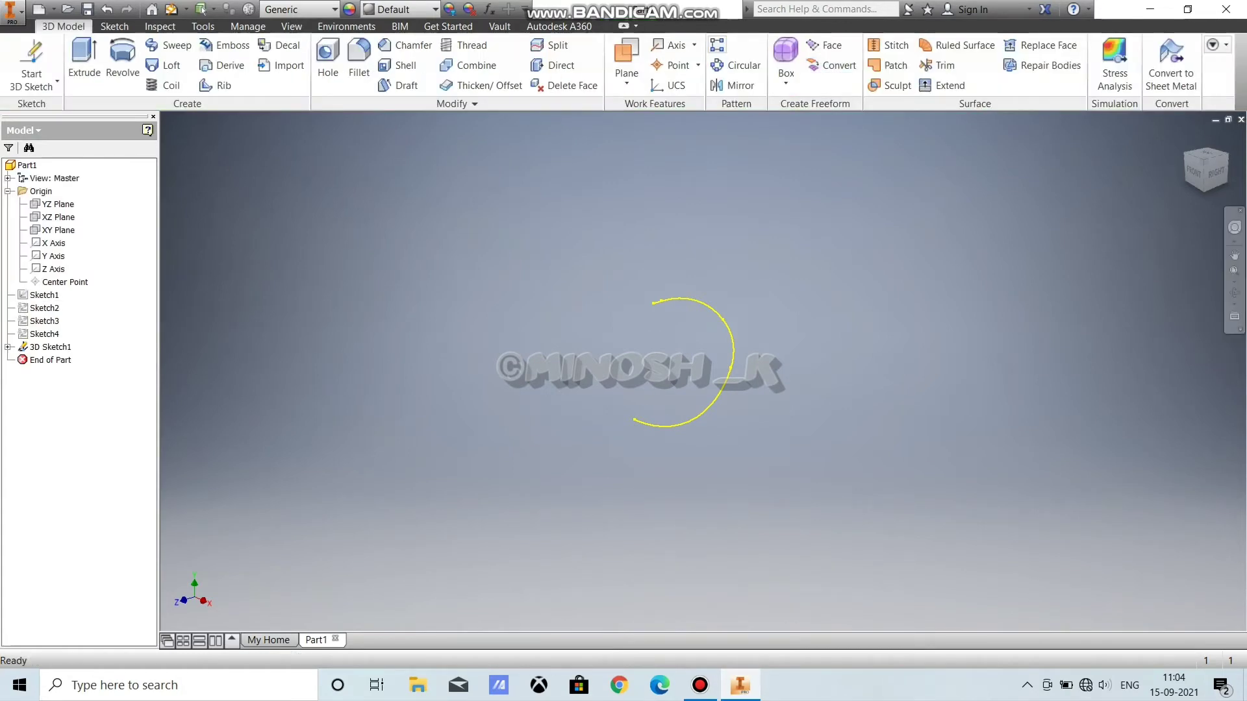
{"action": "left_click", "coordinate": [58, 204]}
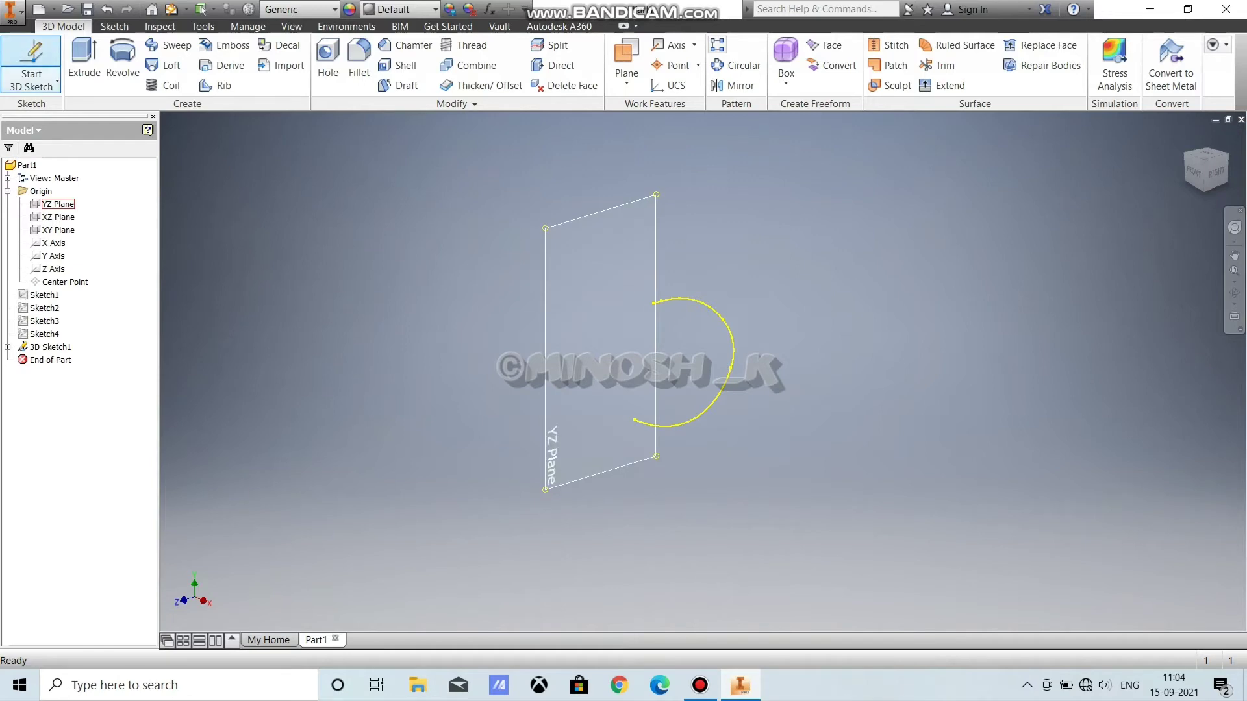
{"action": "left_click", "coordinate": [33, 82]}
{"action": "left_click", "coordinate": [52, 112]}
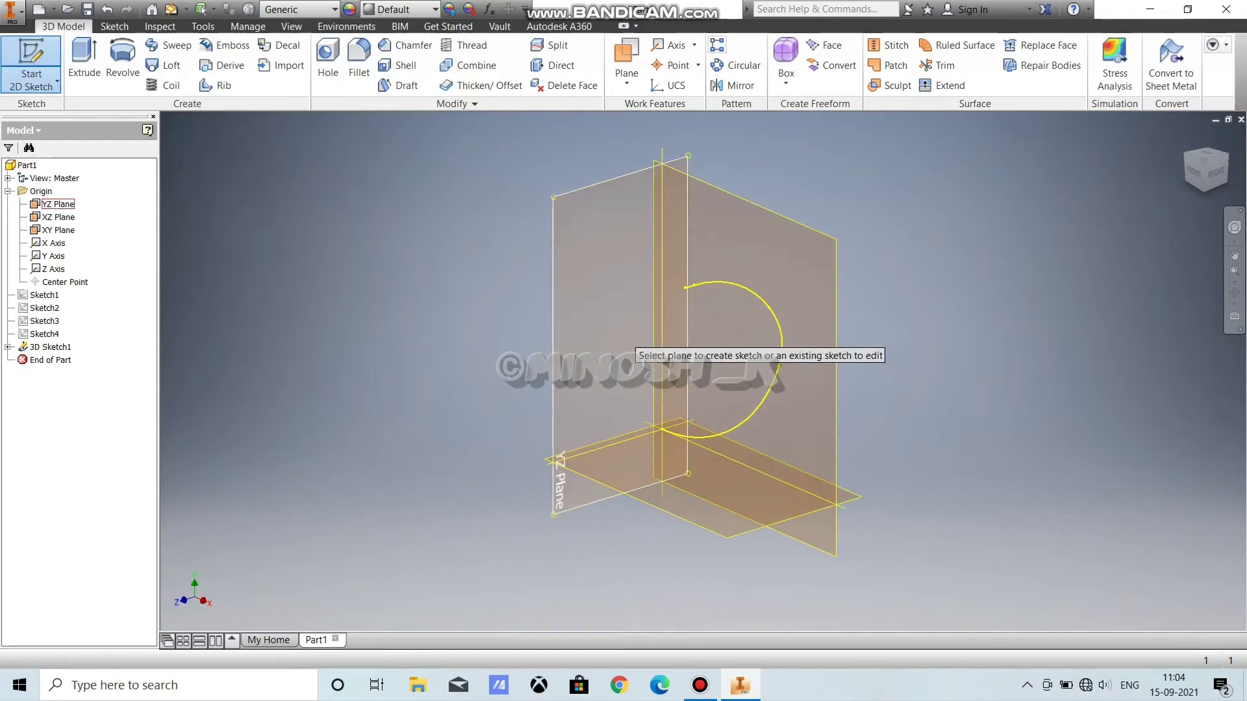
{"action": "left_click", "coordinate": [630, 342]}
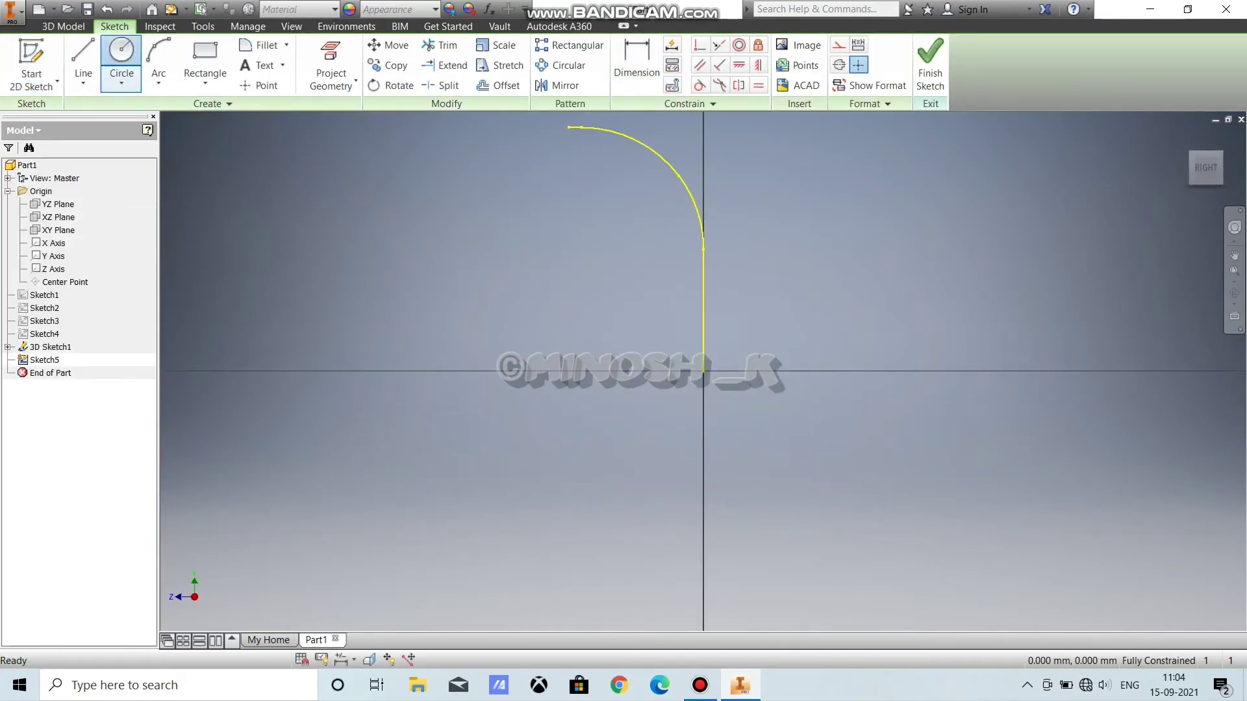
Step: Draw a circle about 39 mm in diameter centred on the origin, at the lower end of the intersection curve
{"action": "left_click", "coordinate": [121, 52]}
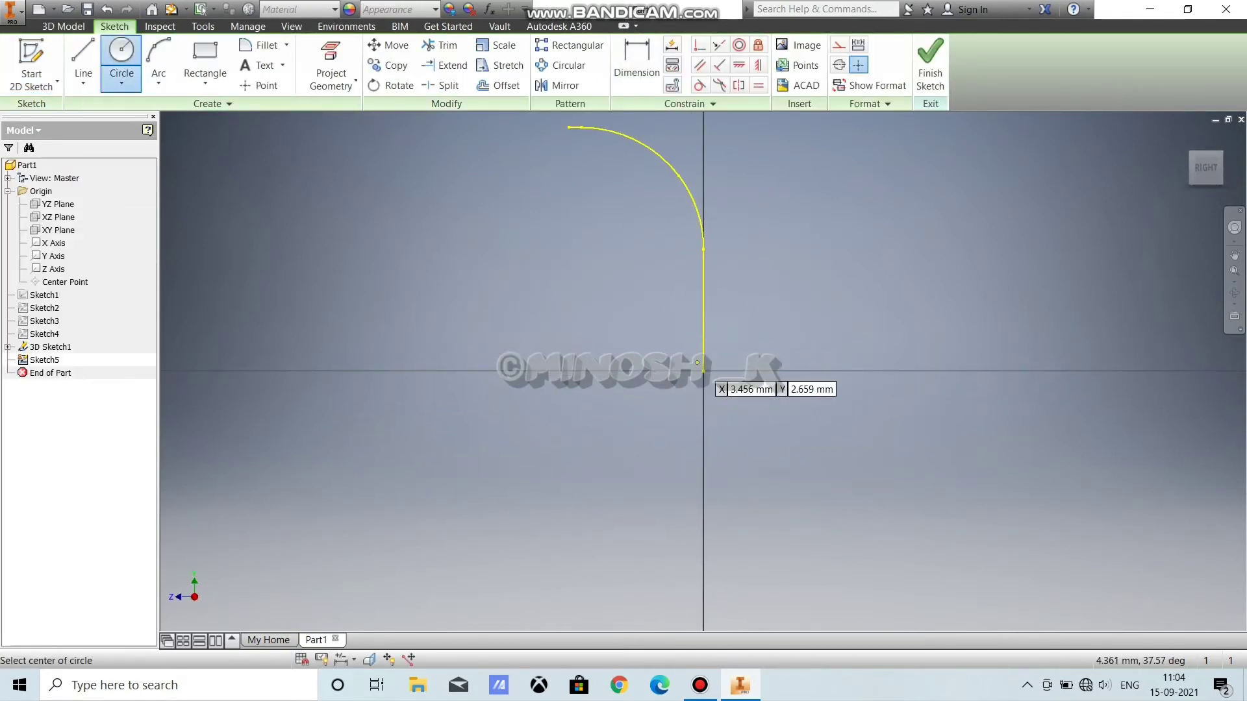
{"action": "left_click", "coordinate": [703, 371]}
{"action": "left_click", "coordinate": [740, 399]}
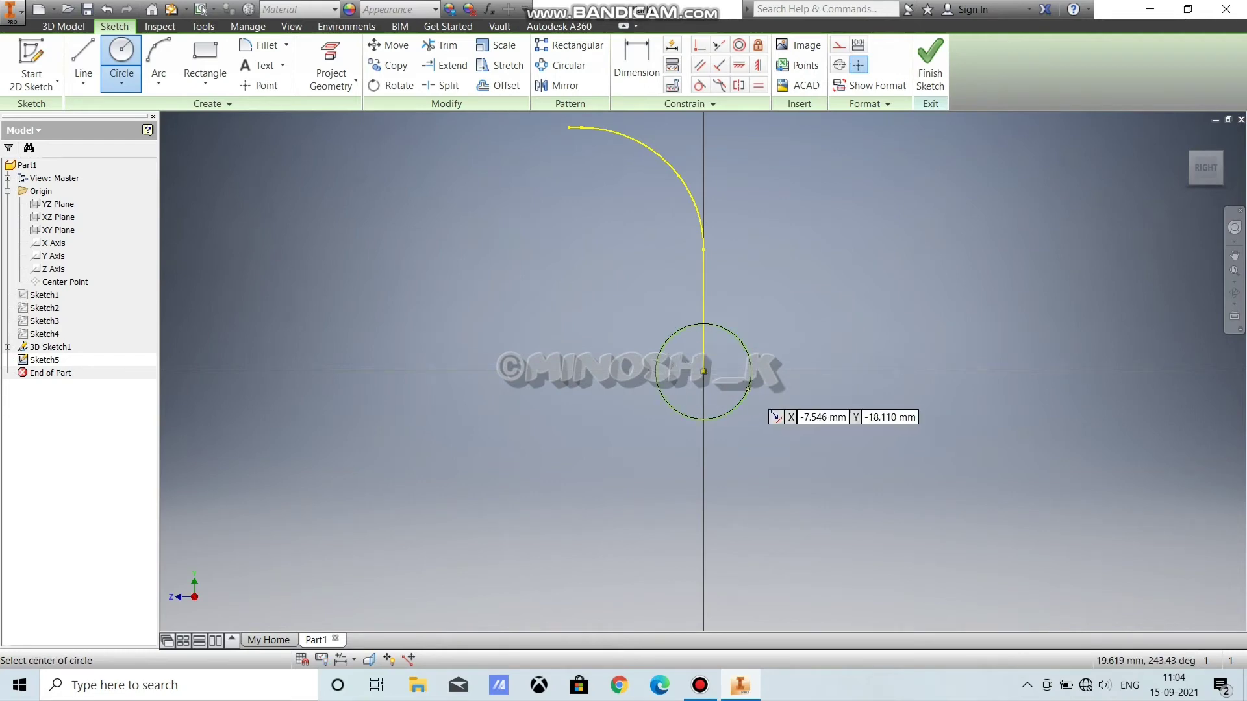
{"action": "right_click", "coordinate": [824, 367]}
{"action": "left_click", "coordinate": [881, 367]}
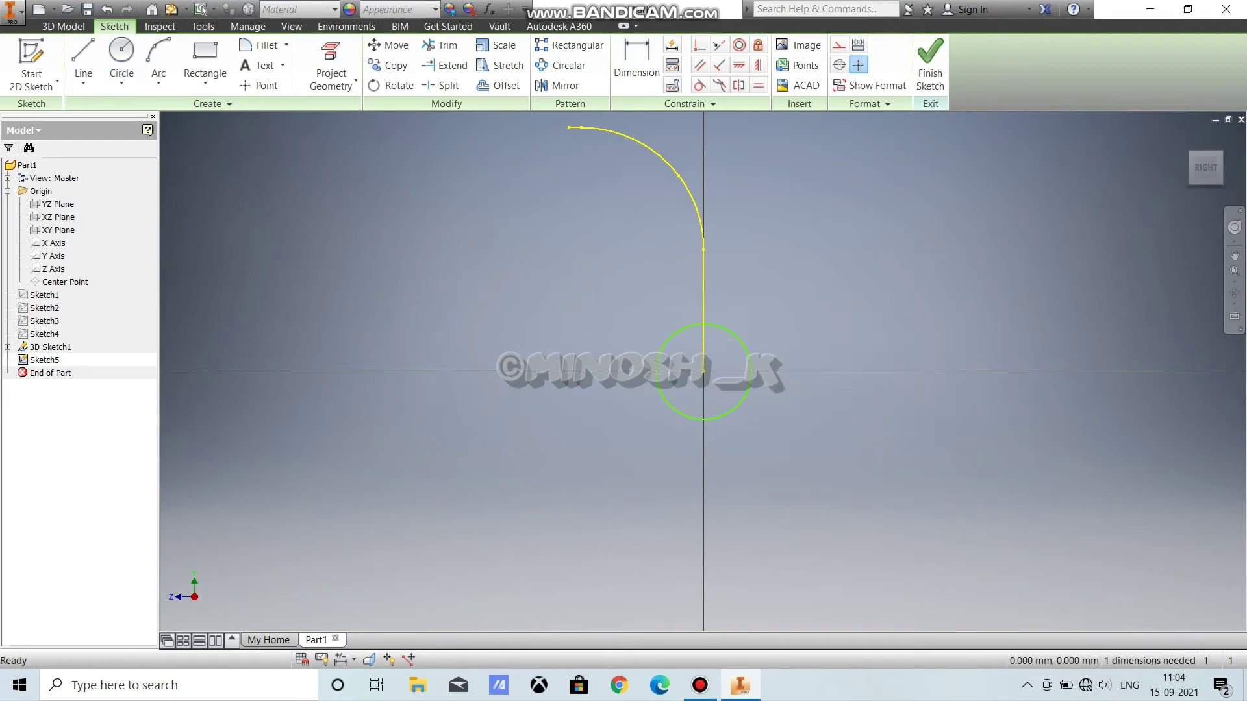
Step: Dimension the circle's diameter as 50 mm and finish the sketch
{"action": "key", "text": "d"}
{"action": "left_click", "coordinate": [751, 380]}
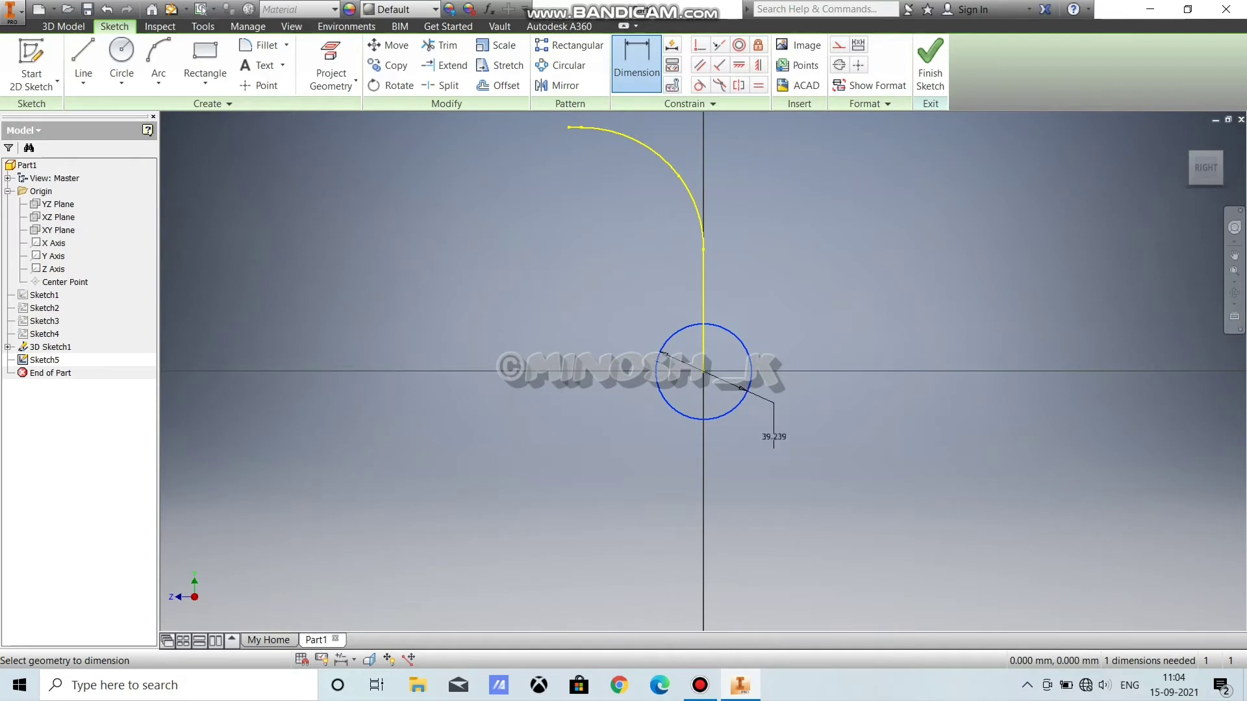
{"action": "left_click", "coordinate": [777, 437]}
{"action": "type", "text": "5"}
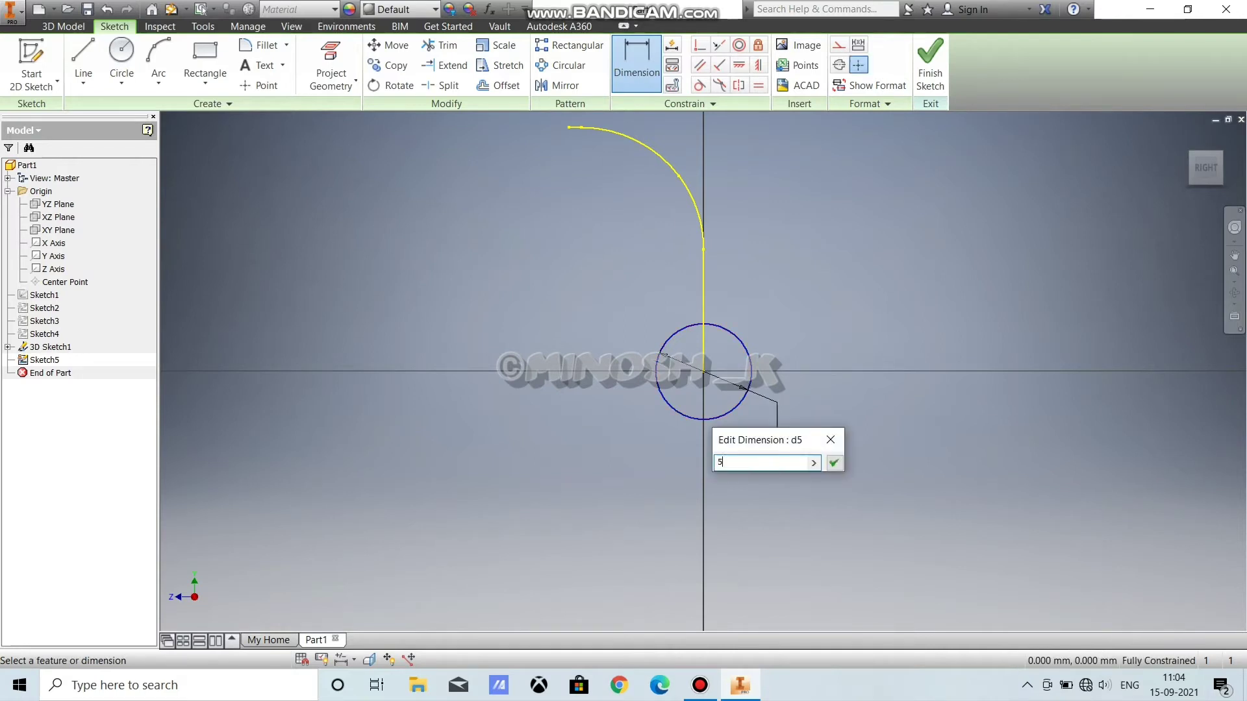
{"action": "type", "text": "0"}
{"action": "key", "text": "Return"}
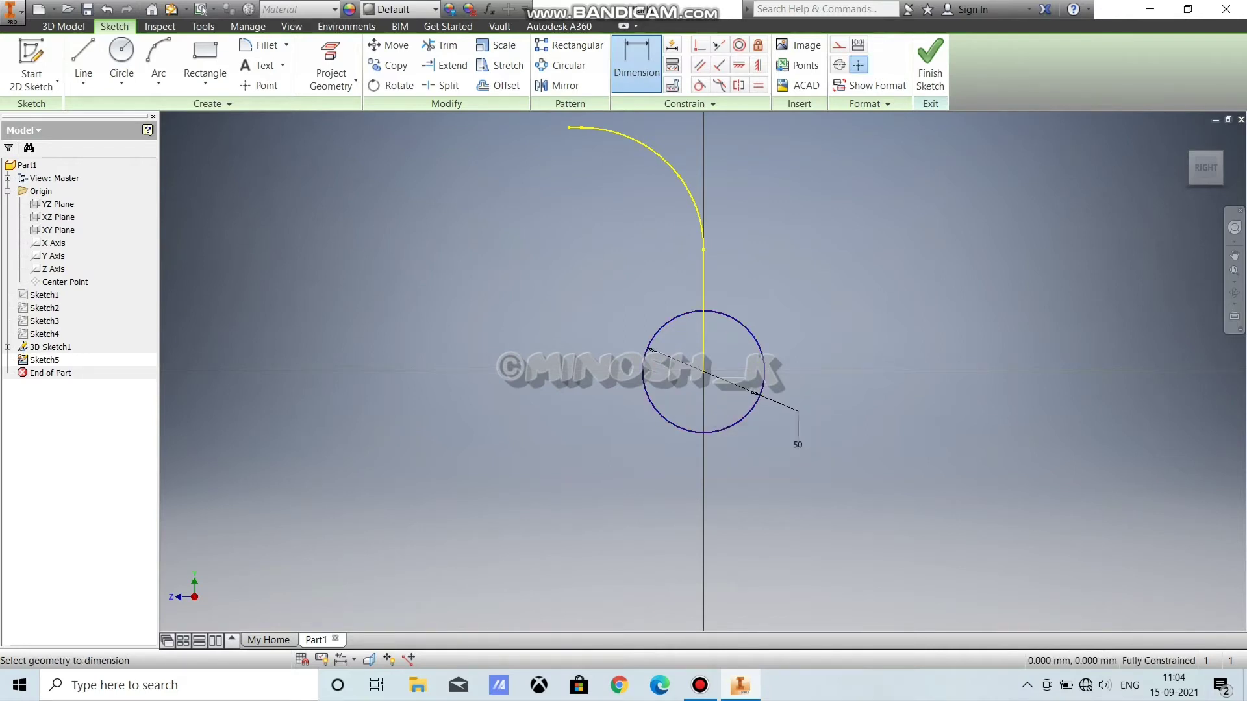
{"action": "left_click", "coordinate": [930, 64]}
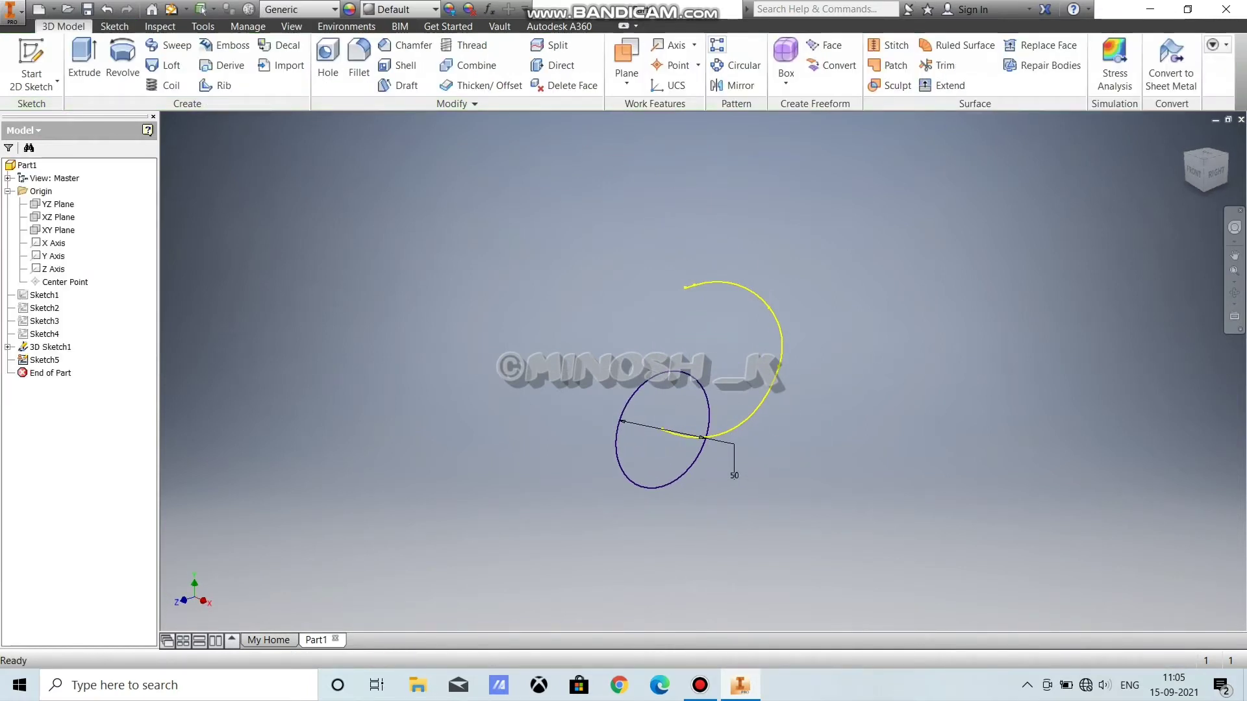
Step: Sweep the 50 mm circle along the 3D intersection curve as a solid, using path orientation with 0 taper and 0 twist
{"action": "mouse_move", "coordinate": [747, 389]}
{"action": "middle_mouse_down", "text": "shift"}
{"action": "mouse_move", "coordinate": [611, 337]}
{"action": "mouse_move", "coordinate": [517, 272]}
{"action": "middle_mouse_up", "text": "shift"}
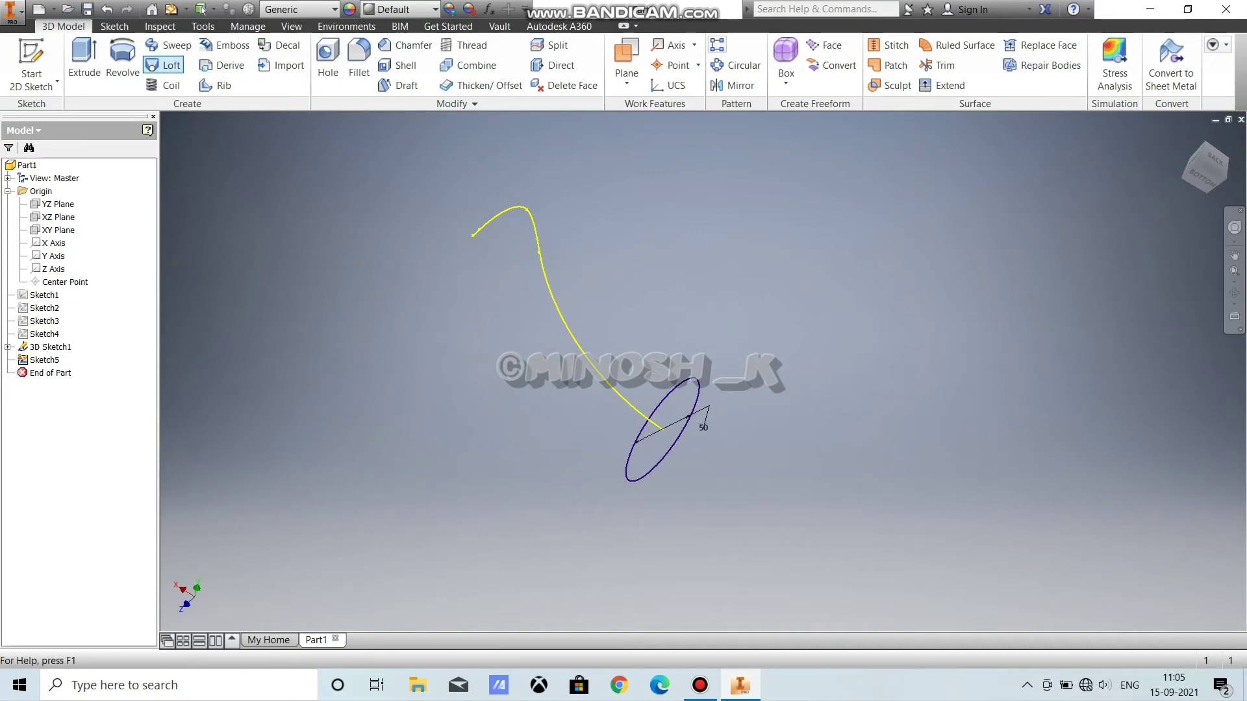
{"action": "left_click", "coordinate": [168, 45]}
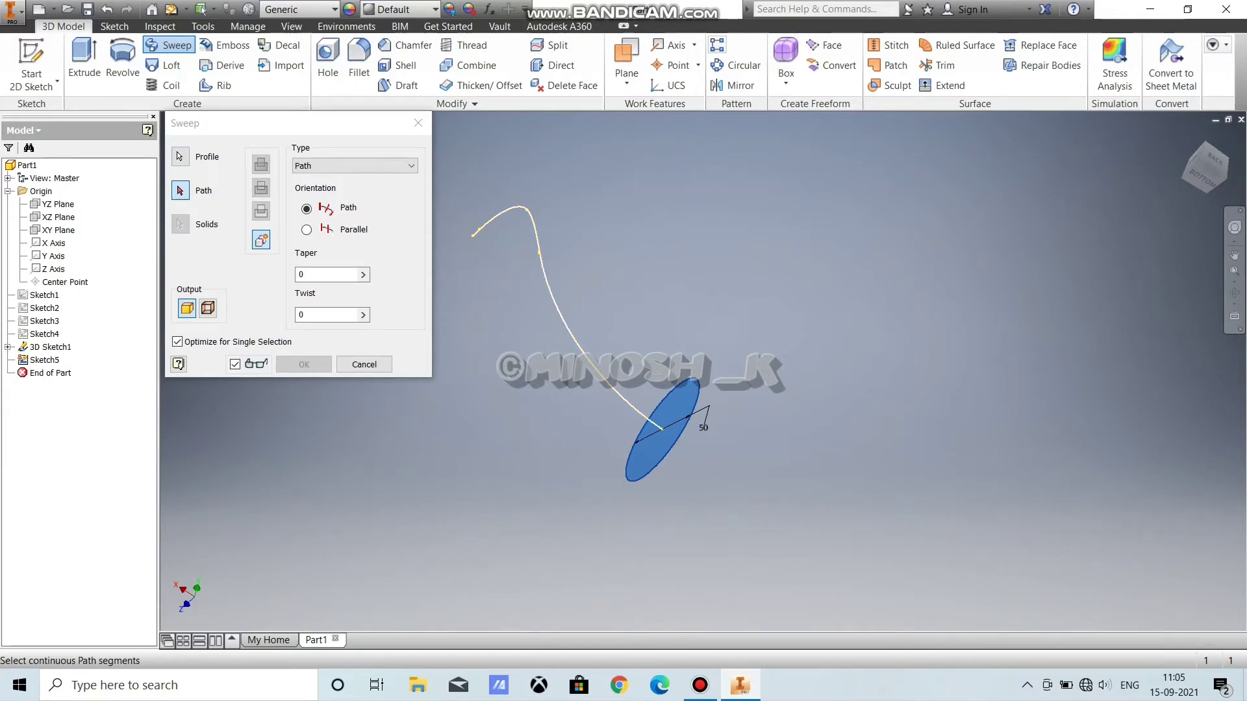
{"action": "left_click", "coordinate": [563, 323]}
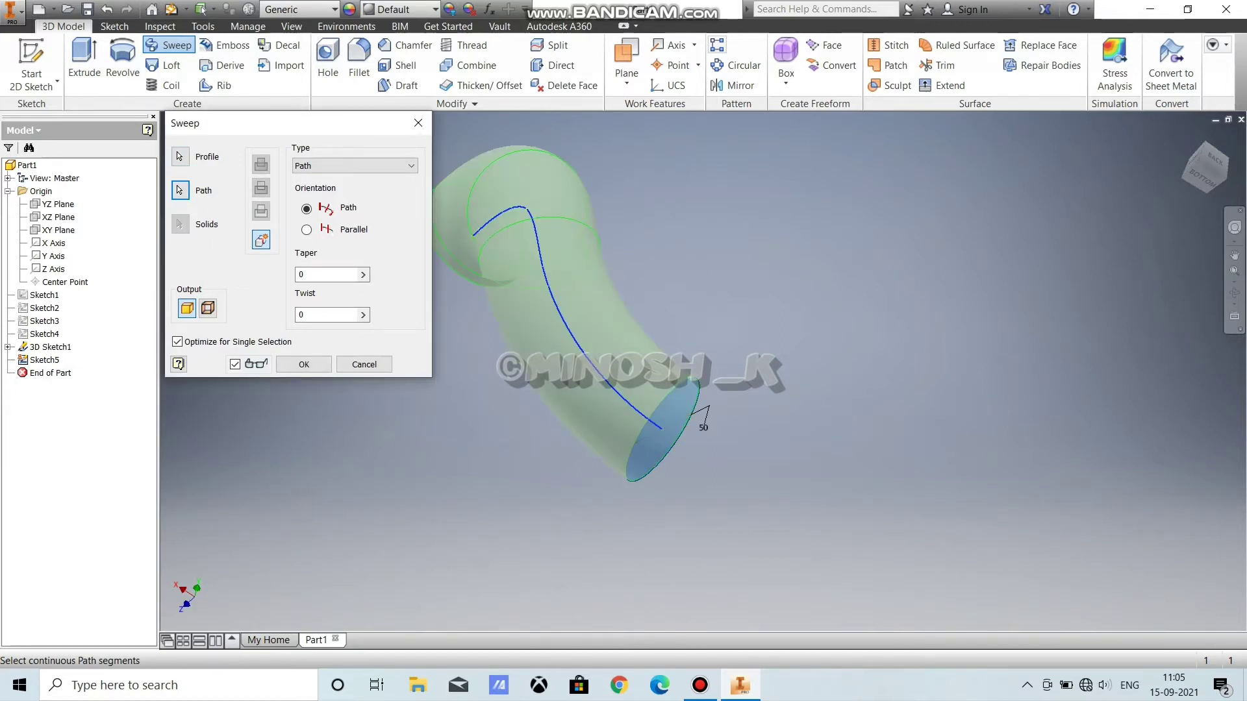
{"action": "left_click", "coordinate": [329, 275]}
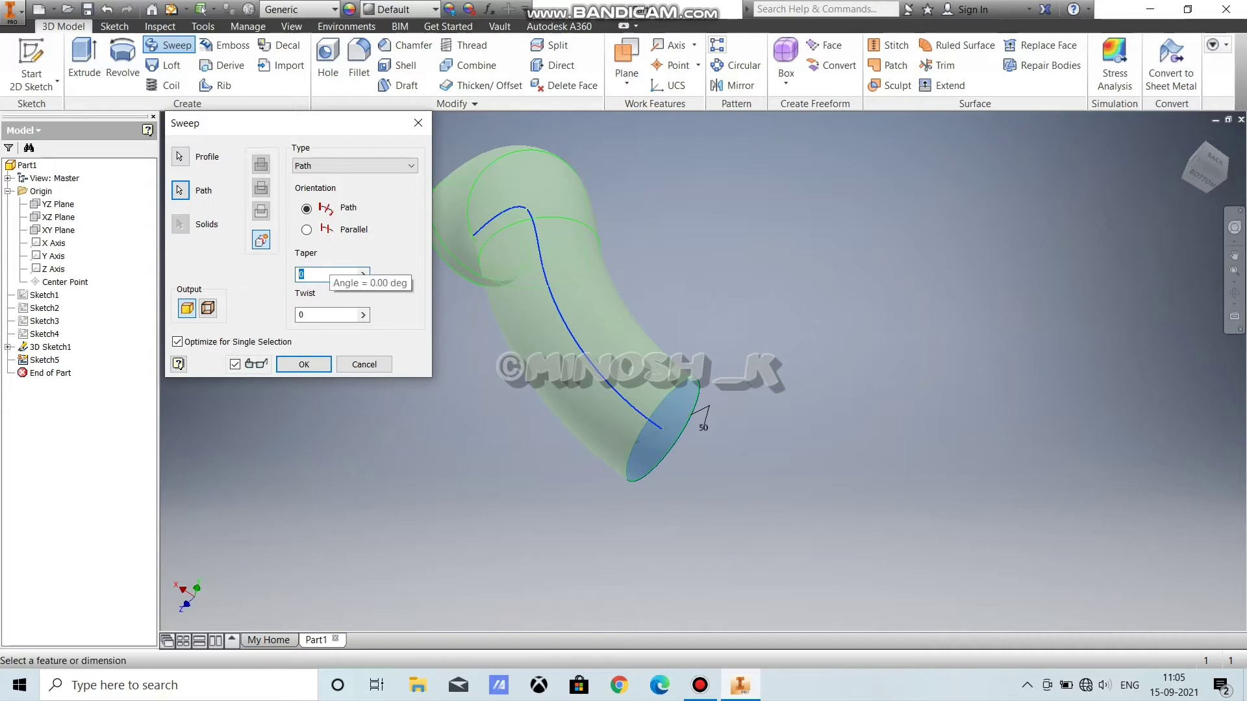
{"action": "key", "text": "Return"}
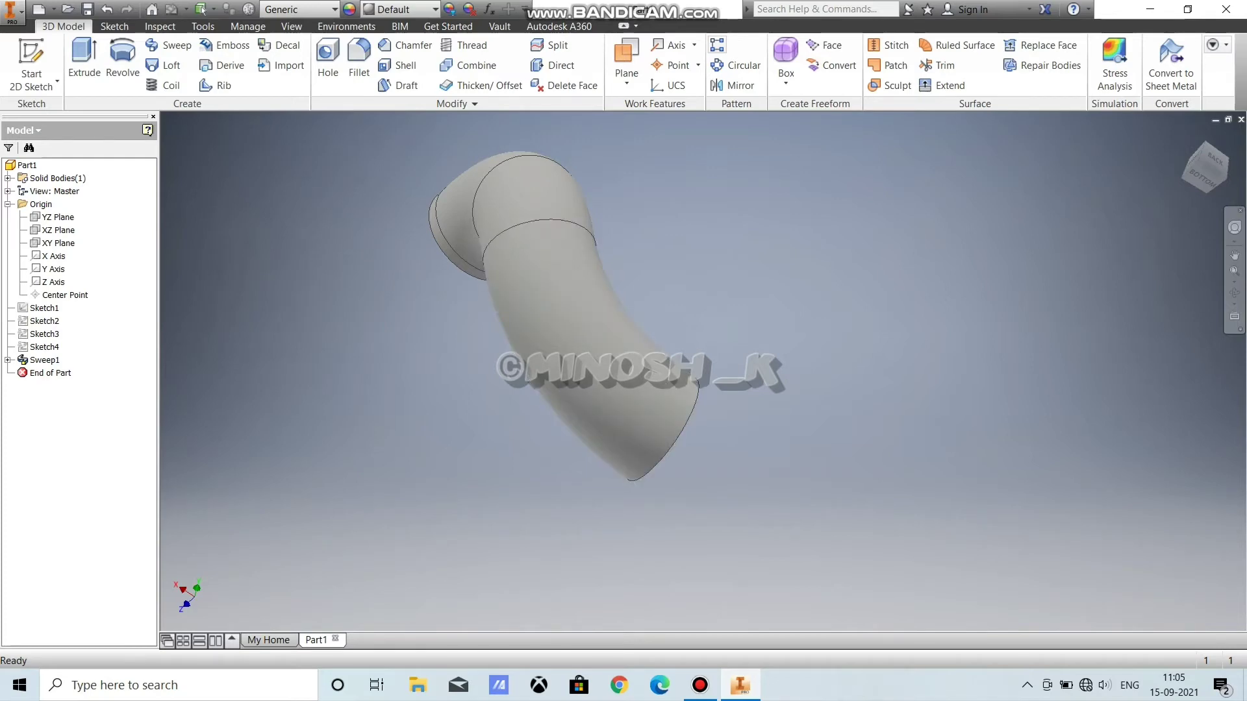
Step: Pattern the swept pipe along the X axis in the flipped direction, with 3 occurrences at 82 mm spacing
{"action": "middle_click_drag", "start_coordinate": [623, 364], "coordinate": [604, 224], "text": "shift"}
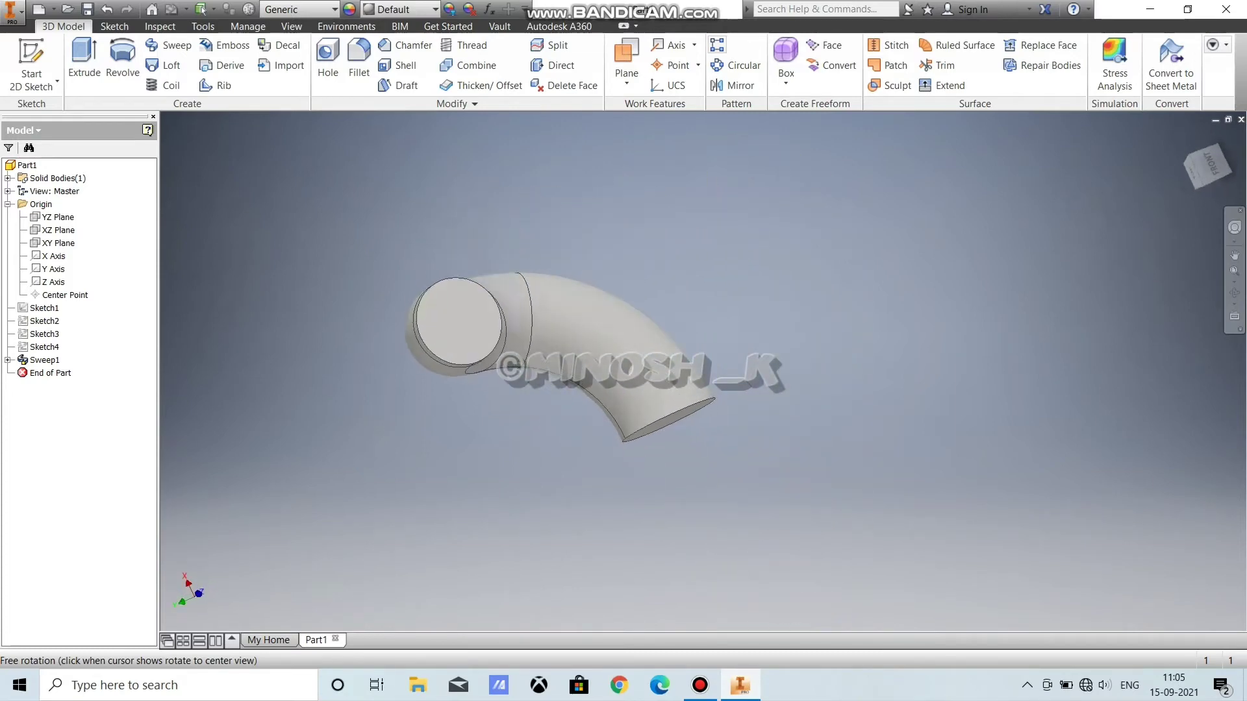
{"action": "mouse_move", "coordinate": [714, 402]}
{"action": "middle_mouse_down", "text": "shift"}
{"action": "mouse_move", "coordinate": [675, 383]}
{"action": "mouse_move", "coordinate": [708, 402]}
{"action": "middle_mouse_up", "text": "shift"}
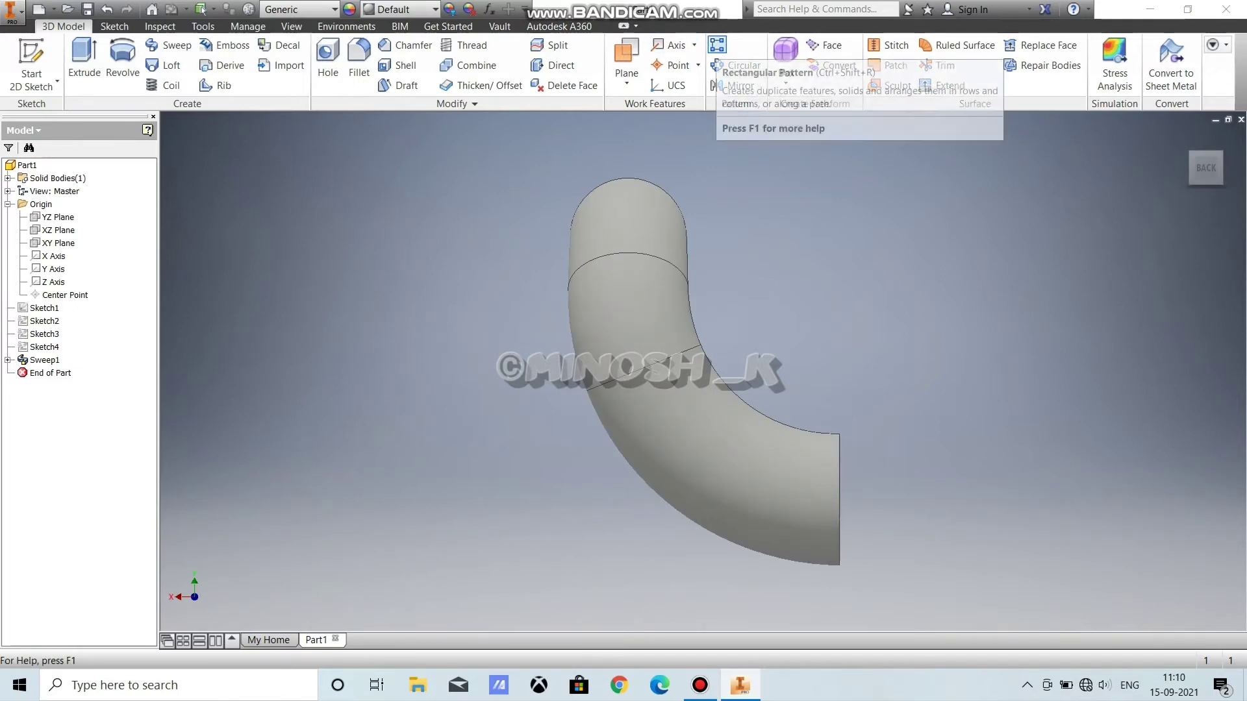
{"action": "left_click", "coordinate": [717, 45]}
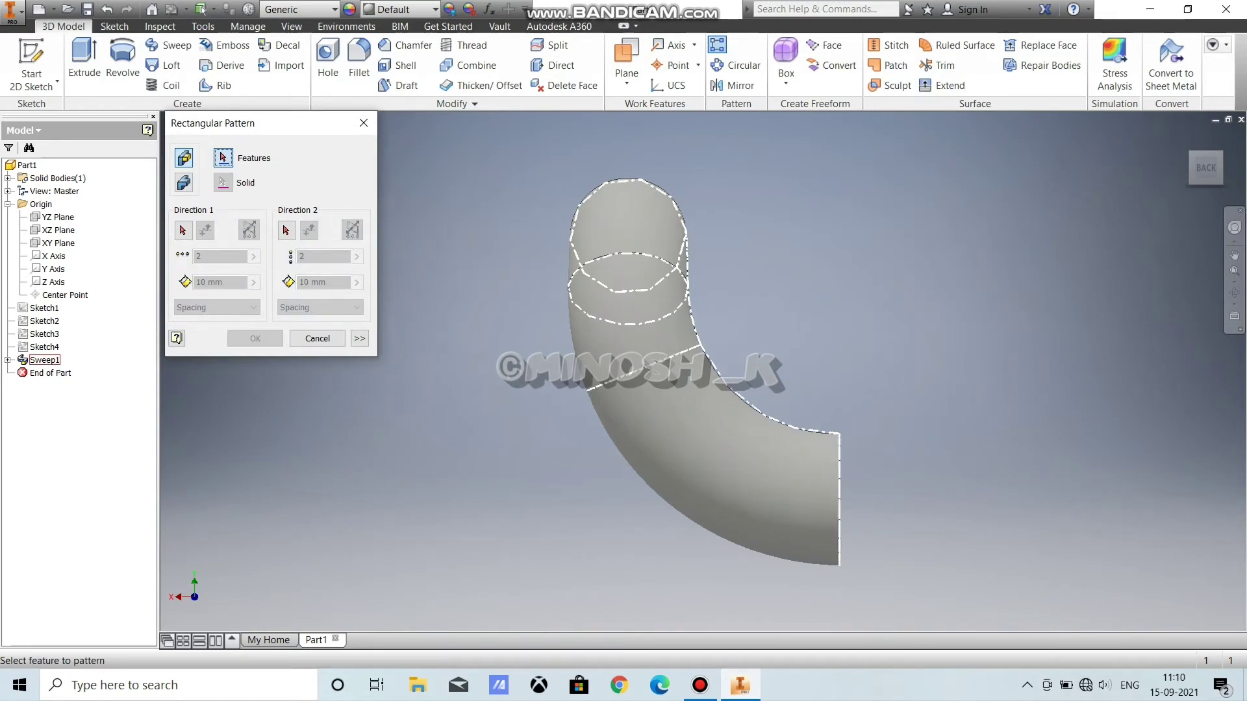
{"action": "left_click", "coordinate": [650, 292]}
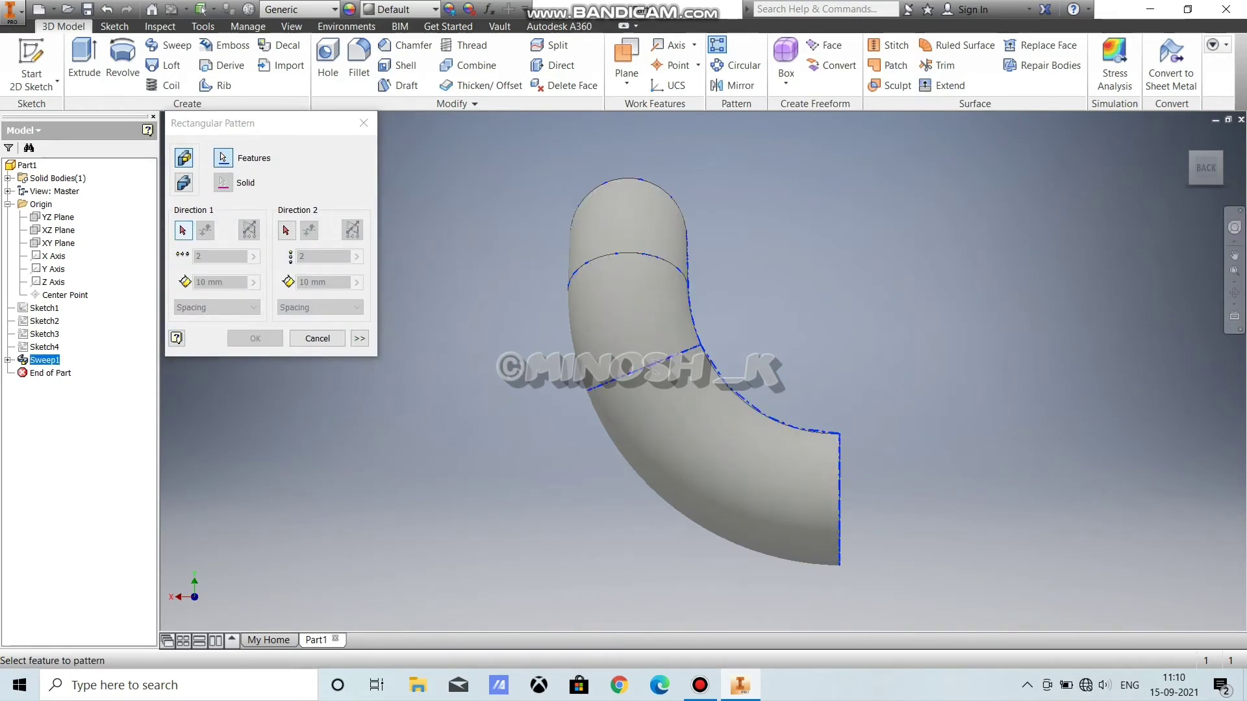
{"action": "left_click", "coordinate": [184, 231]}
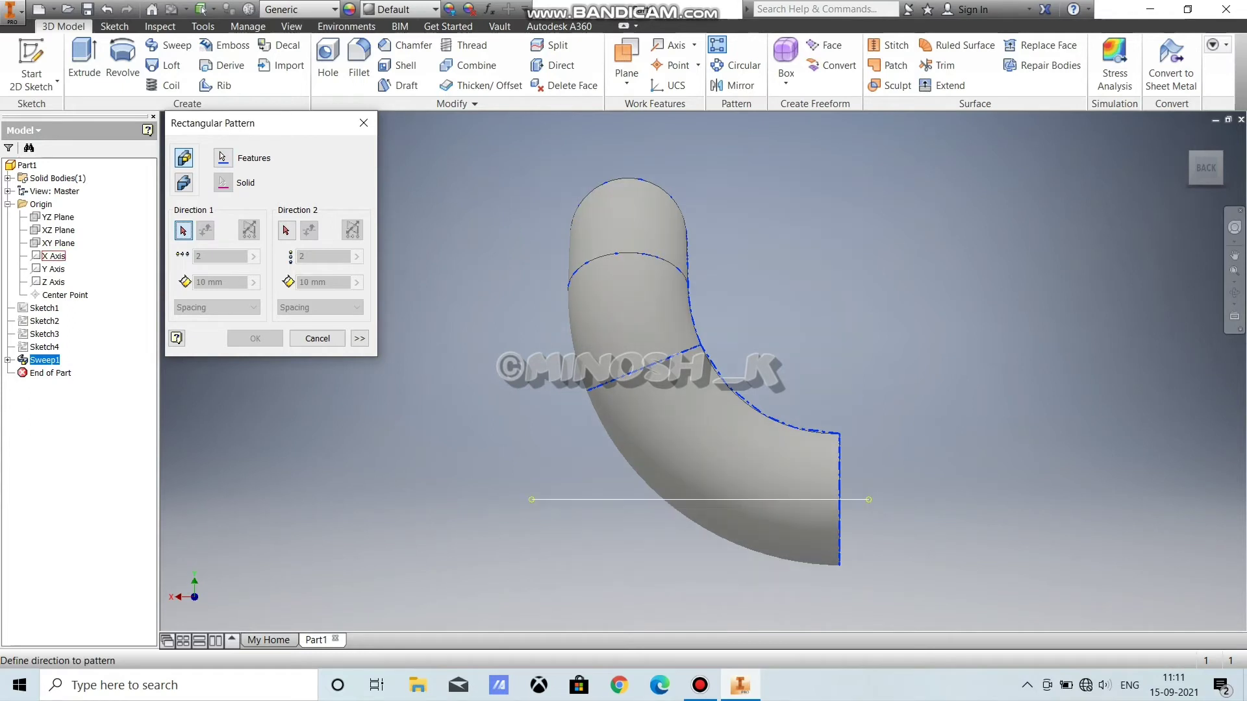
{"action": "left_click", "coordinate": [54, 256]}
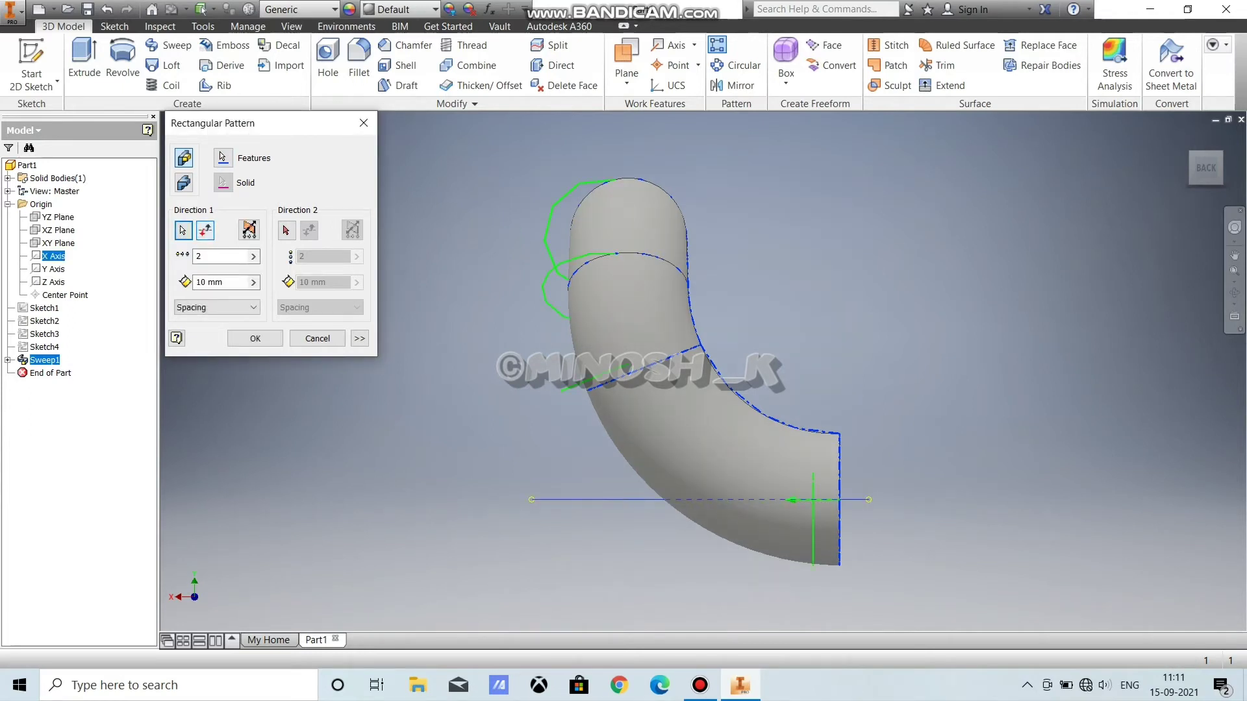
{"action": "left_click", "coordinate": [205, 230]}
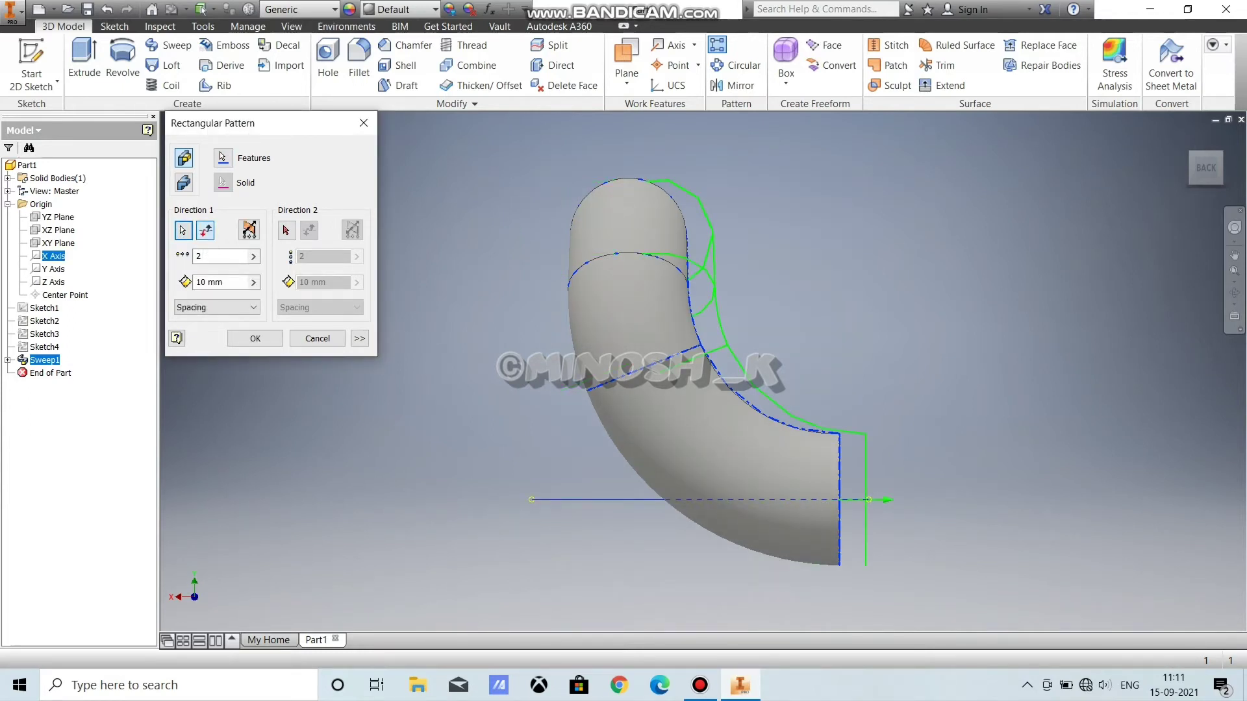
{"action": "double_click", "coordinate": [221, 256]}
{"action": "type", "text": "3"}
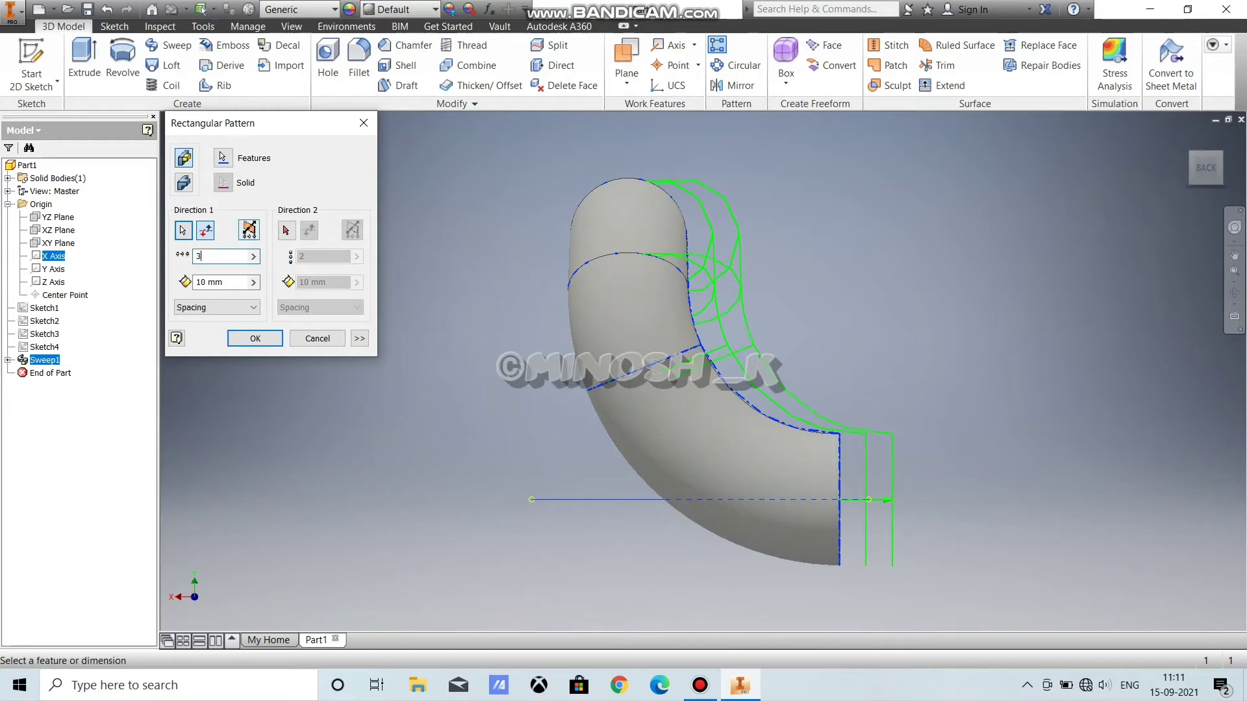
{"action": "key", "text": "Tab"}
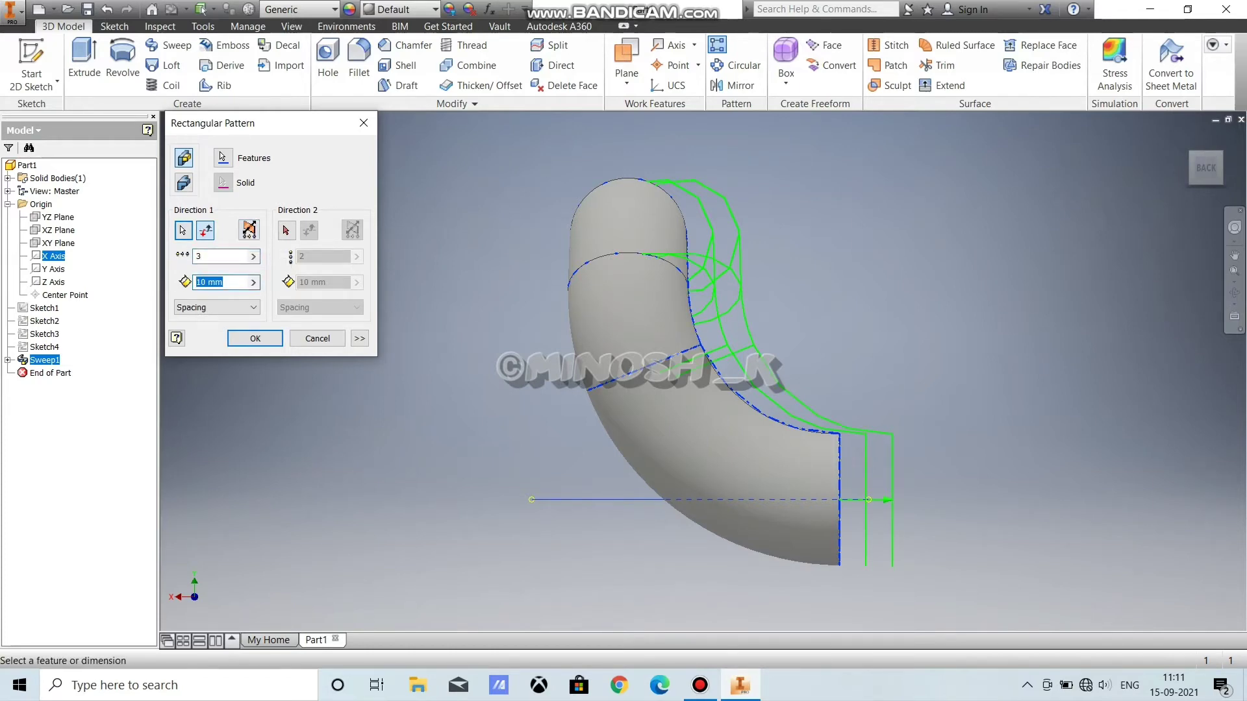
{"action": "type", "text": "82"}
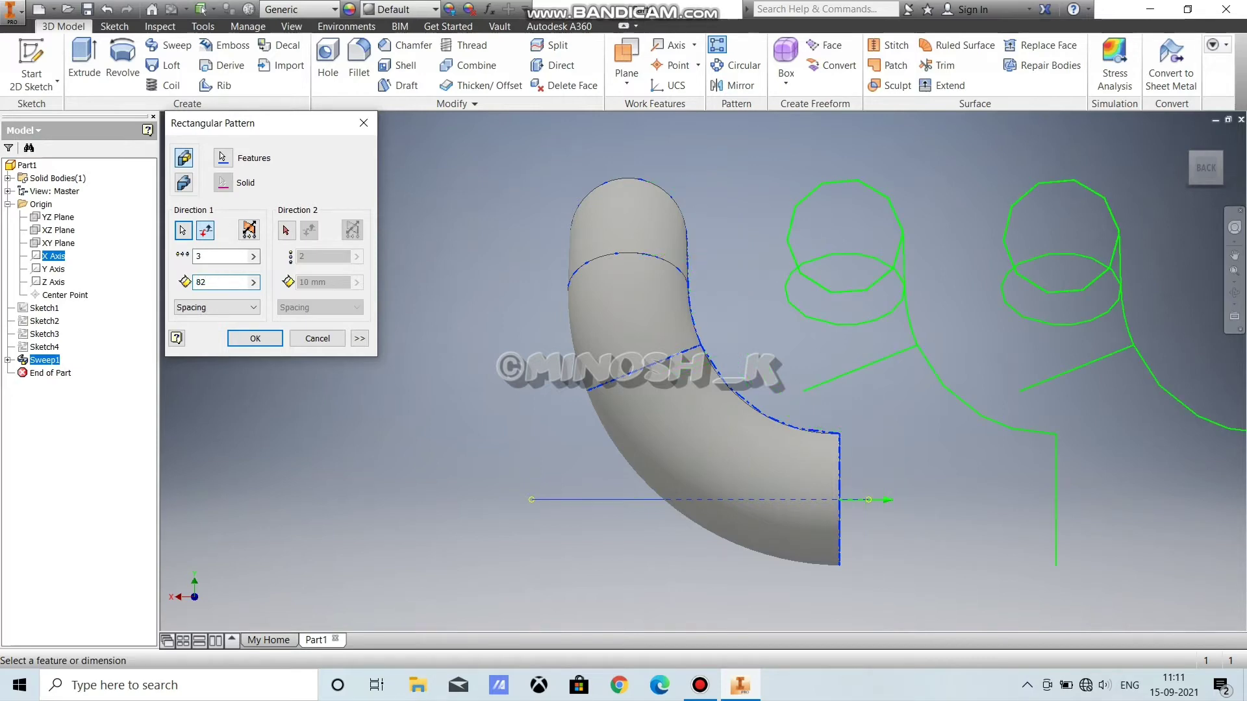
{"action": "key", "text": "Return"}
Step: Share the 50 mm circle sketch consumed by the sweep so that it can be reused
{"action": "scroll", "coordinate": [909, 335], "scroll_direction": "down", "scroll_amount": 3}
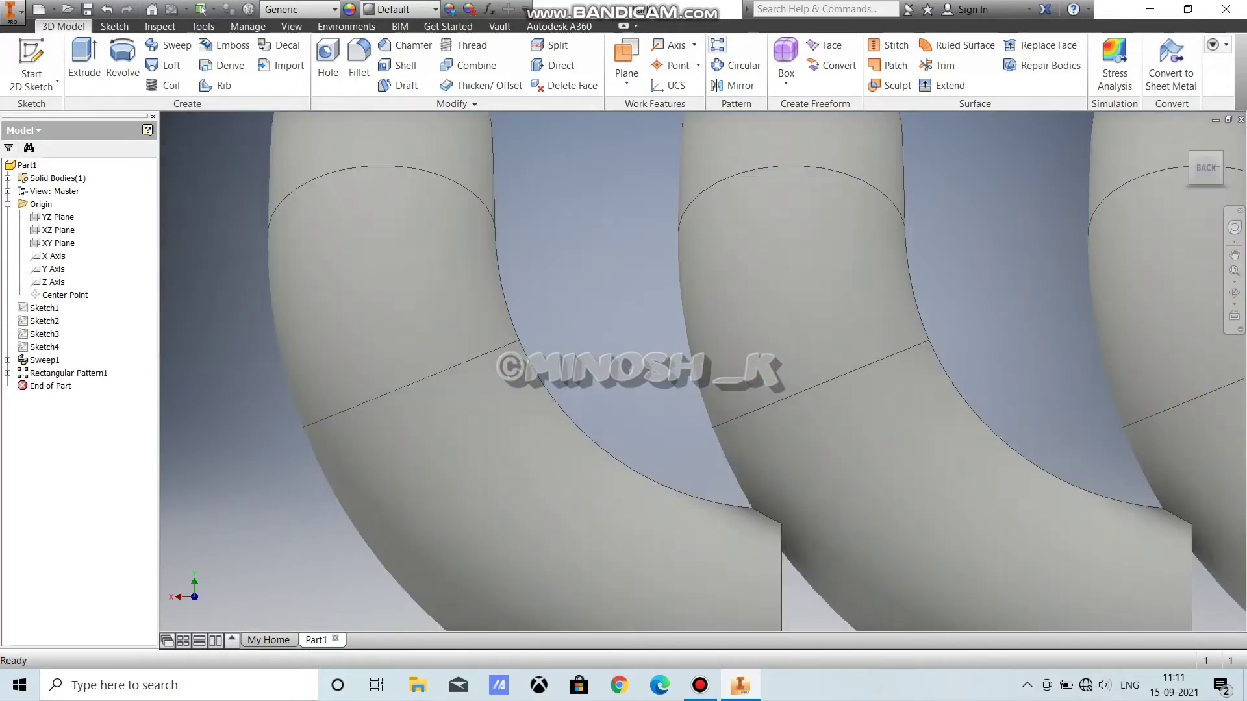
{"action": "scroll", "coordinate": [978, 330], "scroll_direction": "up", "scroll_amount": 5}
{"action": "middle_click_drag", "start_coordinate": [978, 330], "coordinate": [656, 294]}
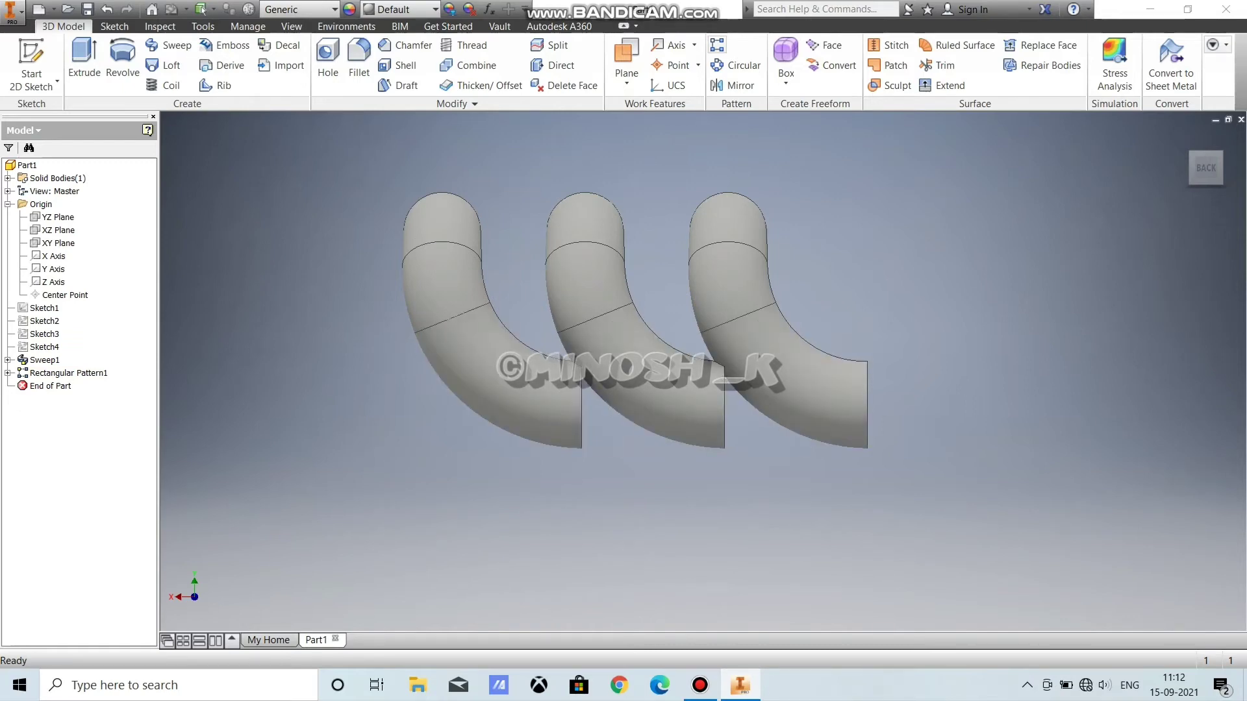
{"action": "left_click", "coordinate": [8, 361]}
{"action": "left_click", "coordinate": [57, 386]}
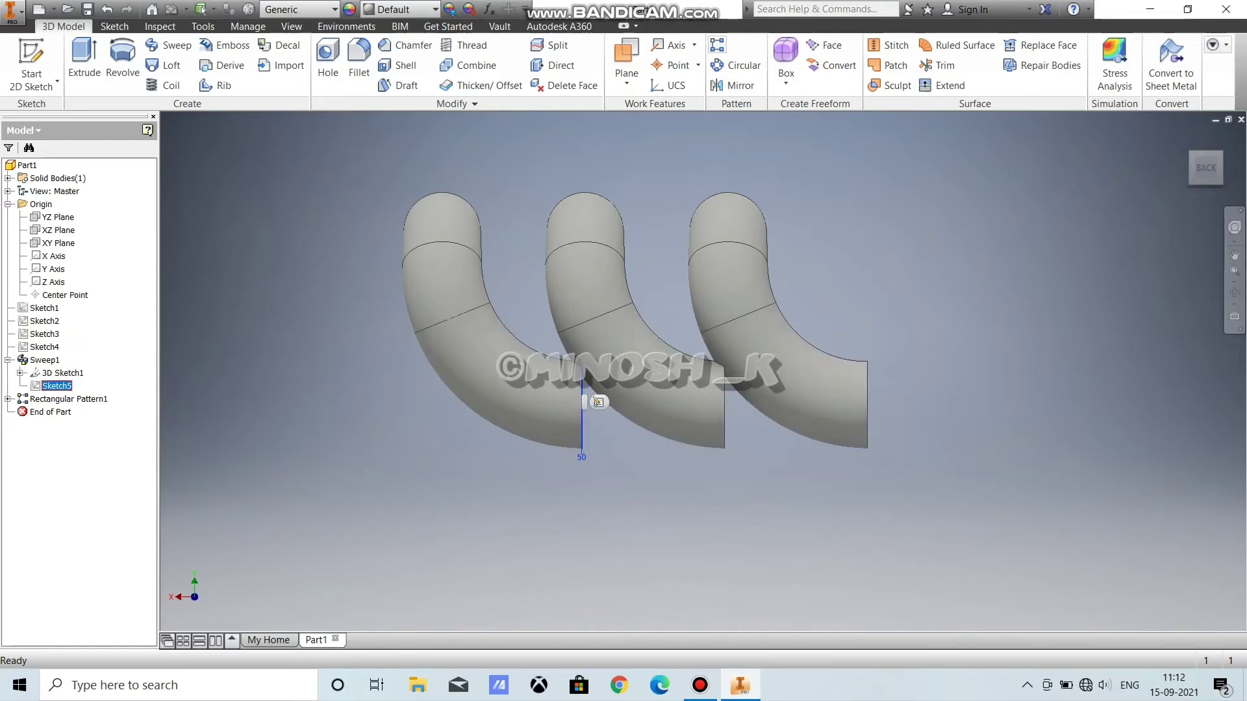
{"action": "right_click", "coordinate": [52, 386]}
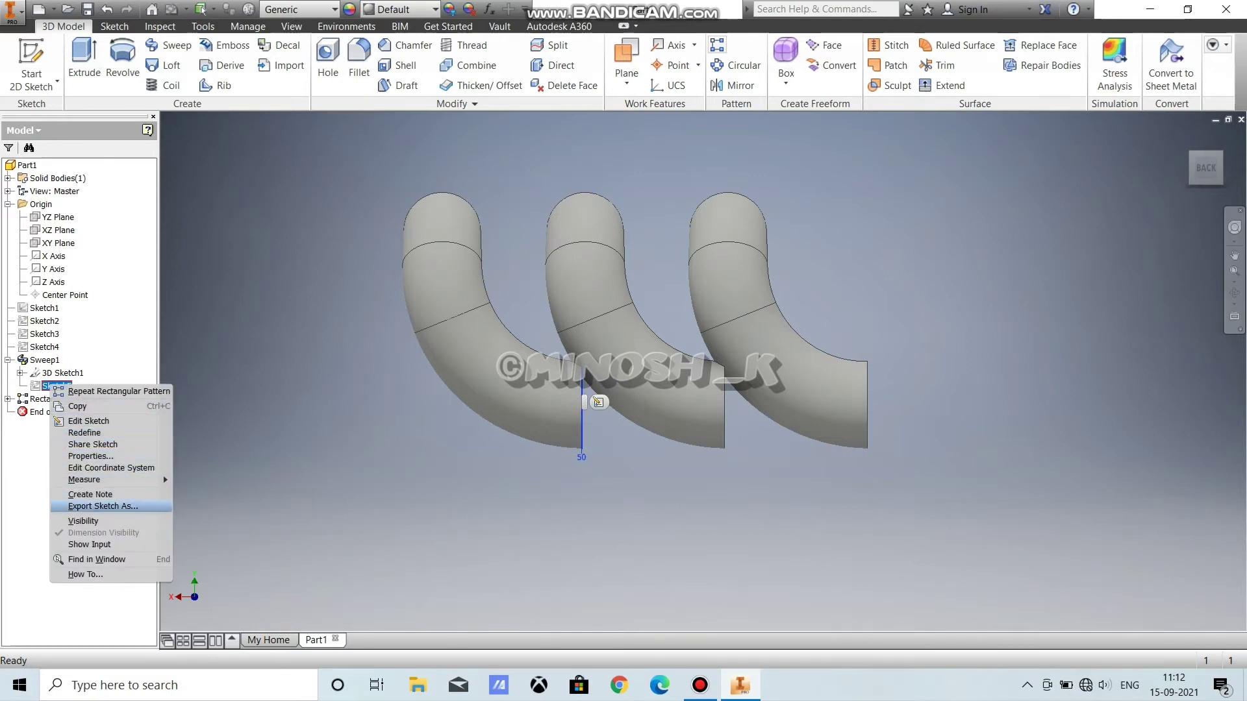
{"action": "left_click", "coordinate": [93, 445]}
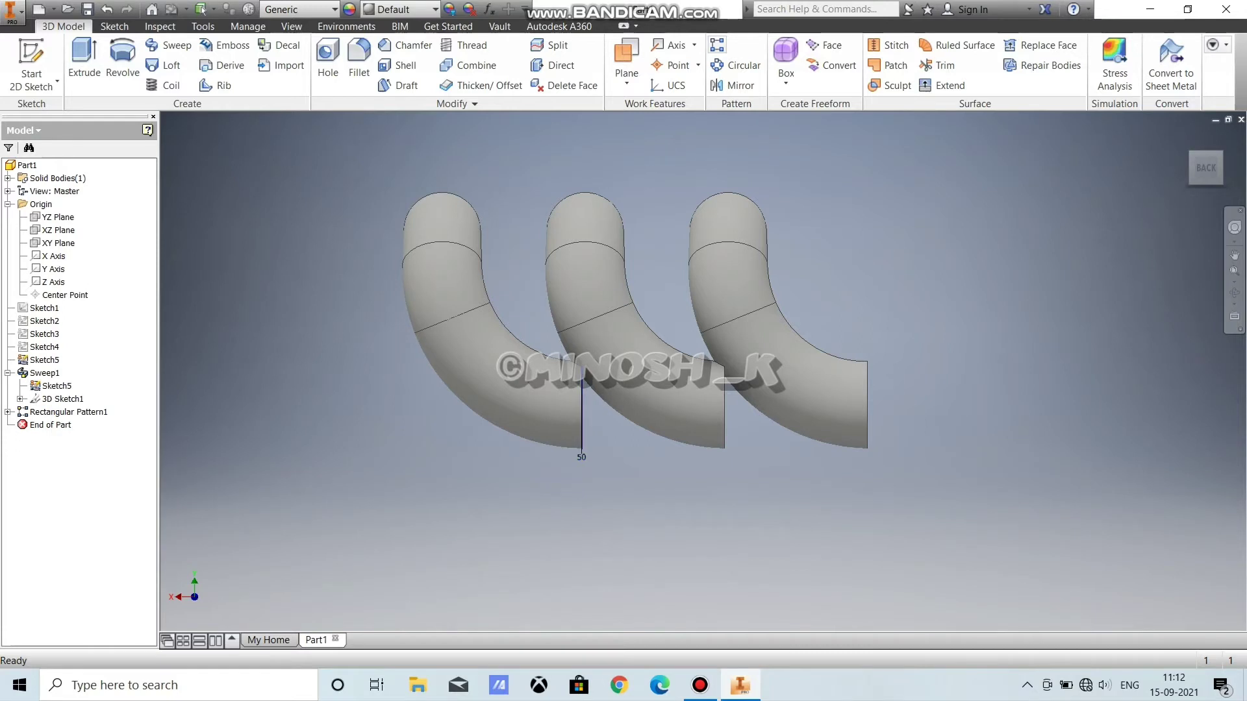
Step: Extrude the shared 50 mm circle 269 mm in the flipped direction, joined through the ends of the patterned pipes
{"action": "key", "text": "e"}
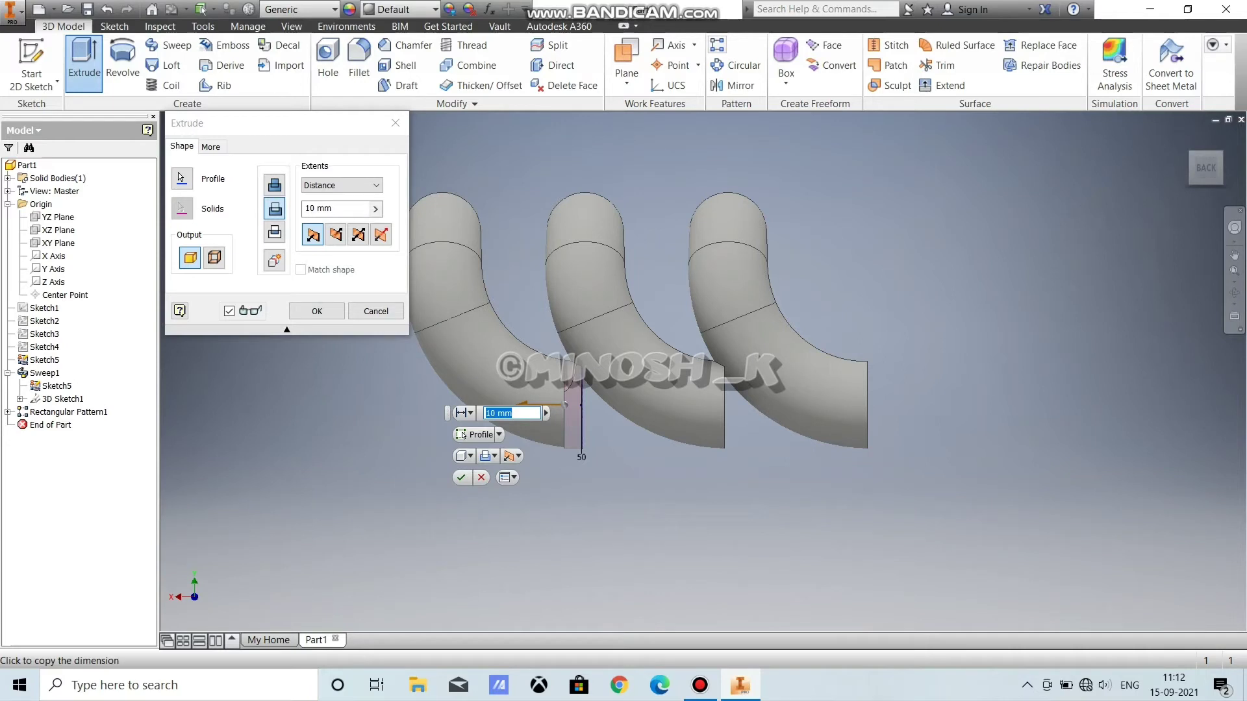
{"action": "type", "text": "69"}
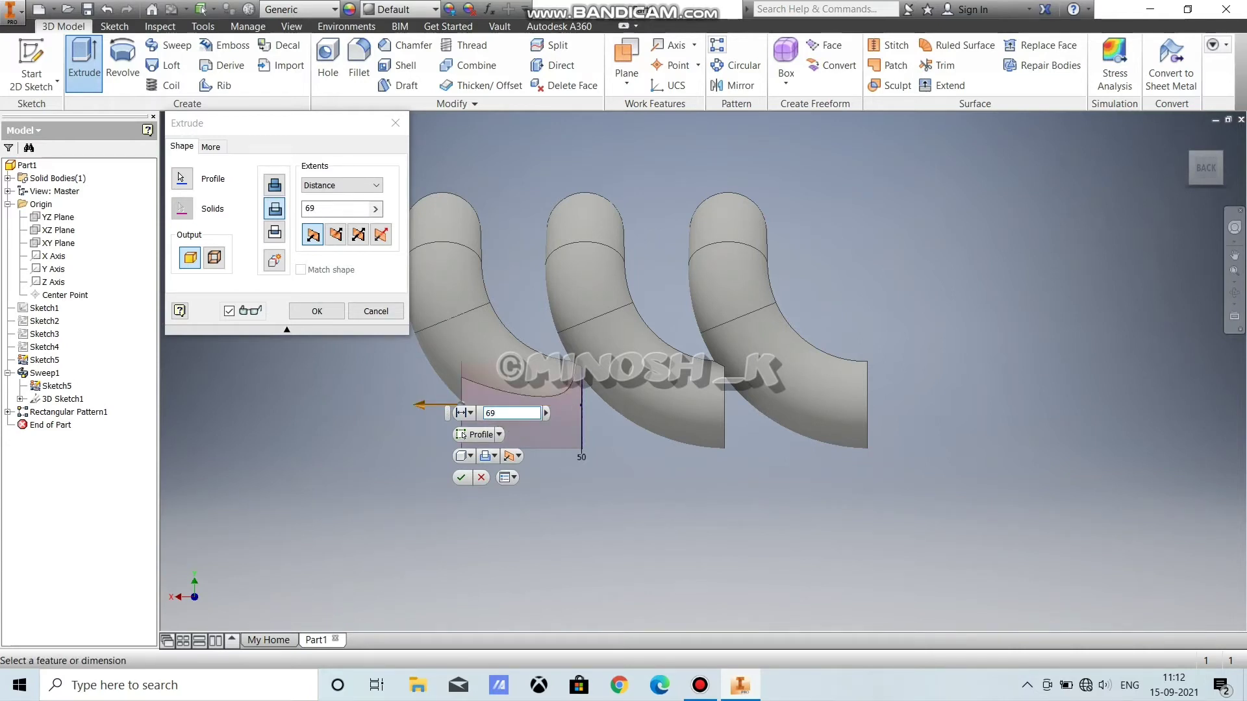
{"action": "left_click", "coordinate": [336, 235]}
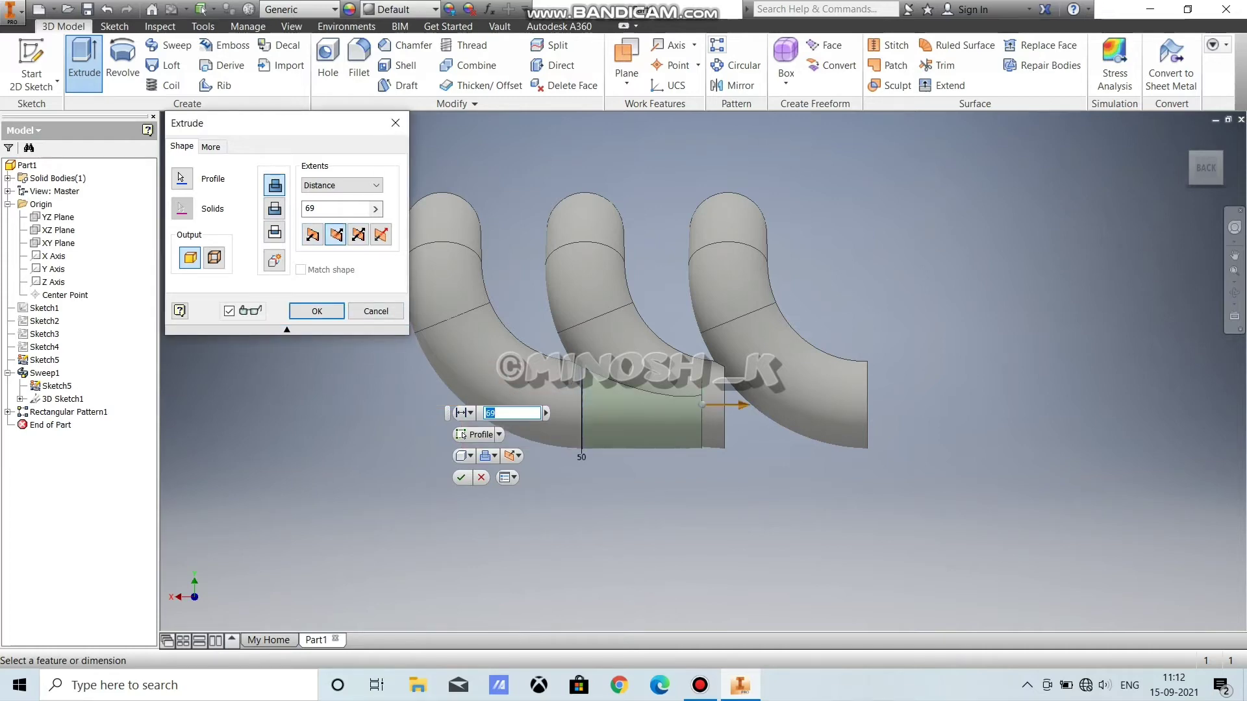
{"action": "type", "text": "269"}
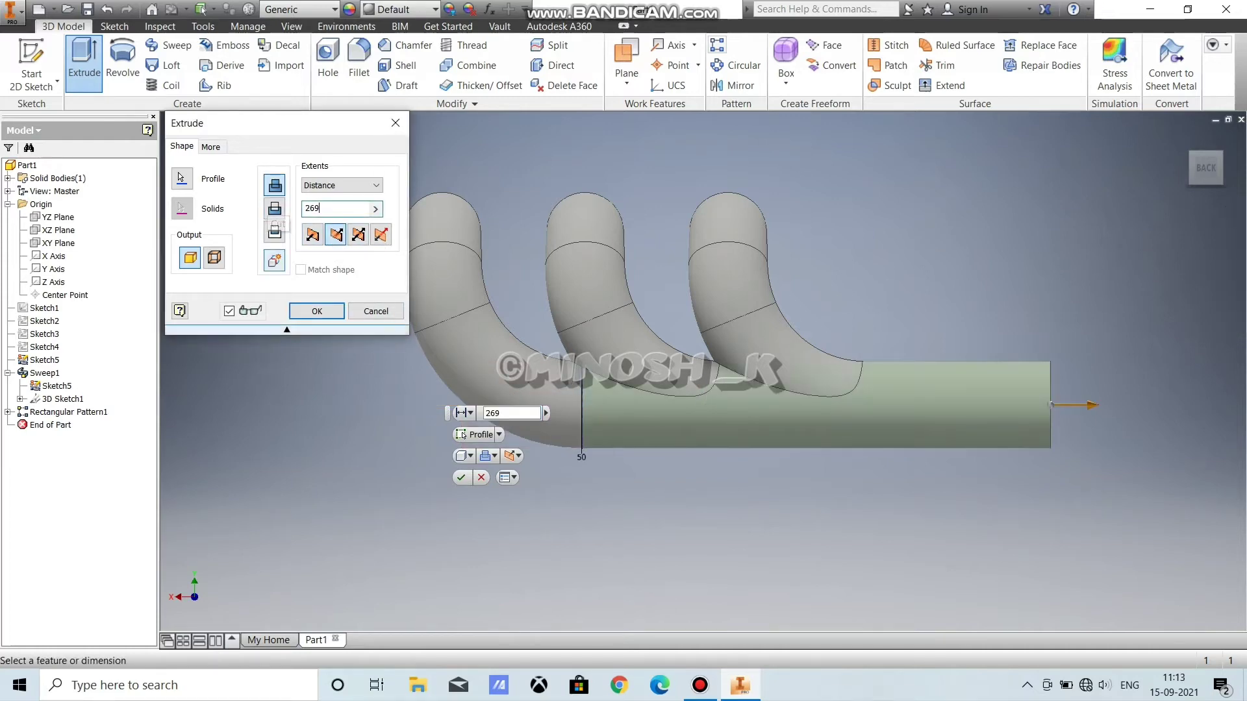
{"action": "key", "text": "Return"}
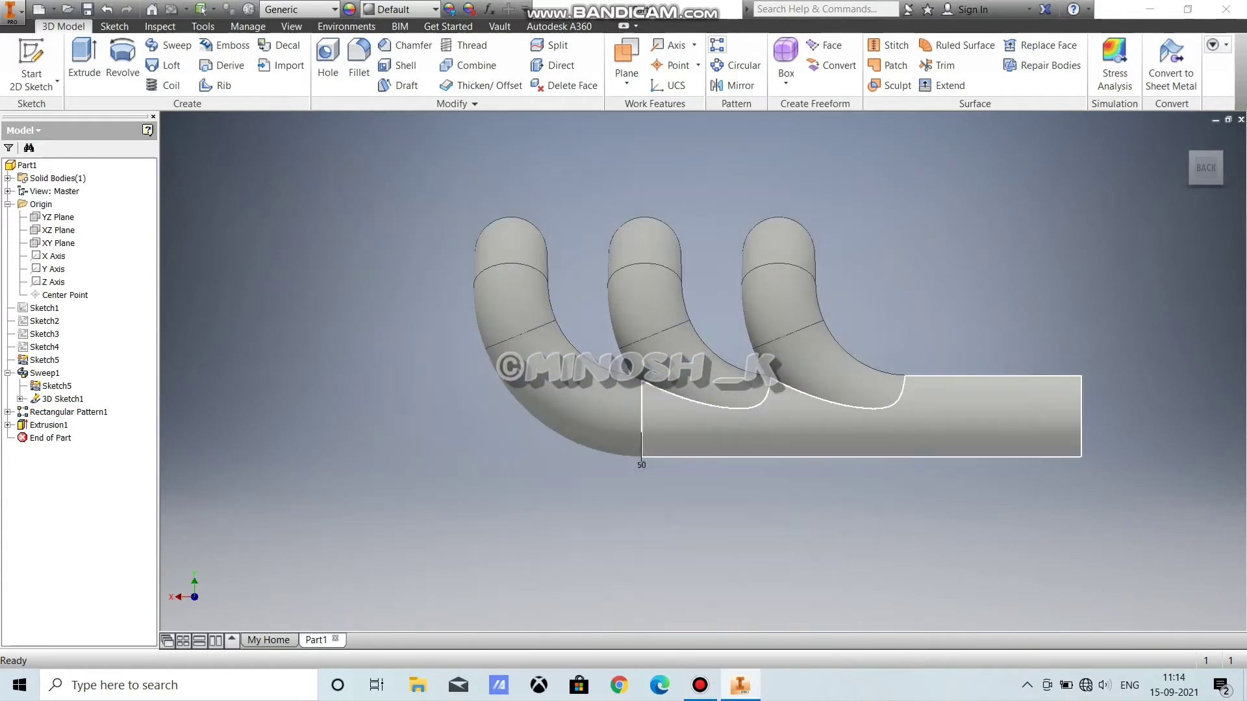
Step: Shell the manifold inward with 1 mm thickness, removing the common tube's end face and the three pipe end faces
{"action": "middle_click_drag", "start_coordinate": [942, 331], "coordinate": [756, 364], "text": "shift"}
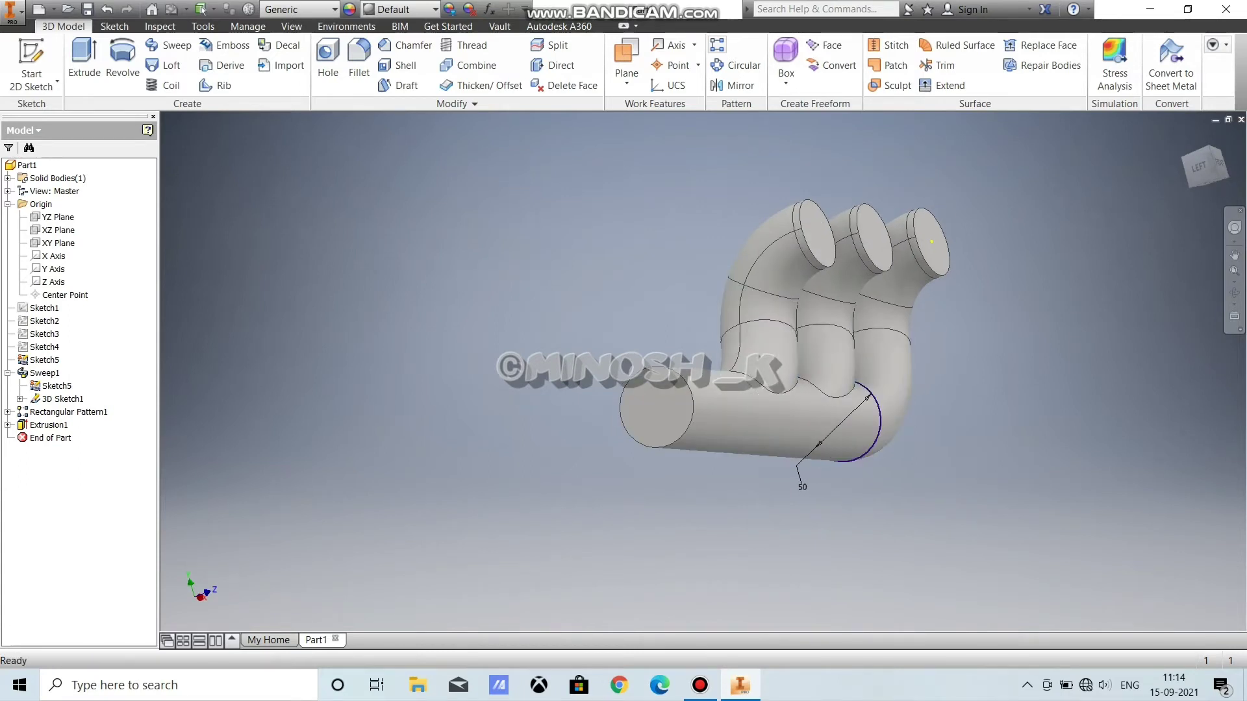
{"action": "left_click", "coordinate": [399, 65]}
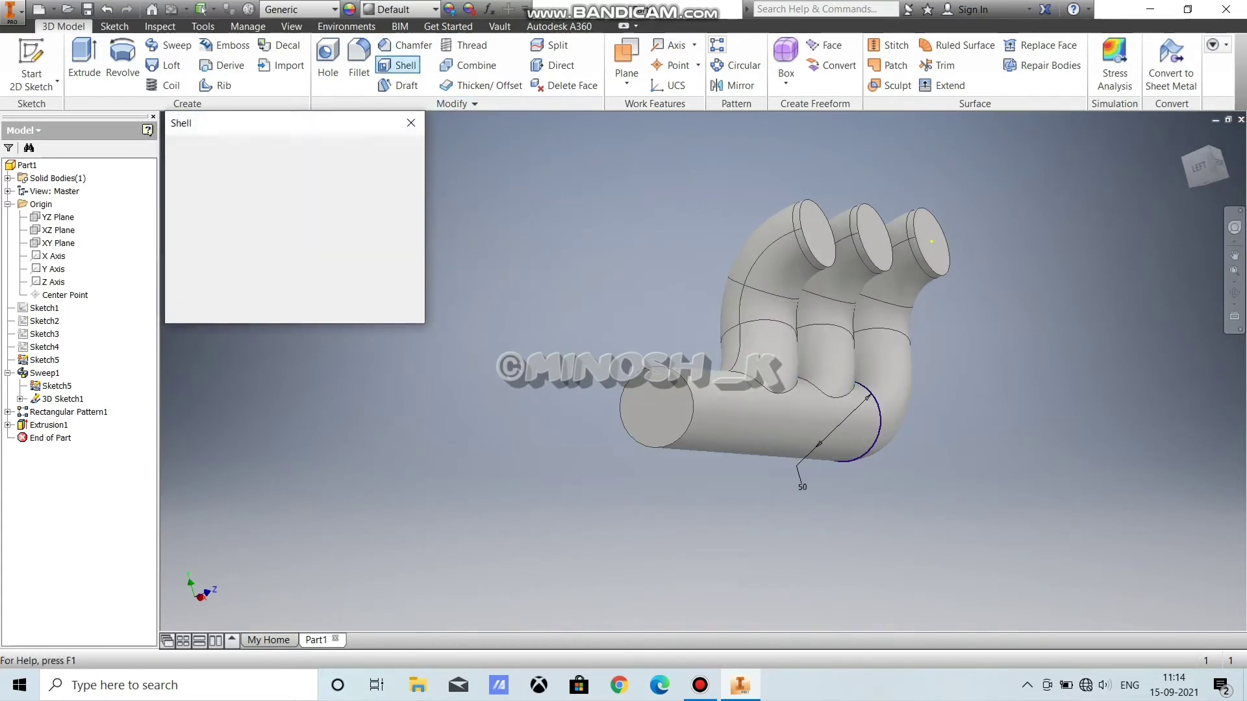
{"action": "left_click_drag", "start_coordinate": [796, 450], "coordinate": [741, 369]}
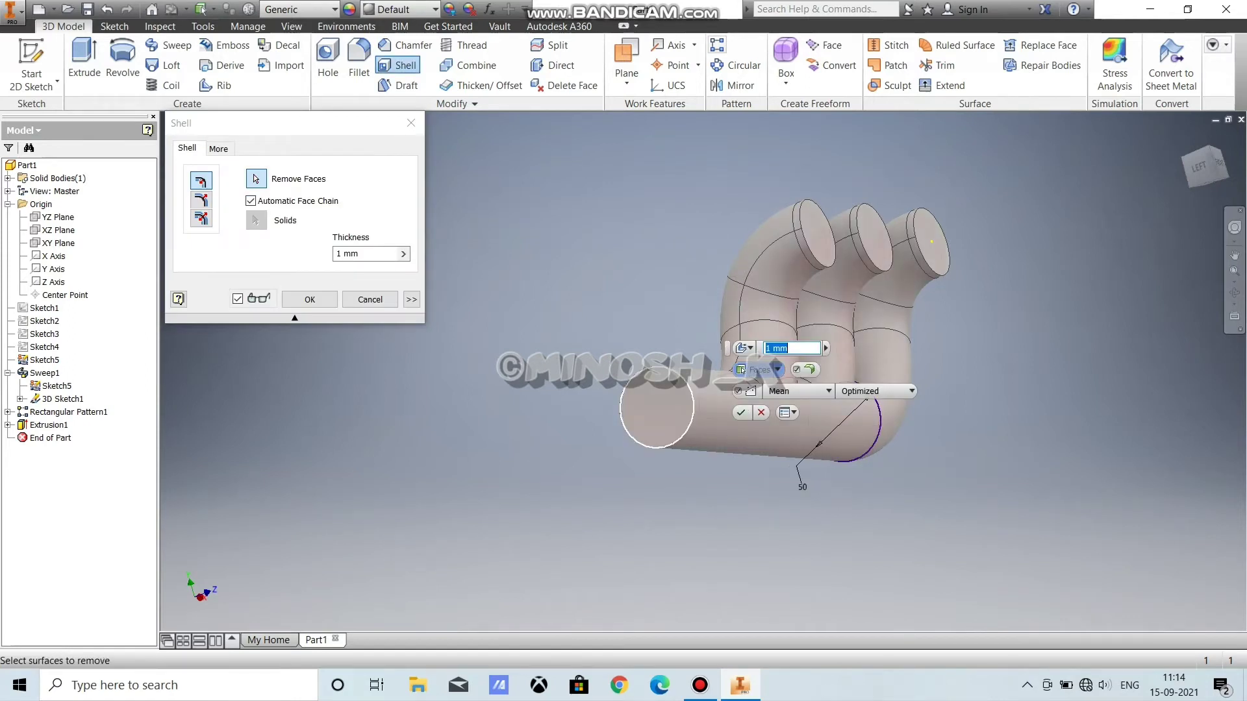
{"action": "left_click", "coordinate": [656, 408]}
{"action": "left_click", "coordinate": [817, 234]}
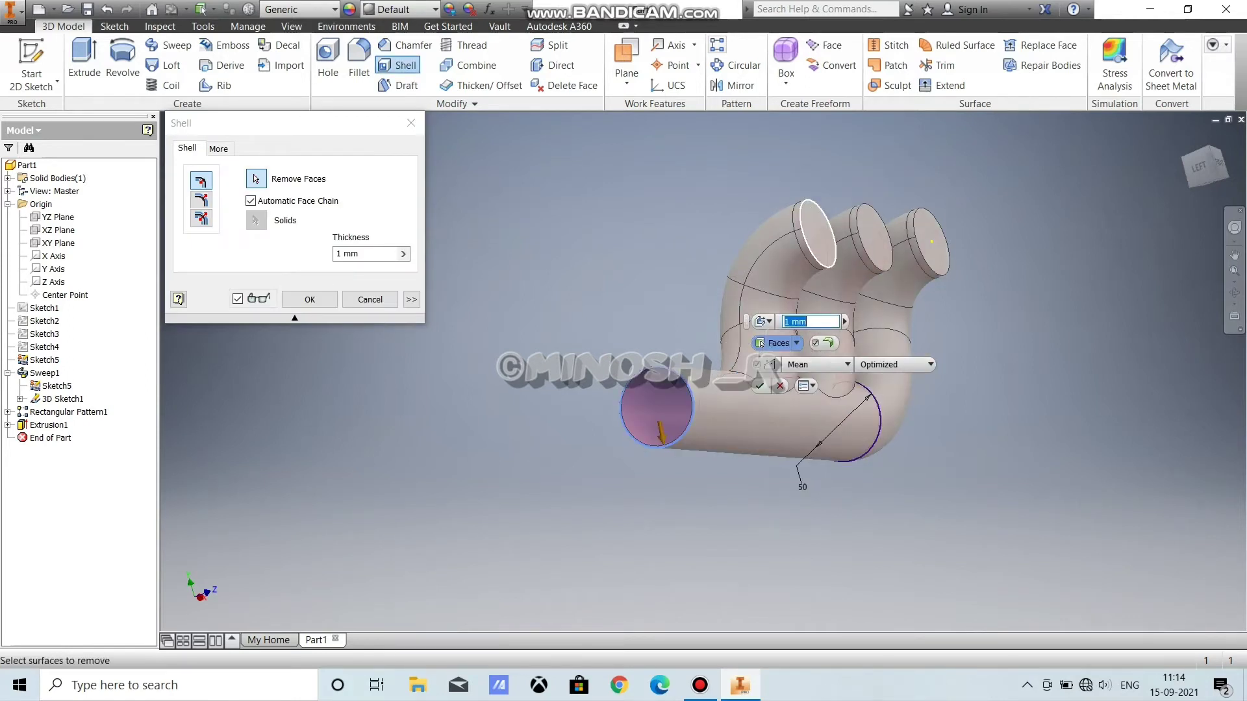
{"action": "left_click", "coordinate": [812, 234]}
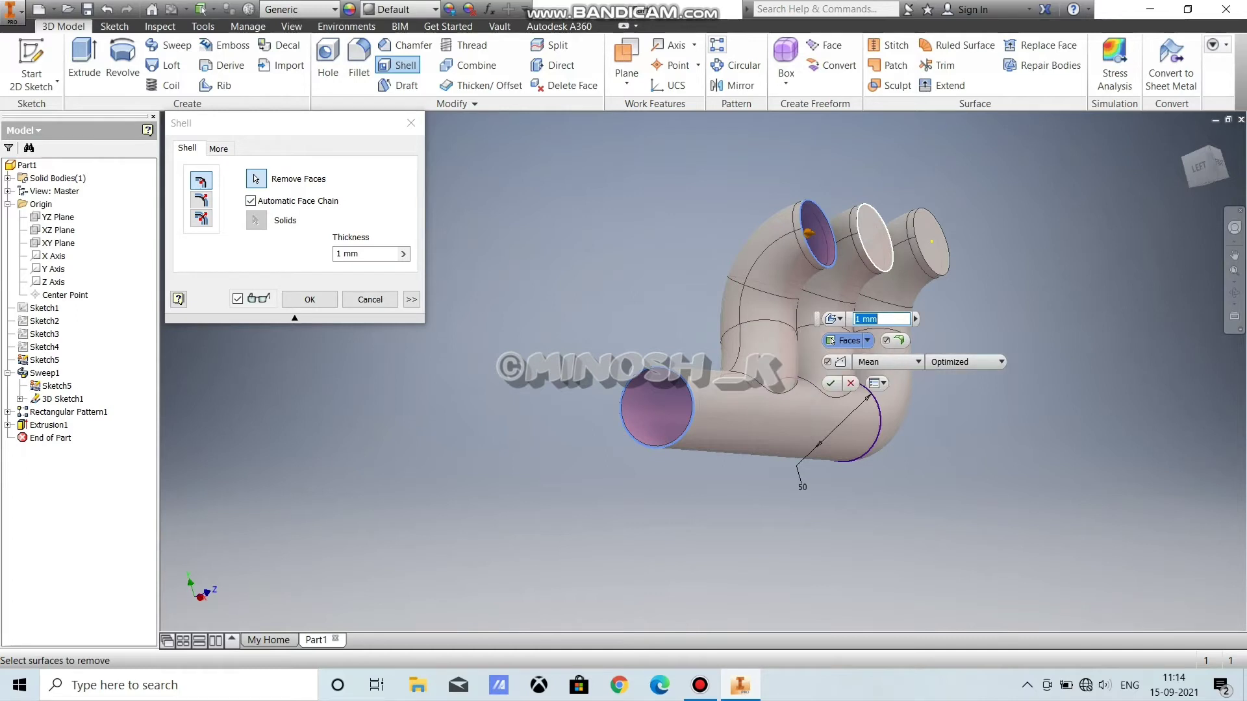
{"action": "left_click", "coordinate": [877, 231]}
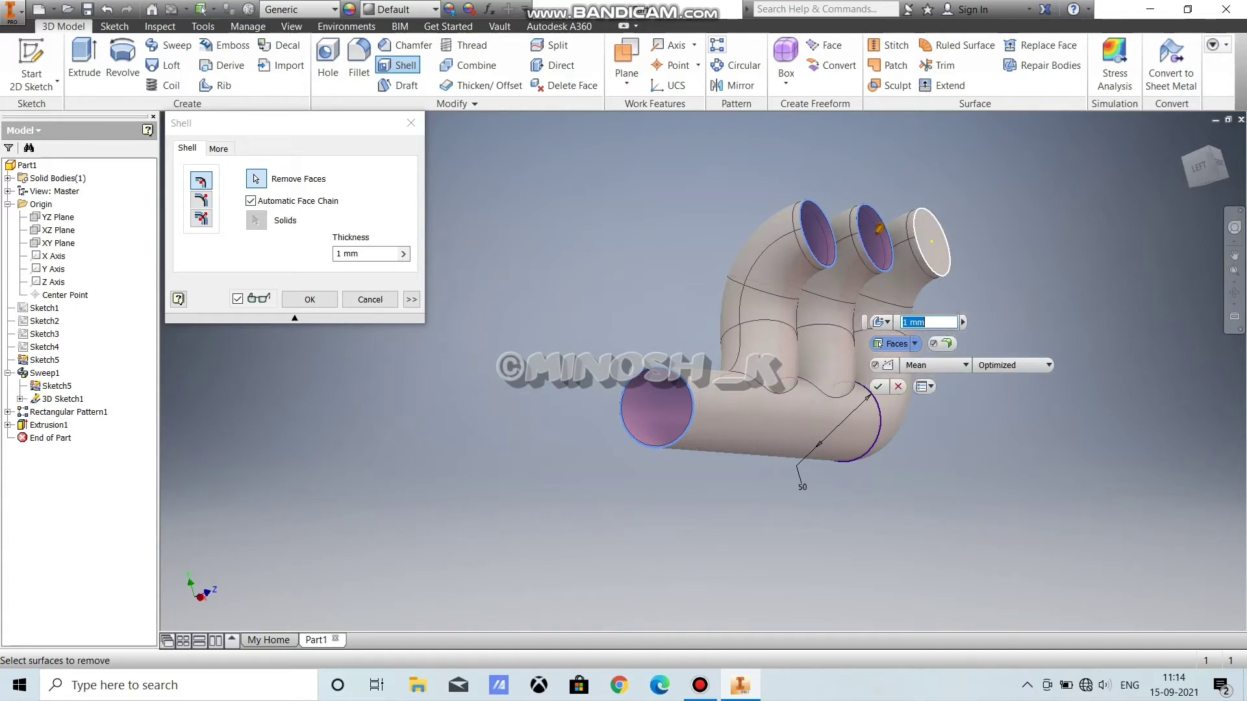
{"action": "left_click", "coordinate": [921, 226]}
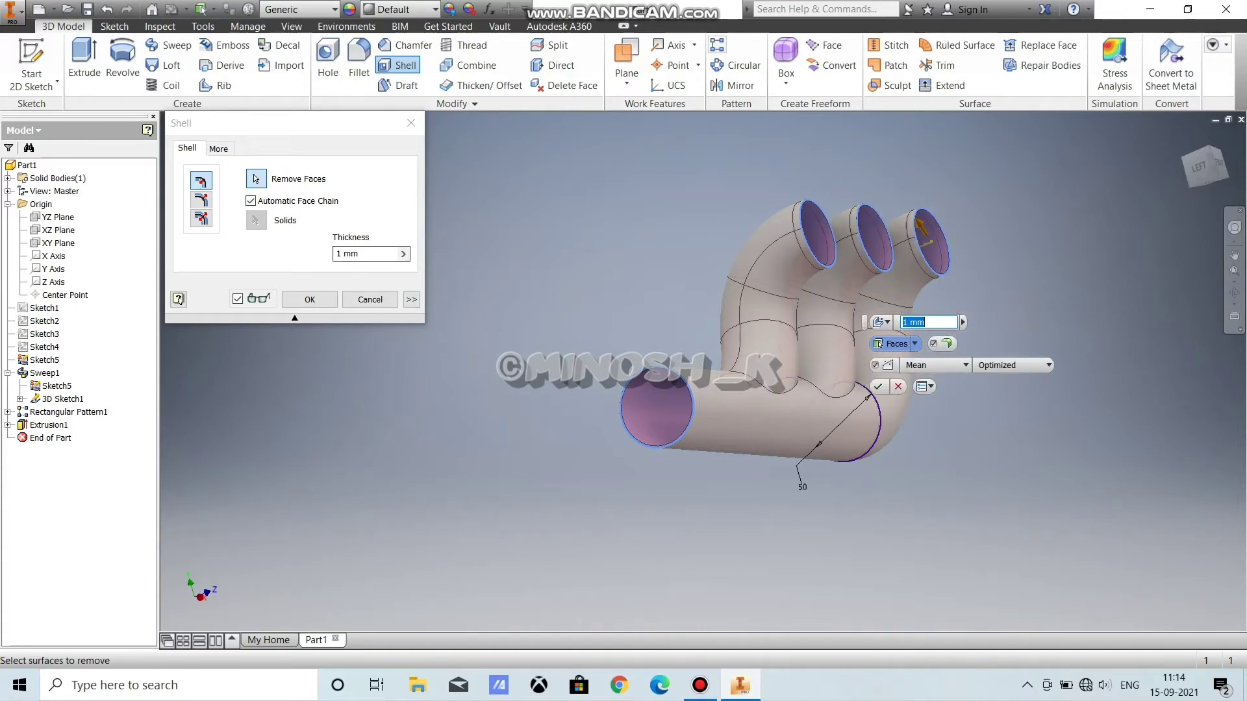
{"action": "key", "text": "Return"}
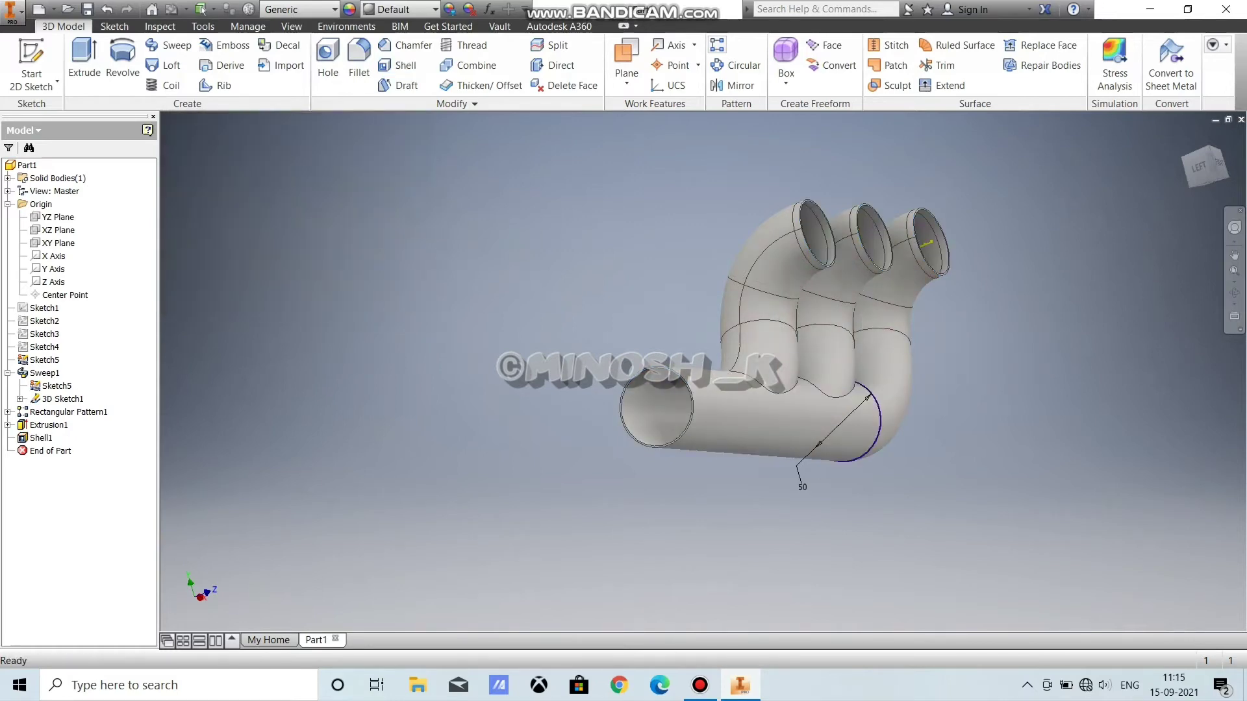
Step: Create a work point at the centre of the edge loop on the open end of the original swept pipe
{"action": "middle_click_drag", "start_coordinate": [701, 325], "coordinate": [728, 318], "text": "shift"}
{"action": "middle_click_drag", "start_coordinate": [701, 364], "coordinate": [763, 358], "text": "shift"}
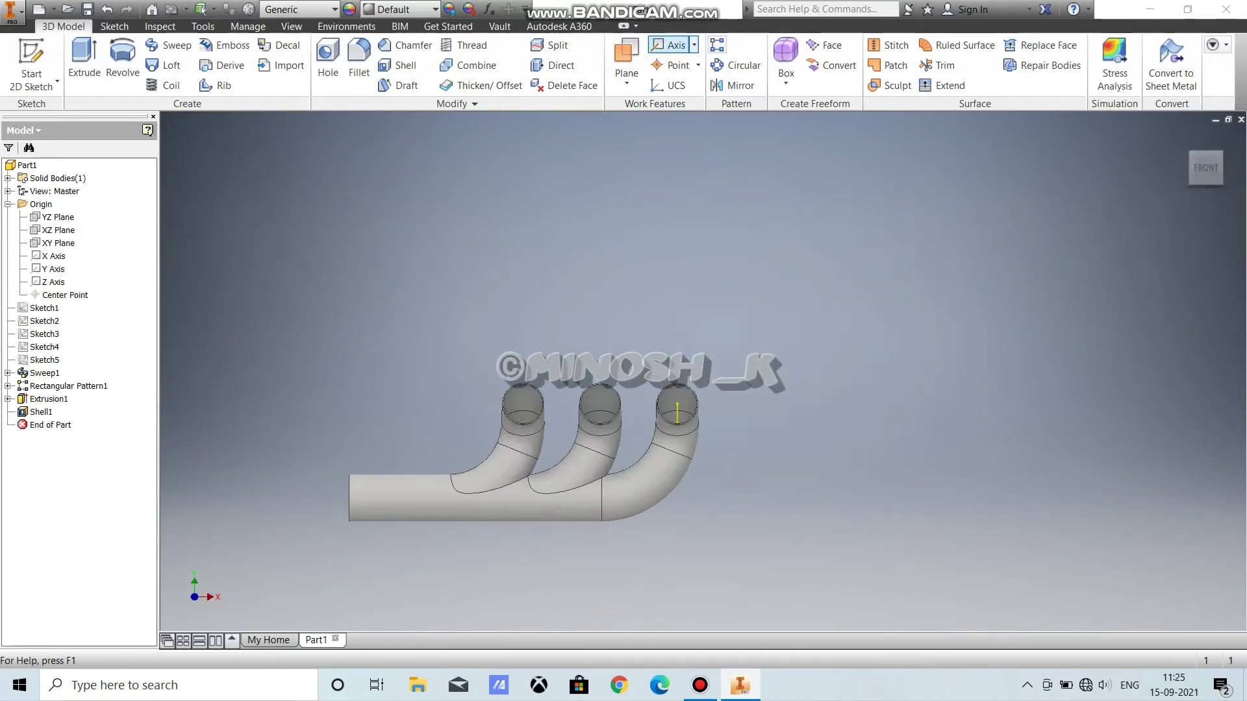
{"action": "left_click", "coordinate": [699, 65]}
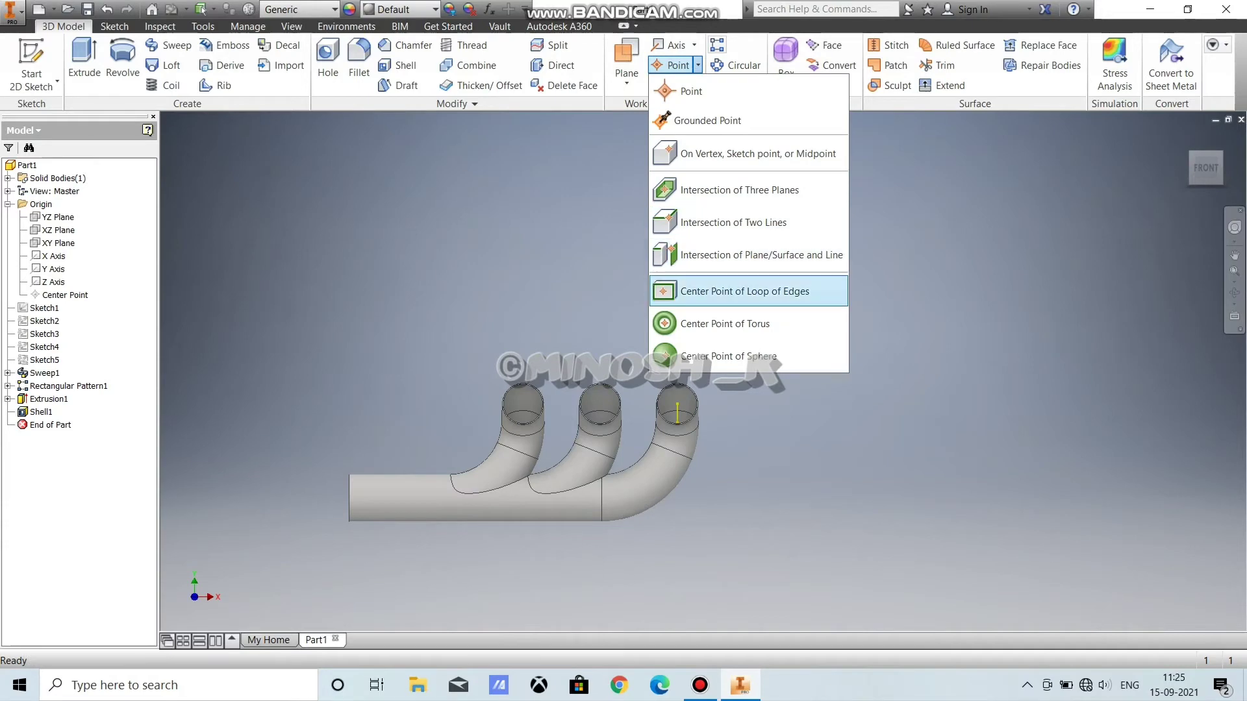
{"action": "left_click", "coordinate": [745, 291]}
{"action": "scroll", "coordinate": [679, 443], "scroll_direction": "up", "scroll_amount": 5}
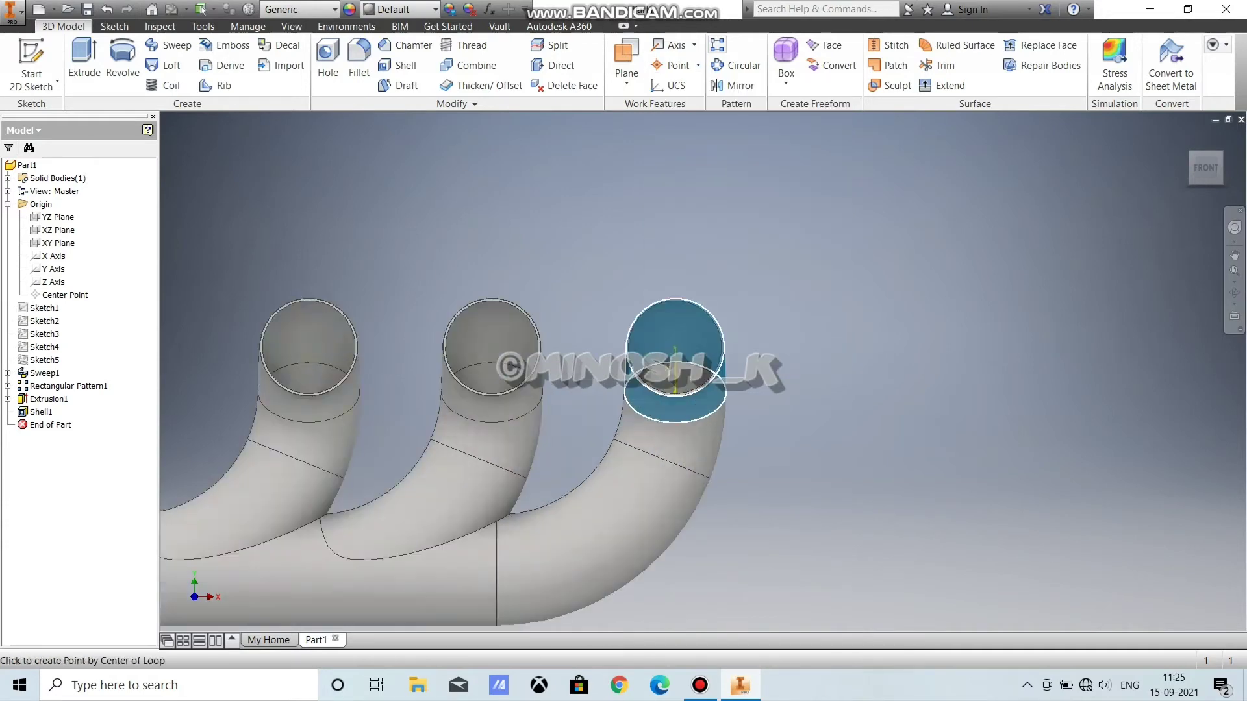
{"action": "scroll", "coordinate": [651, 389], "scroll_direction": "up", "scroll_amount": 5}
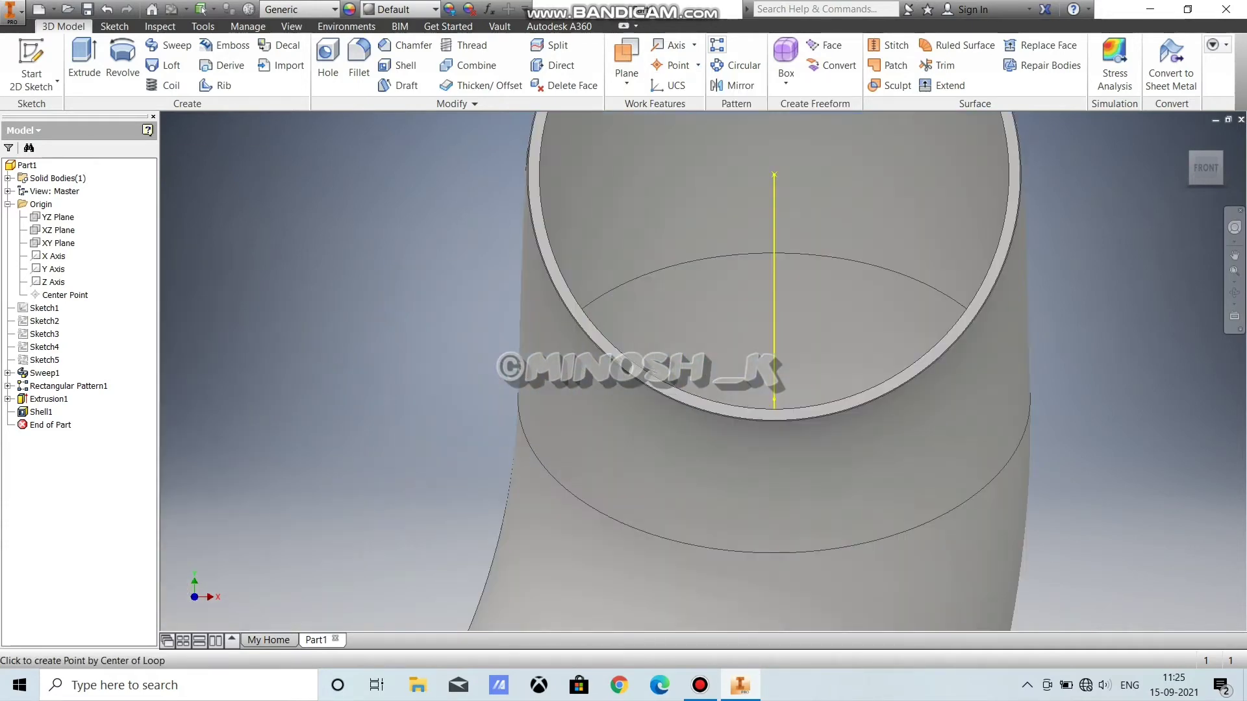
{"action": "left_click", "coordinate": [627, 371]}
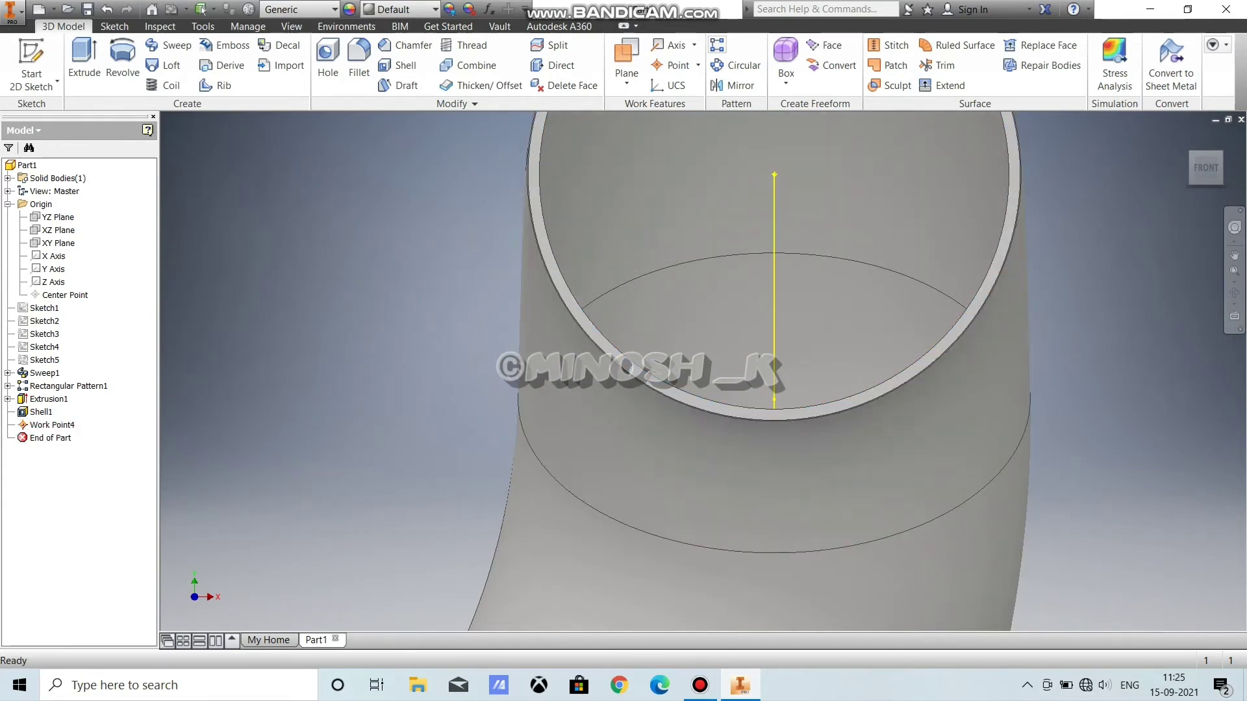
Step: Create a work plane parallel to the XY Plane through the work point at the pipe end's centre
{"action": "scroll", "coordinate": [474, 304], "scroll_direction": "down", "scroll_amount": 3}
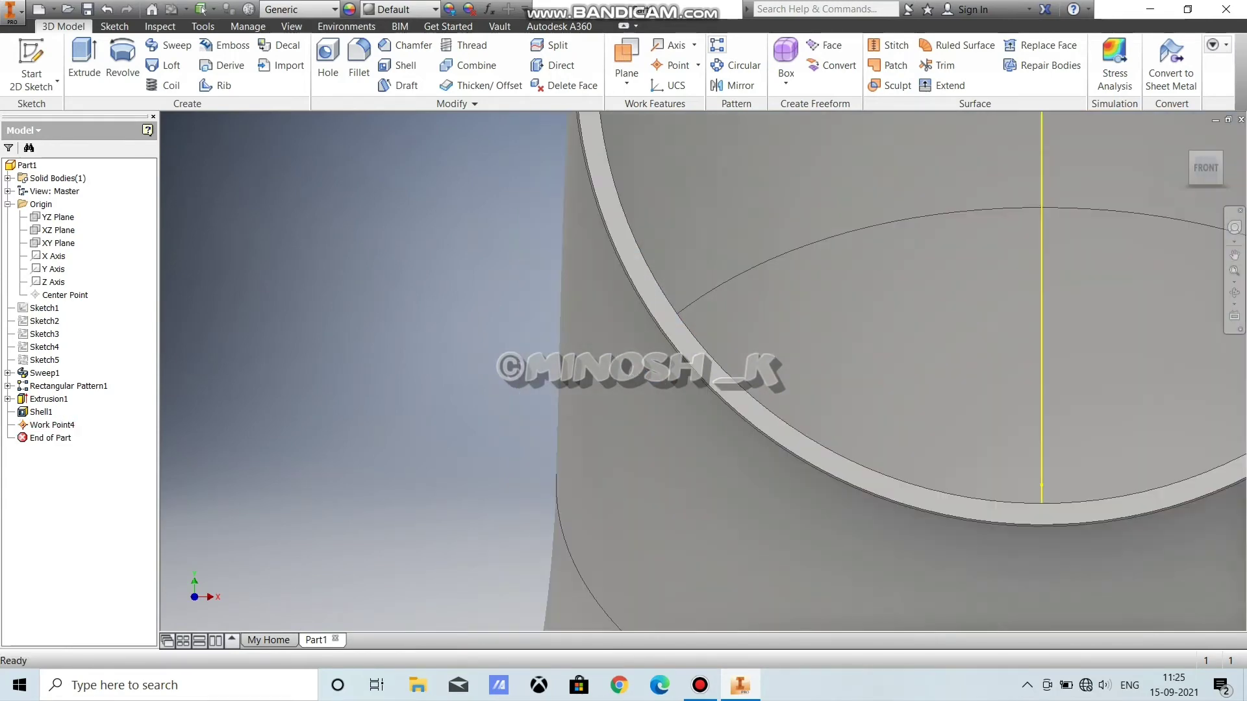
{"action": "scroll", "coordinate": [455, 299], "scroll_direction": "down", "scroll_amount": 5}
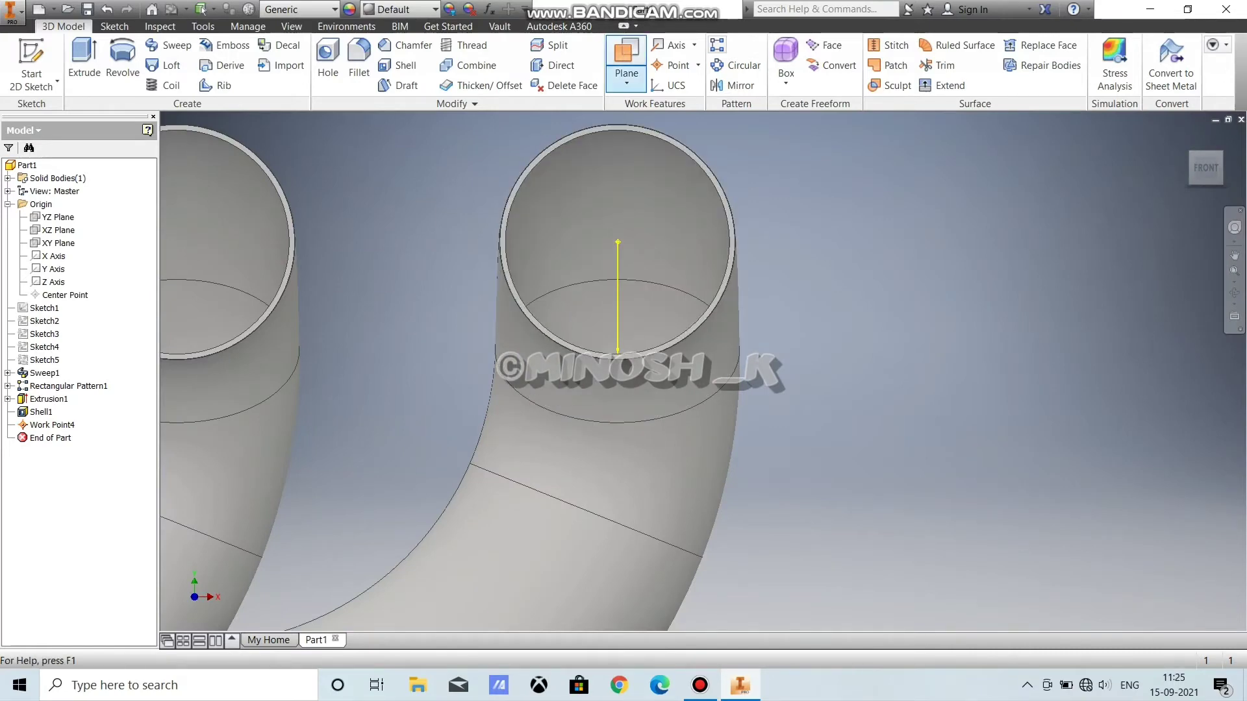
{"action": "left_click", "coordinate": [626, 58]}
{"action": "scroll", "coordinate": [909, 338], "scroll_direction": "up", "scroll_amount": 10}
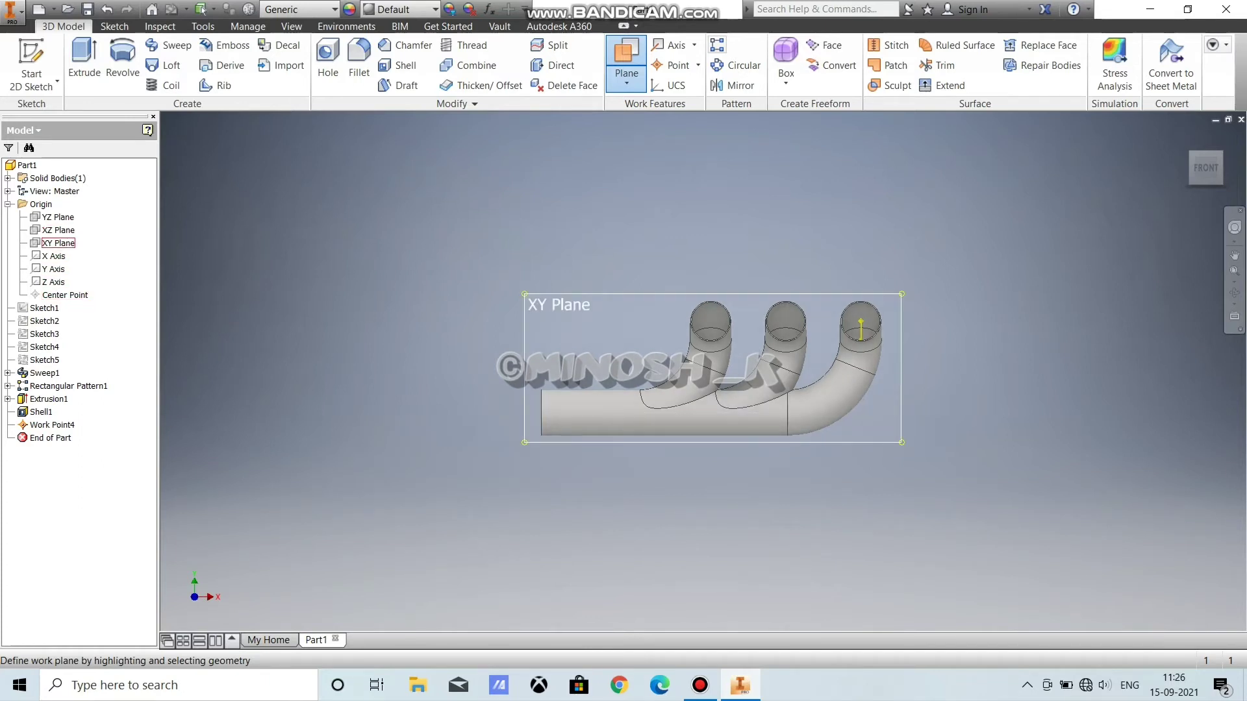
{"action": "left_click", "coordinate": [58, 243]}
{"action": "scroll", "coordinate": [861, 328], "scroll_direction": "up", "scroll_amount": 4}
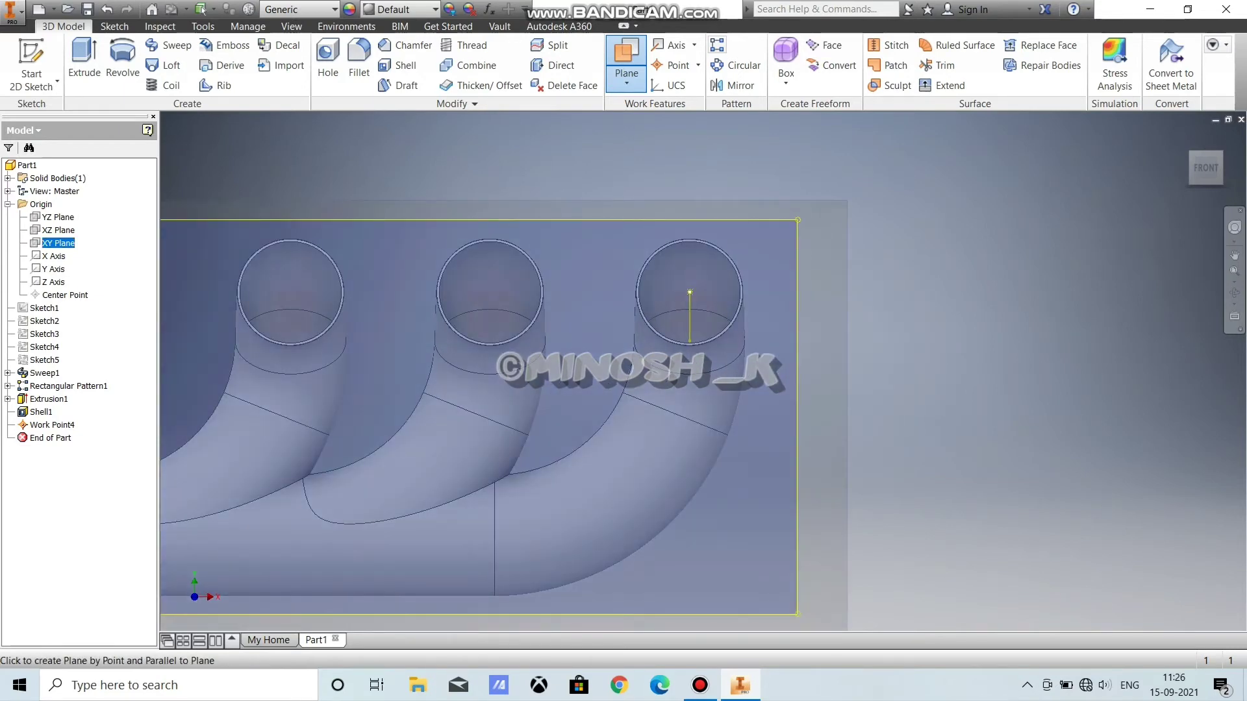
{"action": "left_click", "coordinate": [690, 292]}
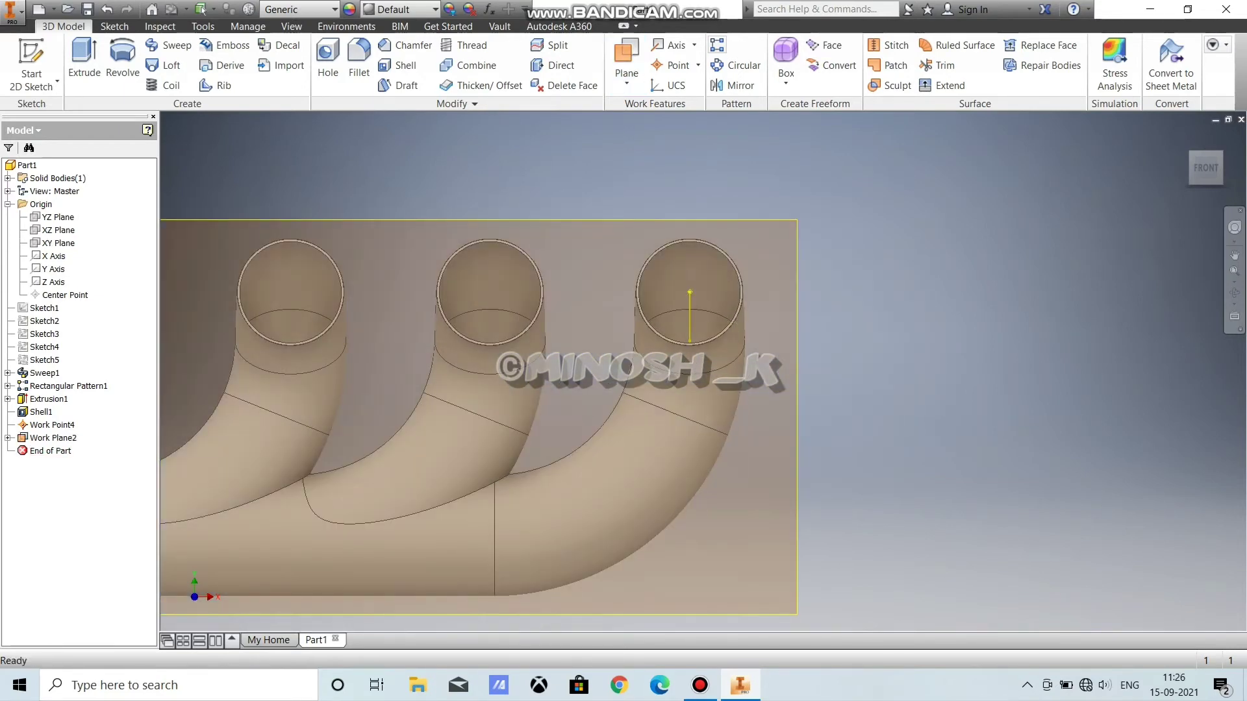
Step: Start a new 2D sketch on the work plane through the pipe end's centre
{"action": "scroll", "coordinate": [889, 371], "scroll_direction": "up", "scroll_amount": 2}
{"action": "scroll", "coordinate": [889, 371], "scroll_direction": "down", "scroll_amount": 5}
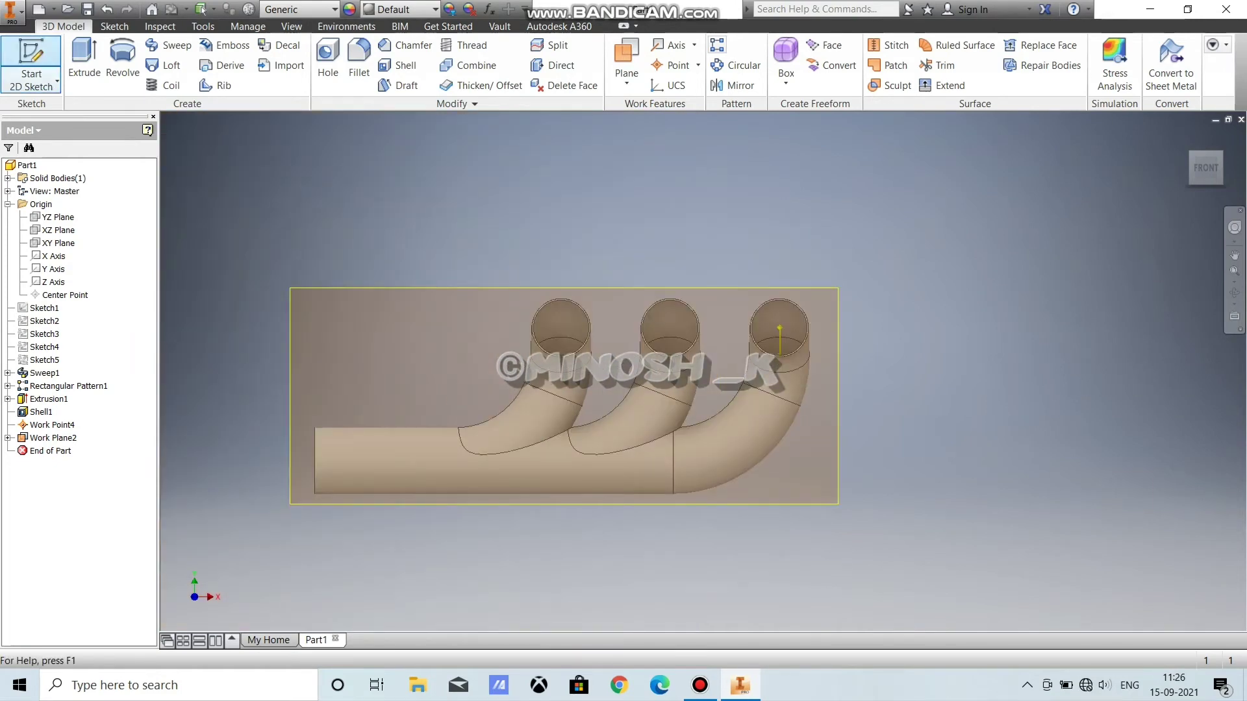
{"action": "left_click", "coordinate": [31, 62]}
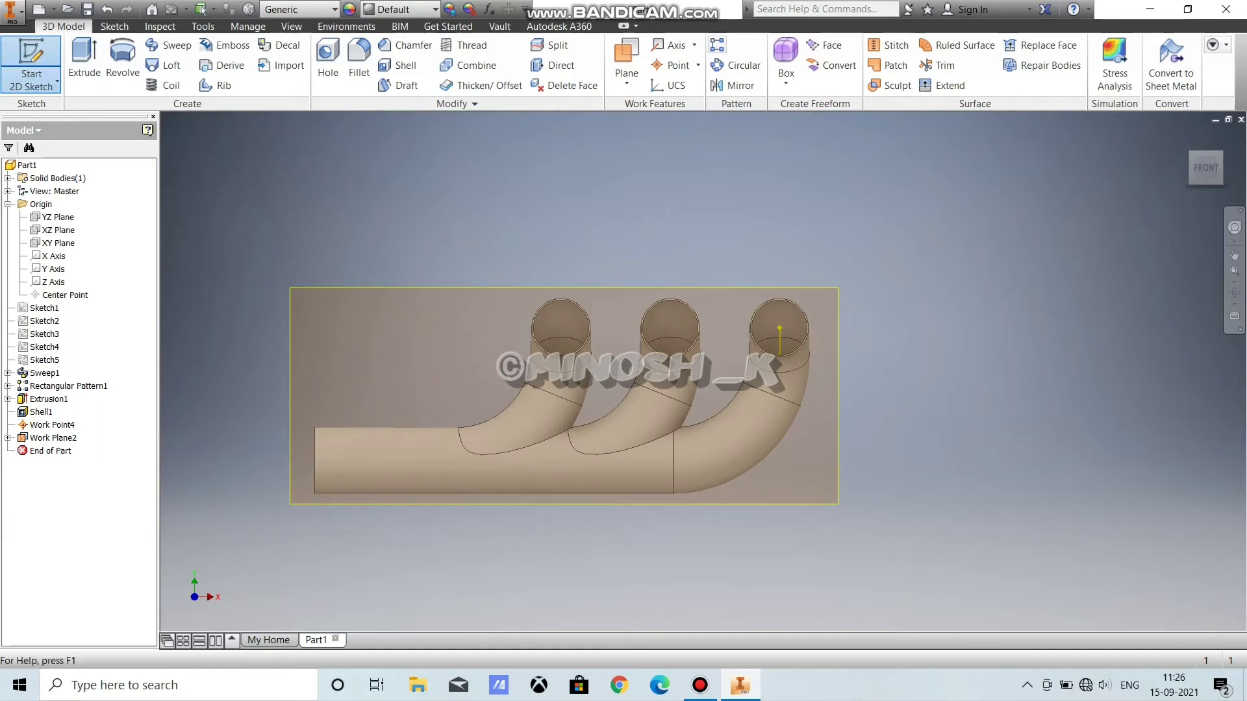
{"action": "left_click", "coordinate": [58, 82]}
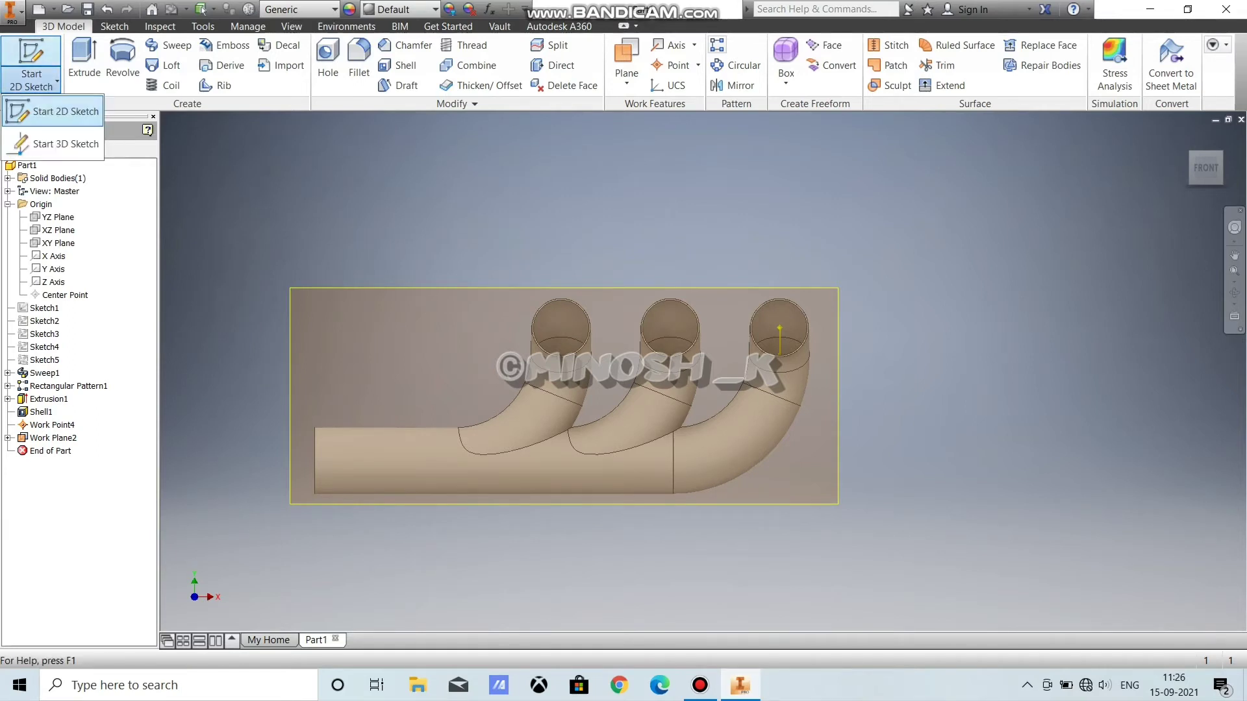
{"action": "left_click", "coordinate": [53, 112]}
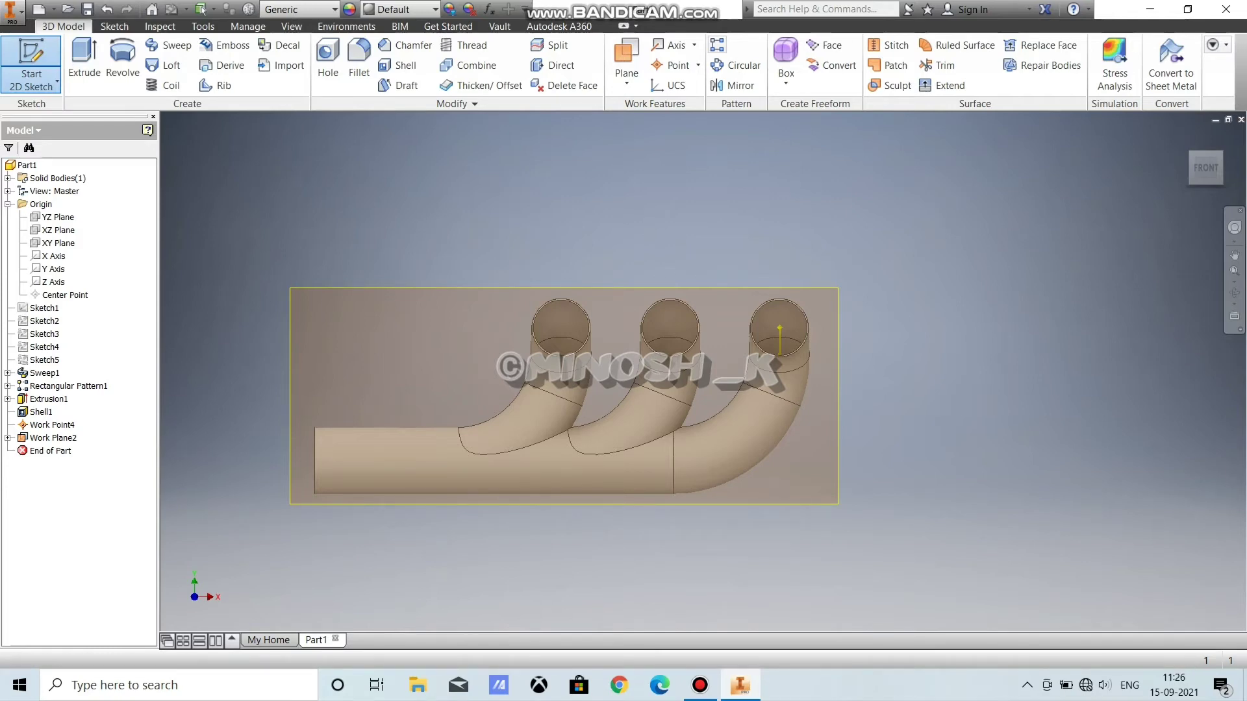
{"action": "left_click", "coordinate": [780, 328]}
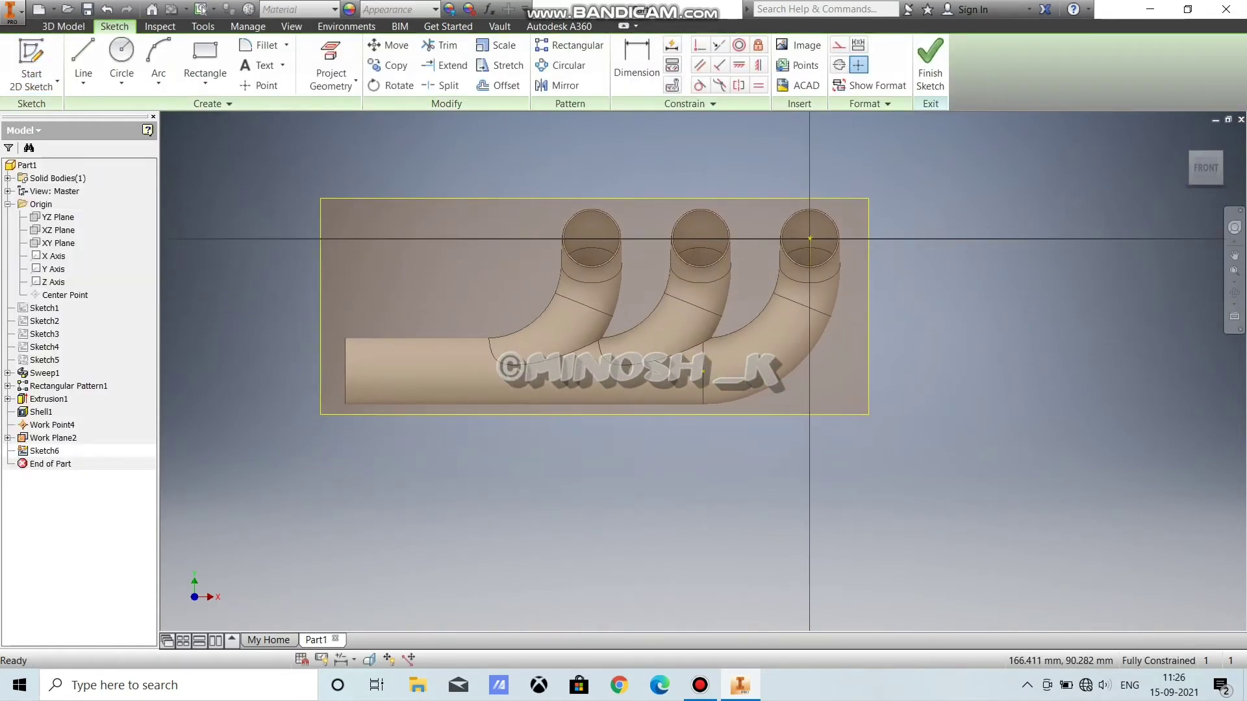
{"action": "middle_click_drag", "start_coordinate": [984, 131], "coordinate": [989, 211]}
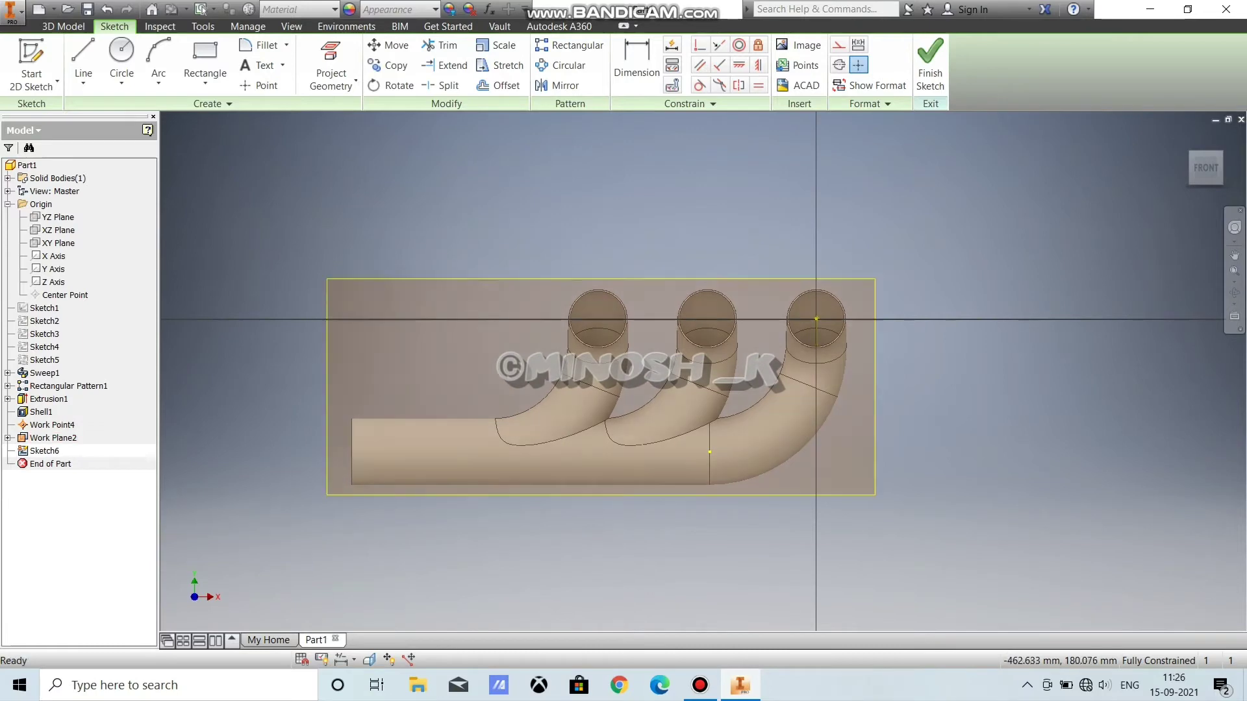
Step: Sketch a closed four-sided outline across the three pipe openings, with an upper edge about 216 mm and slanted sides about 54 and 48 mm
{"action": "left_click", "coordinate": [83, 62]}
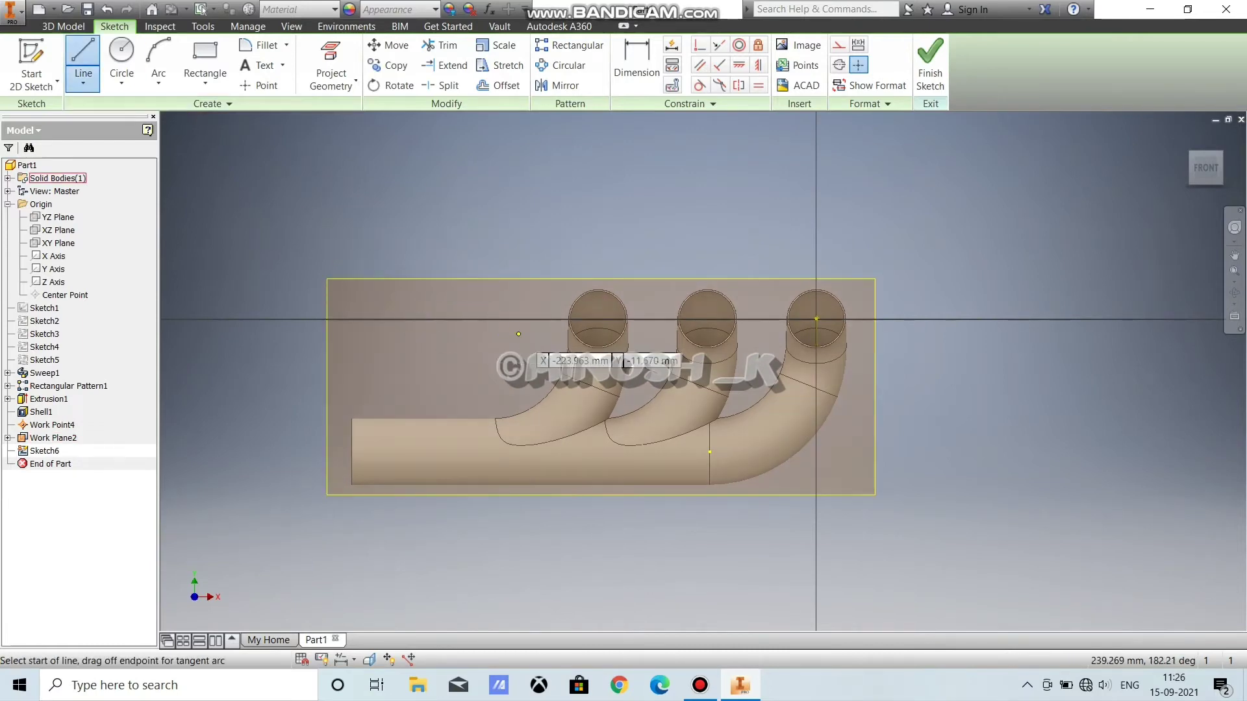
{"action": "left_click", "coordinate": [531, 345]}
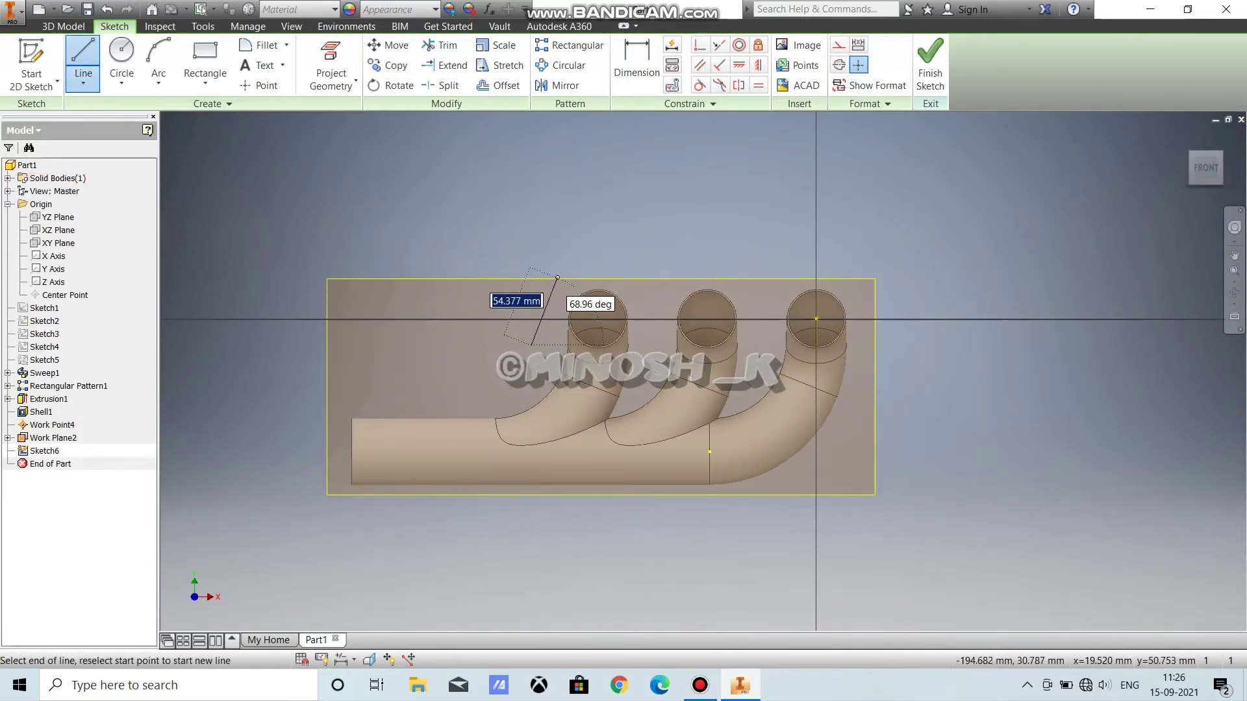
{"action": "left_click", "coordinate": [557, 281]}
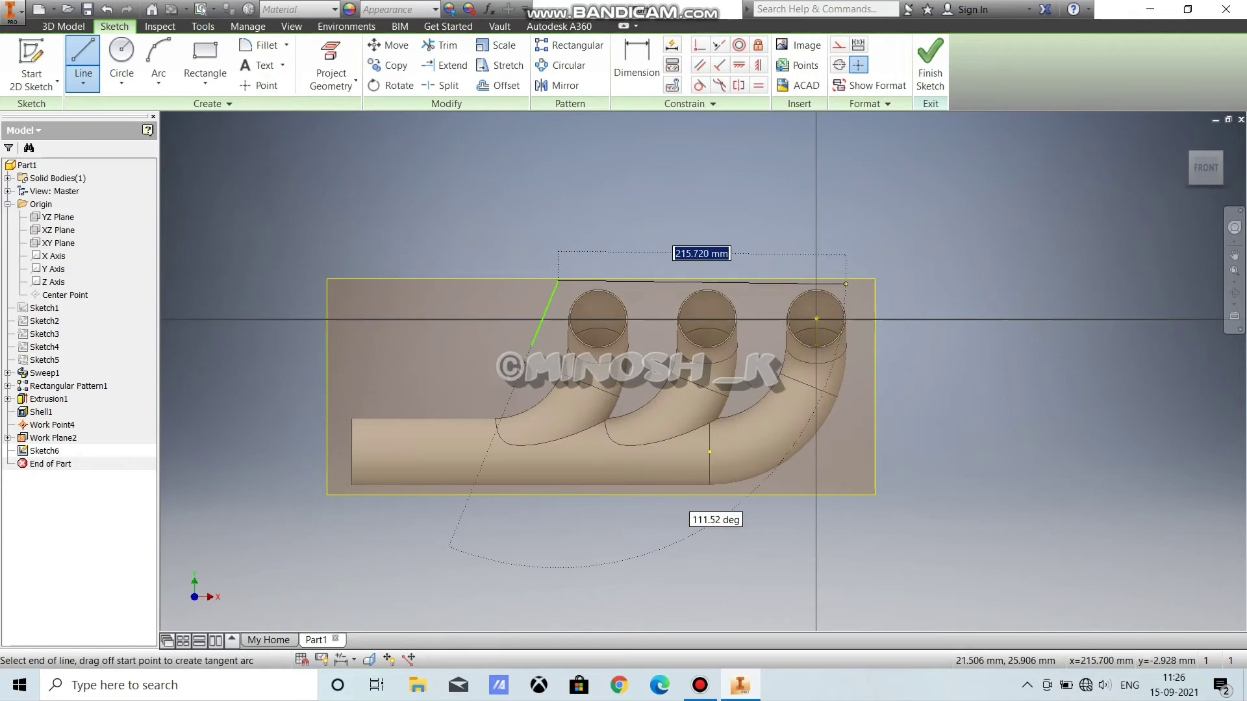
{"action": "left_click", "coordinate": [846, 285]}
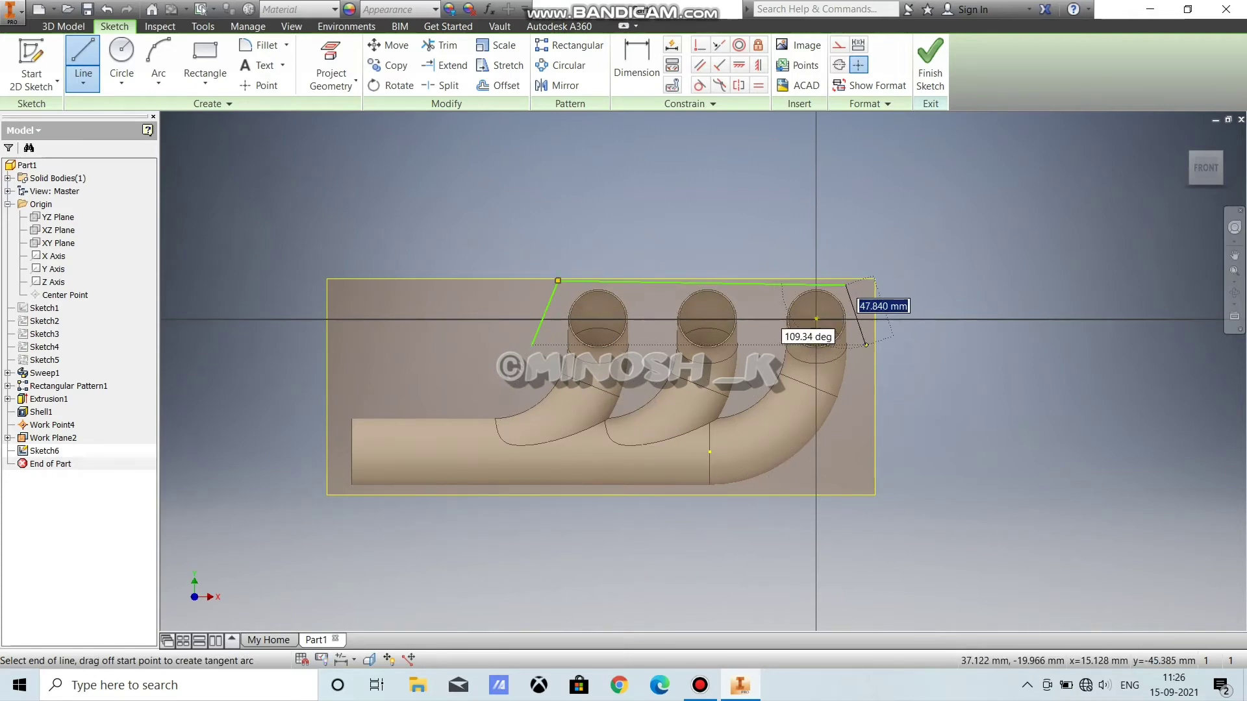
{"action": "left_click", "coordinate": [869, 344]}
{"action": "left_click", "coordinate": [532, 345]}
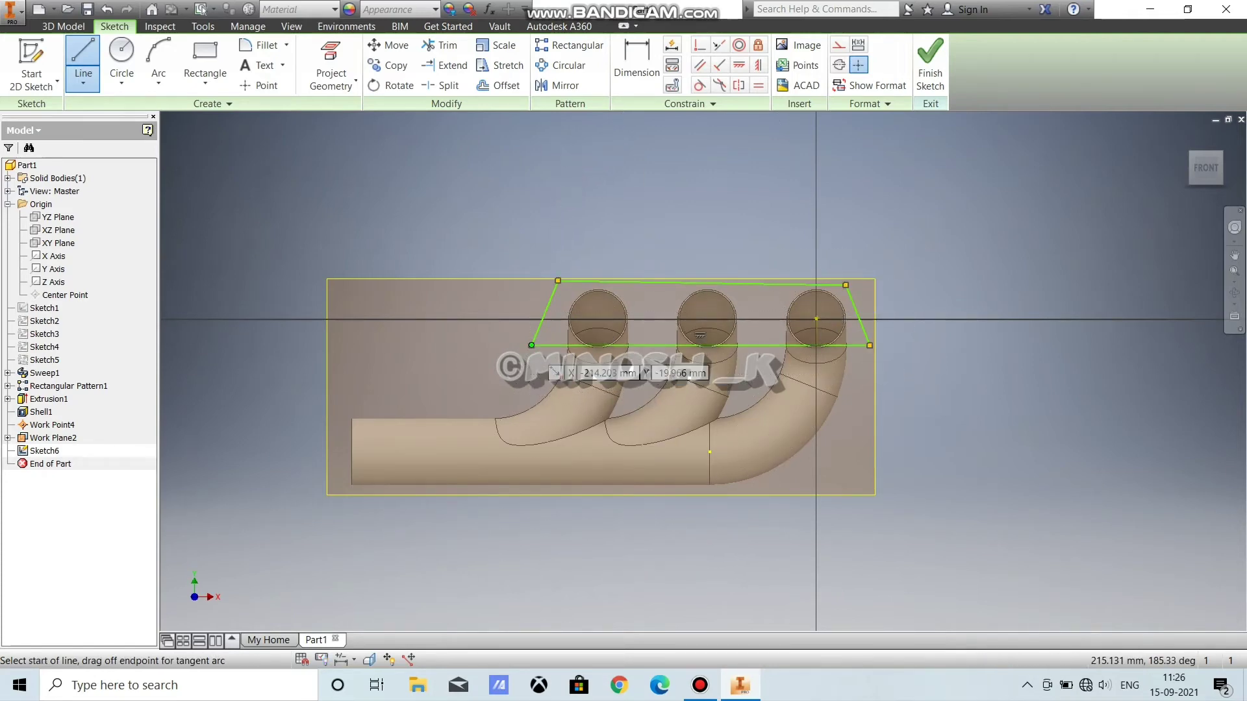
{"action": "right_click", "coordinate": [566, 241]}
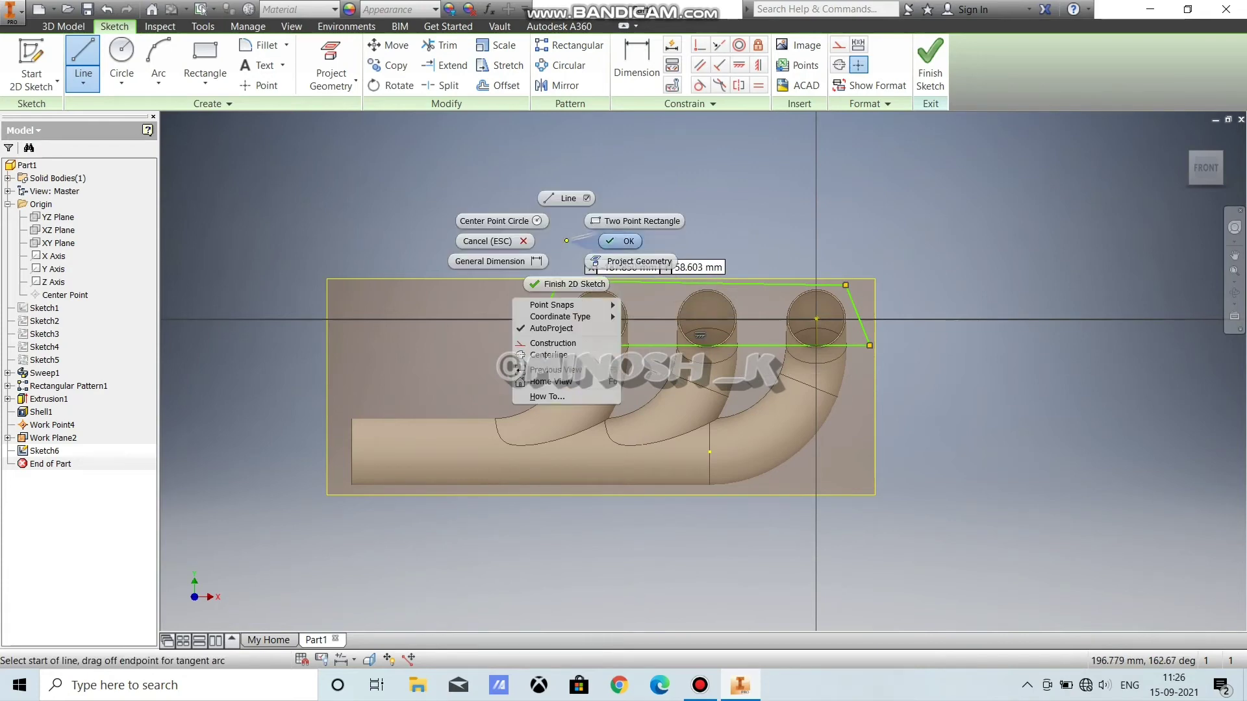
Step: Sketch a line about 47 mm long joining the midpoints of the outline's upper and lower edges
{"action": "left_click", "coordinate": [620, 241]}
{"action": "left_click", "coordinate": [83, 56]}
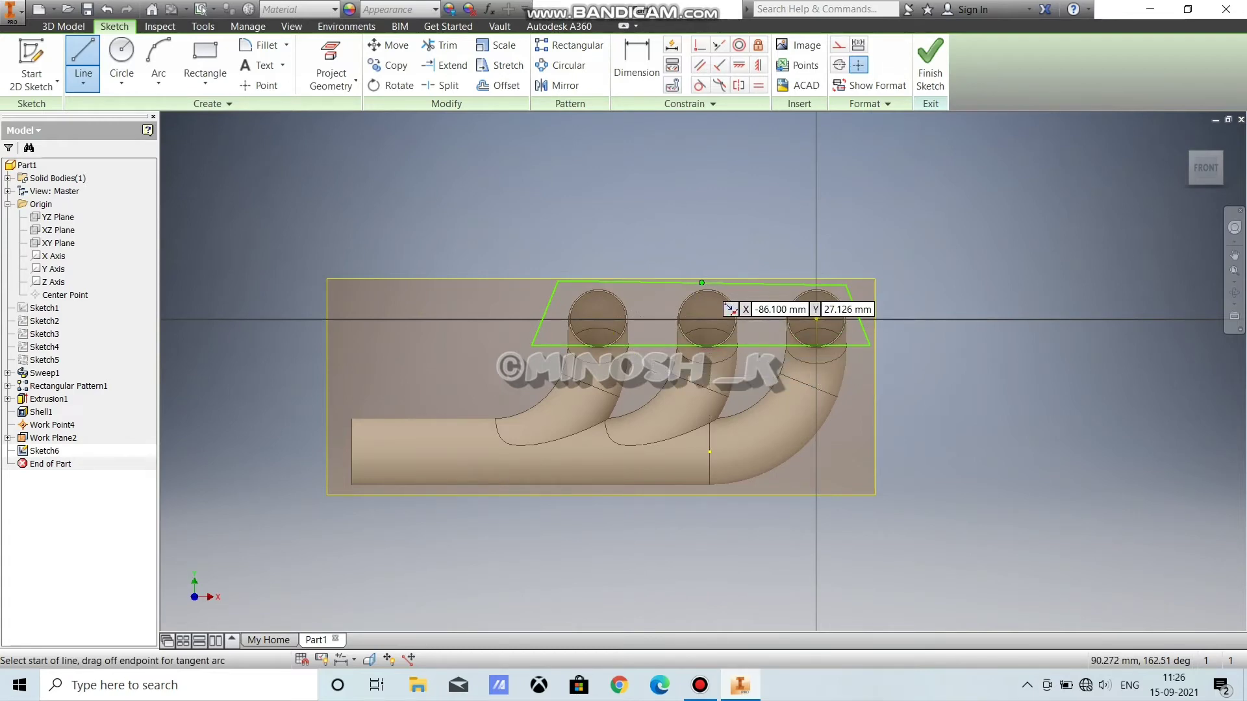
{"action": "left_click", "coordinate": [702, 283]}
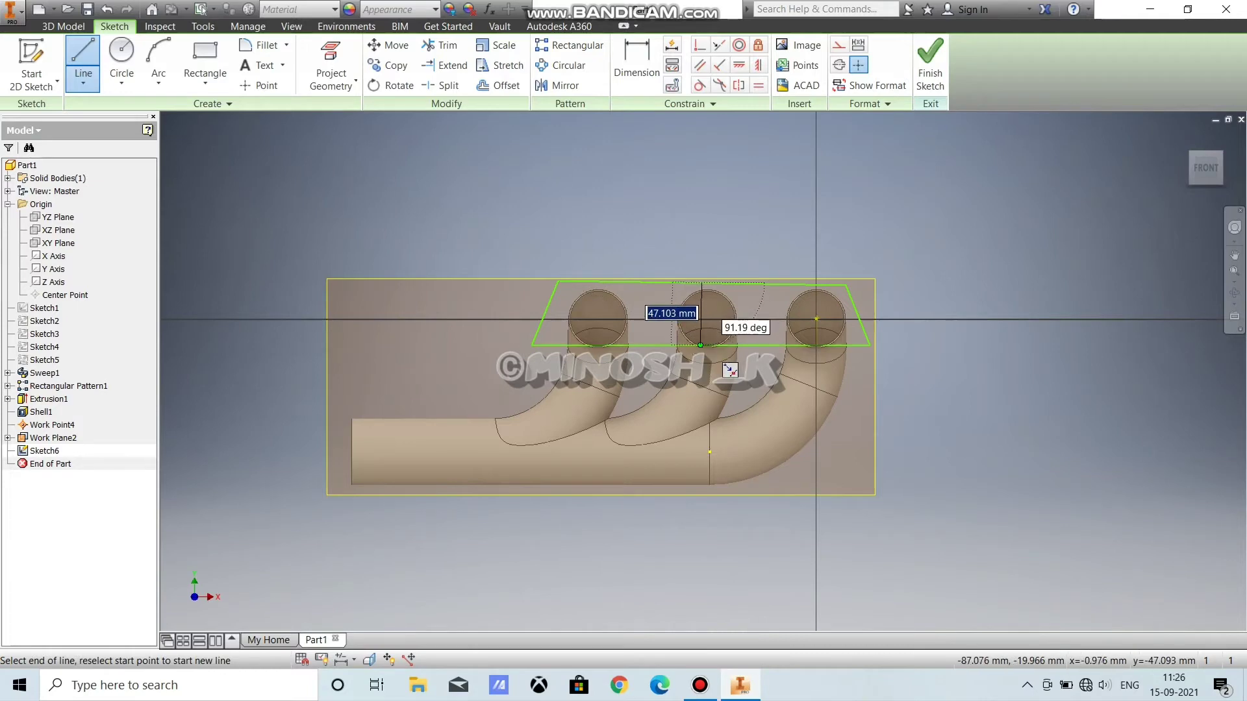
{"action": "left_click", "coordinate": [700, 345]}
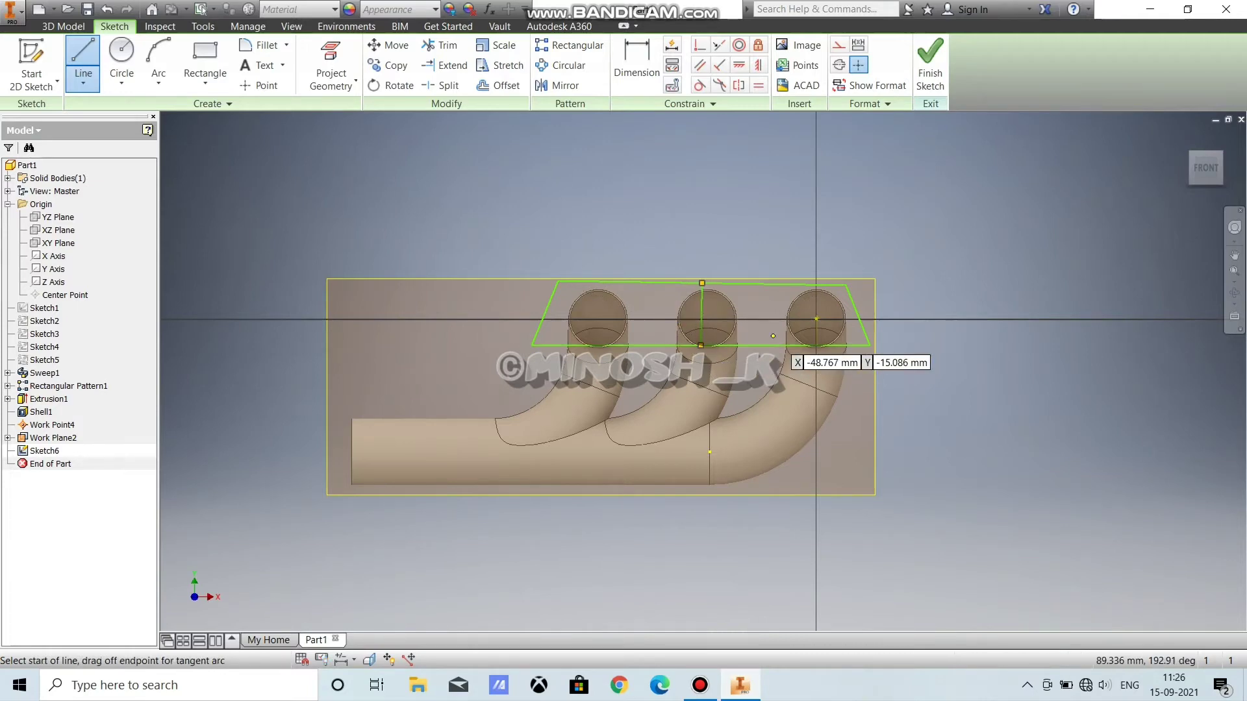
{"action": "right_click", "coordinate": [743, 260]}
{"action": "left_click", "coordinate": [753, 242]}
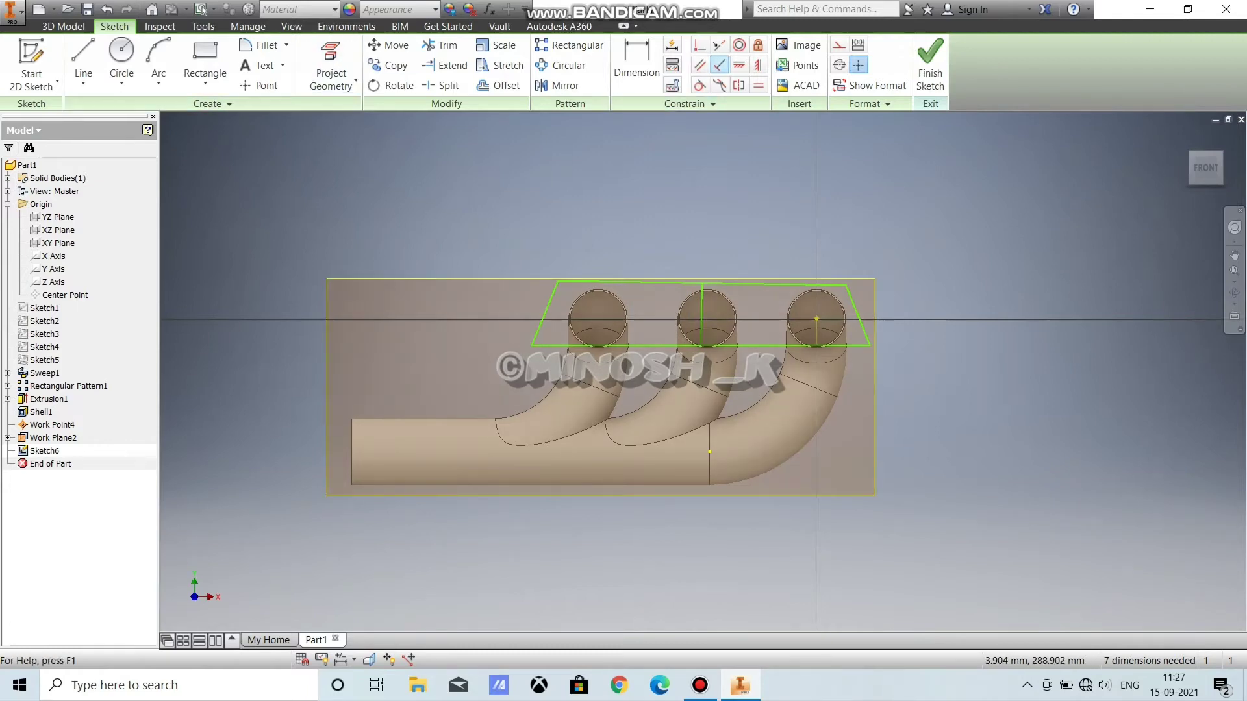
Step: Constrain the middle line perpendicular to the outline's lower edge and make the upper edge horizontal
{"action": "left_click", "coordinate": [719, 64]}
{"action": "left_click", "coordinate": [701, 319]}
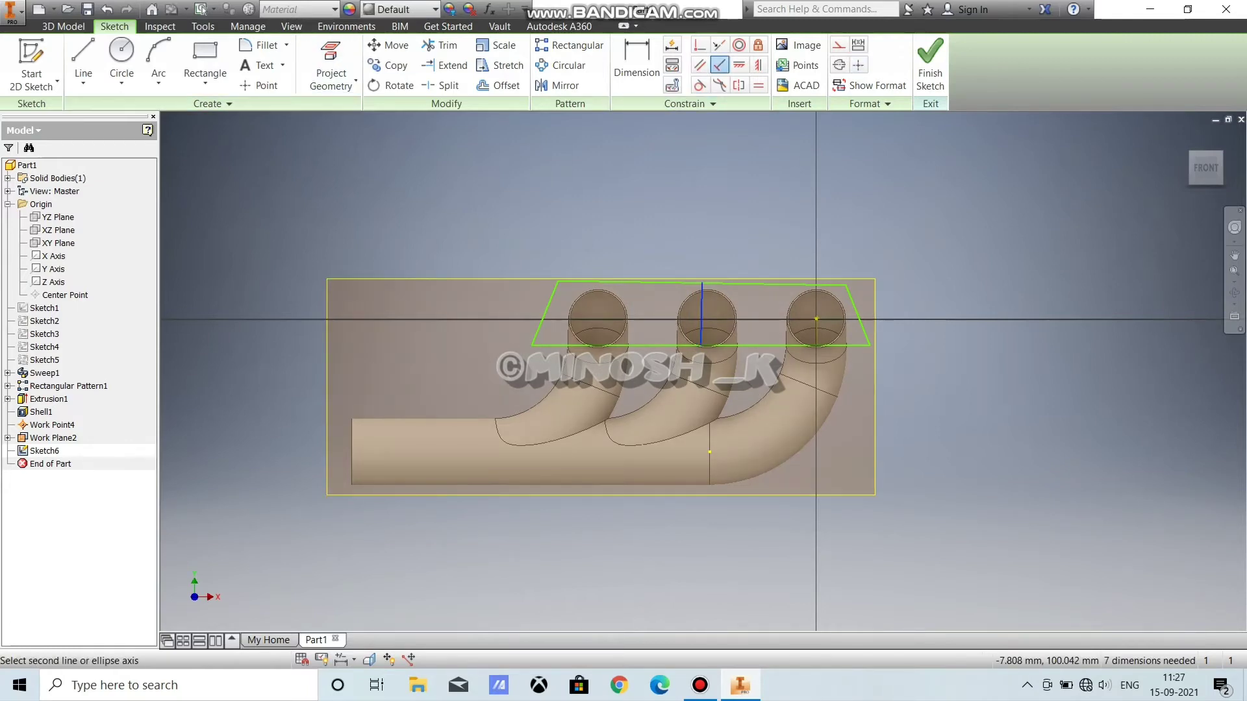
{"action": "left_click", "coordinate": [713, 345]}
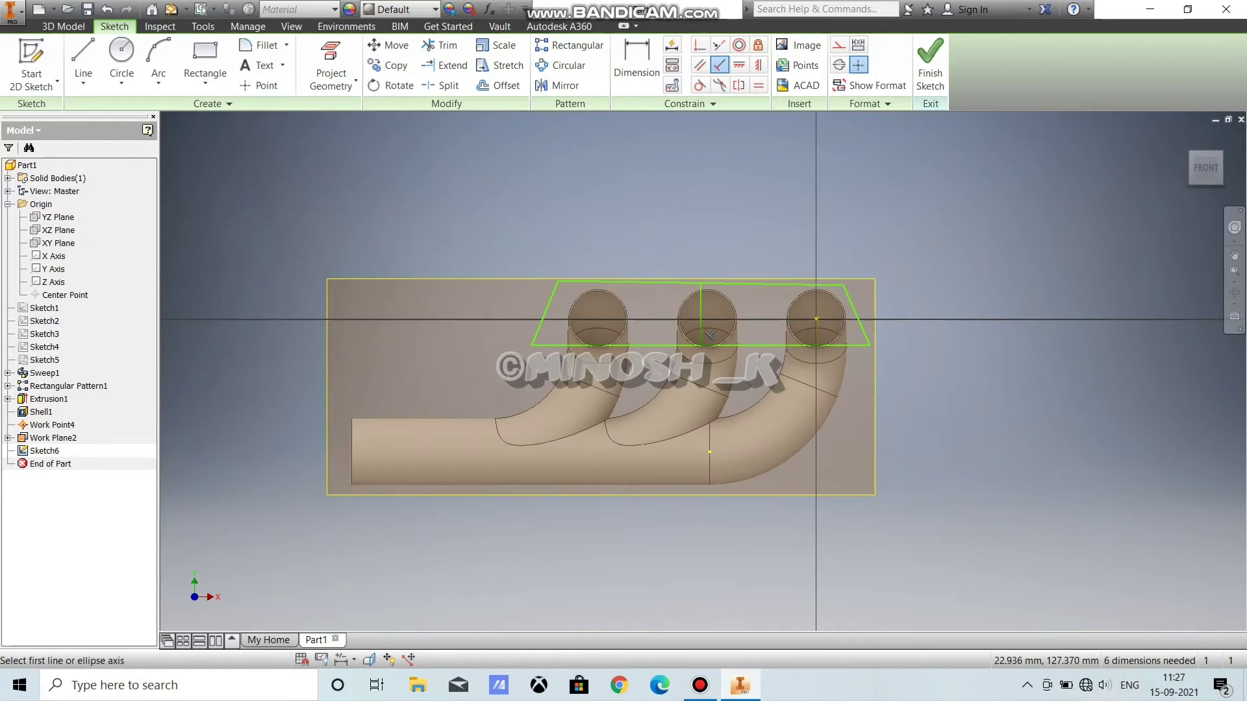
{"action": "left_click", "coordinate": [739, 65]}
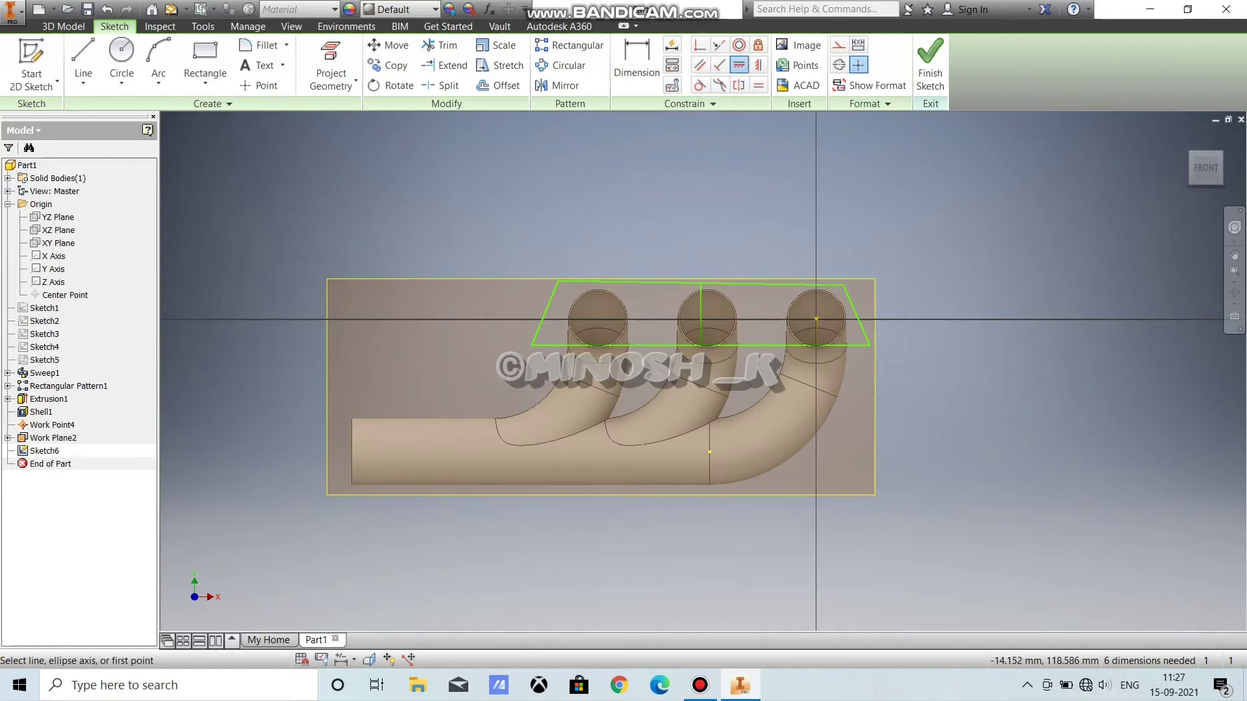
{"action": "left_click", "coordinate": [700, 282]}
{"action": "left_click", "coordinate": [650, 320]}
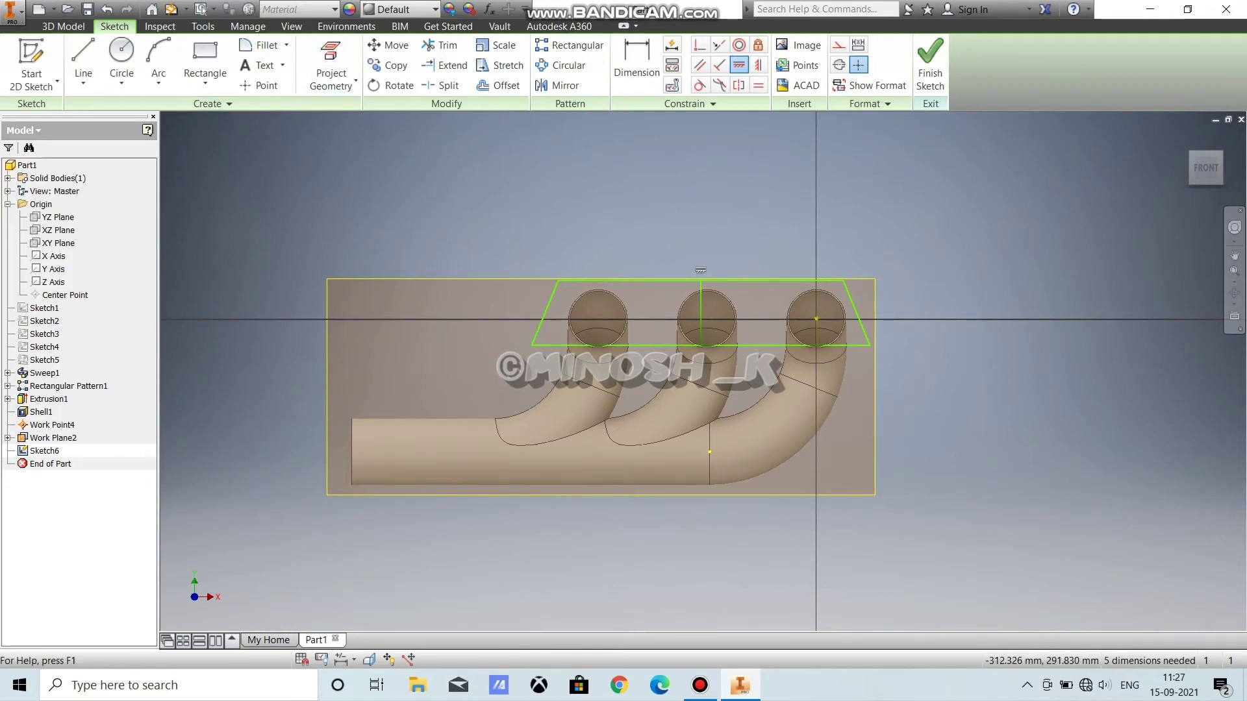
Step: Round the four corners of the flange outline with 10 mm sketch fillets
{"action": "left_click", "coordinate": [286, 45]}
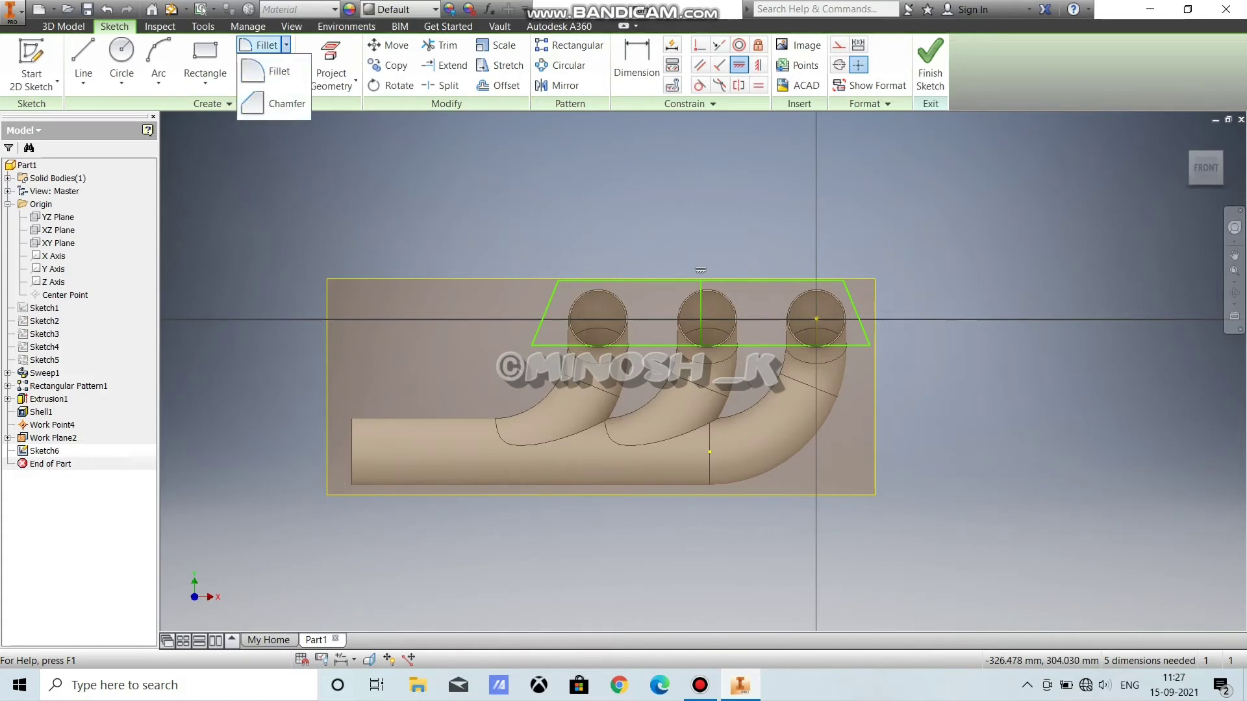
{"action": "left_click", "coordinate": [278, 71]}
{"action": "type", "text": "10"}
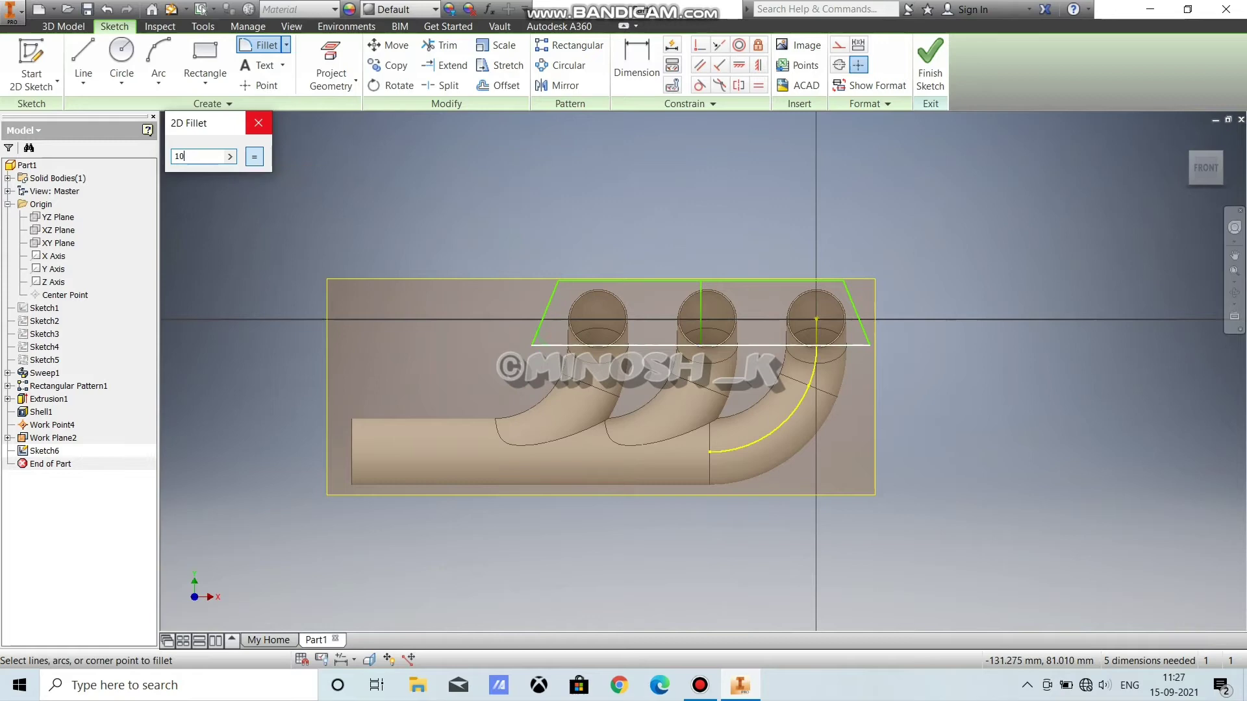
{"action": "left_click", "coordinate": [546, 310]}
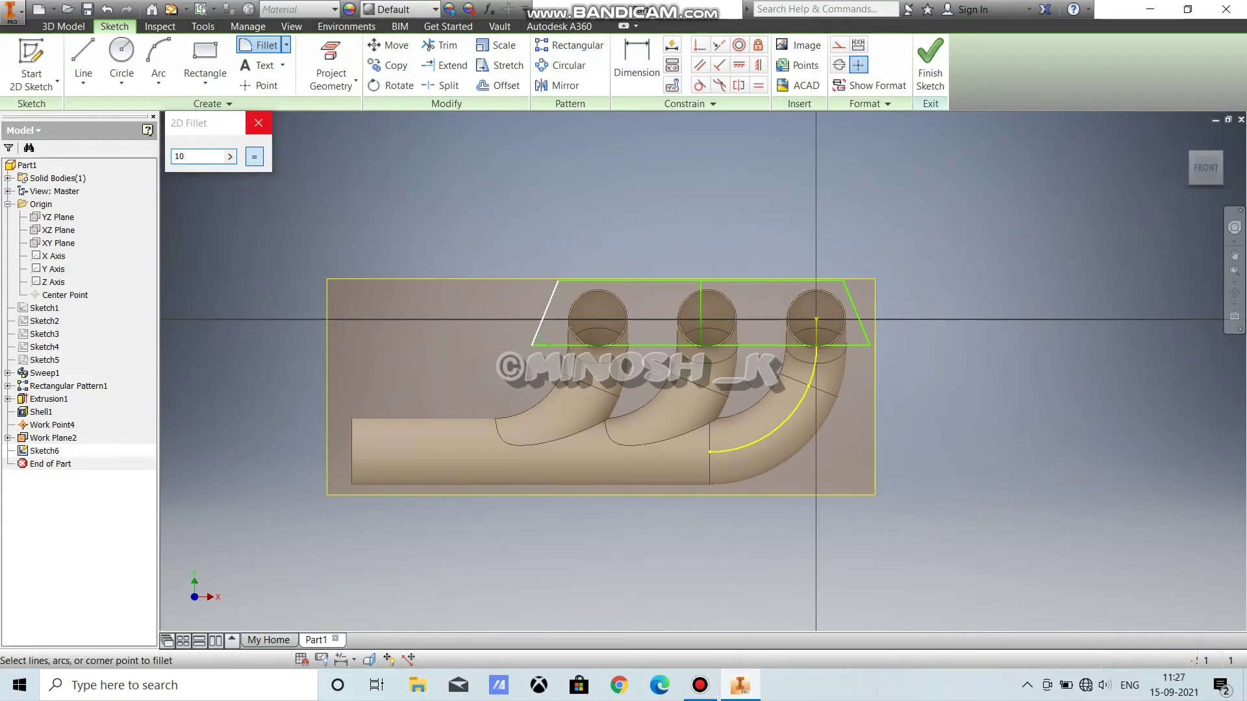
{"action": "left_click", "coordinate": [558, 280]}
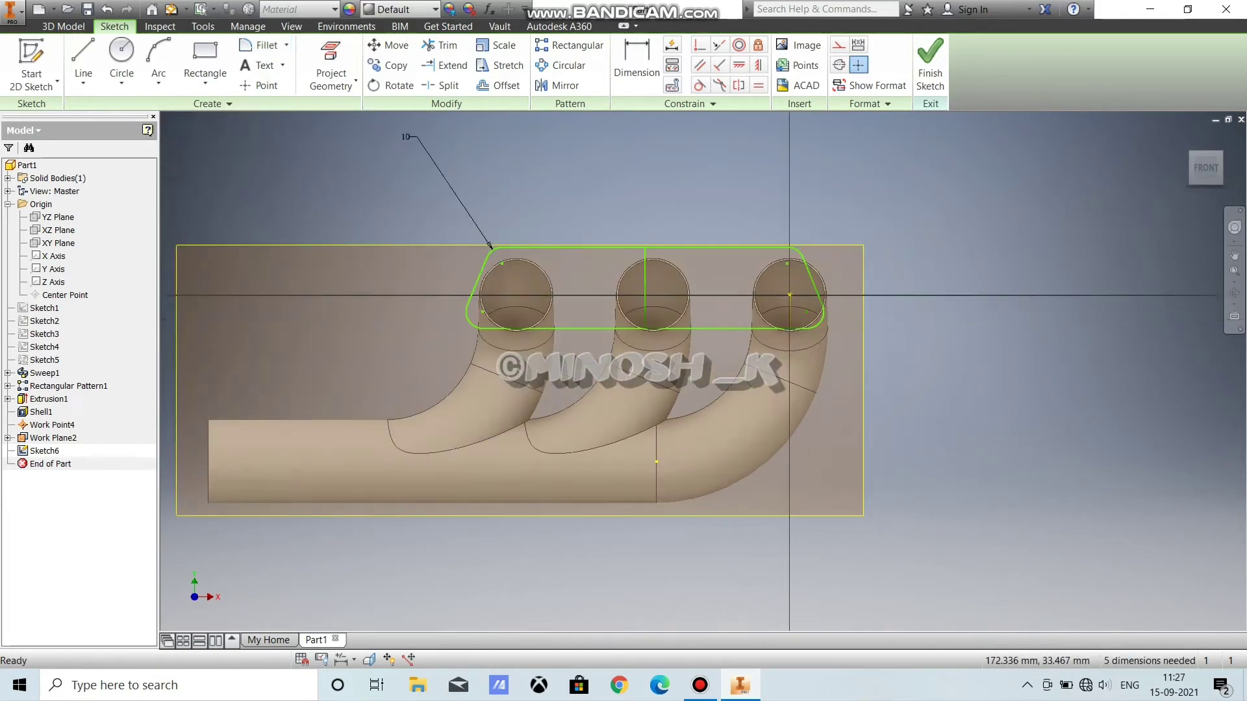
Step: Dimension the vertical distance between the upper-right and lower-right fillet centres of the outline as 44.5 mm
{"action": "key", "text": "d"}
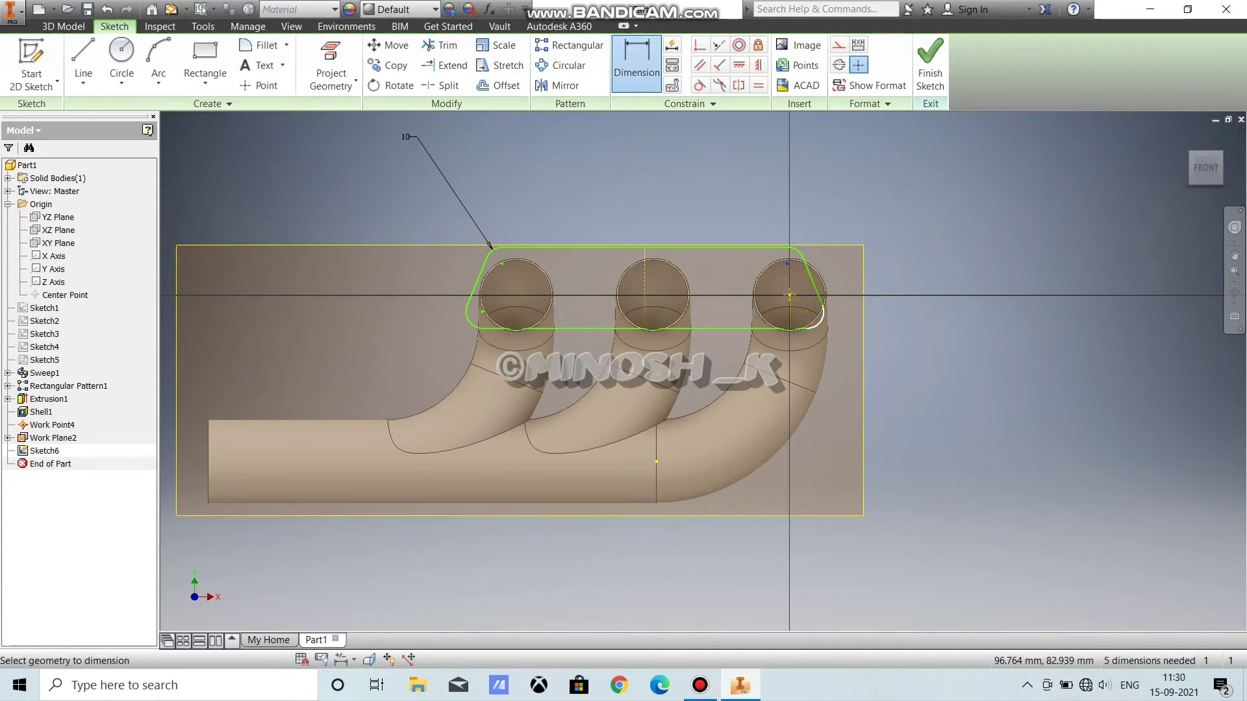
{"action": "left_click", "coordinate": [807, 312]}
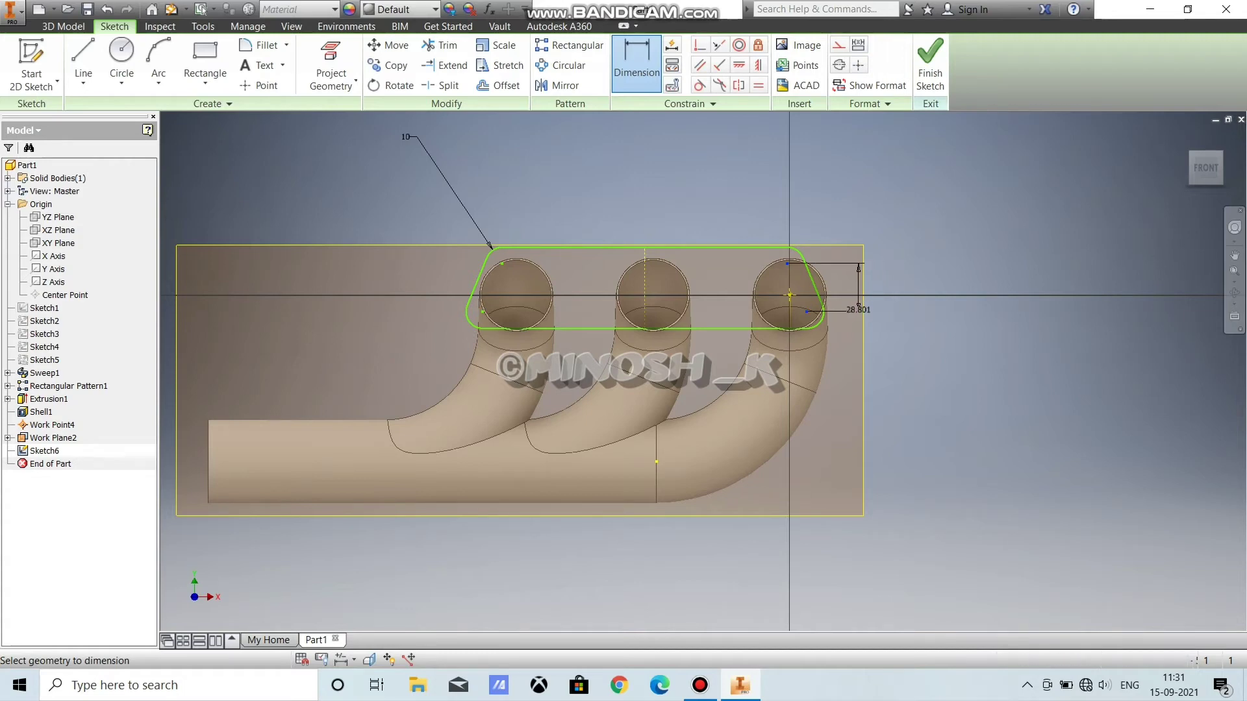
{"action": "left_click", "coordinate": [858, 305]}
{"action": "type", "text": "44.5"}
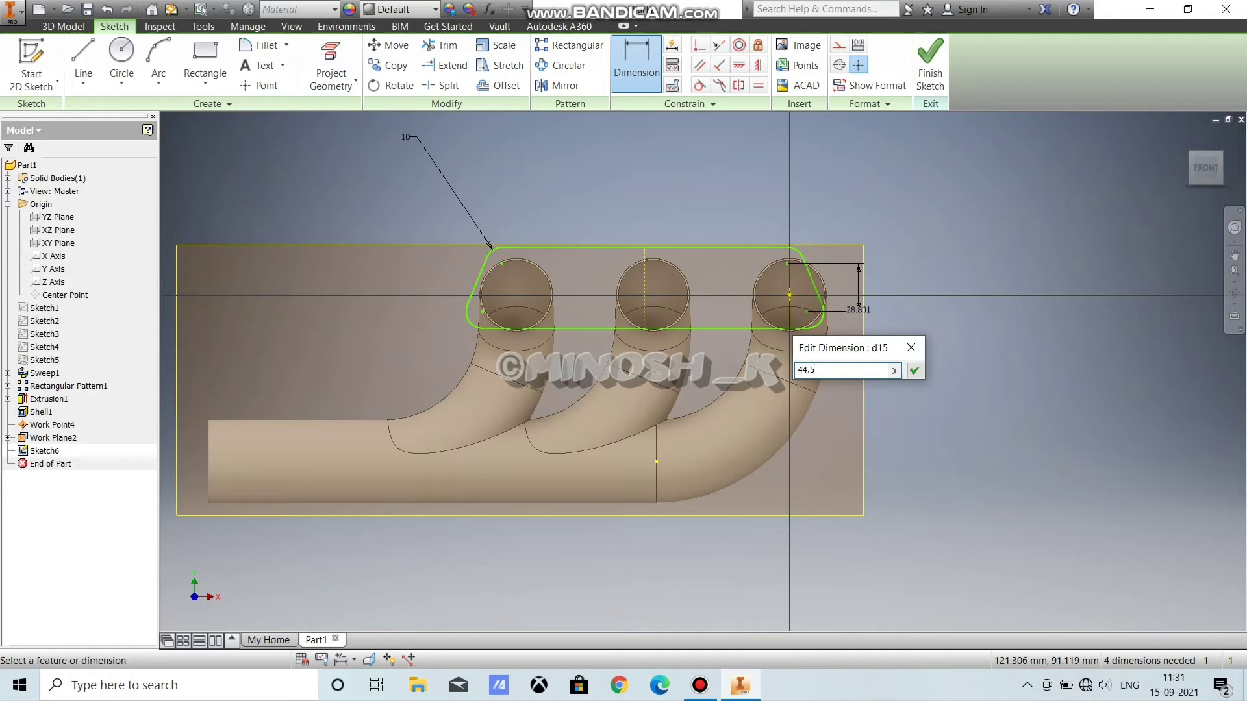
{"action": "key", "text": "Return"}
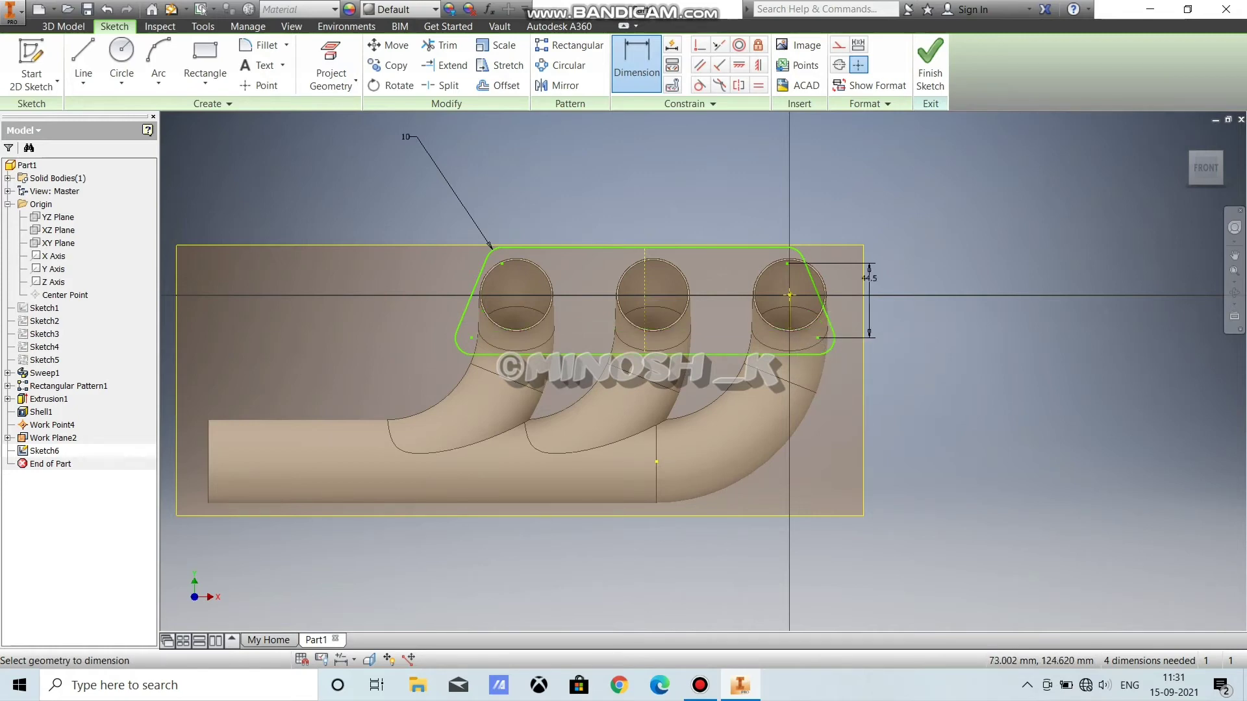
Step: Dimension the vertical distance from the upper-right fillet centre to the projected centre of the right-hand pipe opening as 22.5 mm
{"action": "left_click", "coordinate": [787, 263]}
{"action": "left_click", "coordinate": [790, 294]}
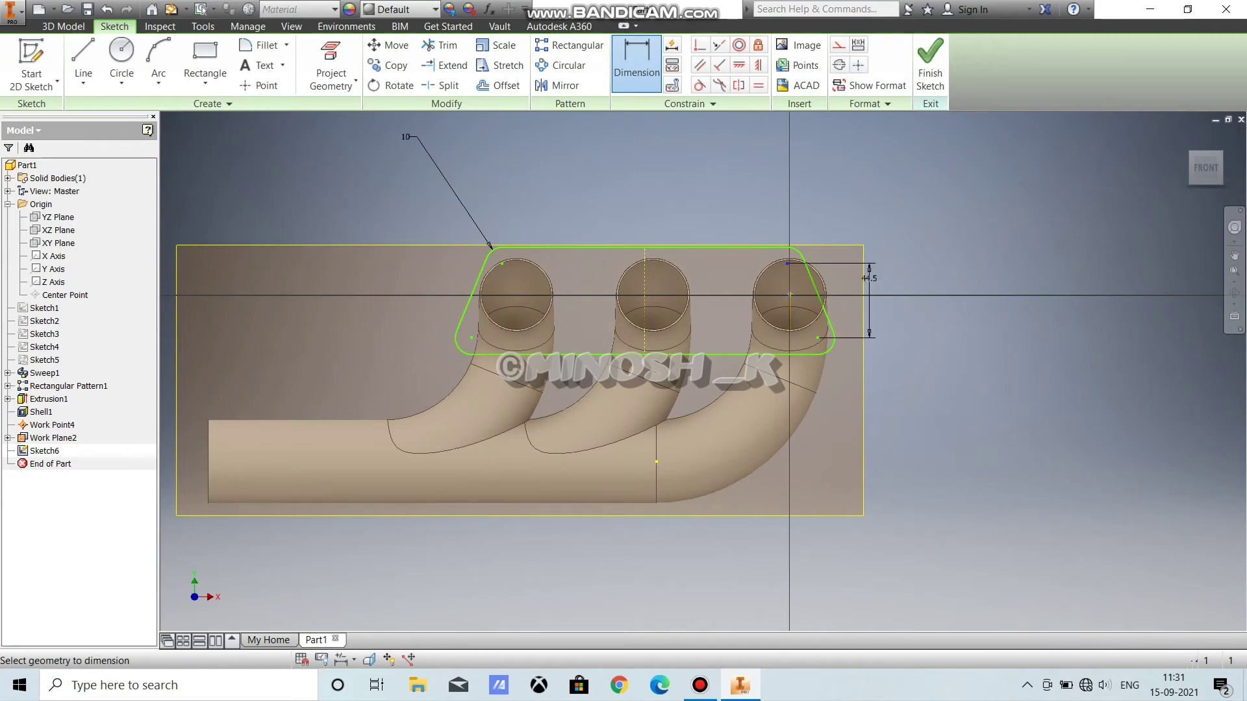
{"action": "left_click", "coordinate": [904, 289]}
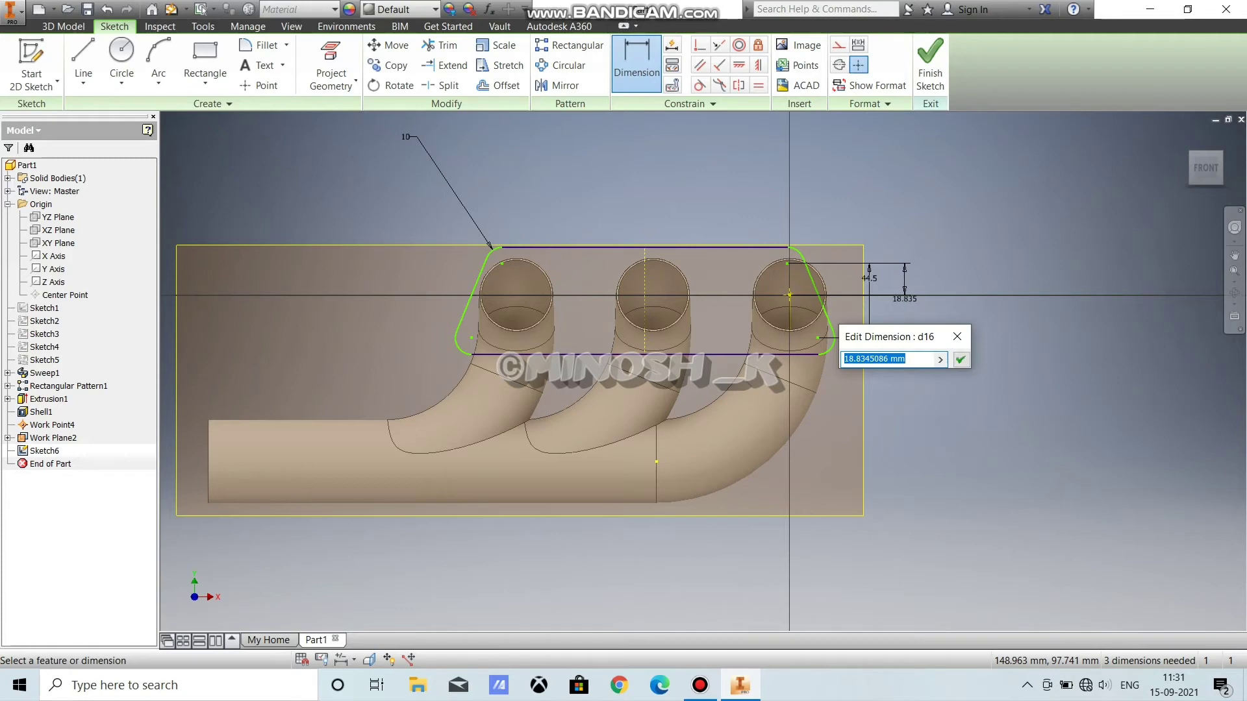
{"action": "type", "text": "22.5"}
{"action": "key", "text": "Return"}
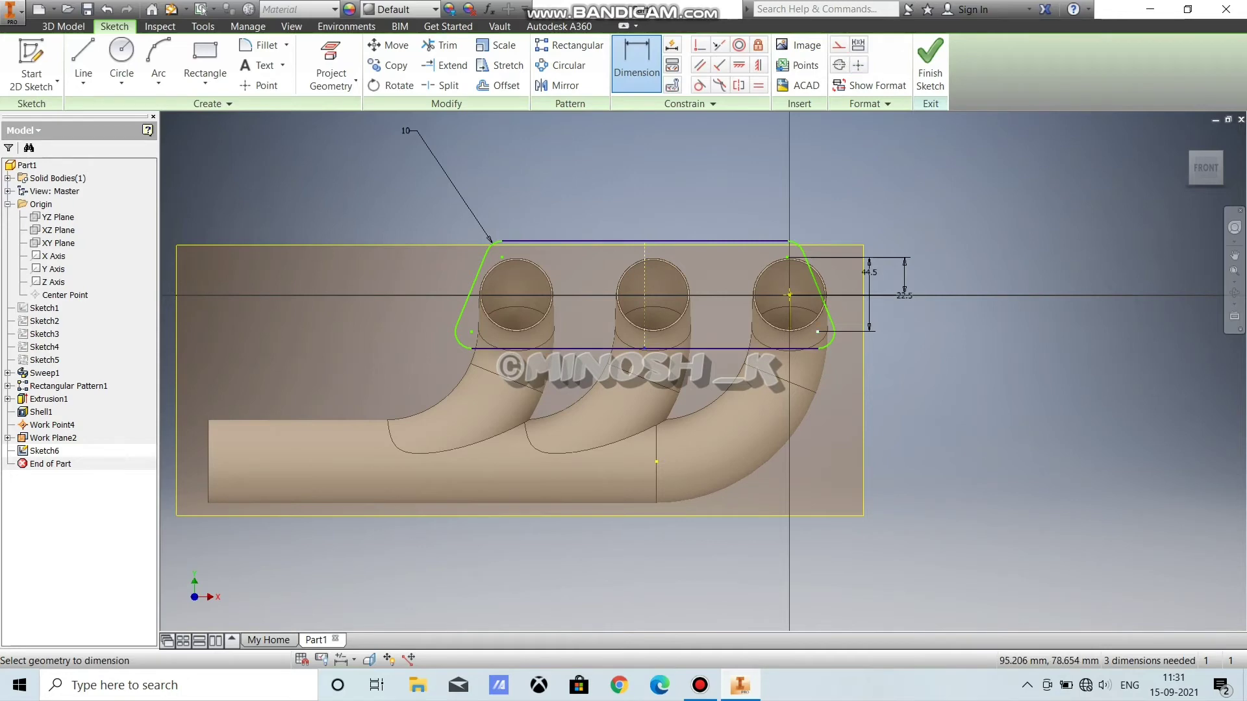
Step: Dimension the horizontal distance from the middle line to the lower-right fillet centre as 41+84.5 mm
{"action": "left_click", "coordinate": [818, 332]}
{"action": "left_click", "coordinate": [644, 338]}
{"action": "left_click", "coordinate": [785, 394]}
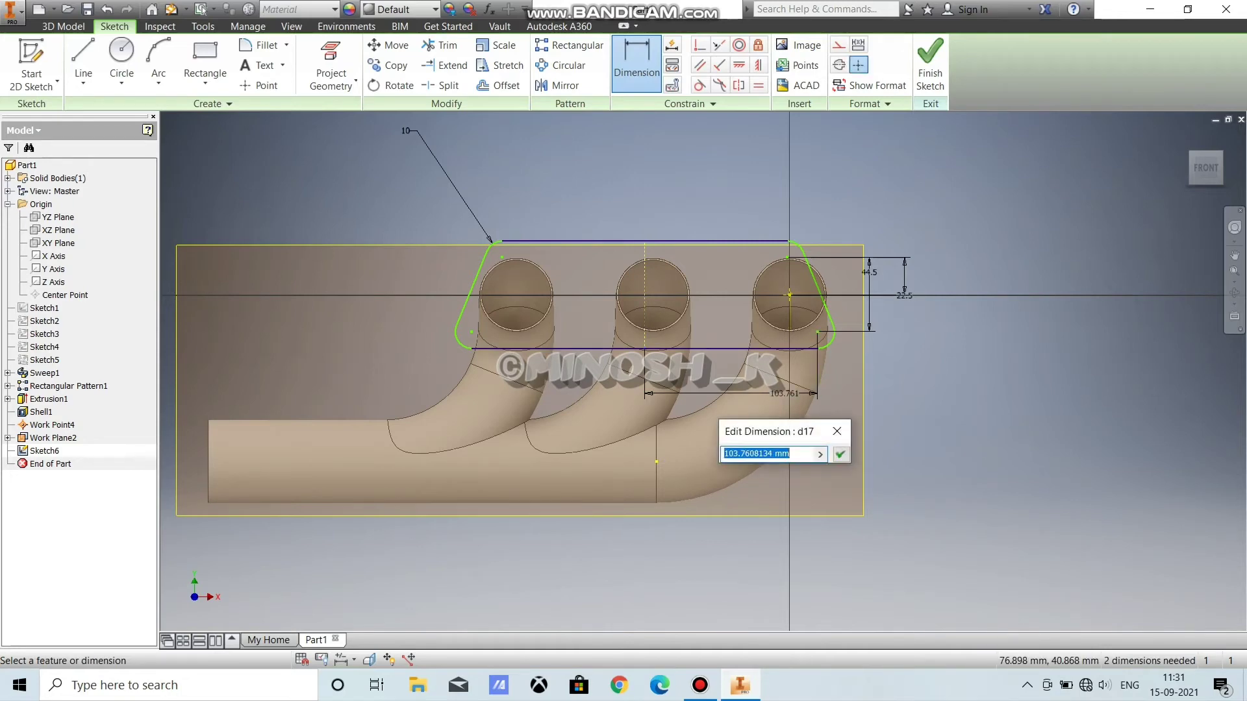
{"action": "type", "text": "41+84.5"}
{"action": "key", "text": "Return"}
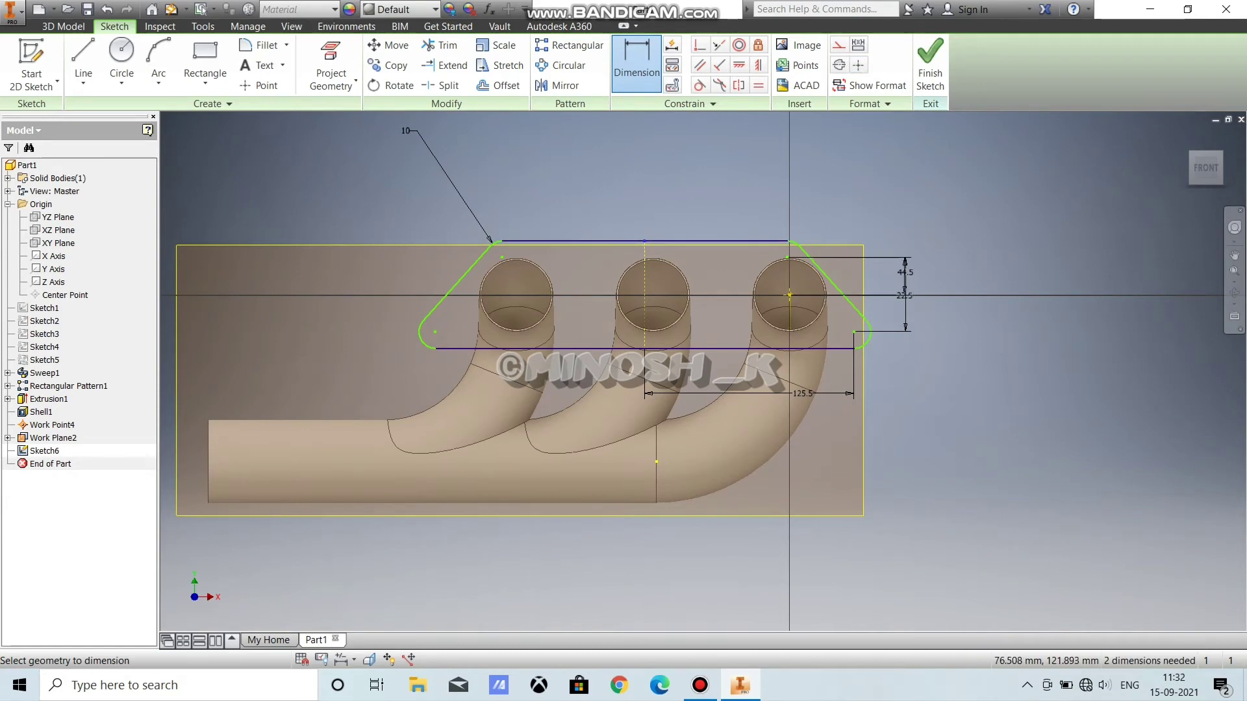
Step: Dimension the horizontal distance from the middle line to the upper-right fillet centre as 41+64 mm
{"action": "left_click", "coordinate": [787, 257]}
{"action": "left_click", "coordinate": [761, 209]}
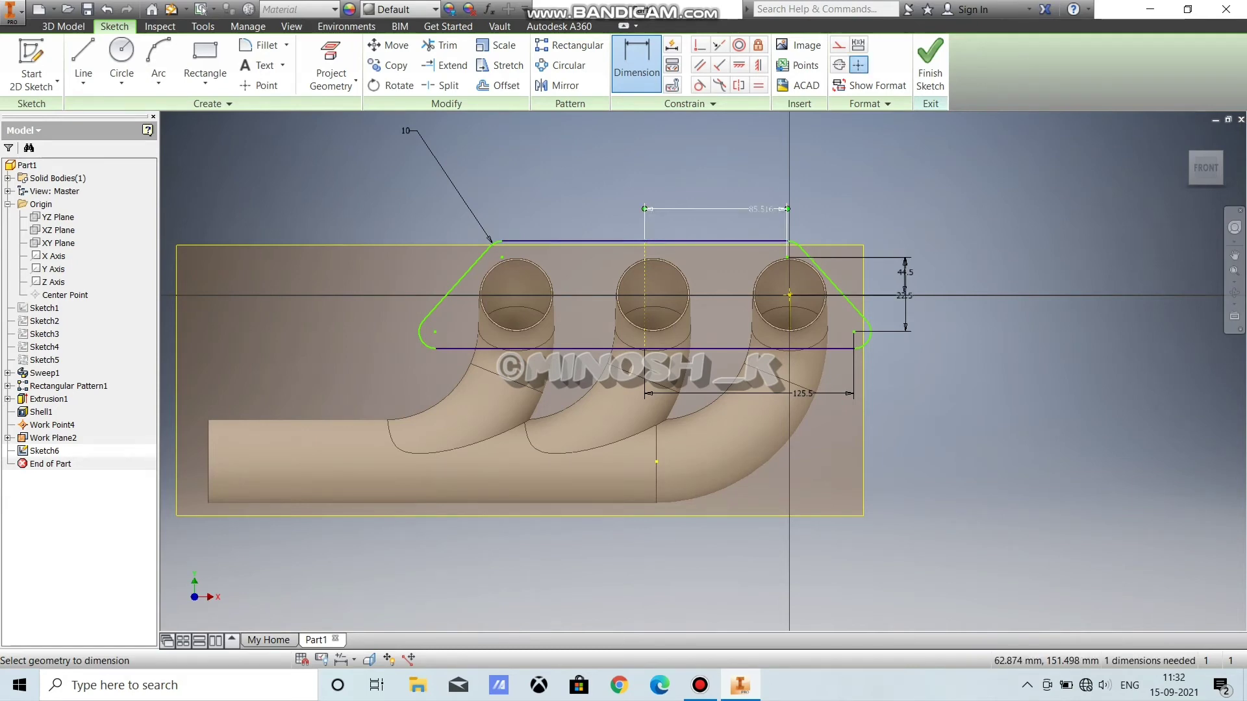
{"action": "left_click", "coordinate": [714, 208]}
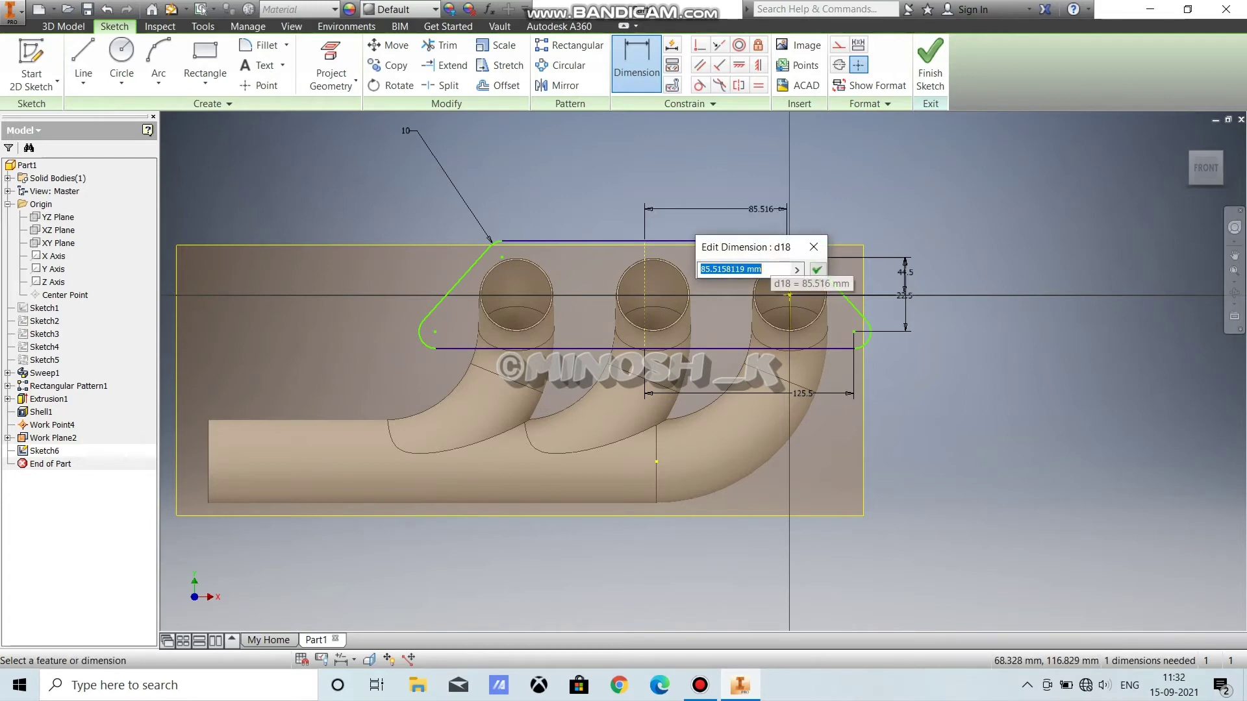
{"action": "type", "text": "41+64"}
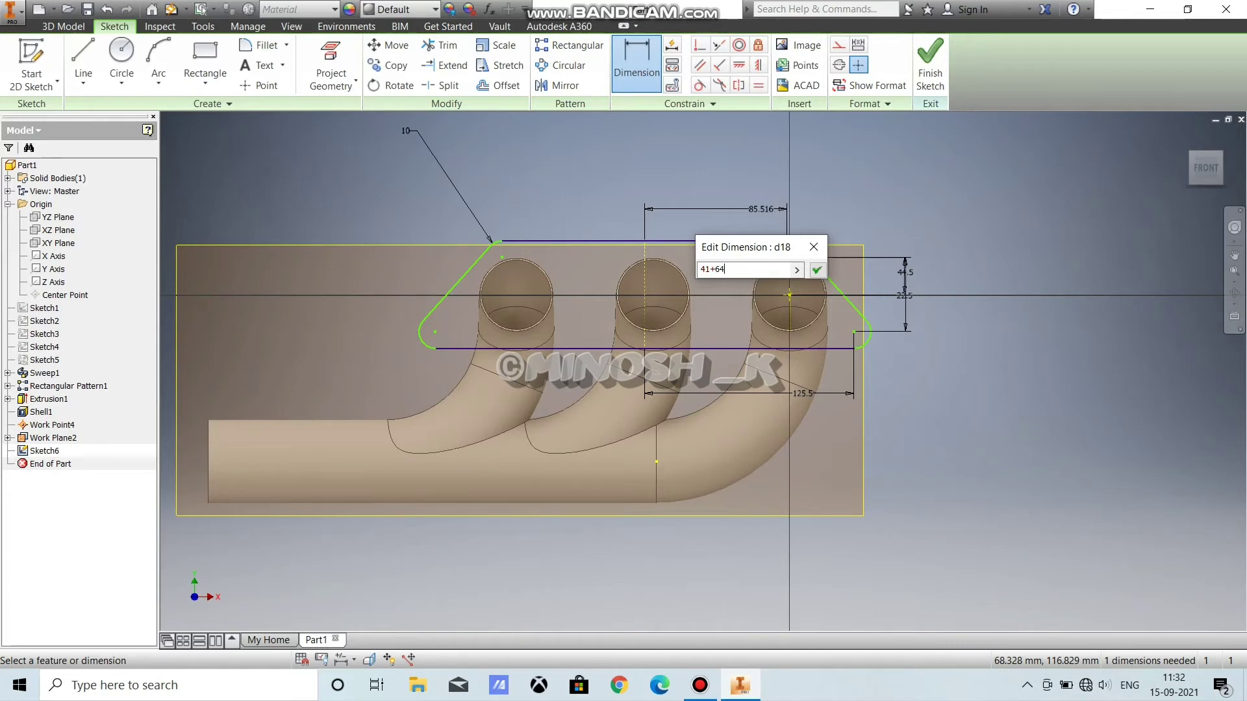
{"action": "key", "text": "Return"}
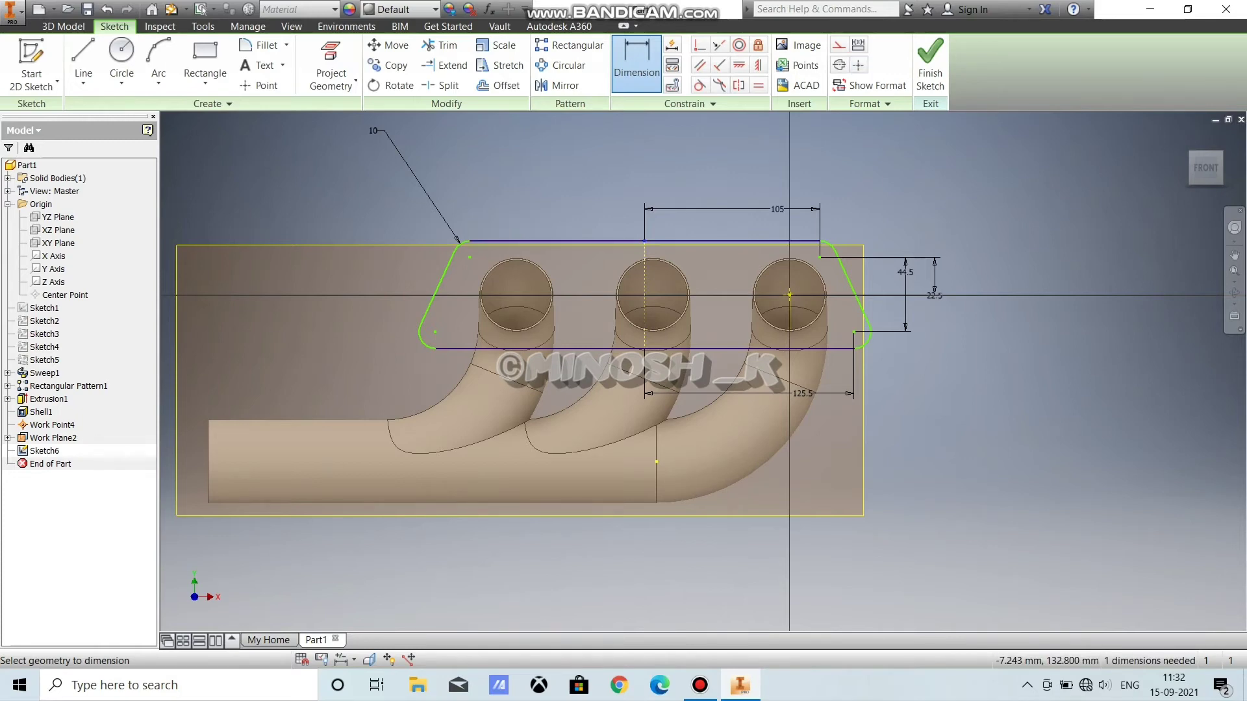
Step: Dimension the horizontal distance from the middle line to the right-hand pipe opening's centre as 82 mm and finish the sketch
{"action": "left_click", "coordinate": [790, 294]}
{"action": "left_click", "coordinate": [645, 241]}
{"action": "left_click", "coordinate": [767, 225]}
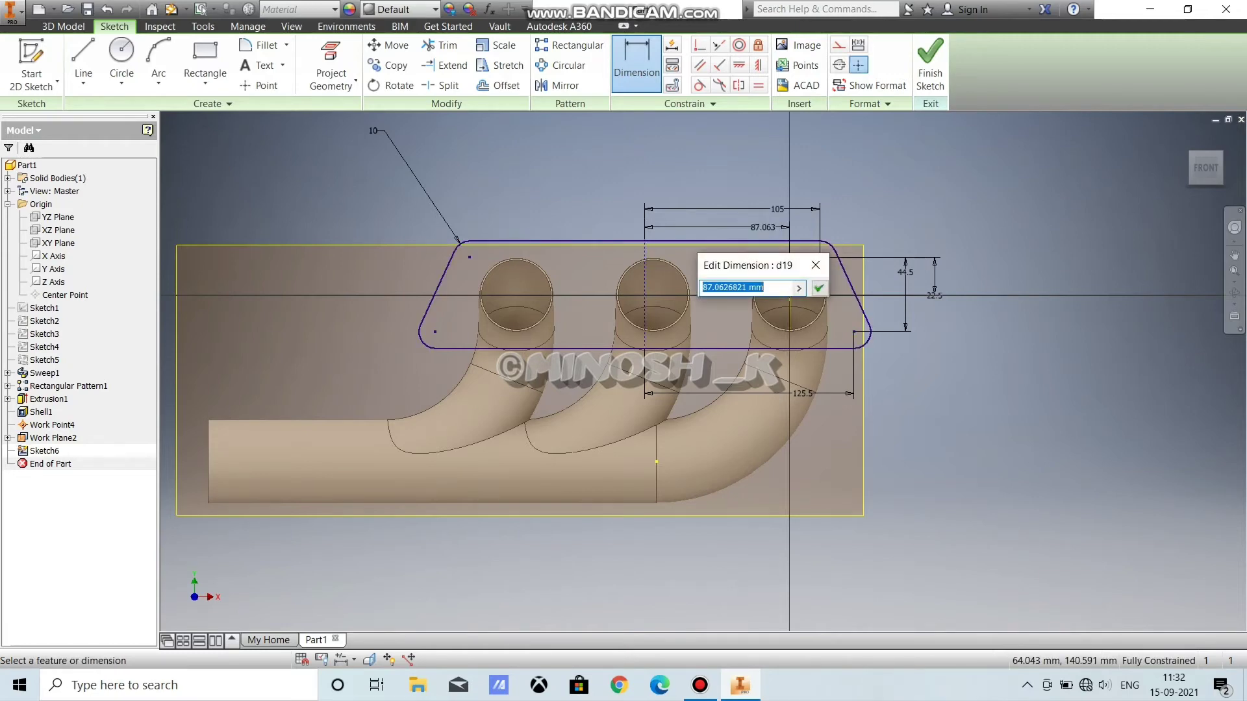
{"action": "type", "text": "82"}
{"action": "key", "text": "Return"}
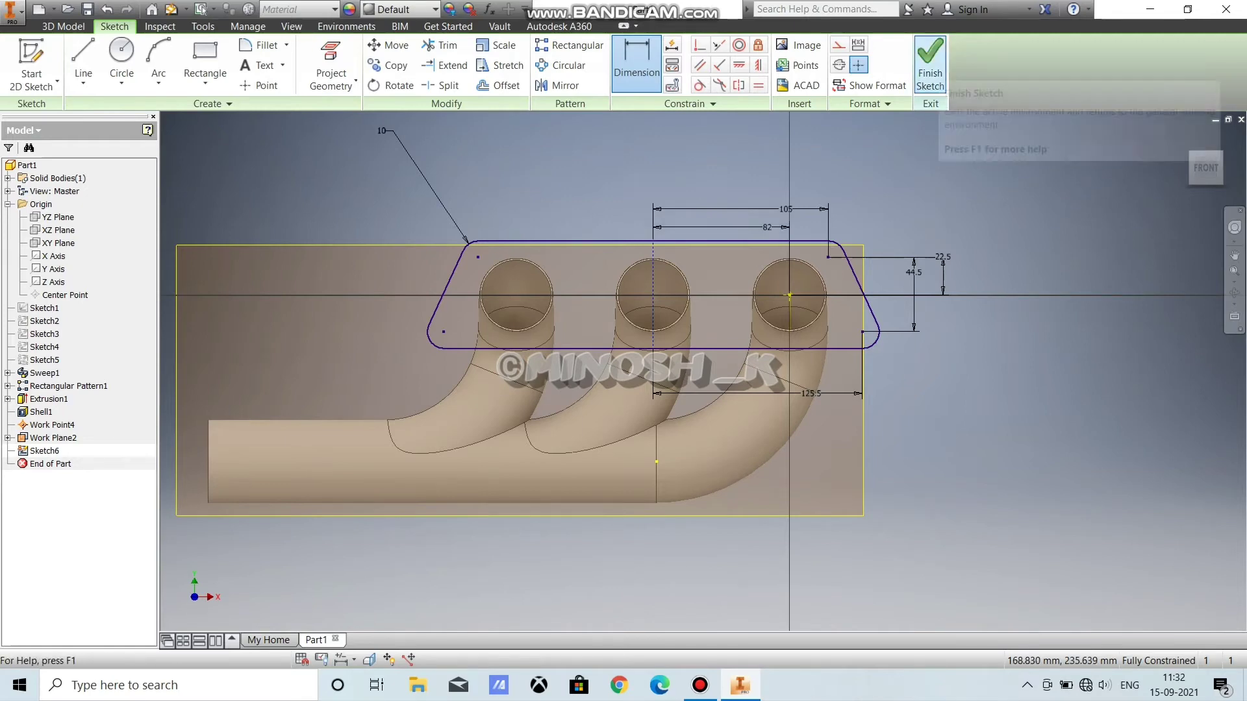
{"action": "left_click", "coordinate": [931, 65]}
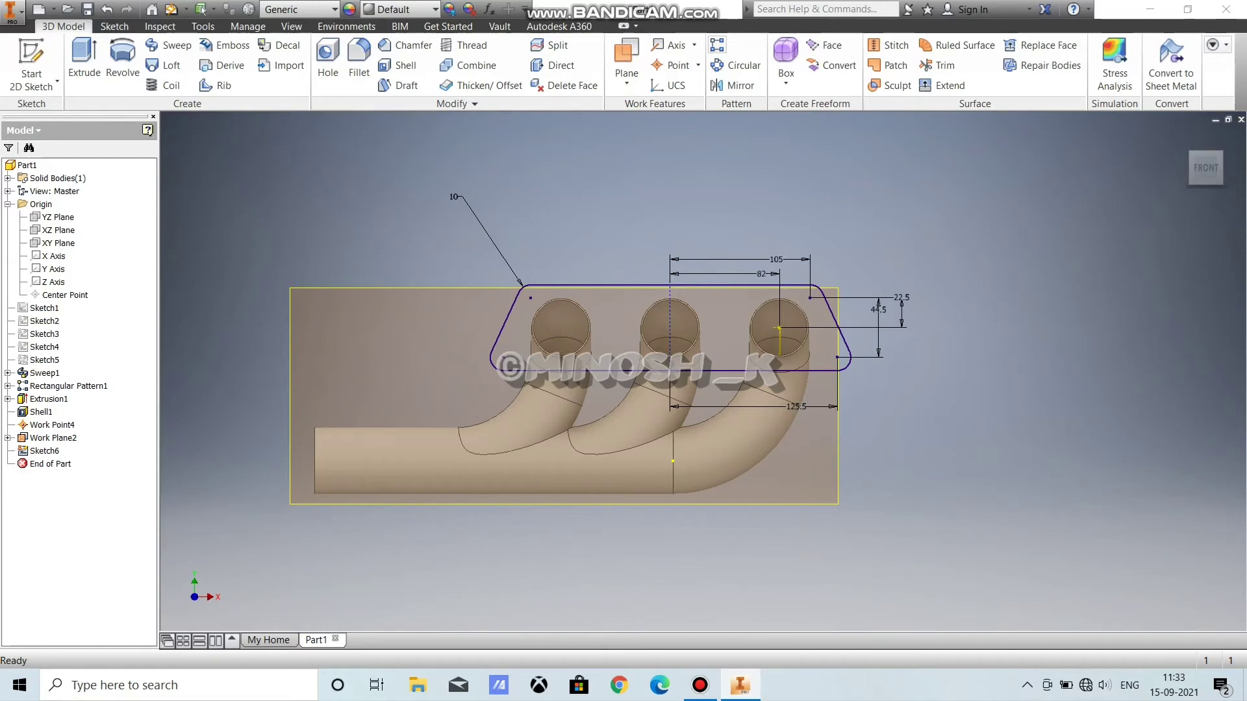
Step: Extrude the flange profile 10 mm outward from the pipe openings, joined to the manifold
{"action": "left_click", "coordinate": [84, 62]}
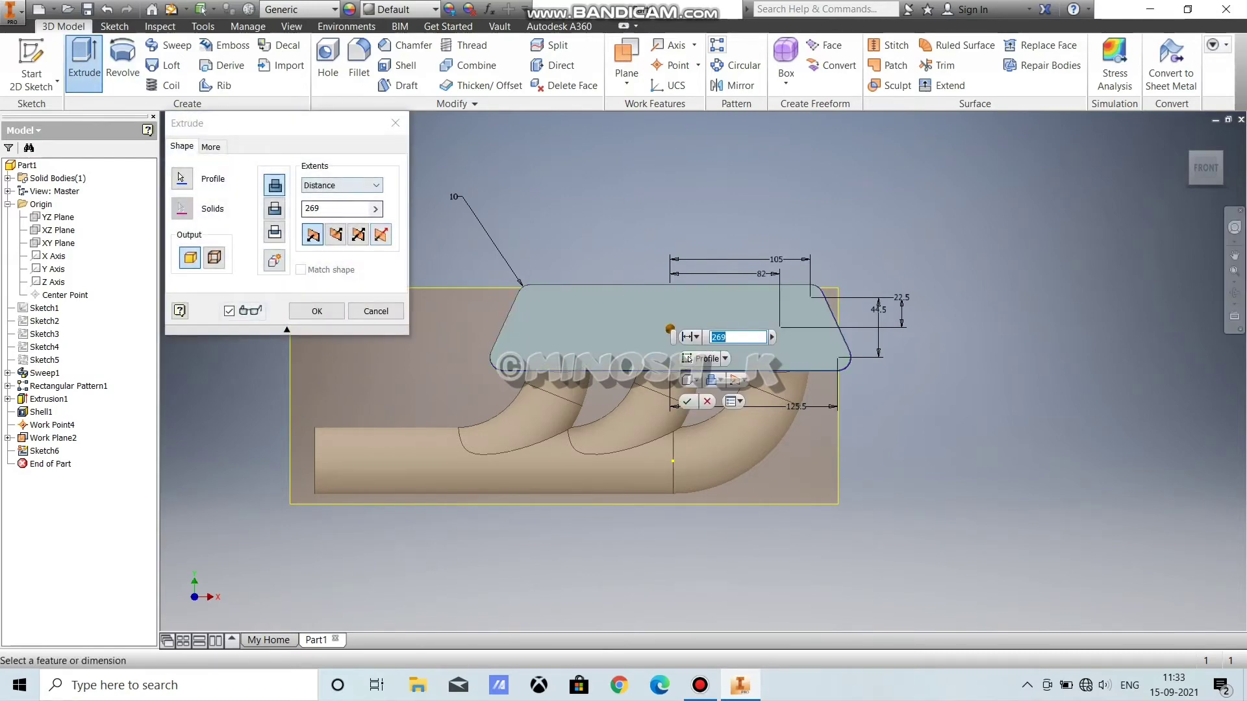
{"action": "left_click_drag", "start_coordinate": [329, 209], "coordinate": [275, 209]}
{"action": "type", "text": "10"}
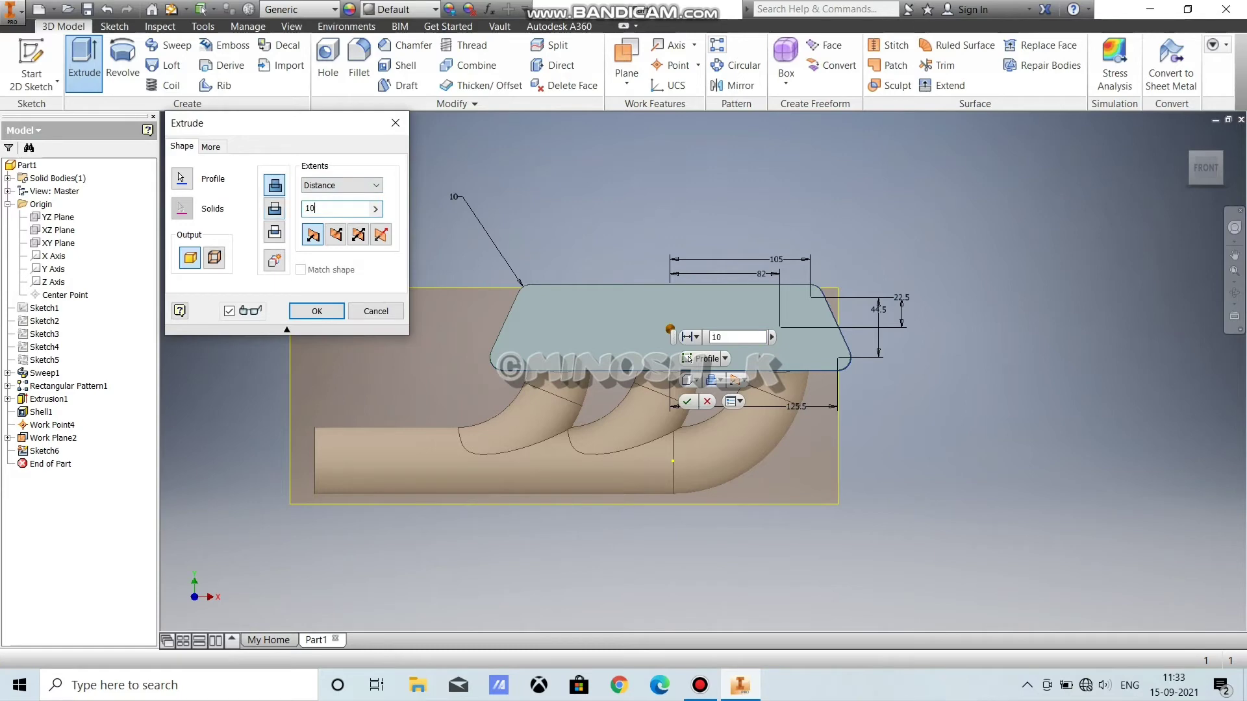
{"action": "middle_click_drag", "start_coordinate": [650, 383], "coordinate": [703, 506], "text": "shift"}
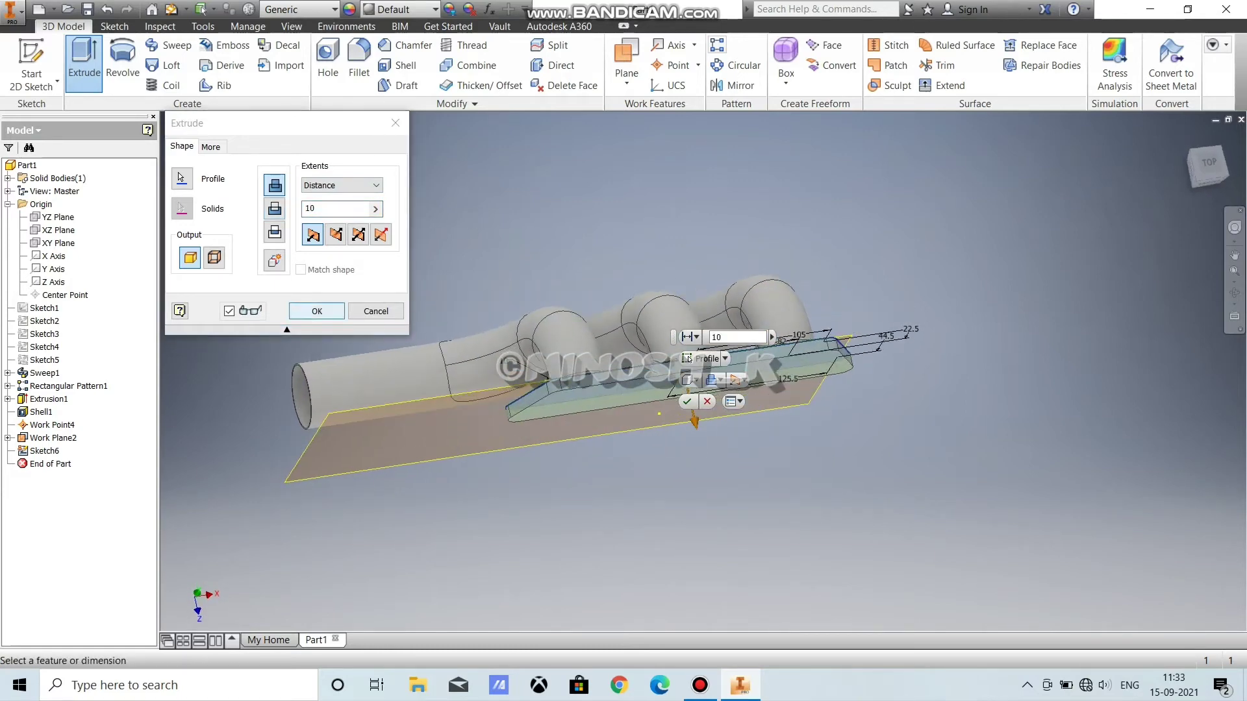
{"action": "left_click", "coordinate": [686, 401]}
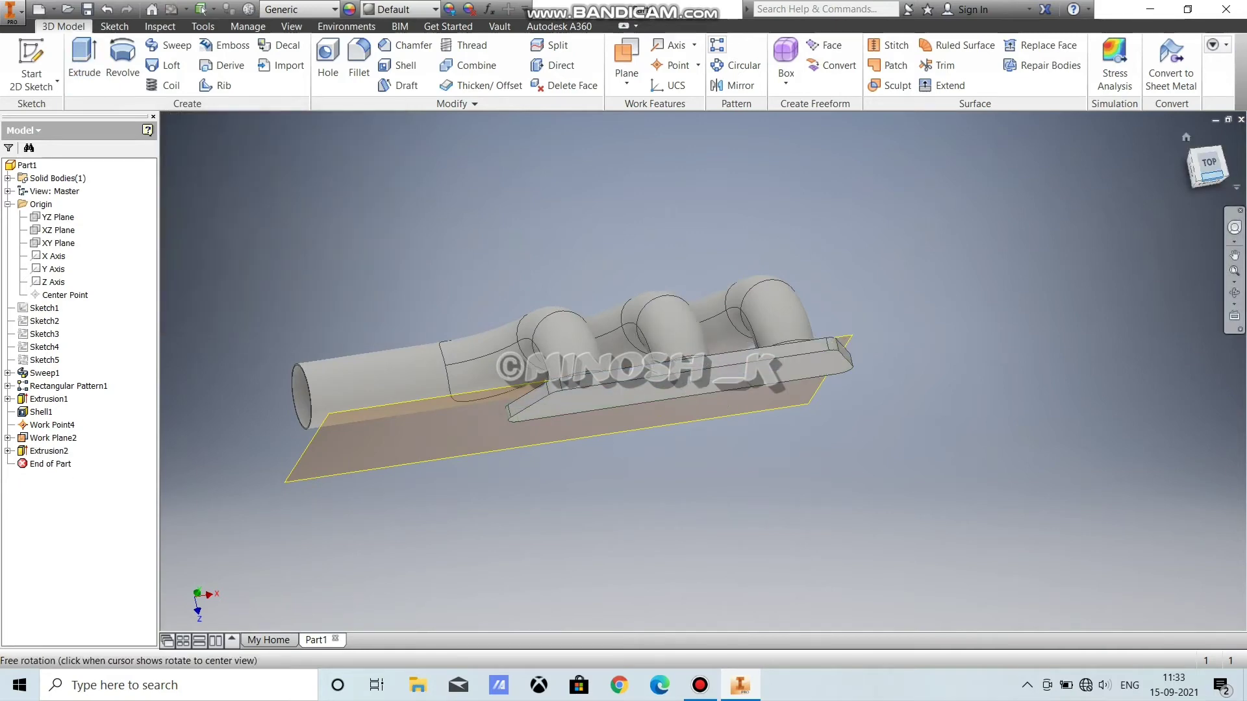
{"action": "left_click_drag", "start_coordinate": [1210, 180], "coordinate": [1239, 179]}
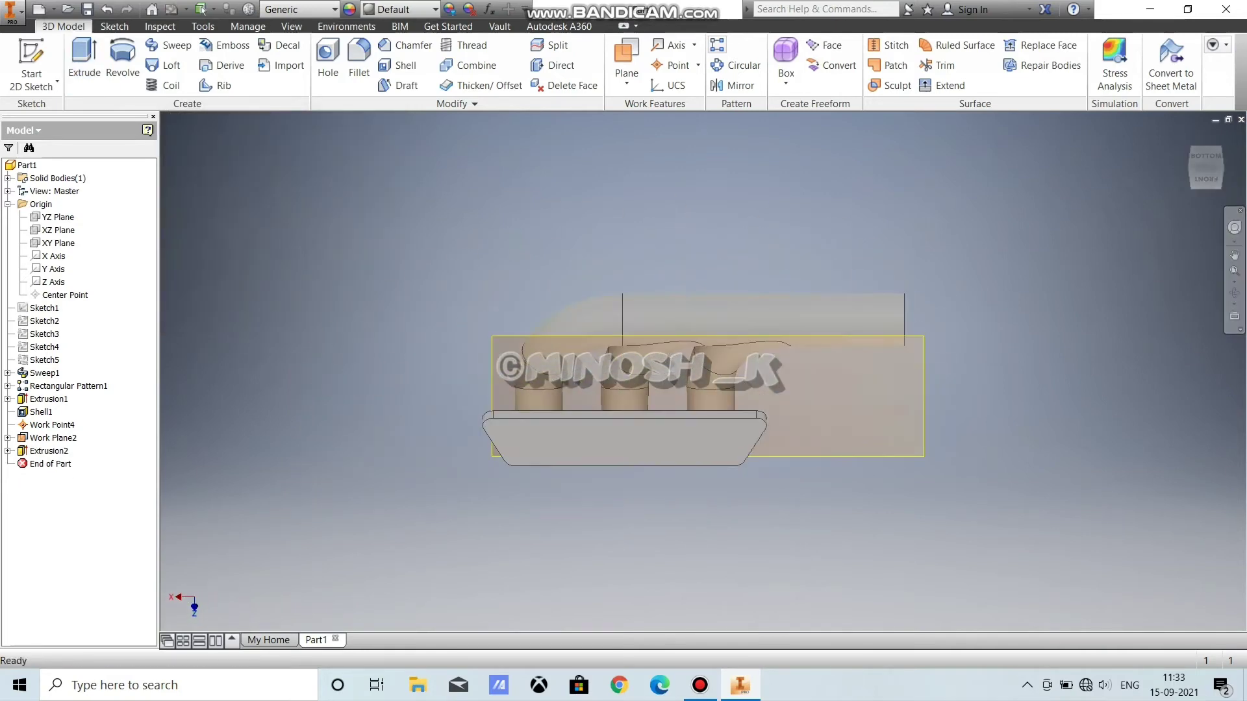
{"action": "left_click", "coordinate": [1186, 137]}
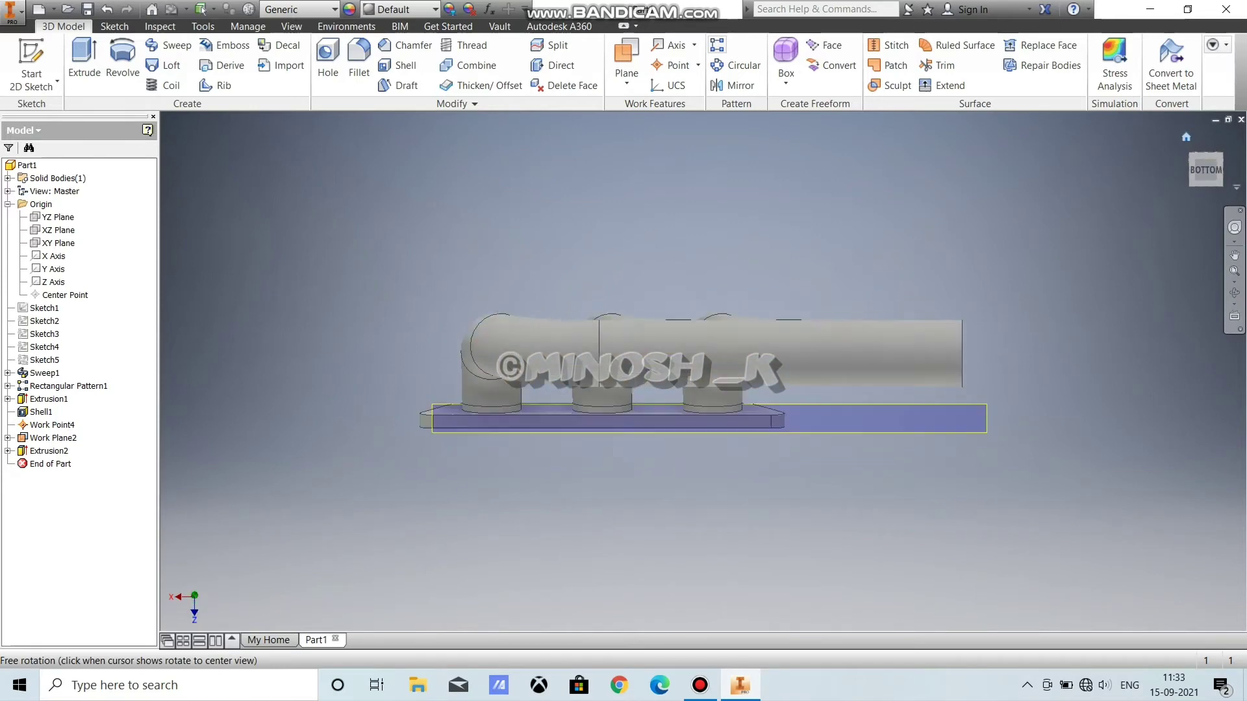
{"action": "key", "text": "F4"}
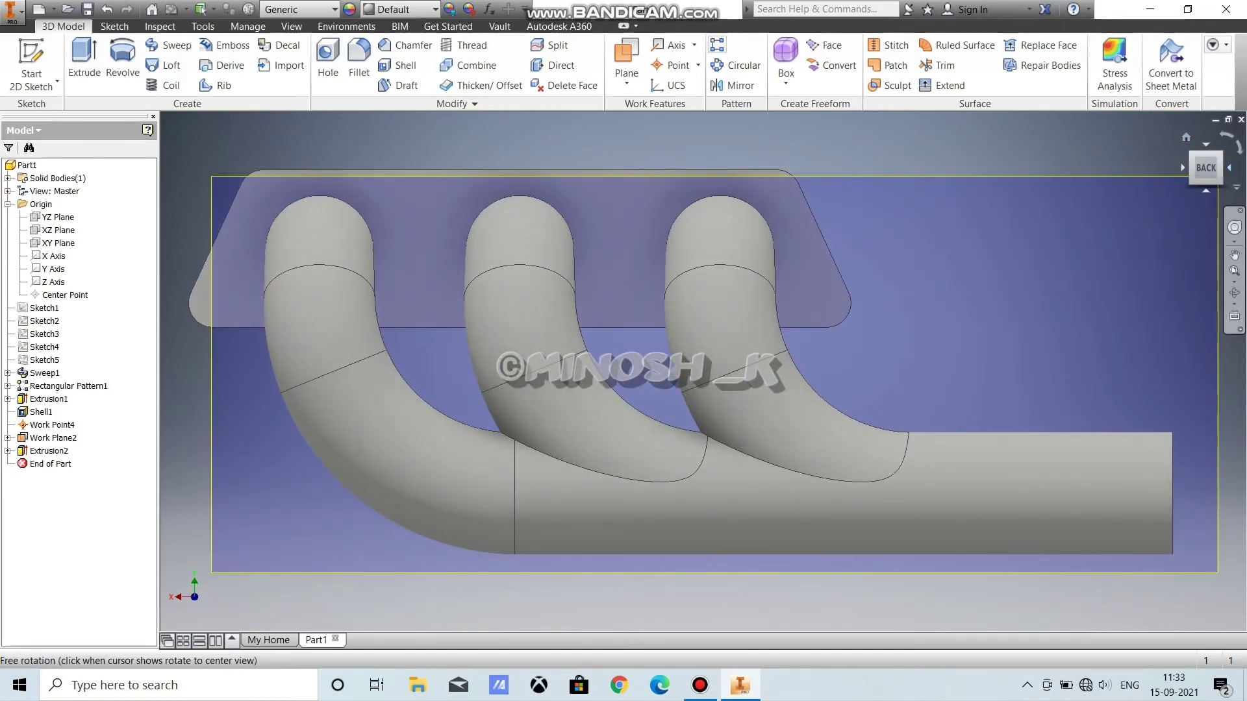
Step: Edit the flange sketch, project the inner circular edges of the three pipe openings into it, and finish the sketch
{"action": "left_click", "coordinate": [1229, 167]}
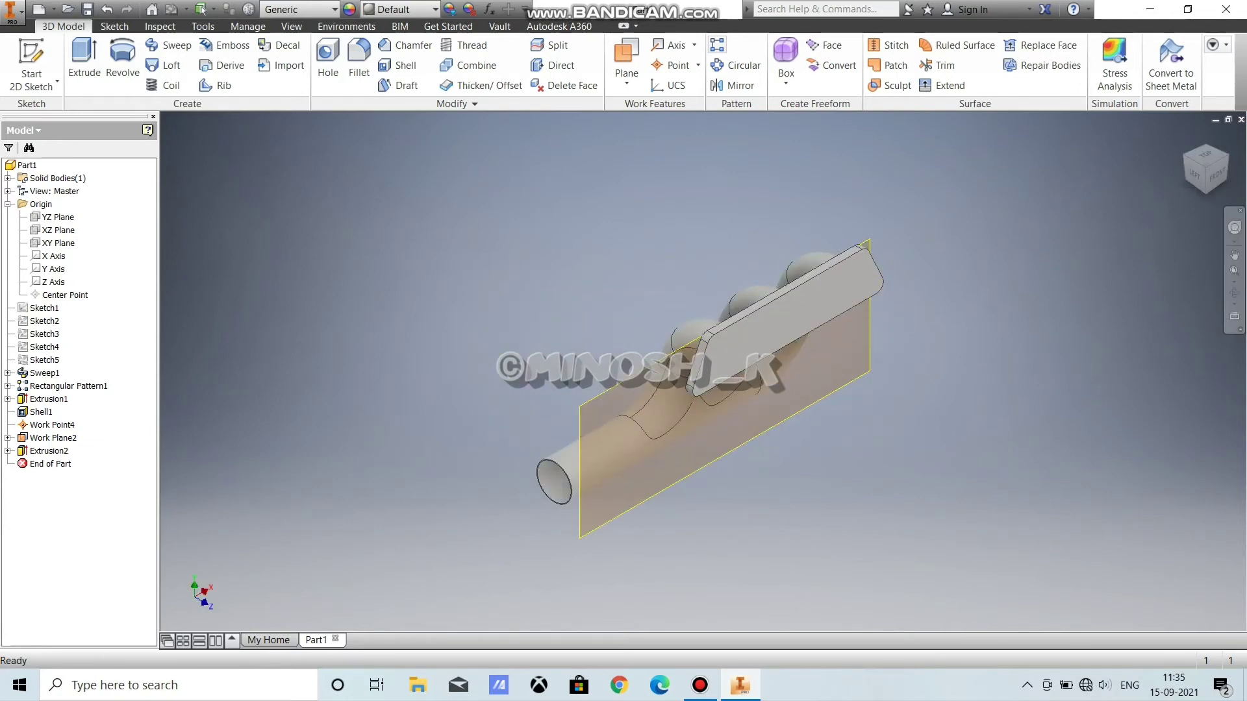
{"action": "left_click", "coordinate": [7, 451]}
{"action": "right_click", "coordinate": [41, 463]}
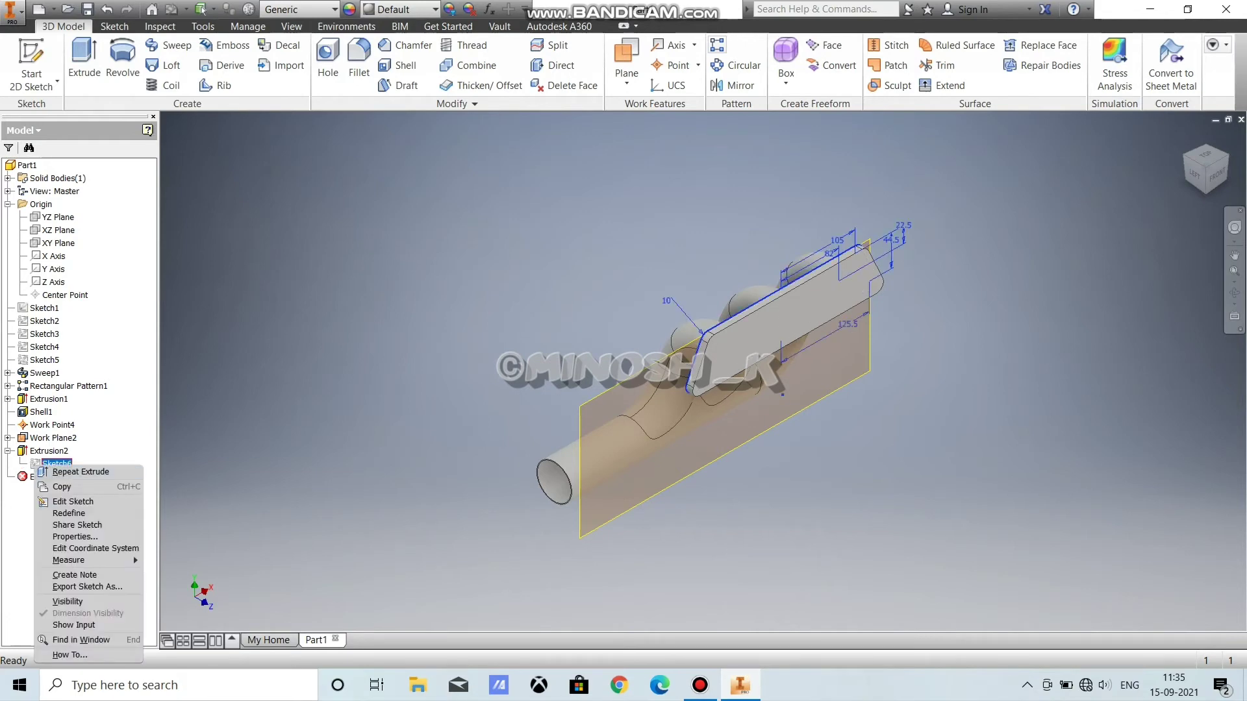
{"action": "left_click", "coordinate": [73, 501]}
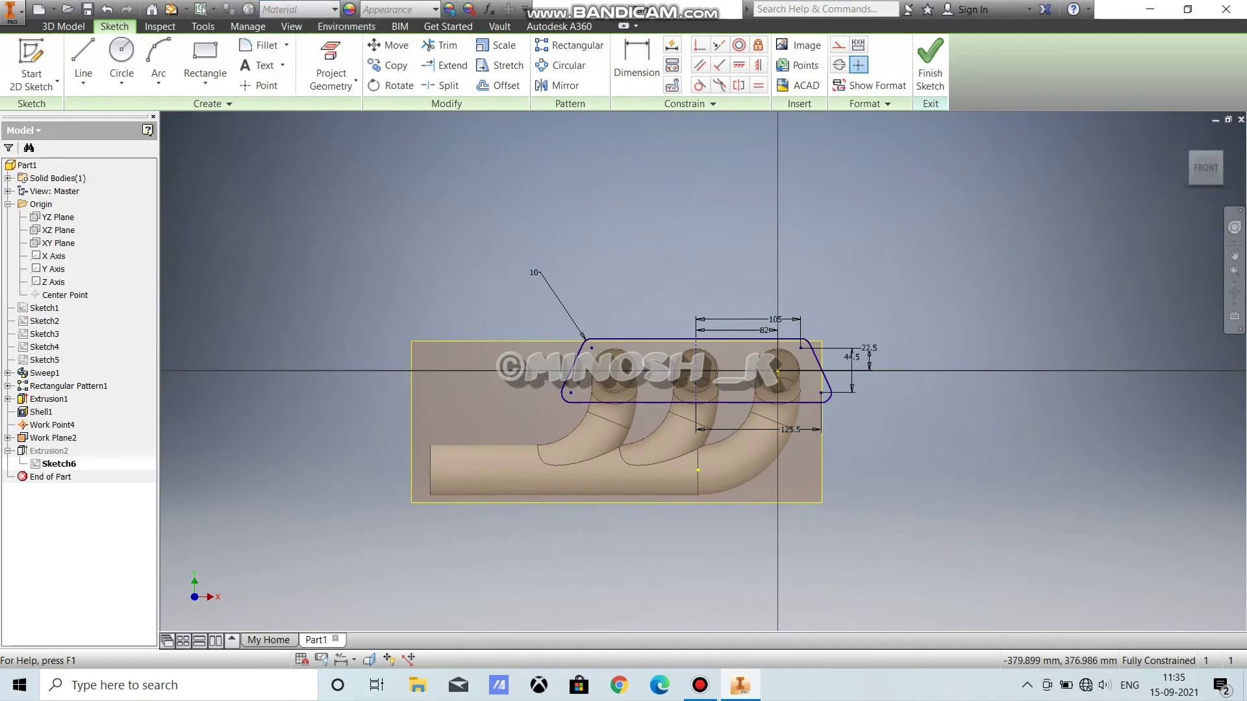
{"action": "left_click", "coordinate": [330, 68]}
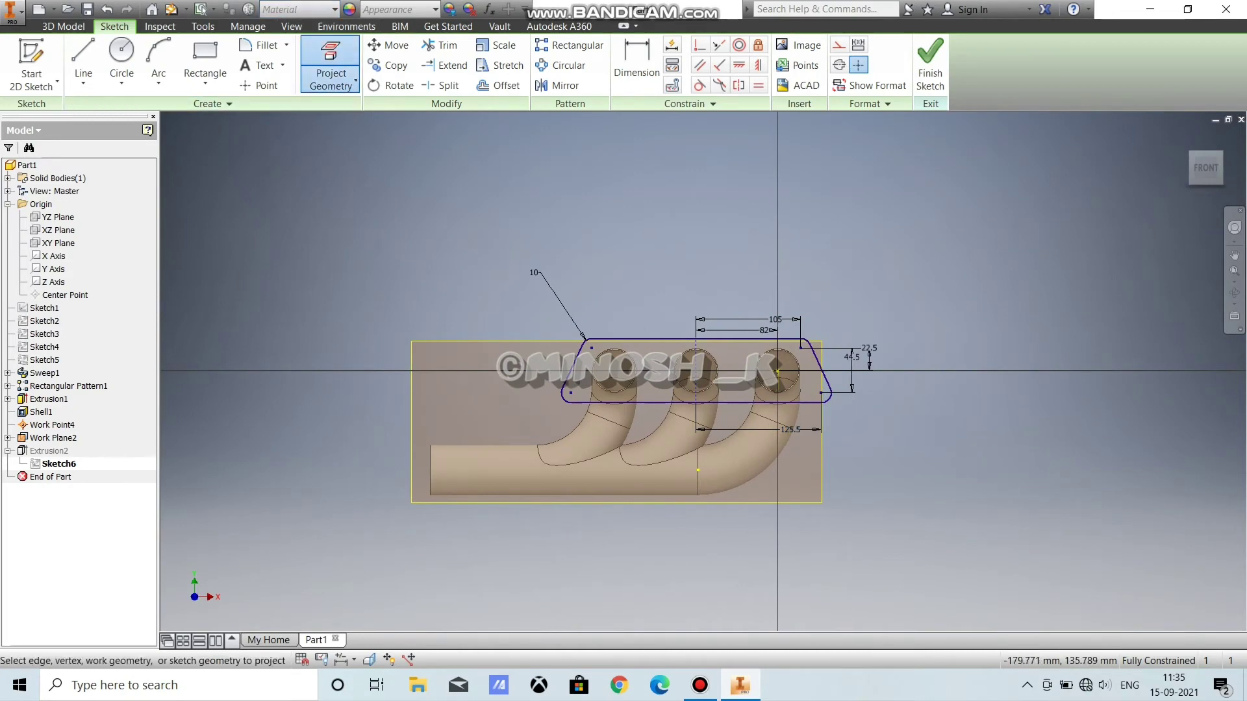
{"action": "scroll", "coordinate": [595, 367], "scroll_direction": "up", "scroll_amount": 3}
{"action": "scroll", "coordinate": [595, 367], "scroll_direction": "up", "scroll_amount": 2}
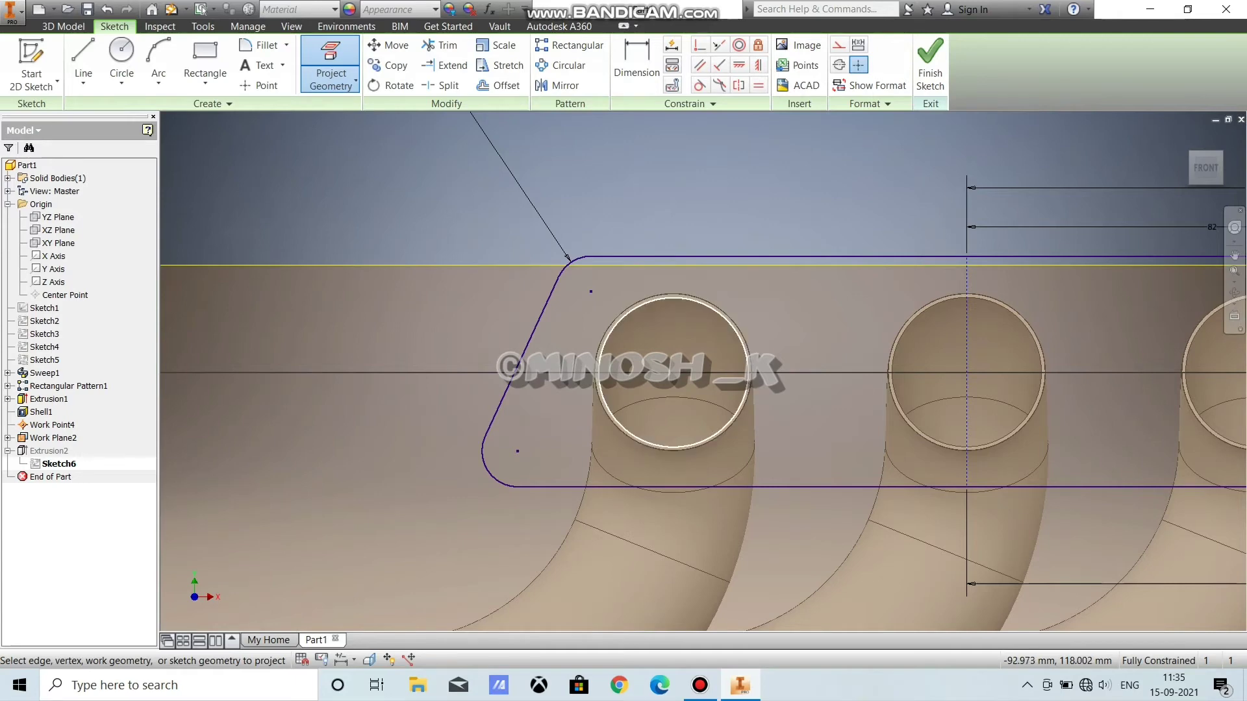
{"action": "left_click", "coordinate": [636, 307]}
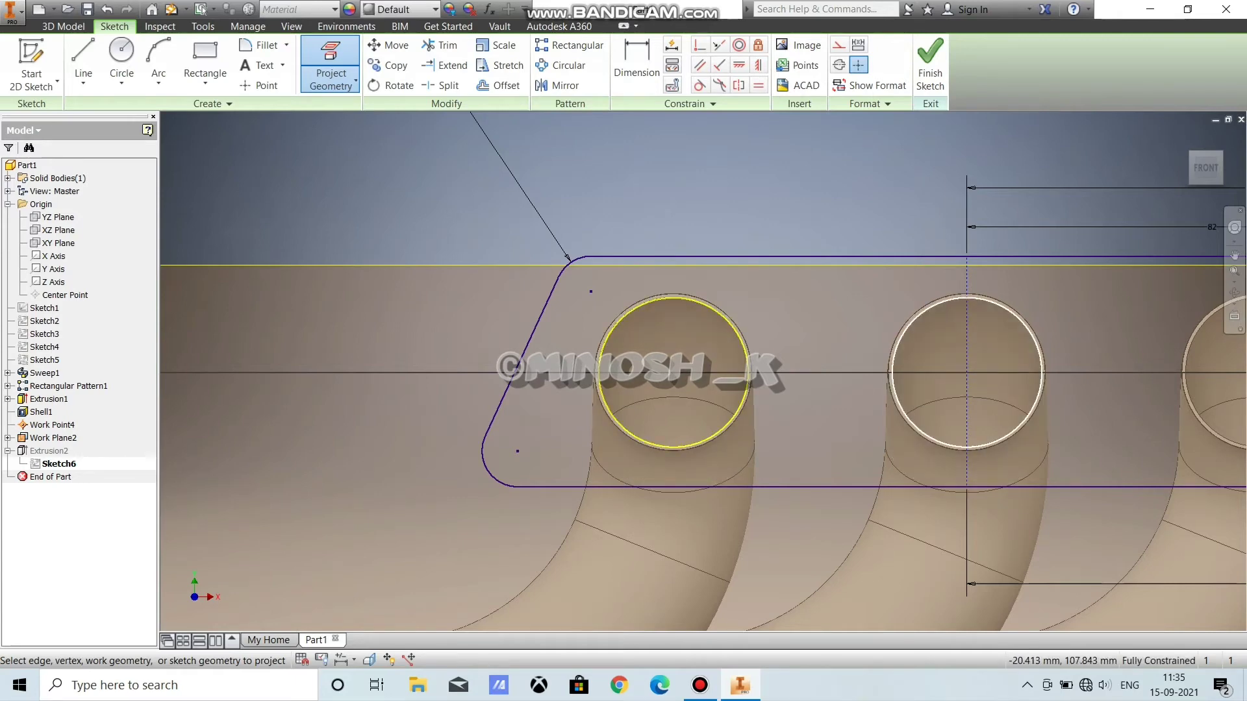
{"action": "left_click", "coordinate": [901, 336]}
{"action": "mouse_move", "coordinate": [940, 280]}
{"action": "middle_mouse_down"}
{"action": "mouse_move", "coordinate": [817, 296]}
{"action": "mouse_move", "coordinate": [418, 272]}
{"action": "middle_mouse_up"}
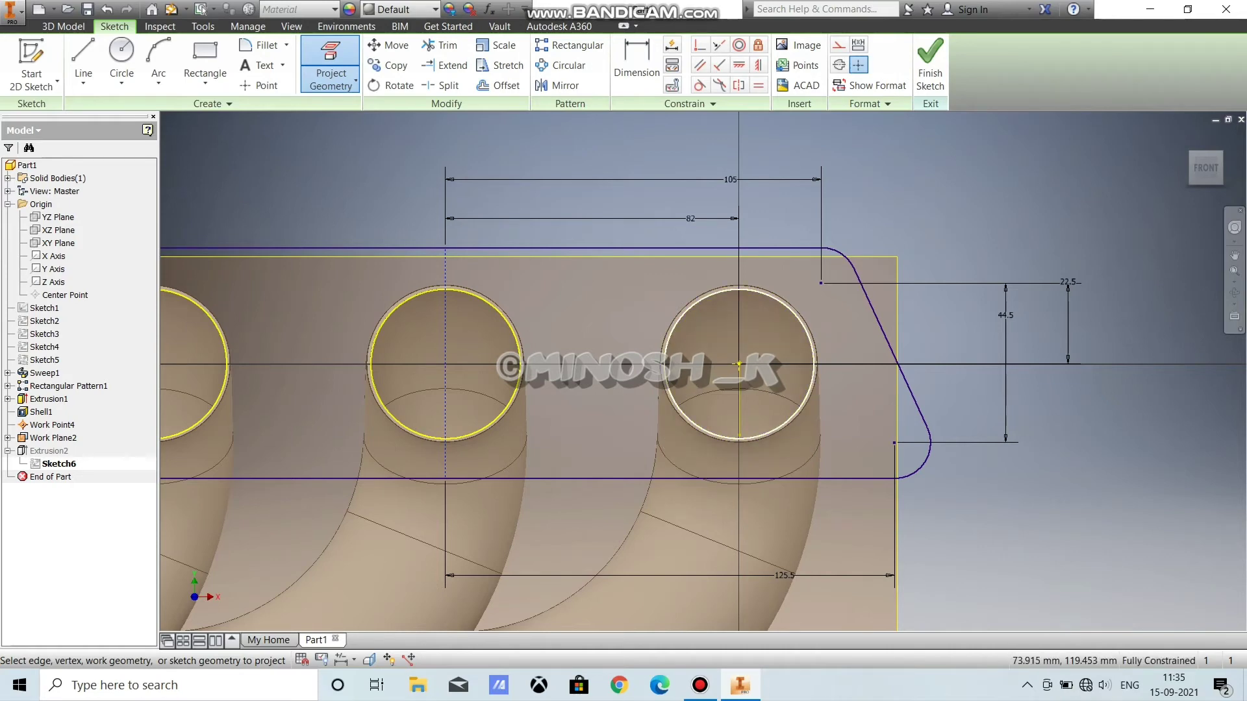
{"action": "left_click", "coordinate": [738, 440]}
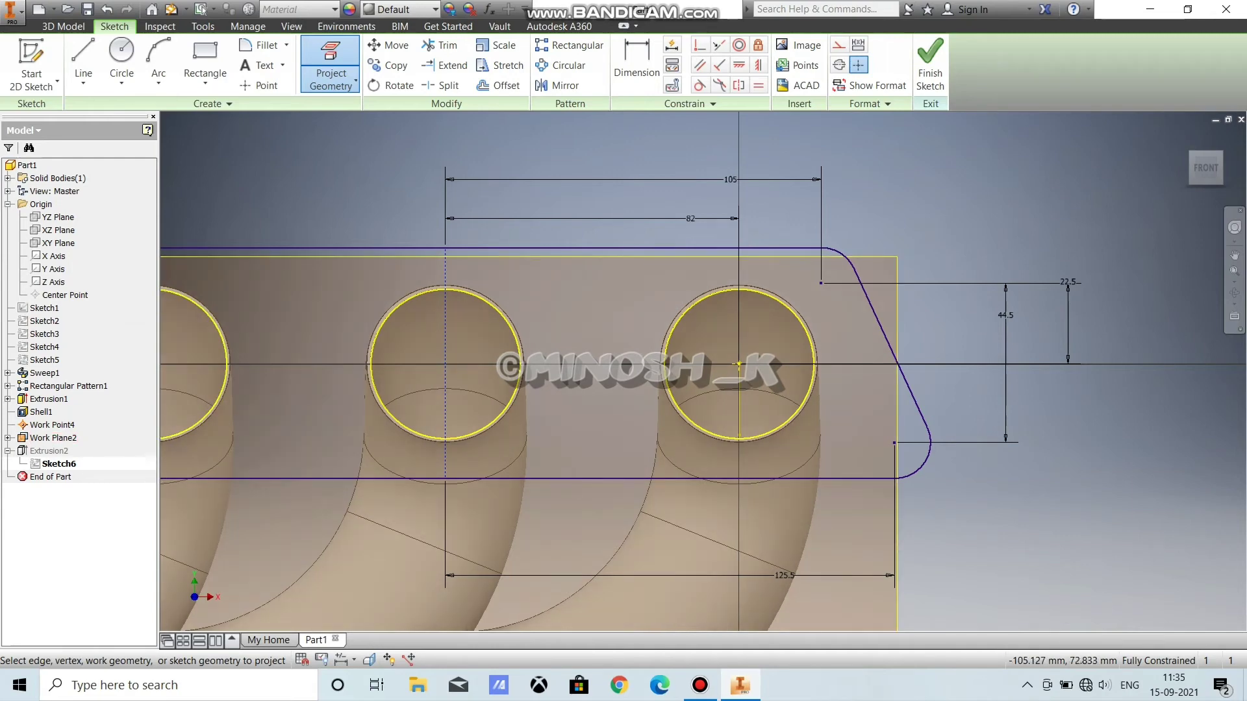
{"action": "left_click", "coordinate": [931, 65]}
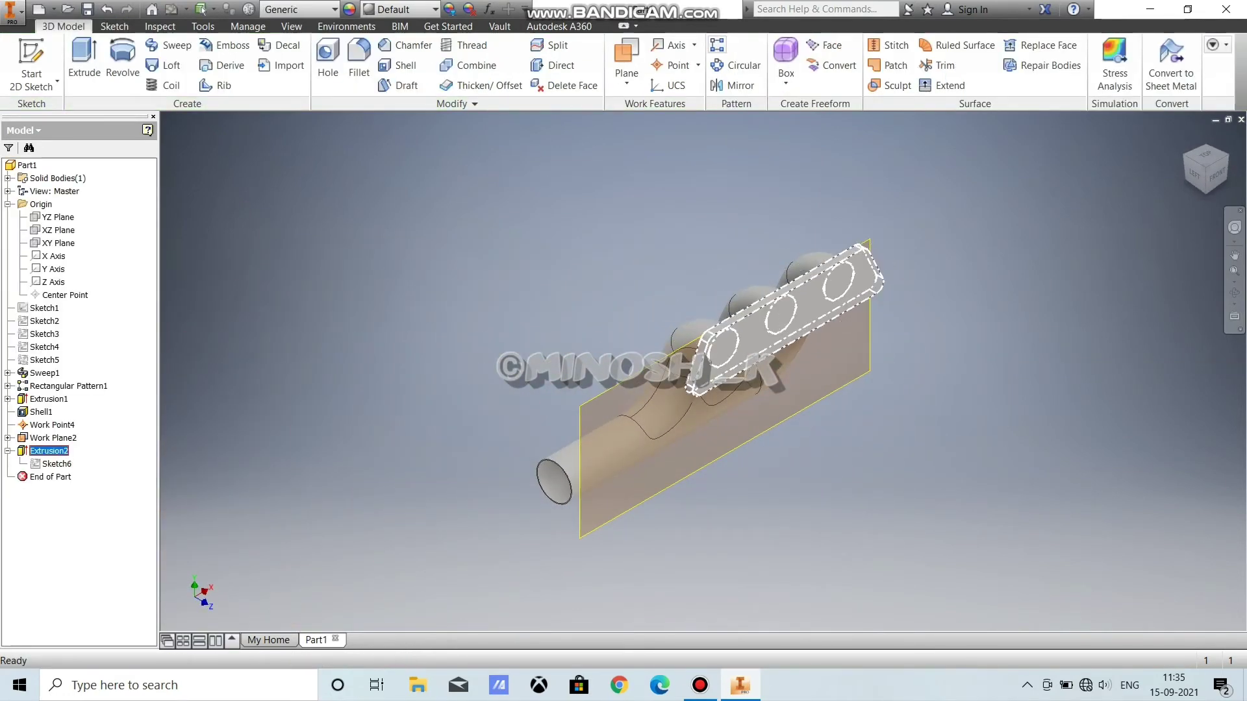
Step: Delete the existing solid flange extrusion but keep its consumed sketch
{"action": "right_click", "coordinate": [42, 451]}
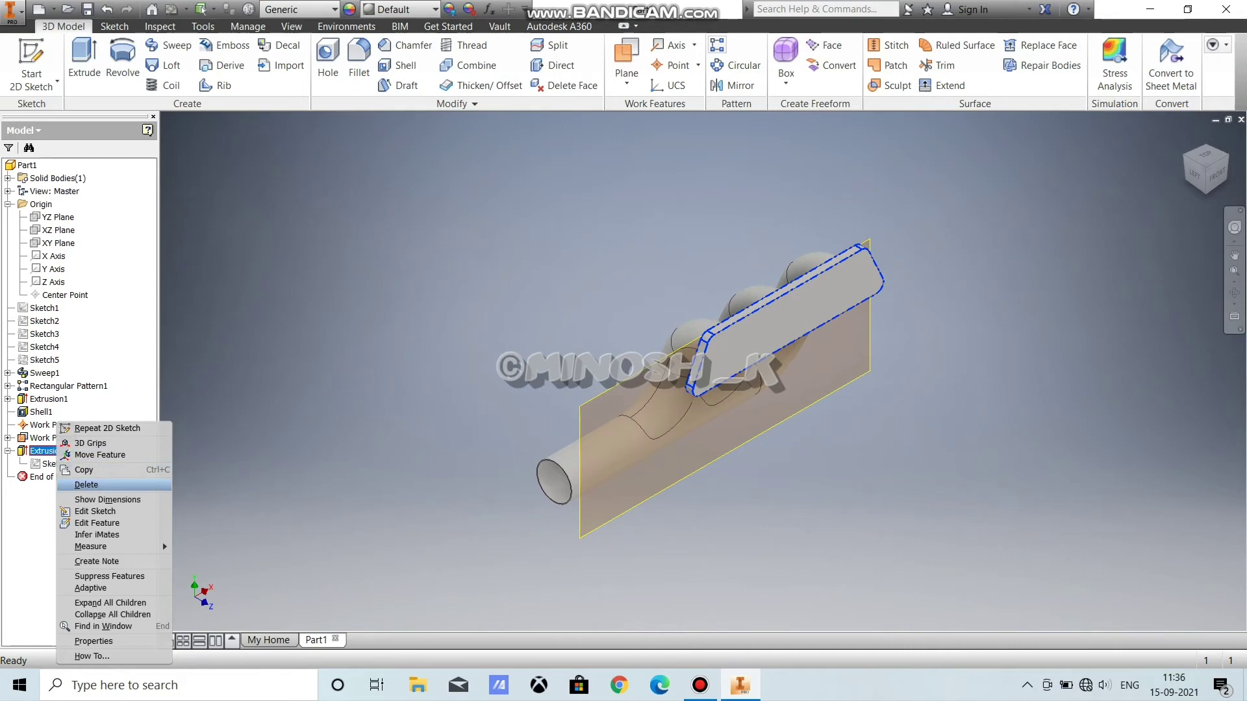
{"action": "left_click", "coordinate": [87, 484]}
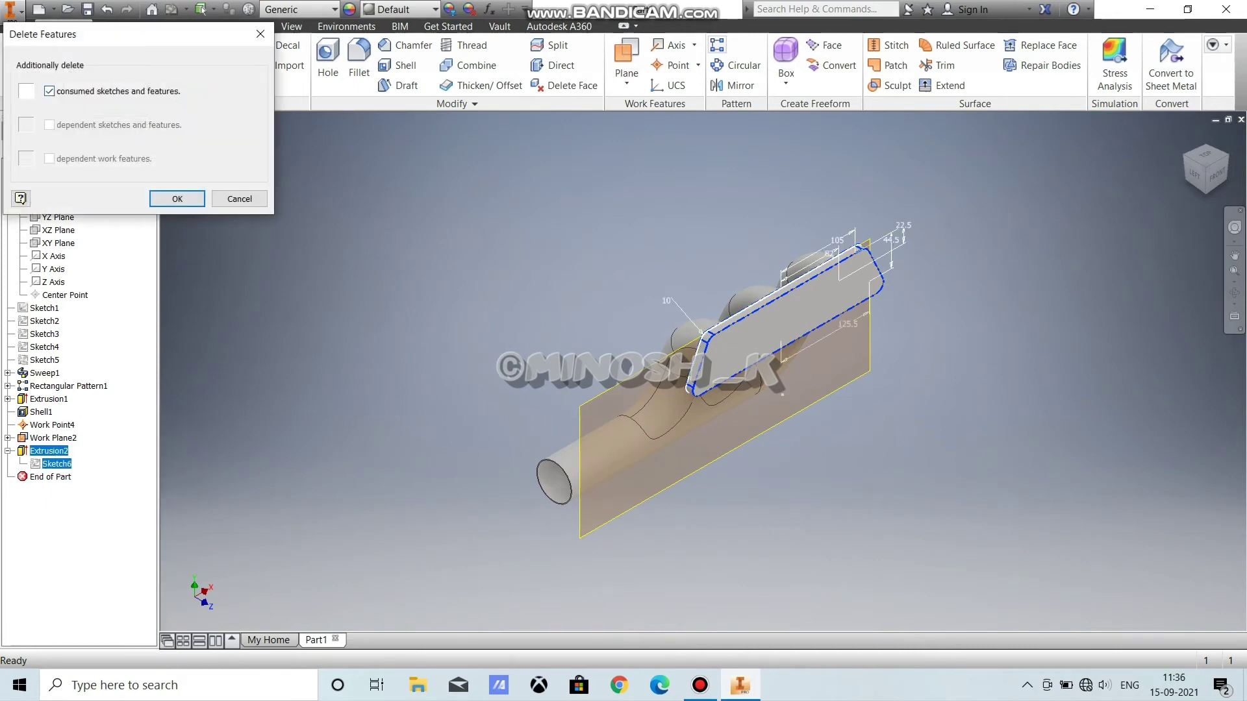
{"action": "left_click", "coordinate": [177, 199]}
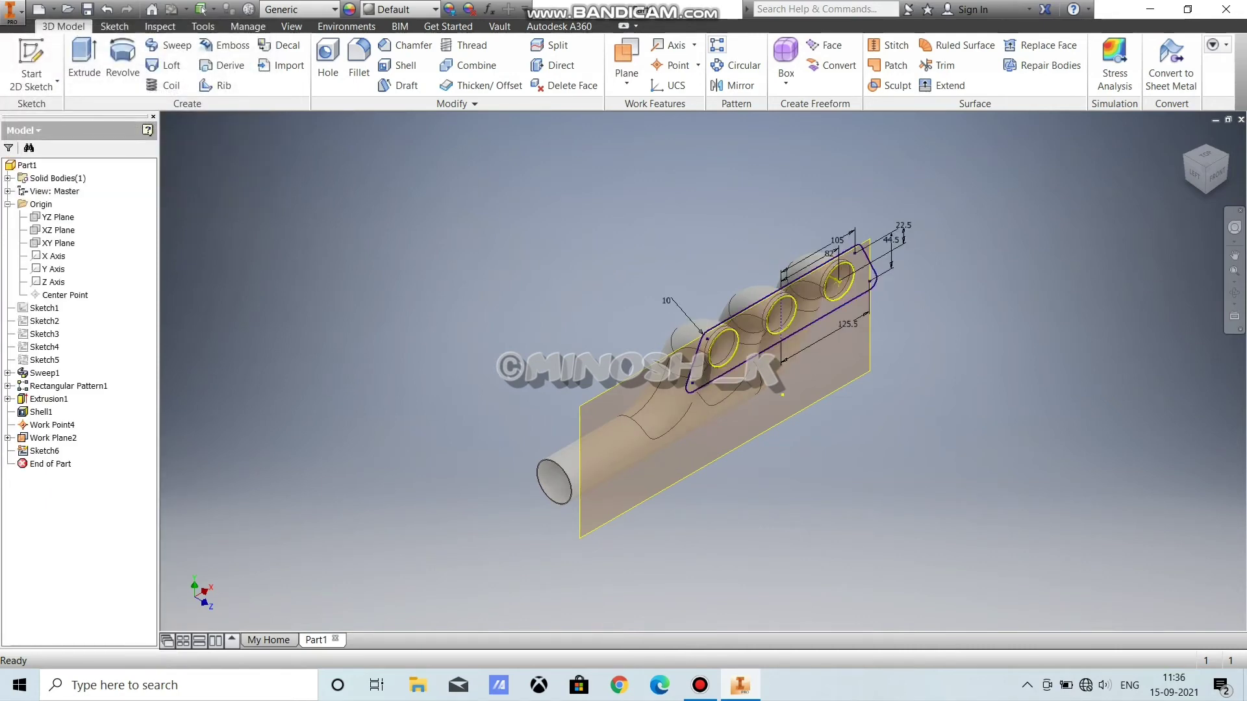
Step: Extrude the flange profile without the three pipe openings 10 mm outward, joined to the manifold
{"action": "left_click", "coordinate": [84, 61]}
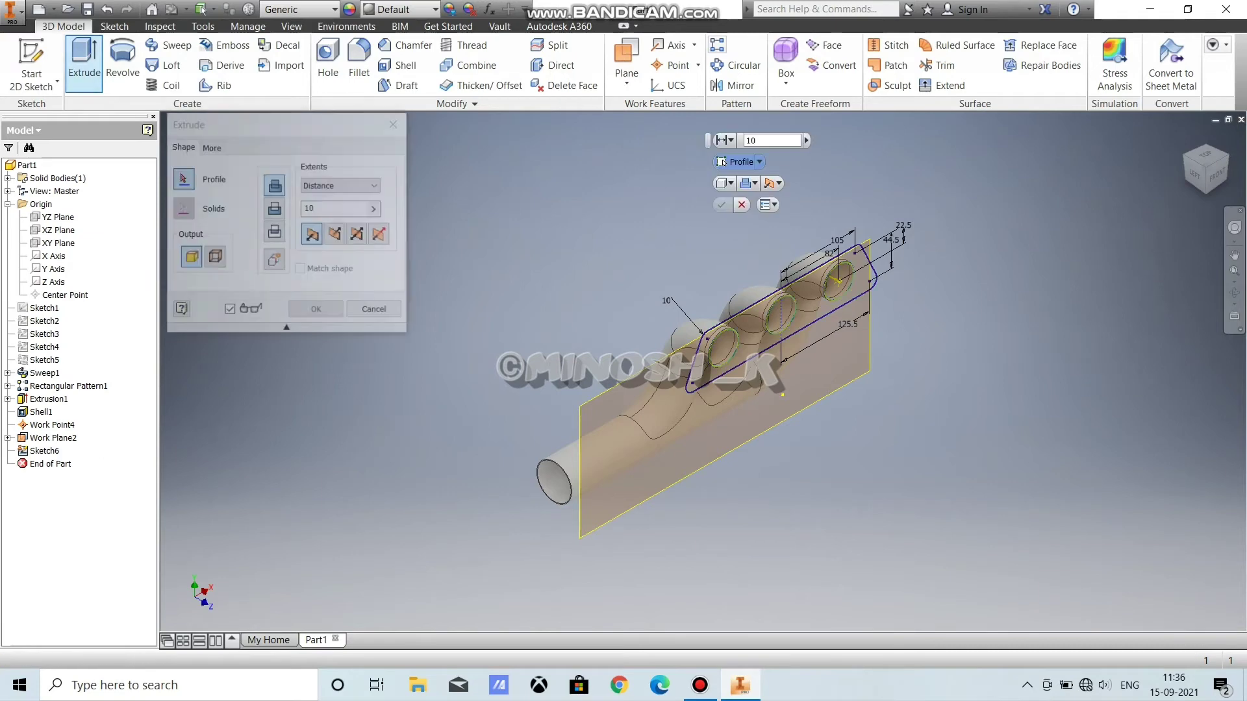
{"action": "scroll", "coordinate": [722, 163], "scroll_direction": "down", "scroll_amount": 3}
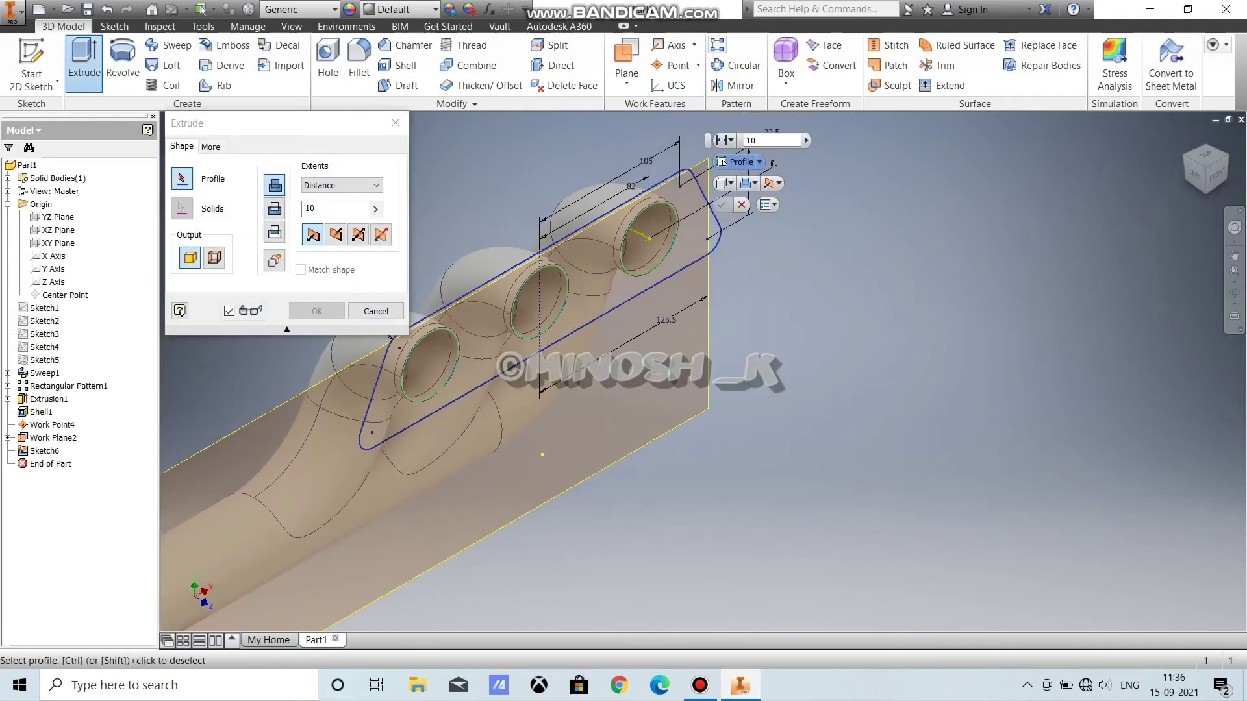
{"action": "left_click", "coordinate": [590, 294]}
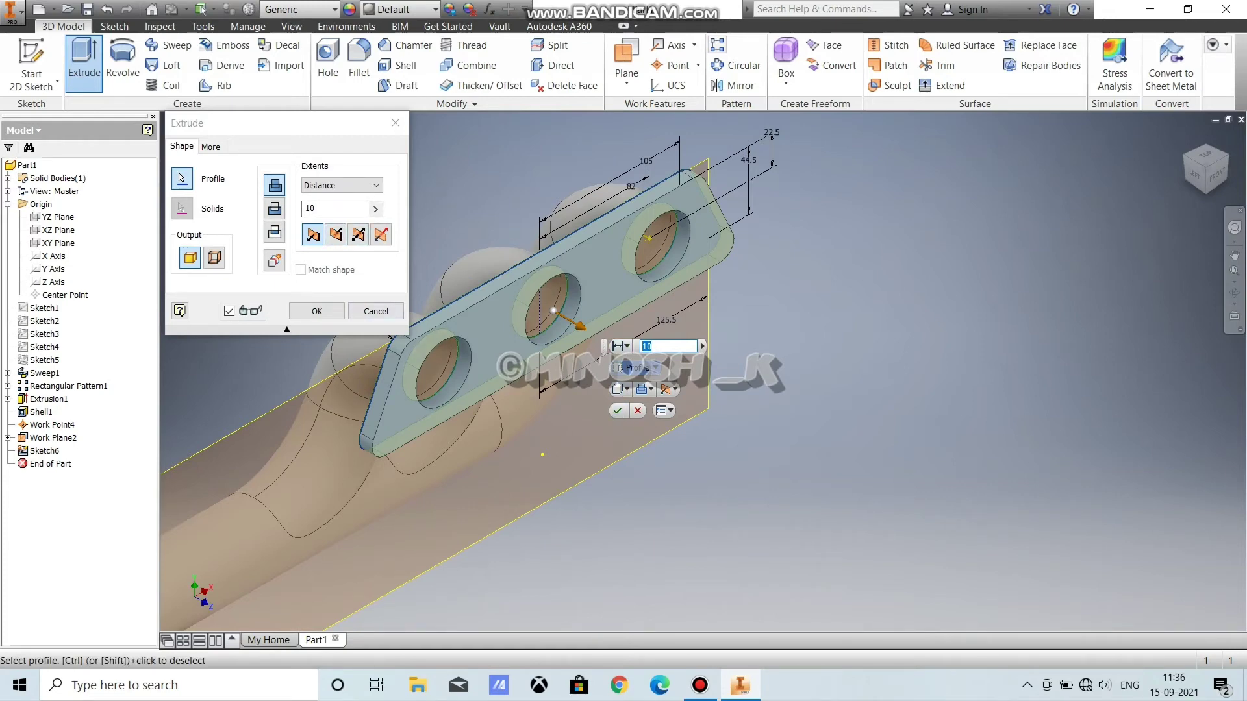
{"action": "left_click", "coordinate": [317, 311]}
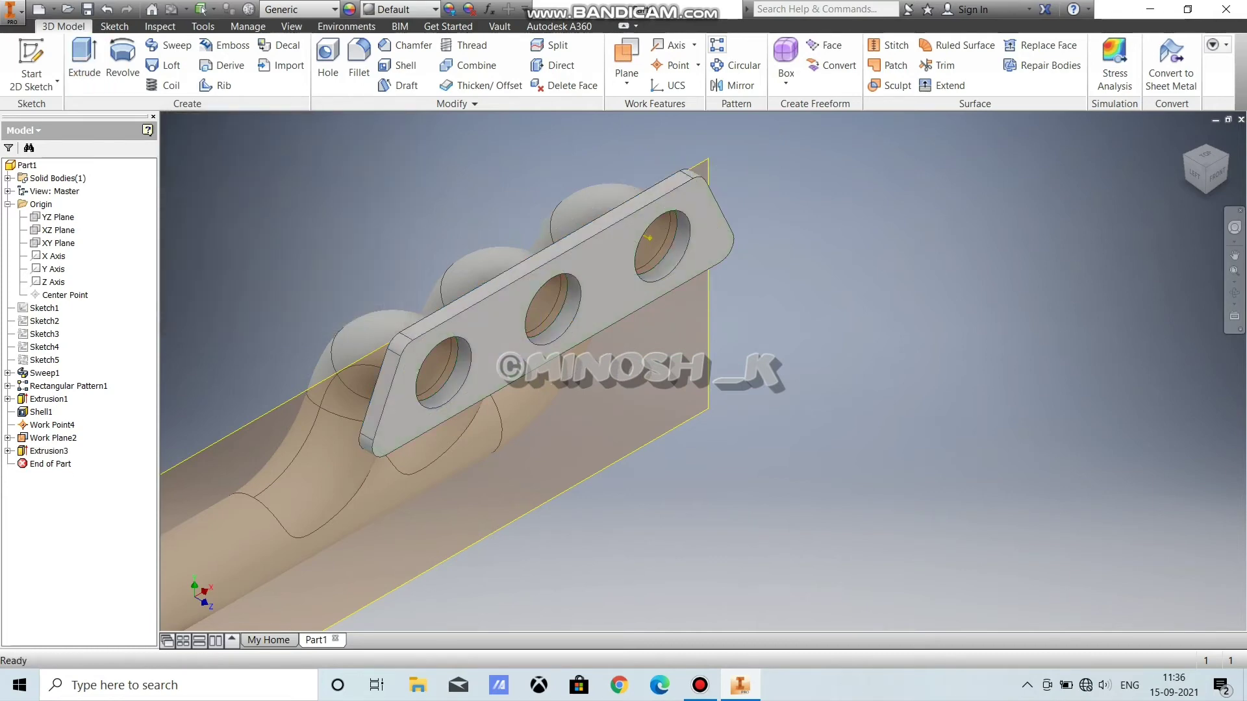
Step: On the work plane at the pipe openings, sketch eight points in two rows of four around the openings and slice the graphics
{"action": "middle_click_drag", "start_coordinate": [532, 311], "coordinate": [481, 299], "text": "shift"}
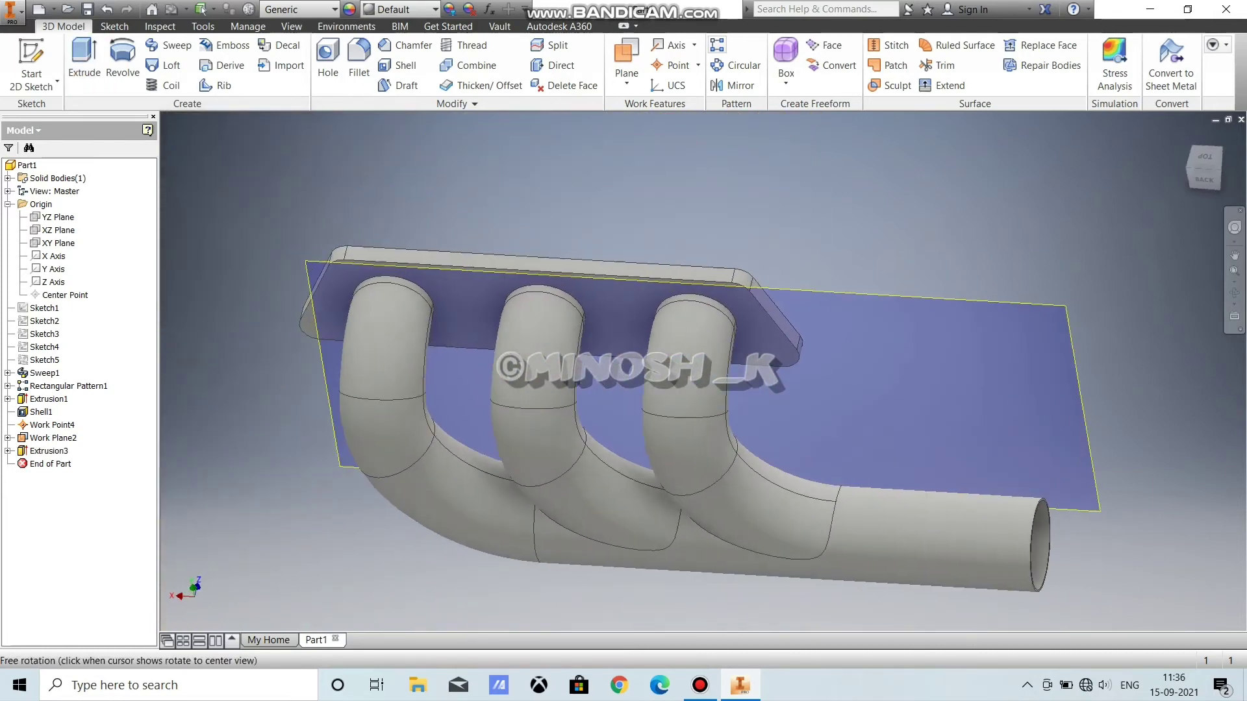
{"action": "middle_click_drag", "start_coordinate": [649, 364], "coordinate": [559, 364], "text": "shift"}
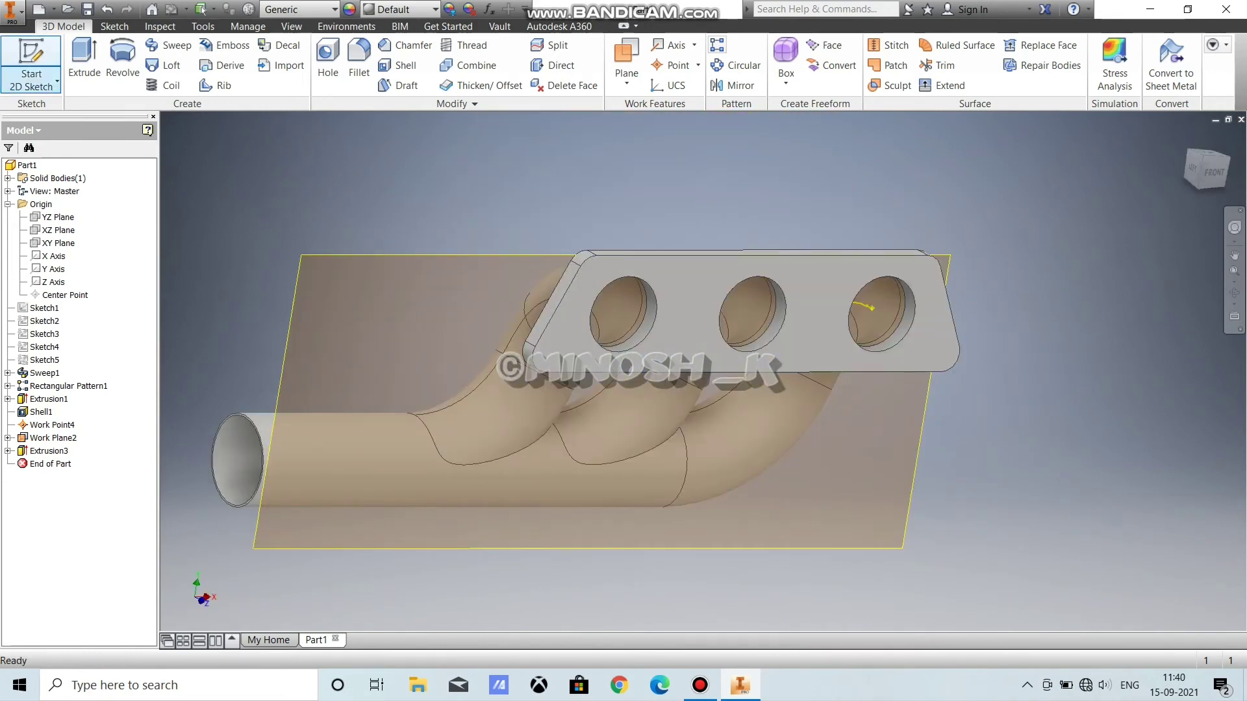
{"action": "left_click", "coordinate": [32, 65]}
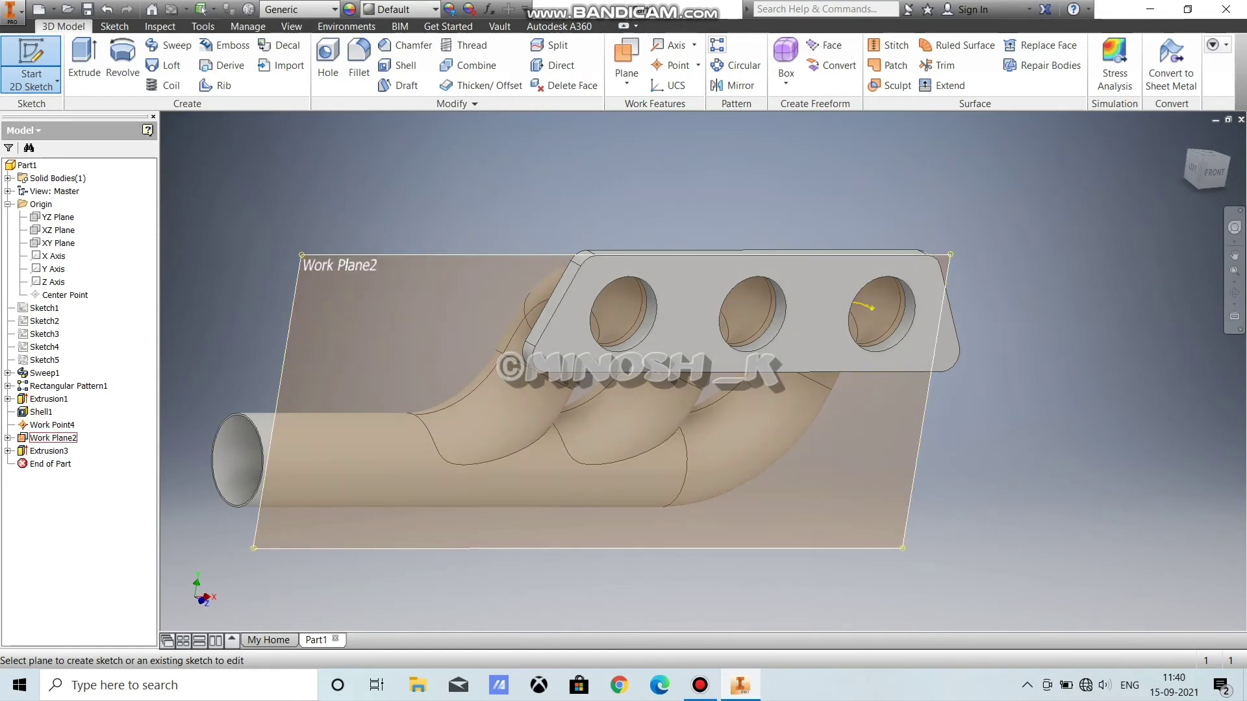
{"action": "left_click", "coordinate": [872, 308]}
{"action": "middle_click_drag", "start_coordinate": [857, 239], "coordinate": [878, 358]}
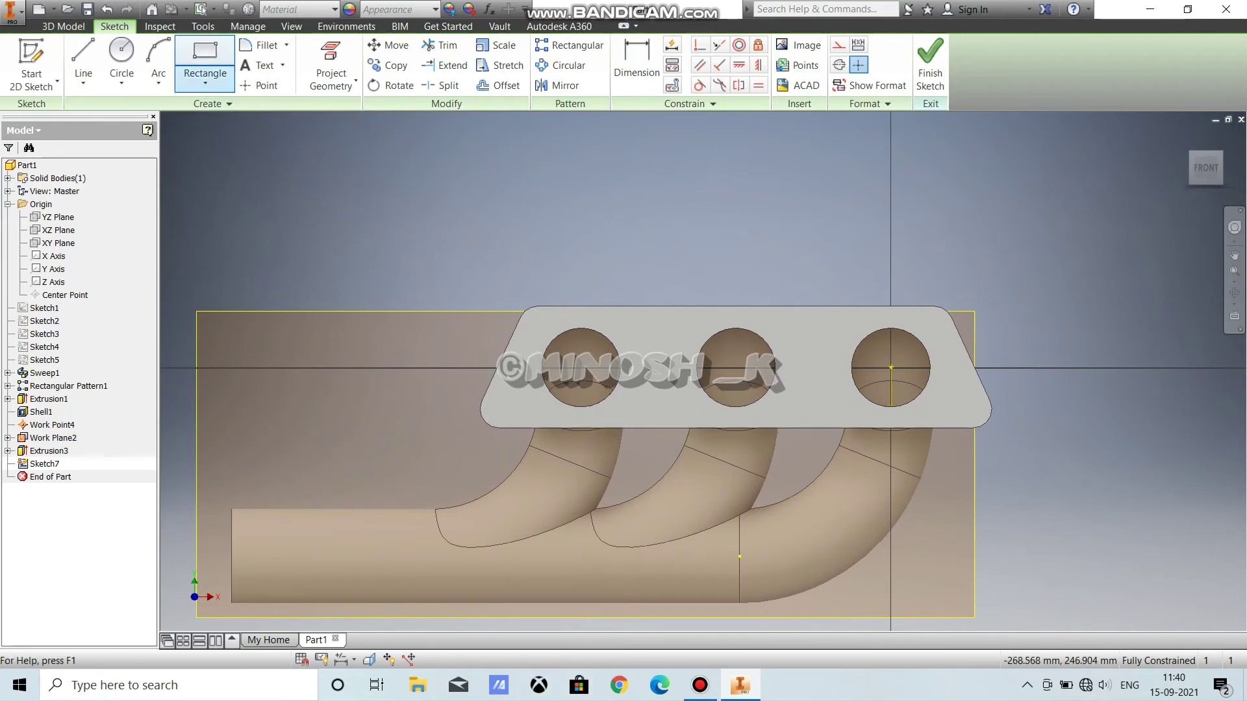
{"action": "left_click", "coordinate": [259, 85]}
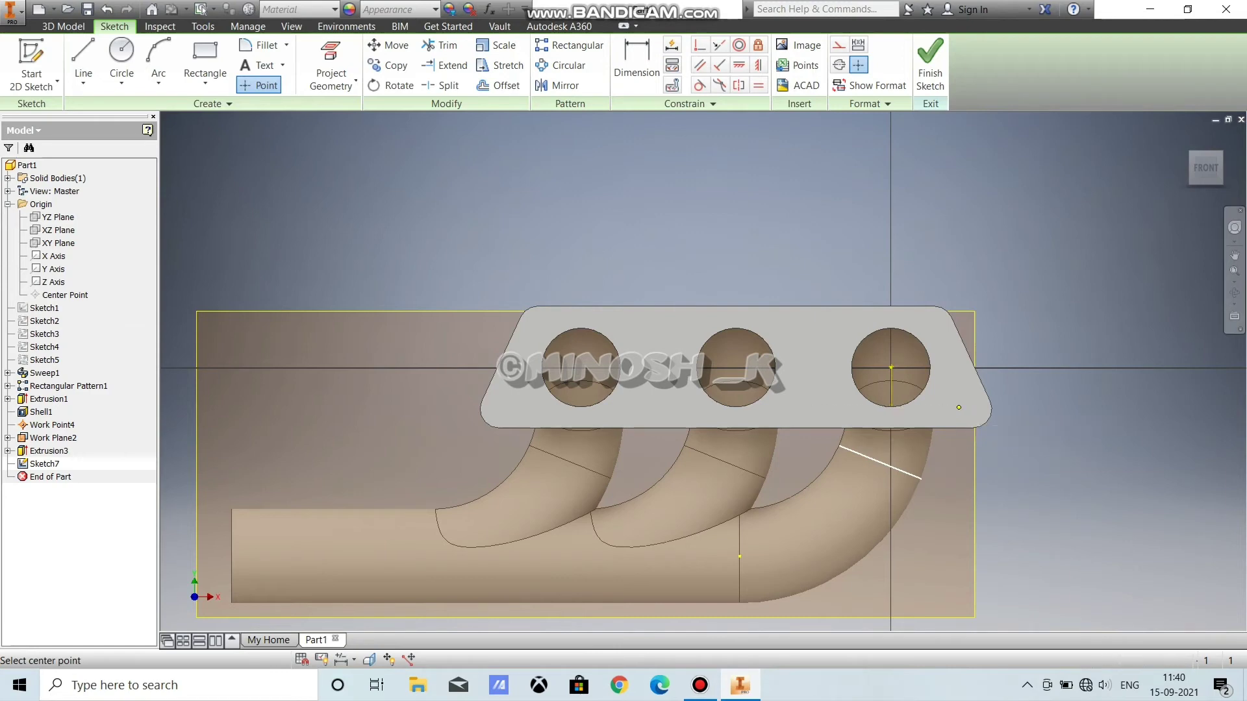
{"action": "right_click", "coordinate": [654, 244]}
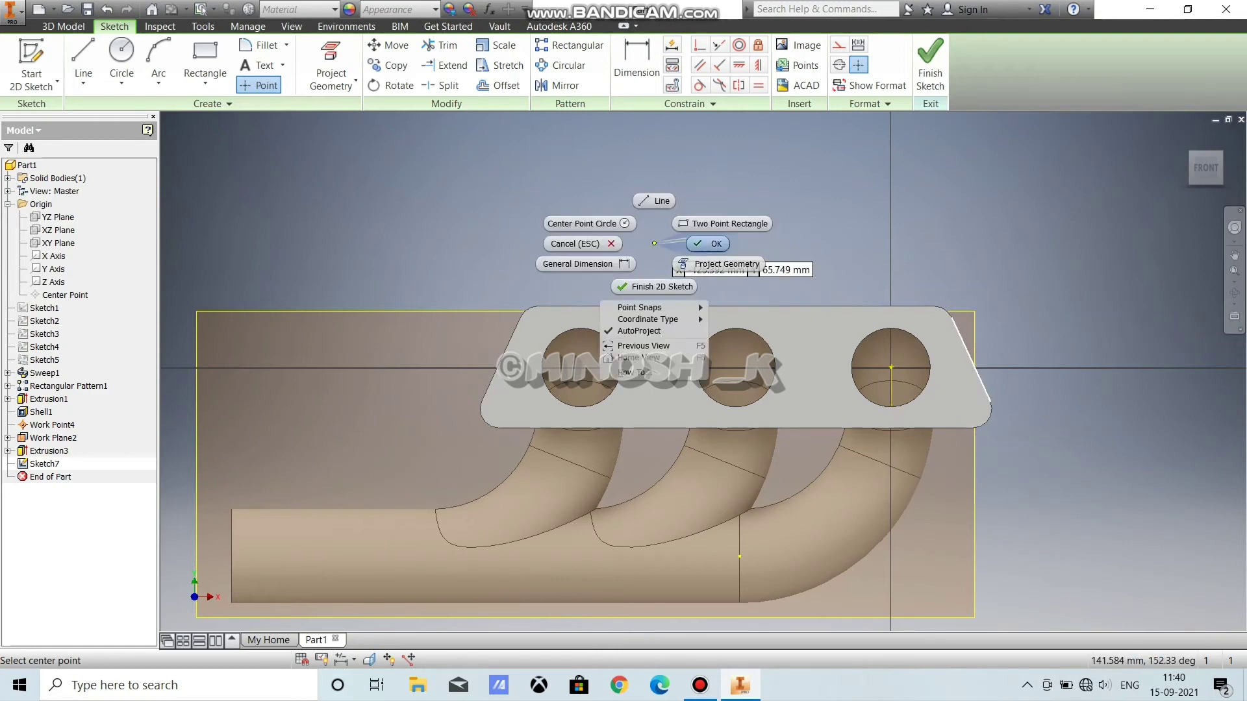
{"action": "left_click", "coordinate": [708, 244]}
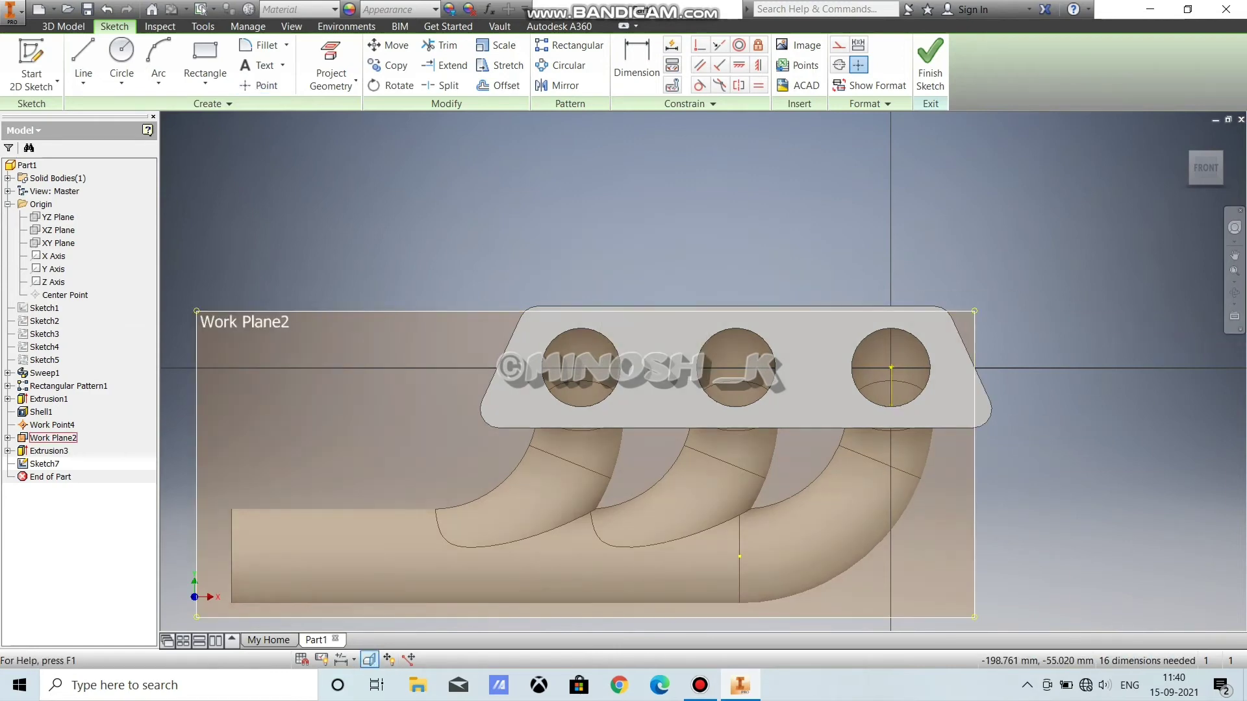
{"action": "key", "text": "F7"}
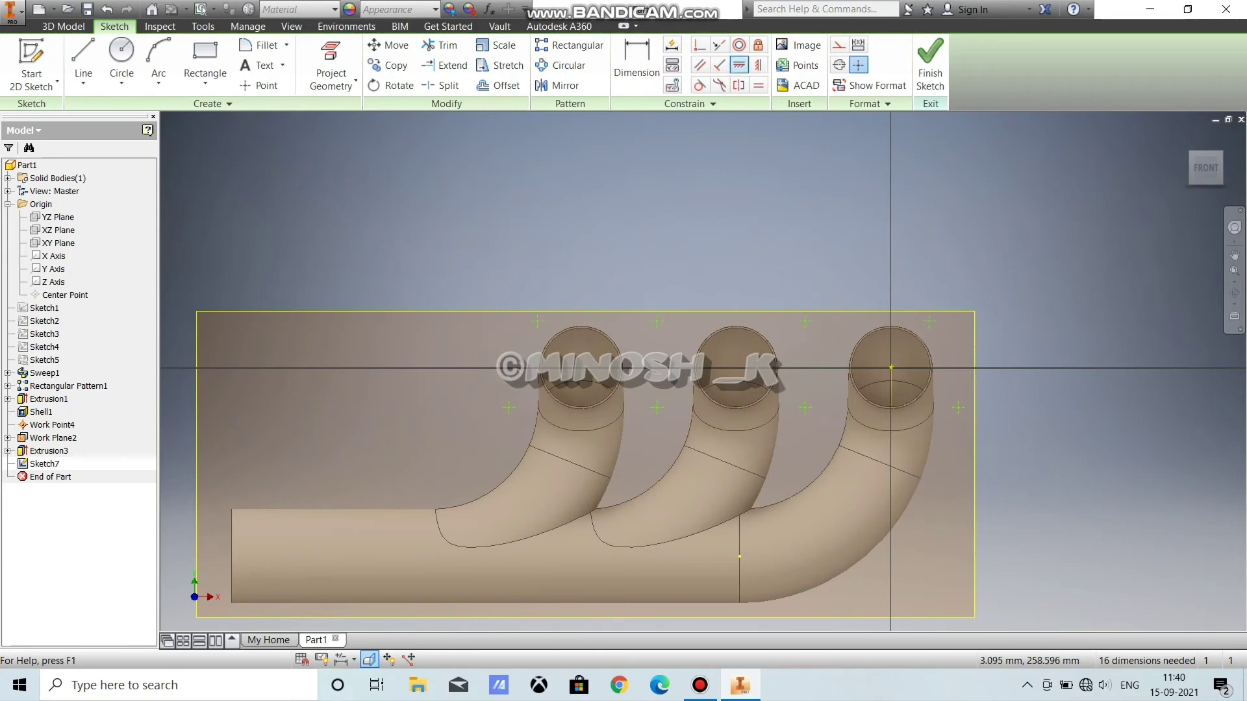
Step: Vertically align the upper and lower points of both inner pairs, and project the centre point of the right-hand pipe opening
{"action": "left_click", "coordinate": [739, 65]}
{"action": "left_click", "coordinate": [758, 65]}
{"action": "left_click", "coordinate": [657, 321]}
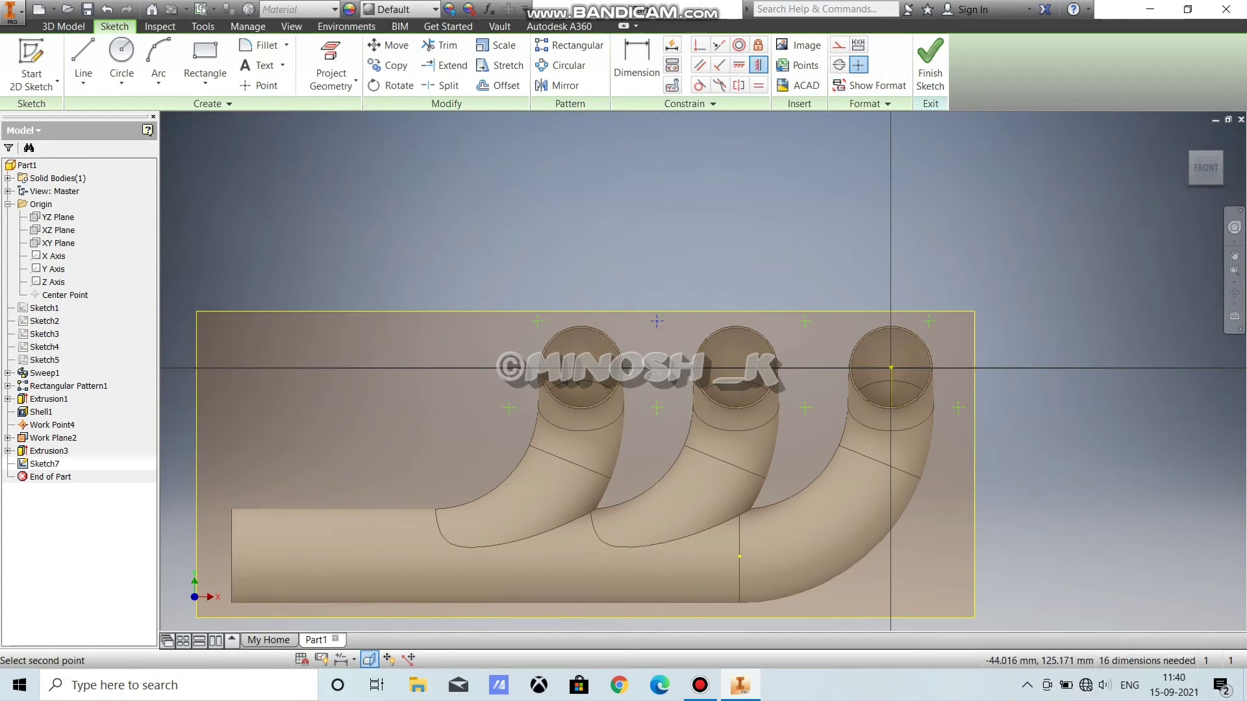
{"action": "left_click", "coordinate": [657, 407]}
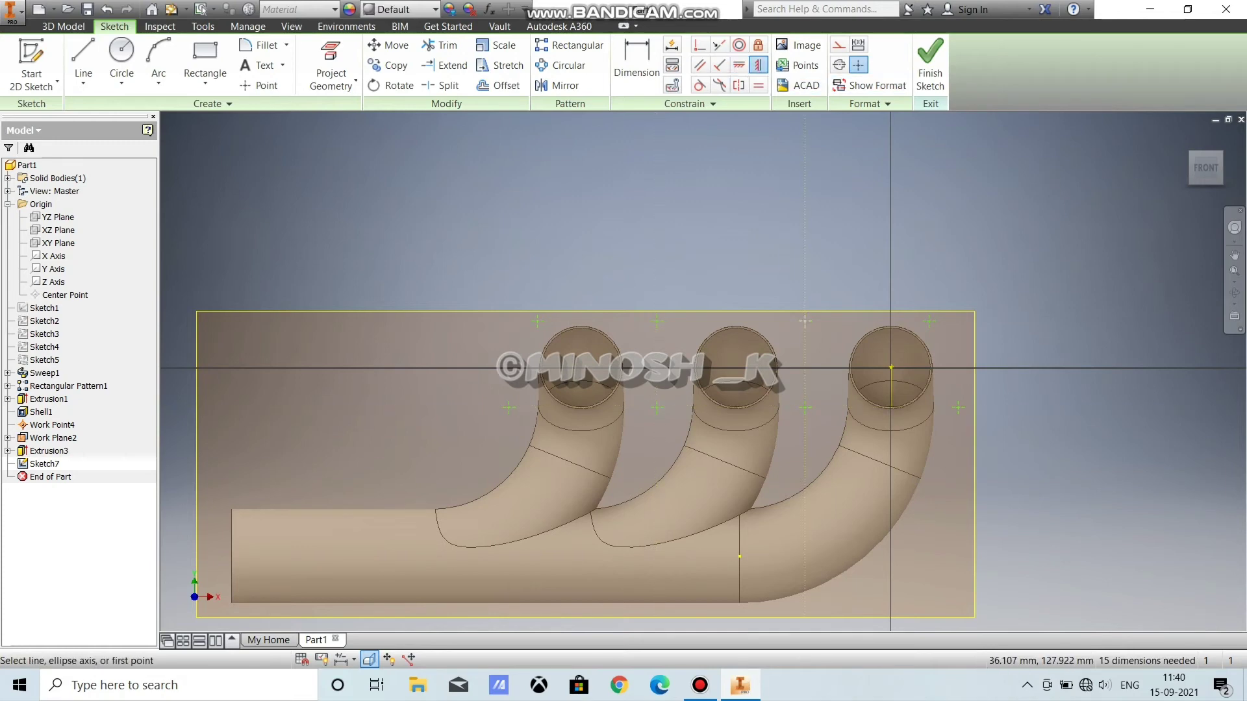
{"action": "left_click", "coordinate": [805, 321]}
{"action": "left_click", "coordinate": [805, 407]}
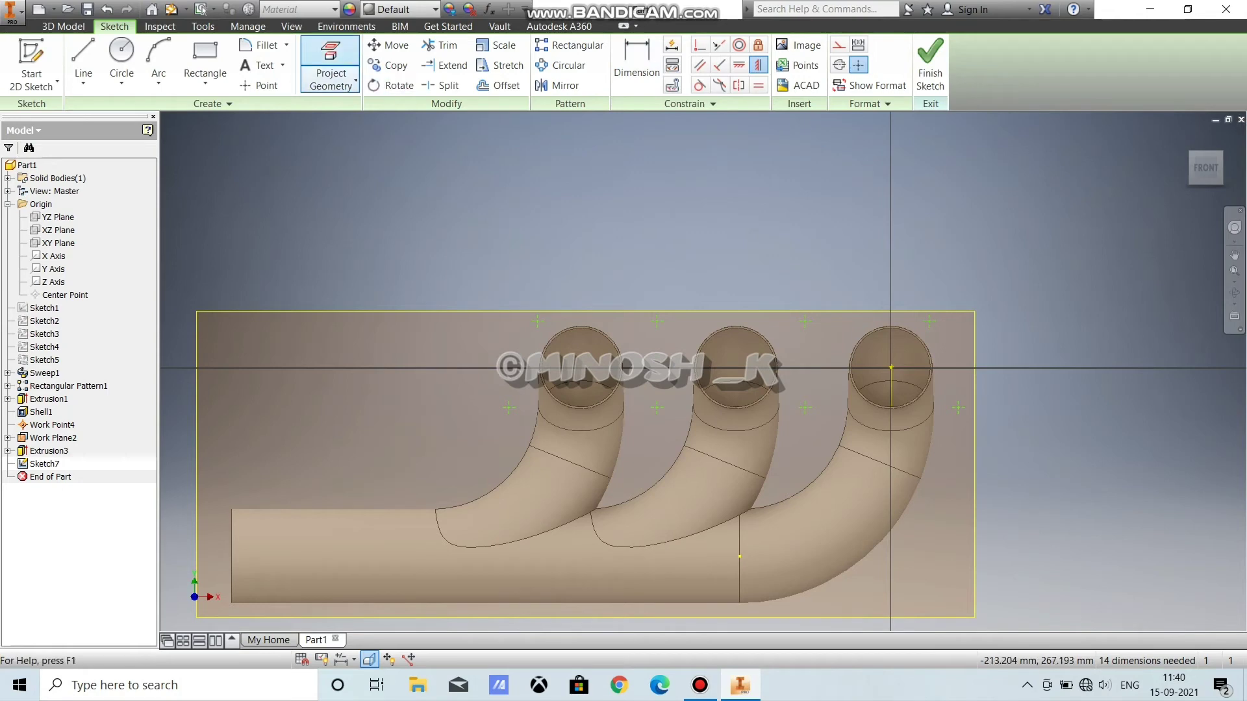
{"action": "left_click", "coordinate": [330, 65]}
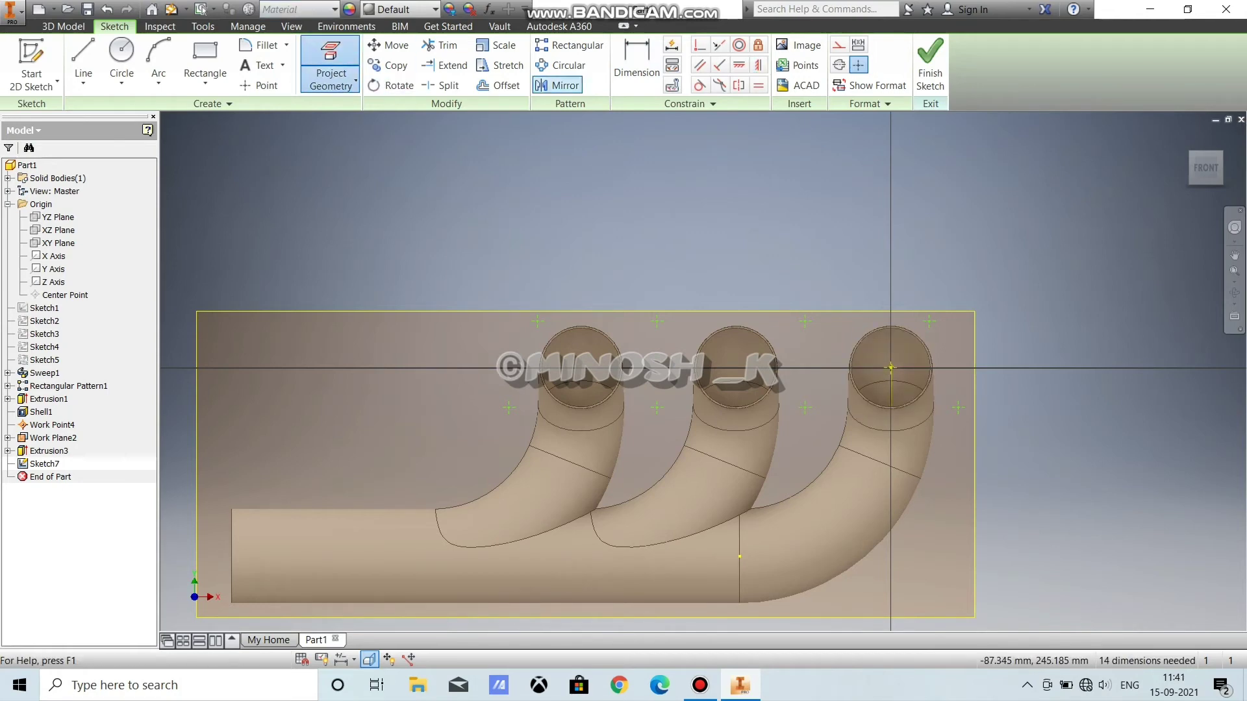
Step: Dimension the horizontal distance between the two leftmost points of the upper row as 64 mm
{"action": "left_click", "coordinate": [637, 62]}
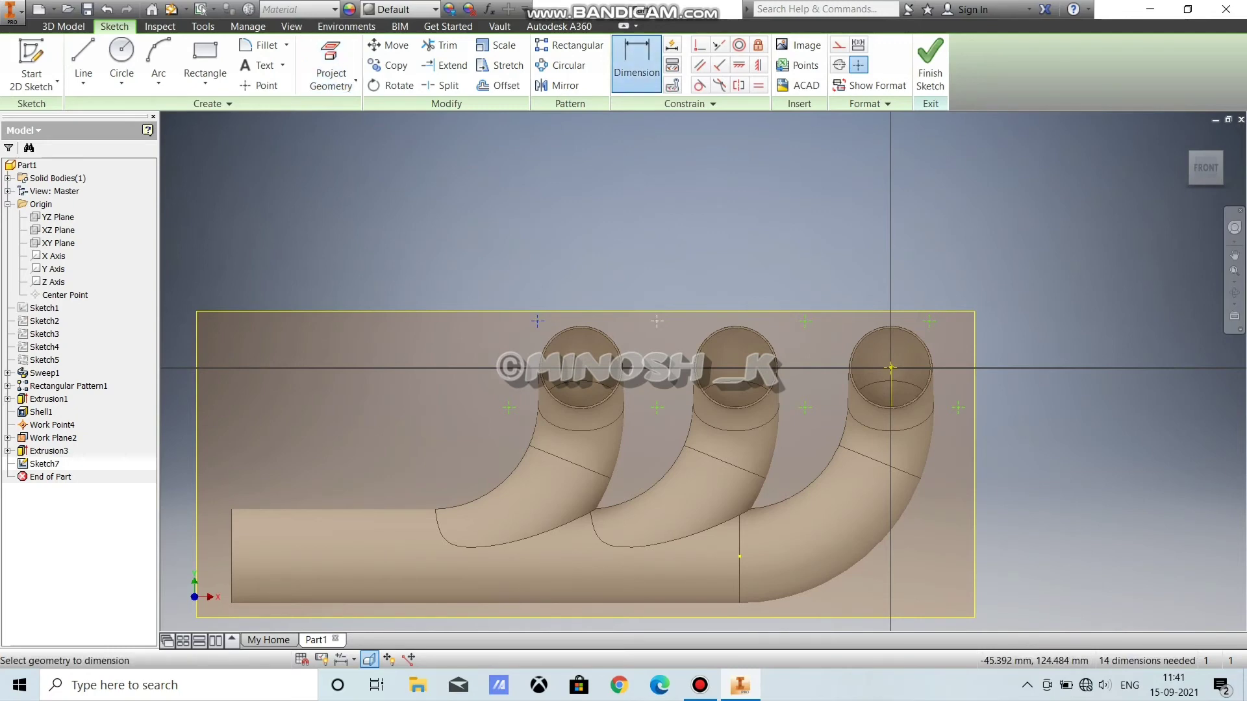
{"action": "left_click", "coordinate": [657, 320]}
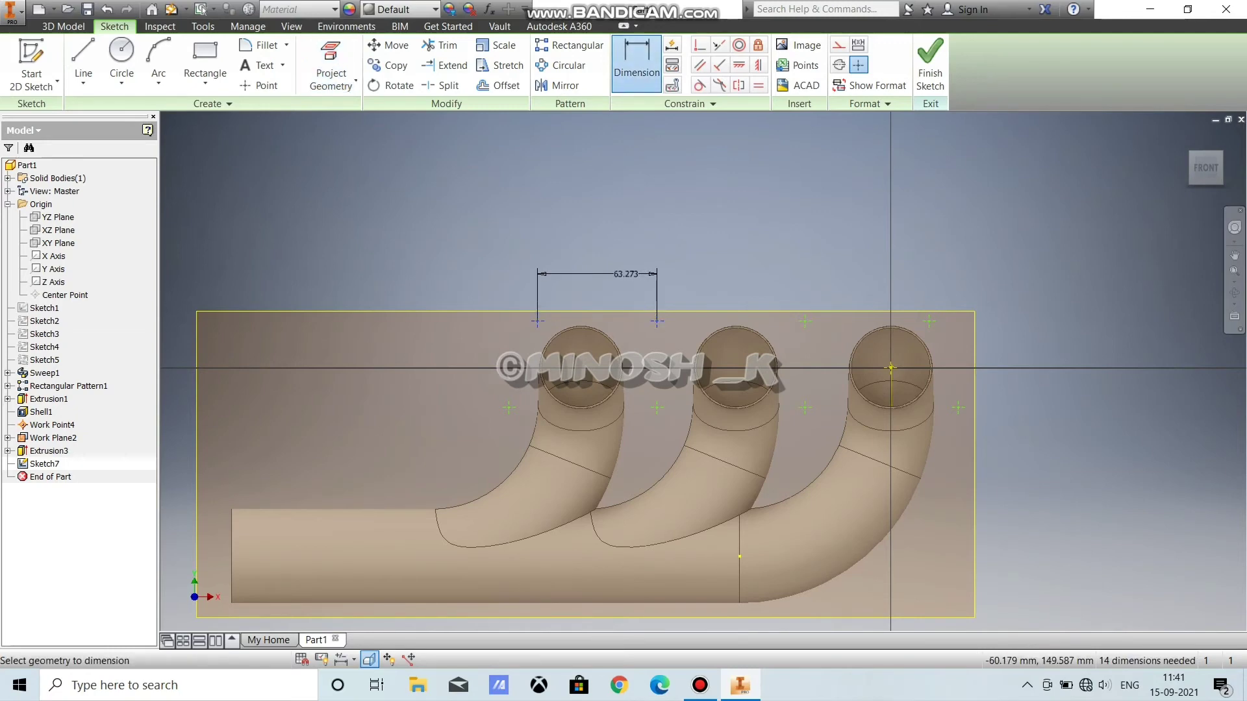
{"action": "left_click", "coordinate": [625, 274]}
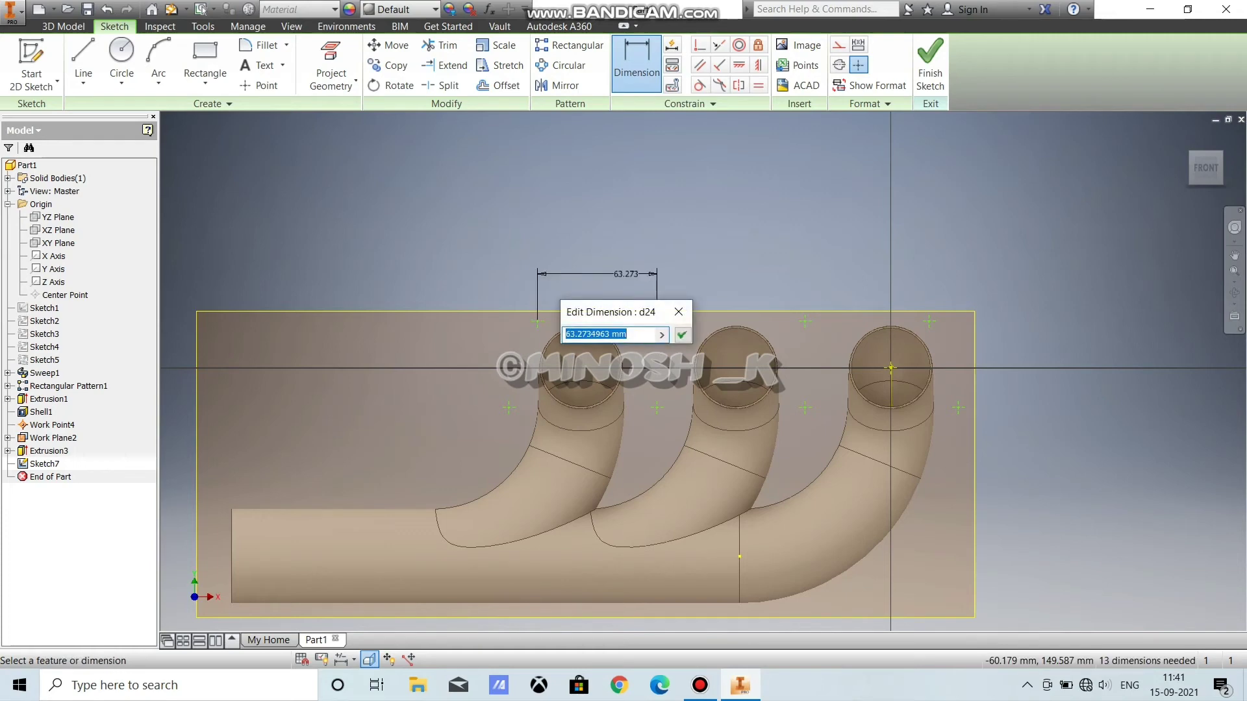
{"action": "type", "text": "64"}
{"action": "key", "text": "Return"}
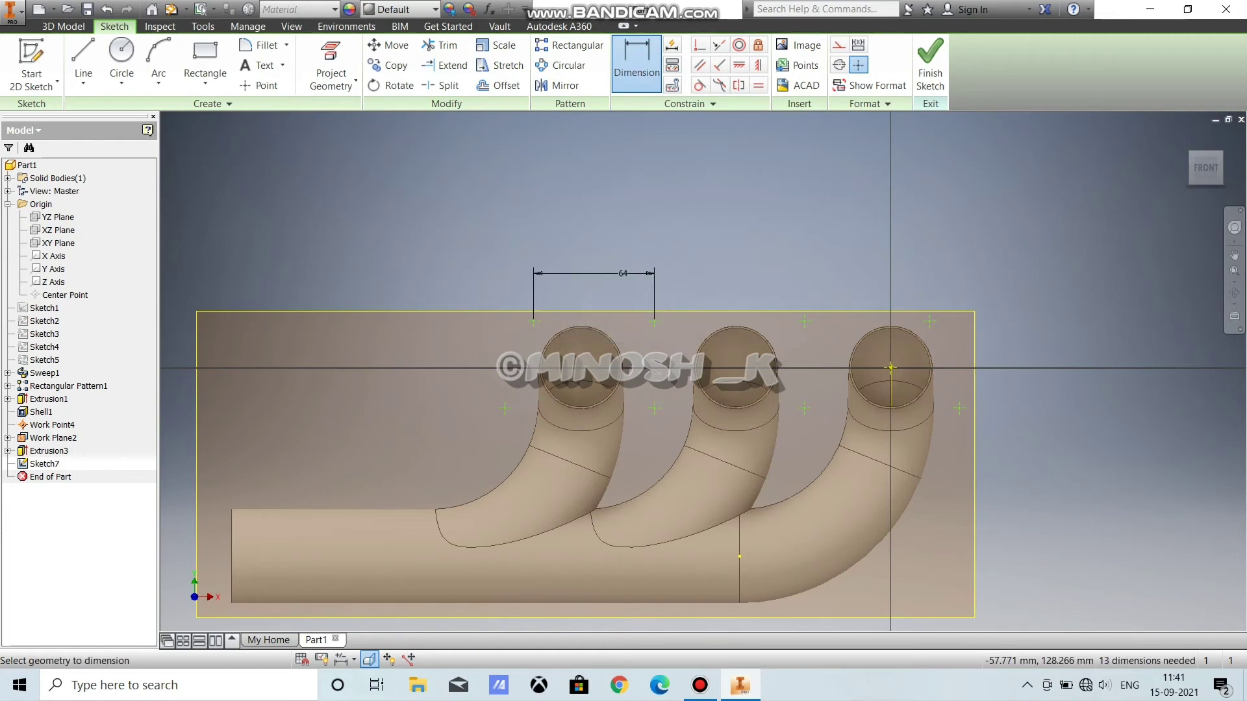
Step: Dimension the horizontal distance between the two inner points of the upper row as 82 mm
{"action": "left_click", "coordinate": [804, 320]}
{"action": "left_click", "coordinate": [776, 258]}
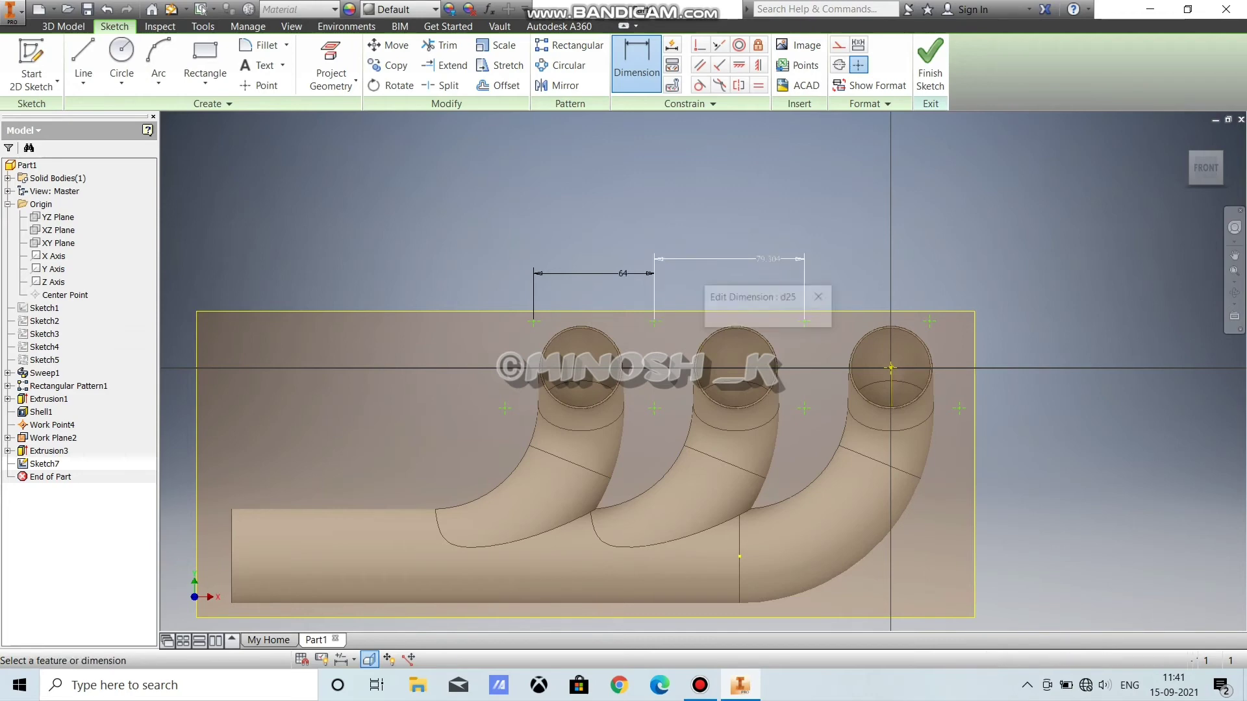
{"action": "type", "text": "82"}
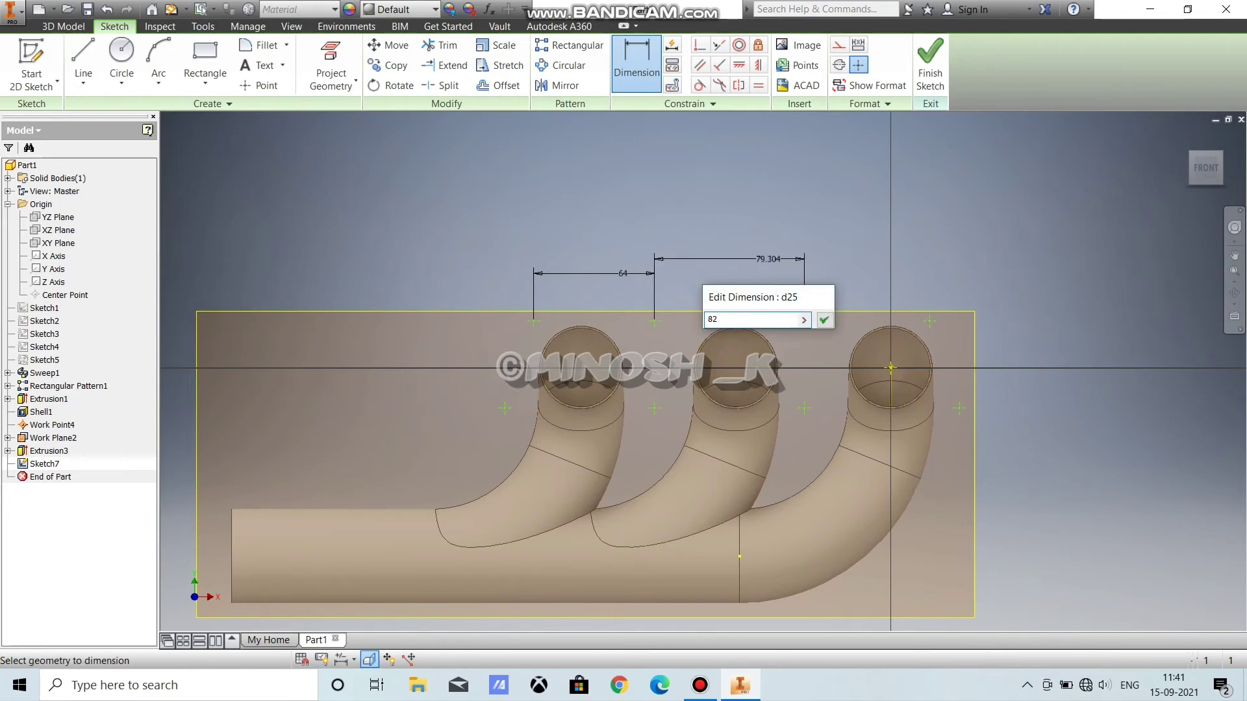
{"action": "key", "text": "Return"}
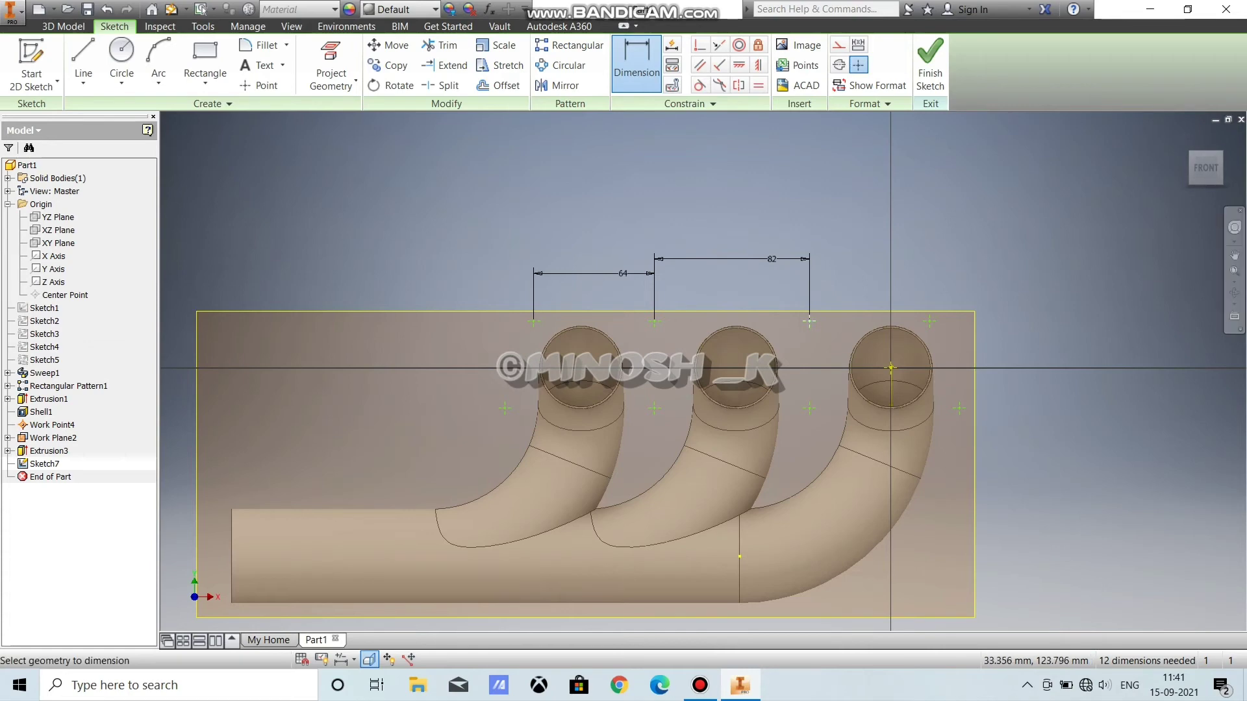
Step: Dimension the horizontal distance between the two rightmost points of the upper row as 64 mm
{"action": "left_click", "coordinate": [808, 321]}
{"action": "left_click", "coordinate": [930, 321]}
{"action": "left_click", "coordinate": [921, 275]}
{"action": "type", "text": "64"}
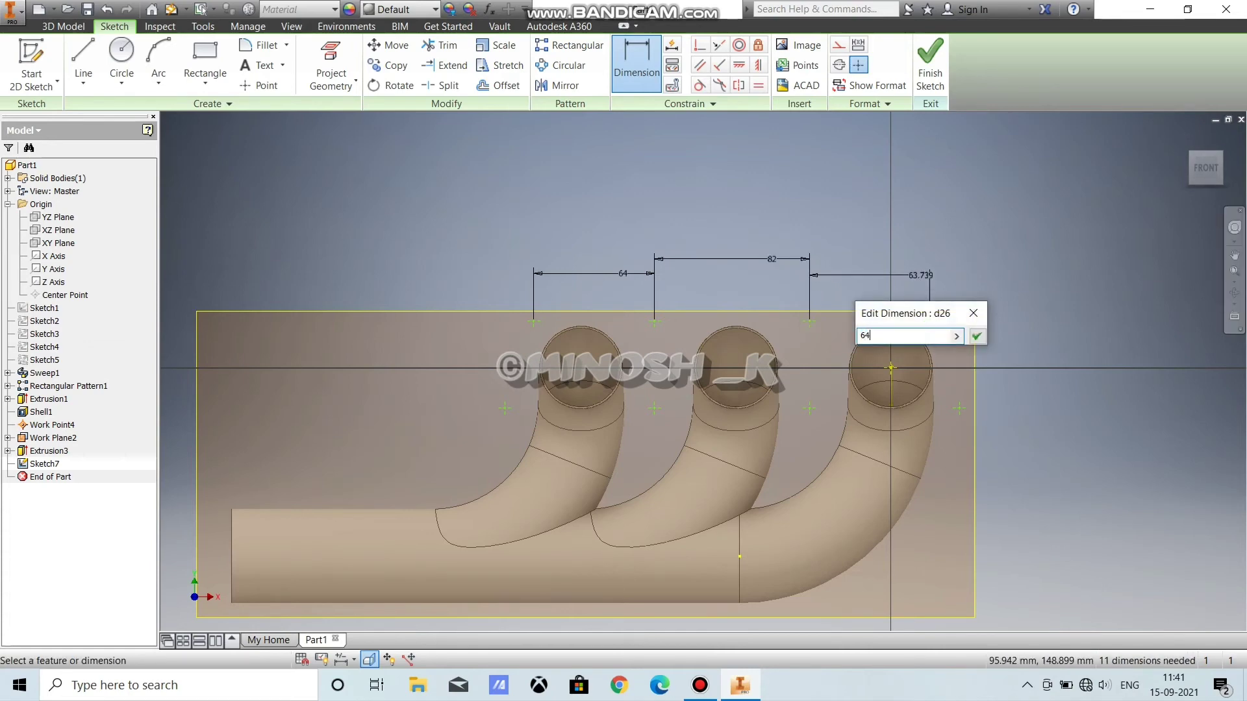
{"action": "key", "text": "Return"}
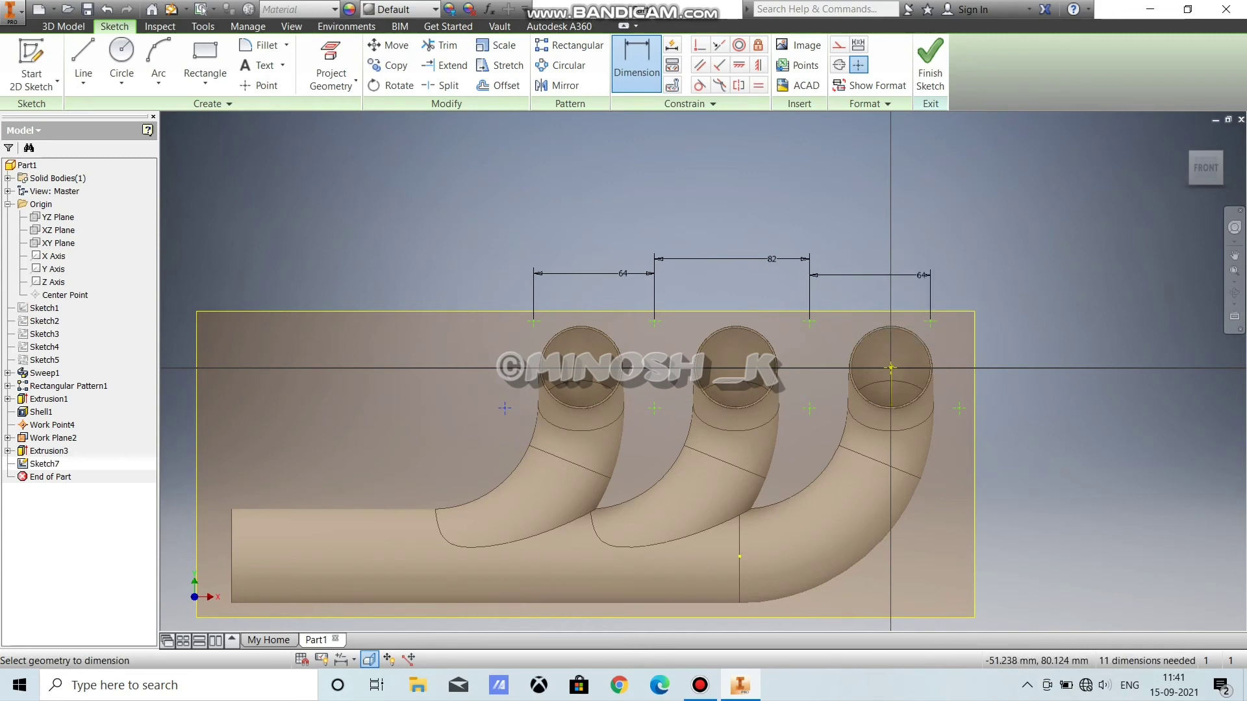
Step: Dimension the horizontal distances between the two leftmost and the two rightmost points of the lower row as 84.5 mm each
{"action": "left_click", "coordinate": [600, 441]}
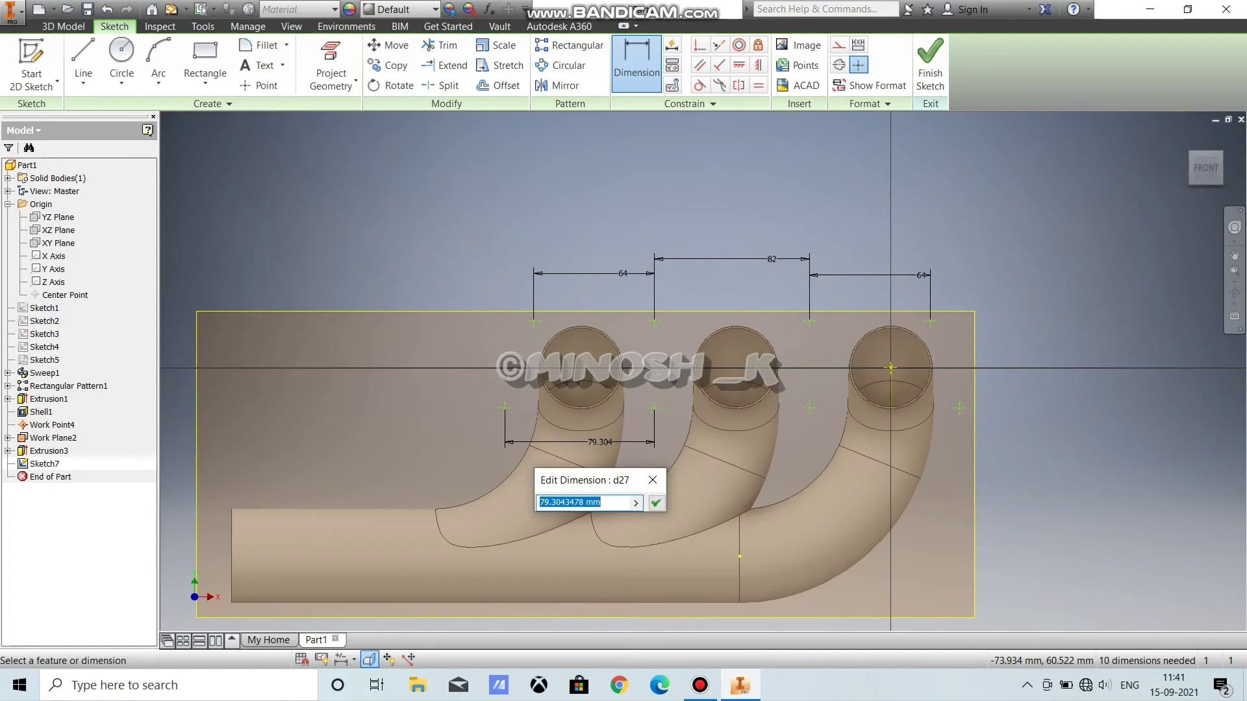
{"action": "type", "text": "84.5"}
{"action": "key", "text": "Return"}
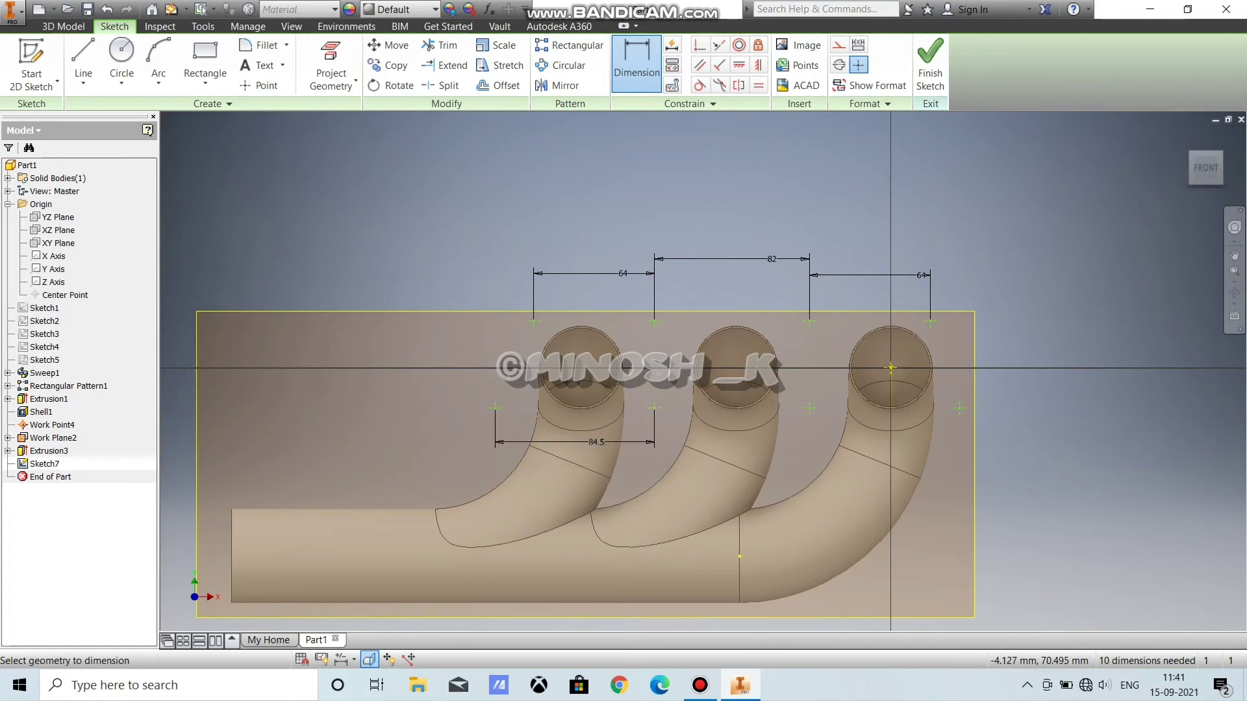
{"action": "left_click", "coordinate": [810, 408]}
{"action": "left_click", "coordinate": [960, 408]}
{"action": "left_click", "coordinate": [902, 467]}
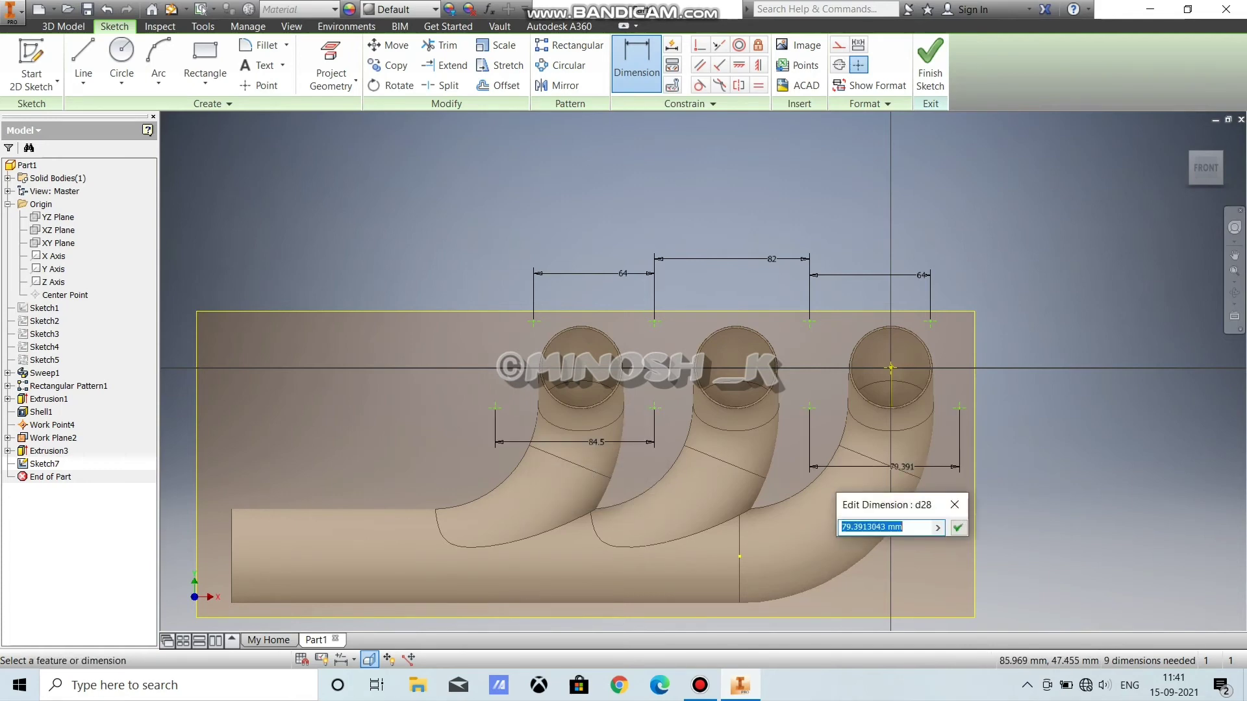
{"action": "type", "text": "84.5"}
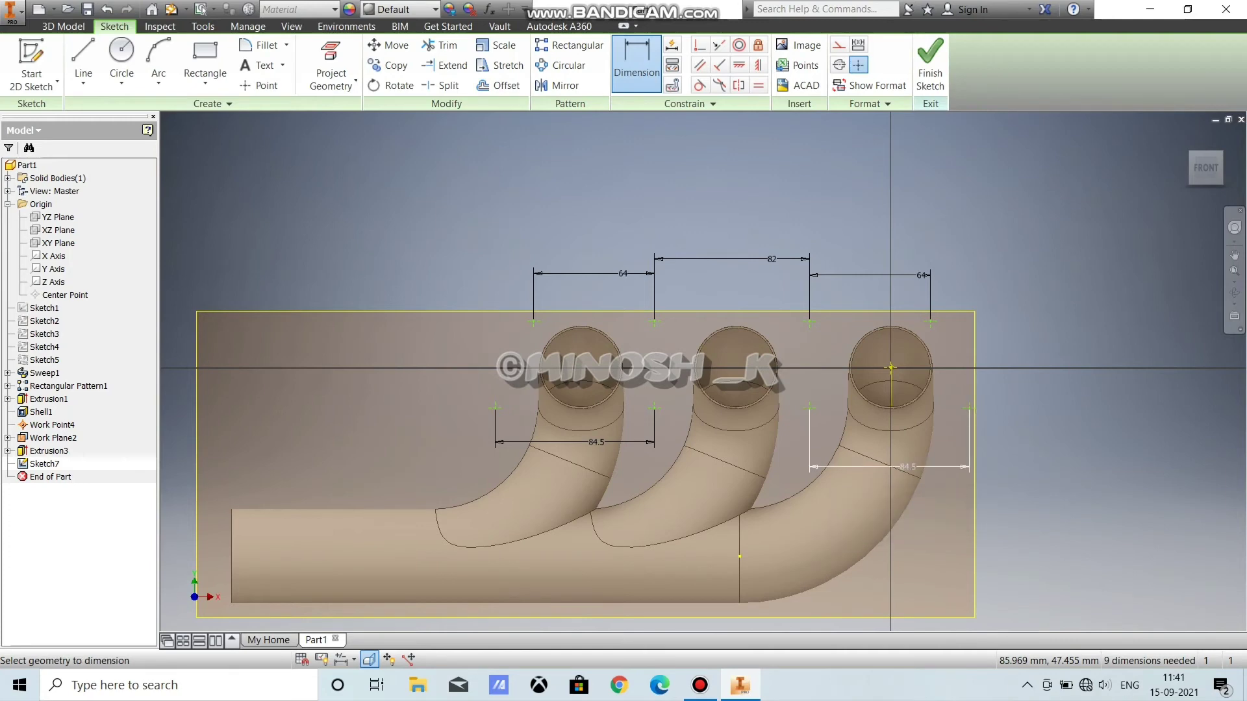
{"action": "key", "text": "Return"}
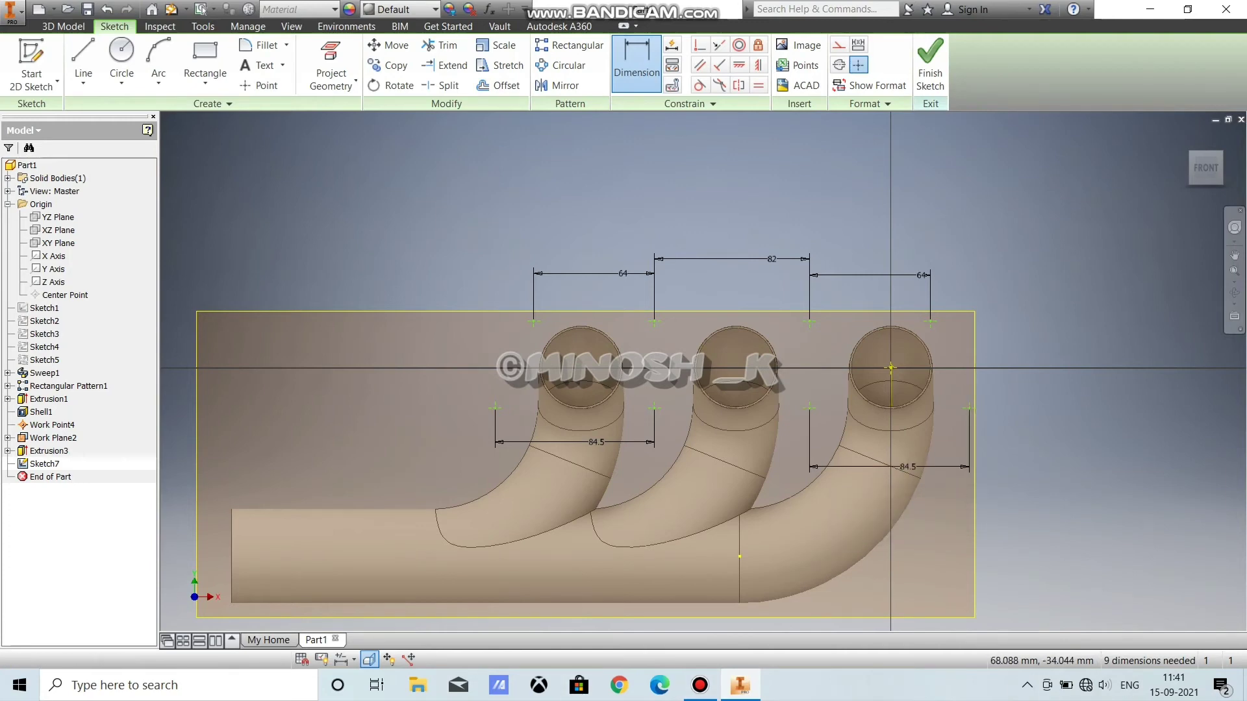
Step: Dimension the vertical distance between the rightmost upper and rightmost lower points as 44.5 mm
{"action": "left_click", "coordinate": [930, 321]}
{"action": "left_click", "coordinate": [968, 408]}
{"action": "left_click", "coordinate": [1045, 390]}
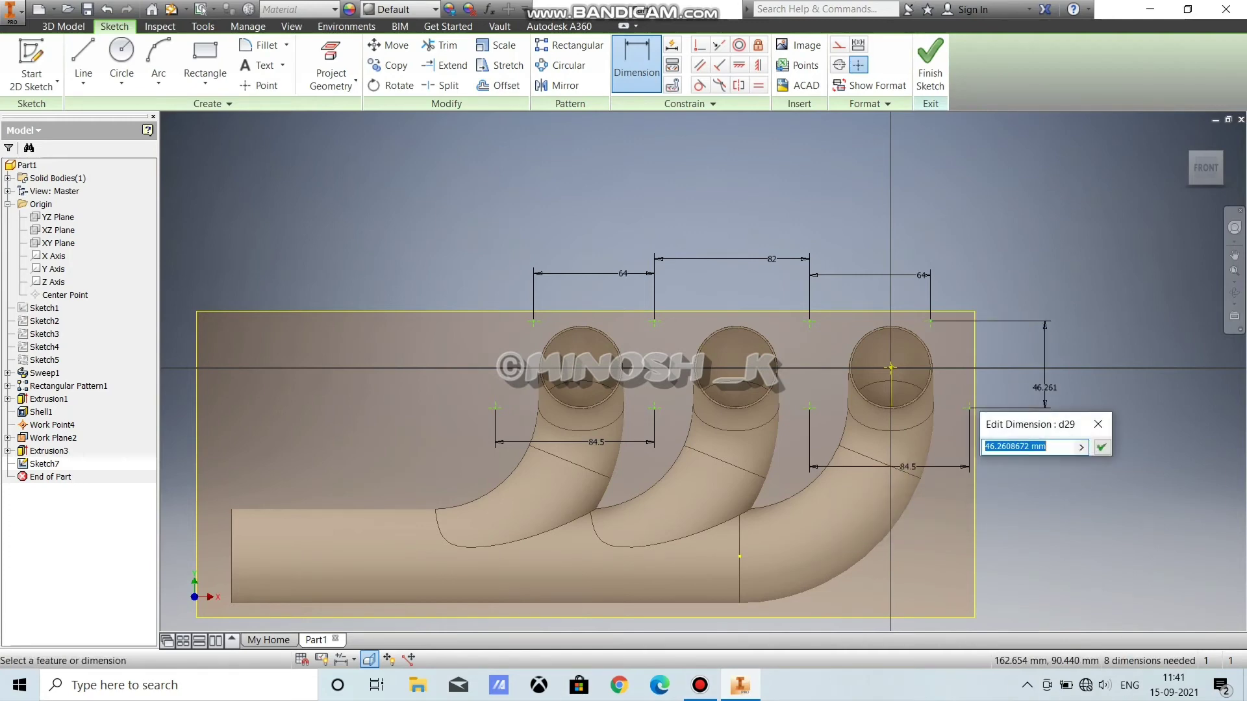
{"action": "type", "text": "44.5"}
{"action": "key", "text": "Return"}
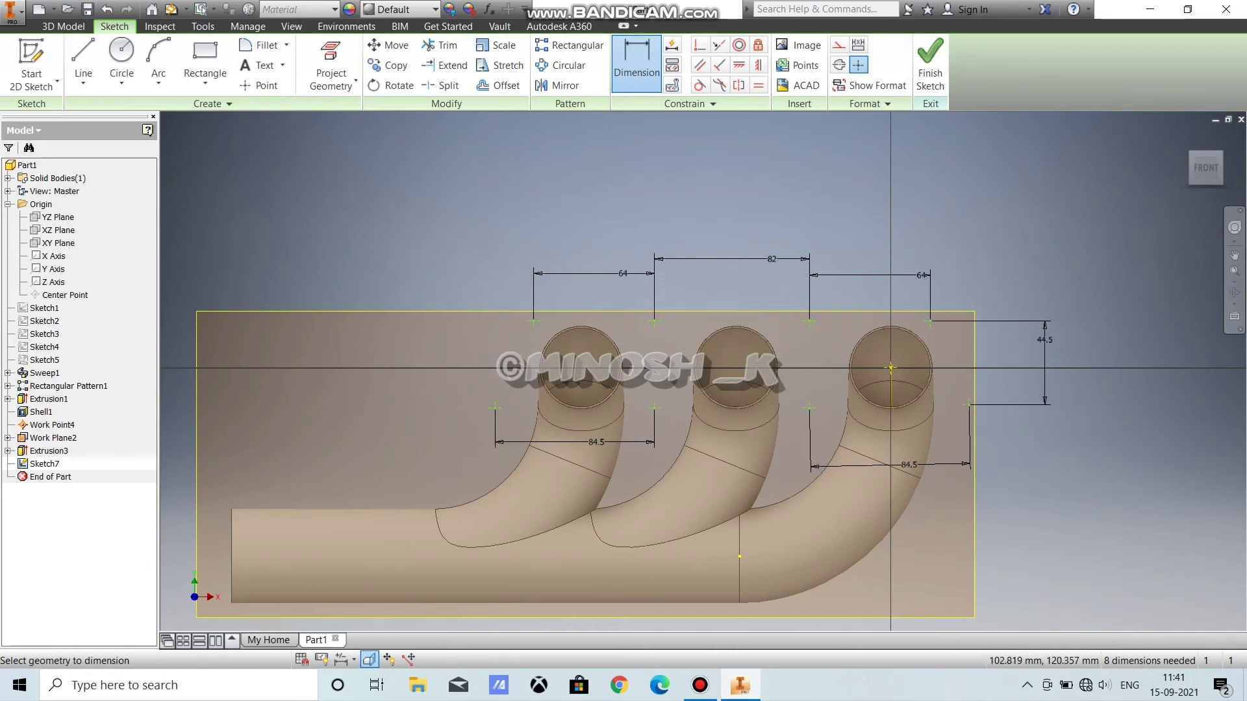
Step: Dimension the vertical distance from the rightmost upper point to the centre of the right-hand pipe opening as 22.25 mm
{"action": "left_click", "coordinate": [890, 368]}
{"action": "left_click", "coordinate": [994, 361]}
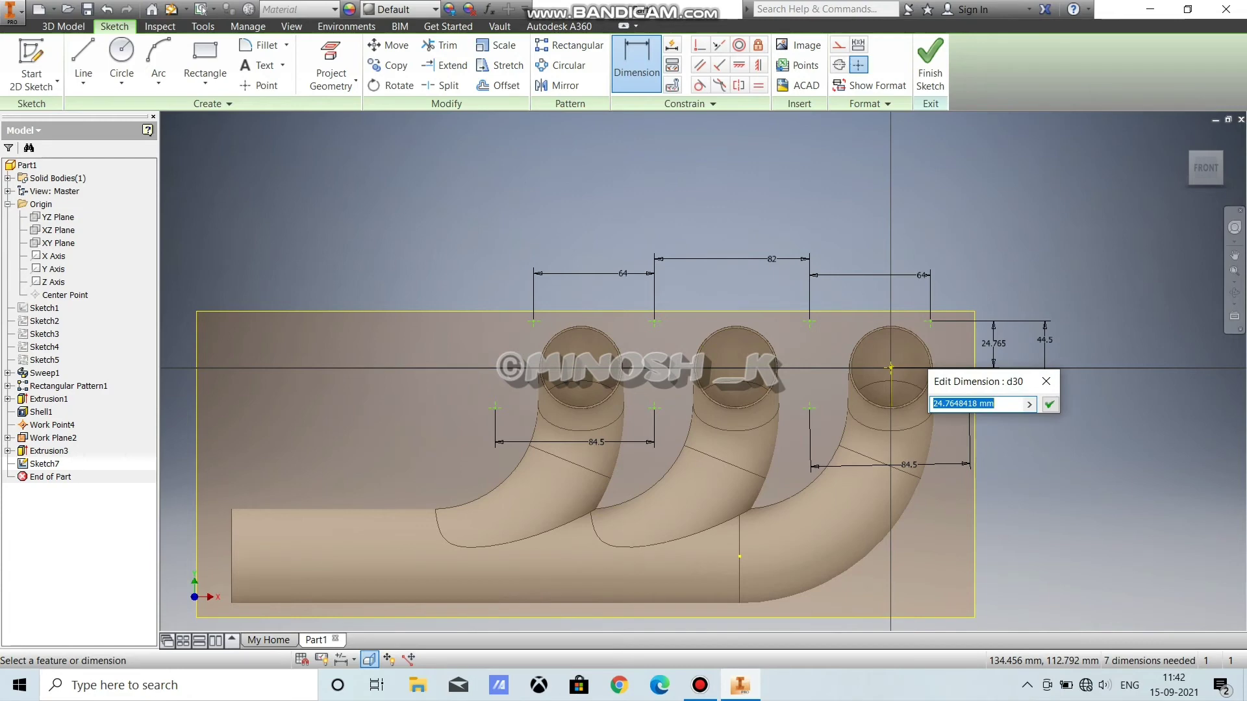
{"action": "type", "text": "22.25"}
{"action": "key", "text": "Return"}
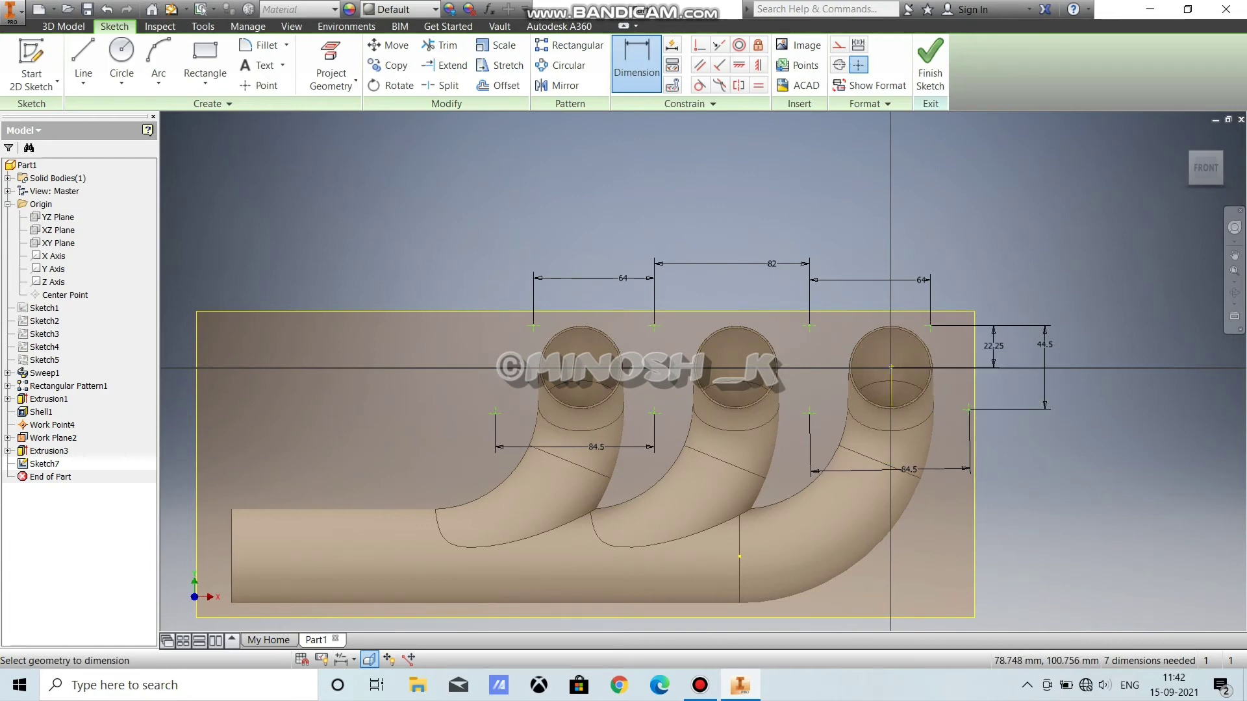
Step: Try a 41 mm vertical dimension between the third upper point and the centre of the right-hand pipe opening
{"action": "left_click", "coordinate": [890, 367]}
{"action": "left_click", "coordinate": [799, 351]}
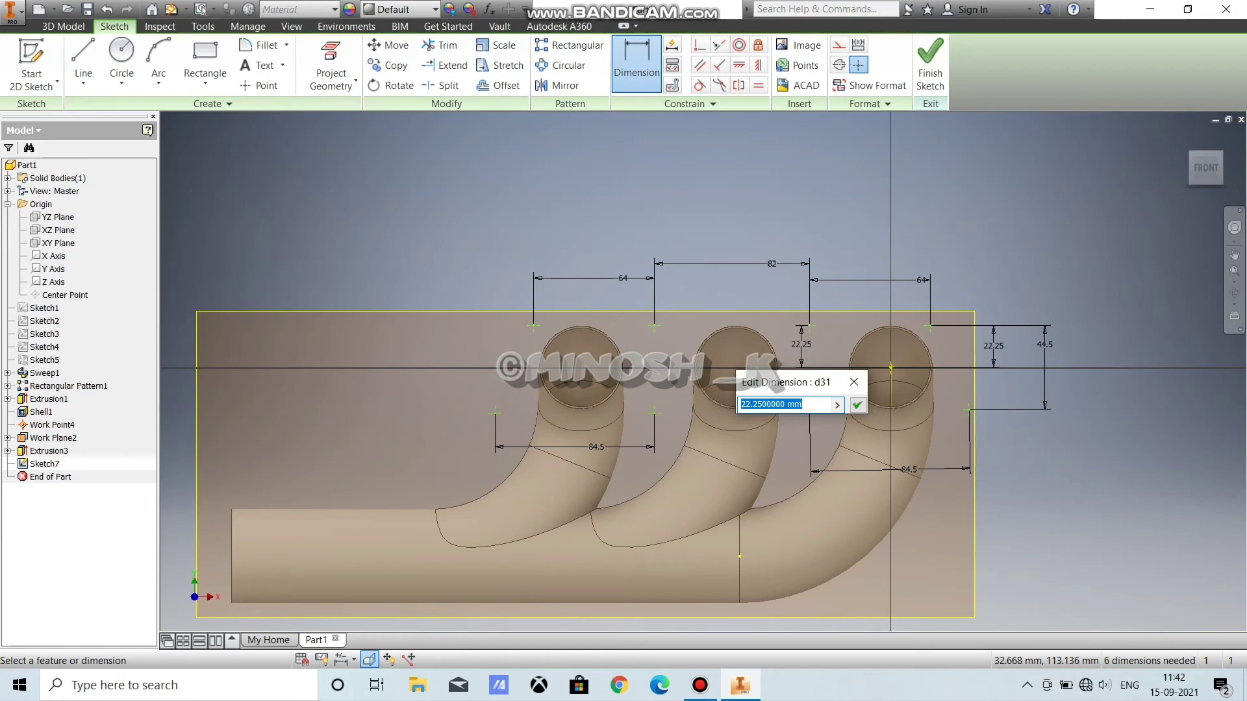
{"action": "type", "text": "41"}
{"action": "key", "text": "Return"}
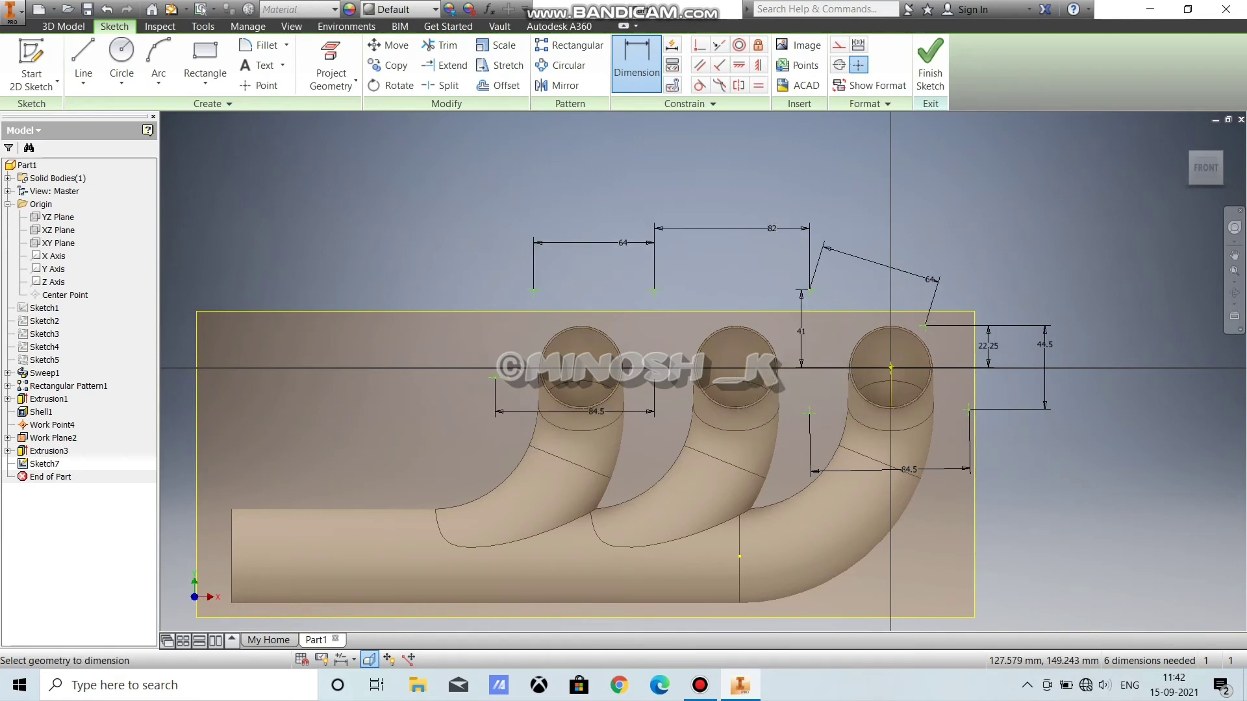
{"action": "key", "text": "ctrl+z"}
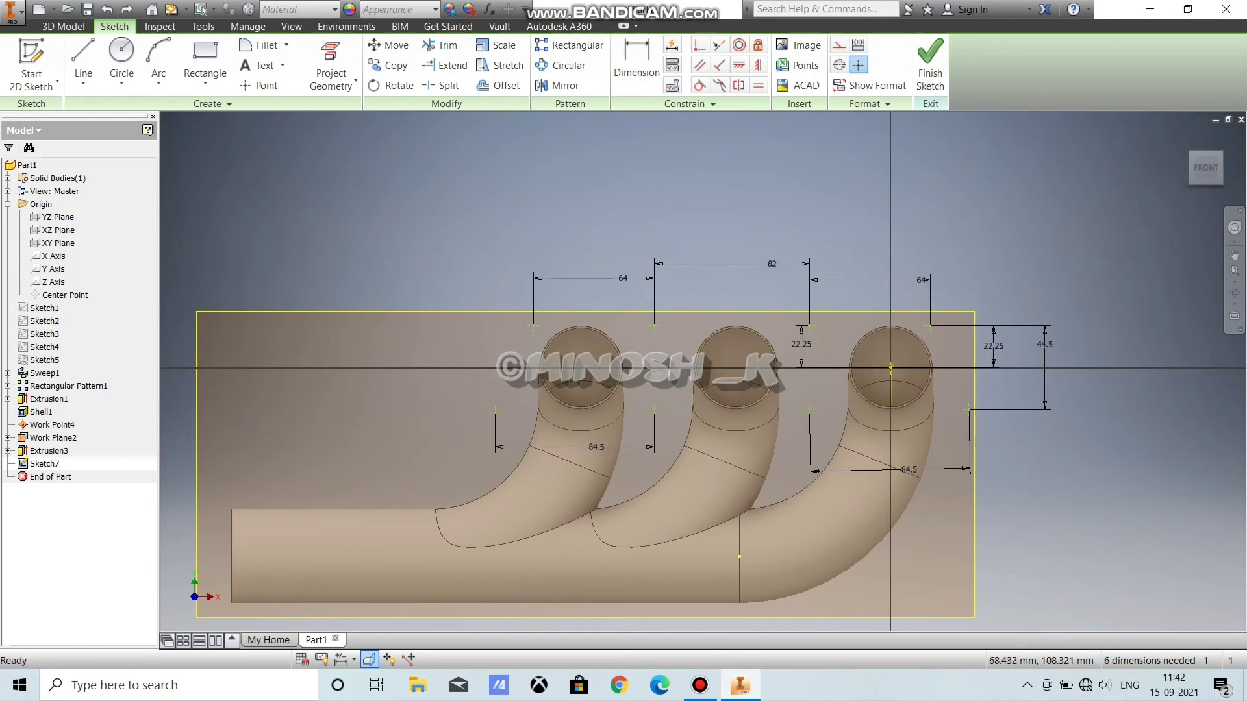
{"action": "key", "text": "ctrl+z"}
Step: Dimension the horizontal distance from the third upper point to the centre of the right-hand pipe opening as 41 mm
{"action": "left_click", "coordinate": [636, 64]}
{"action": "left_click", "coordinate": [809, 326]}
{"action": "left_click", "coordinate": [891, 368]}
{"action": "left_click", "coordinate": [869, 232]}
{"action": "type", "text": "41"}
{"action": "key", "text": "Return"}
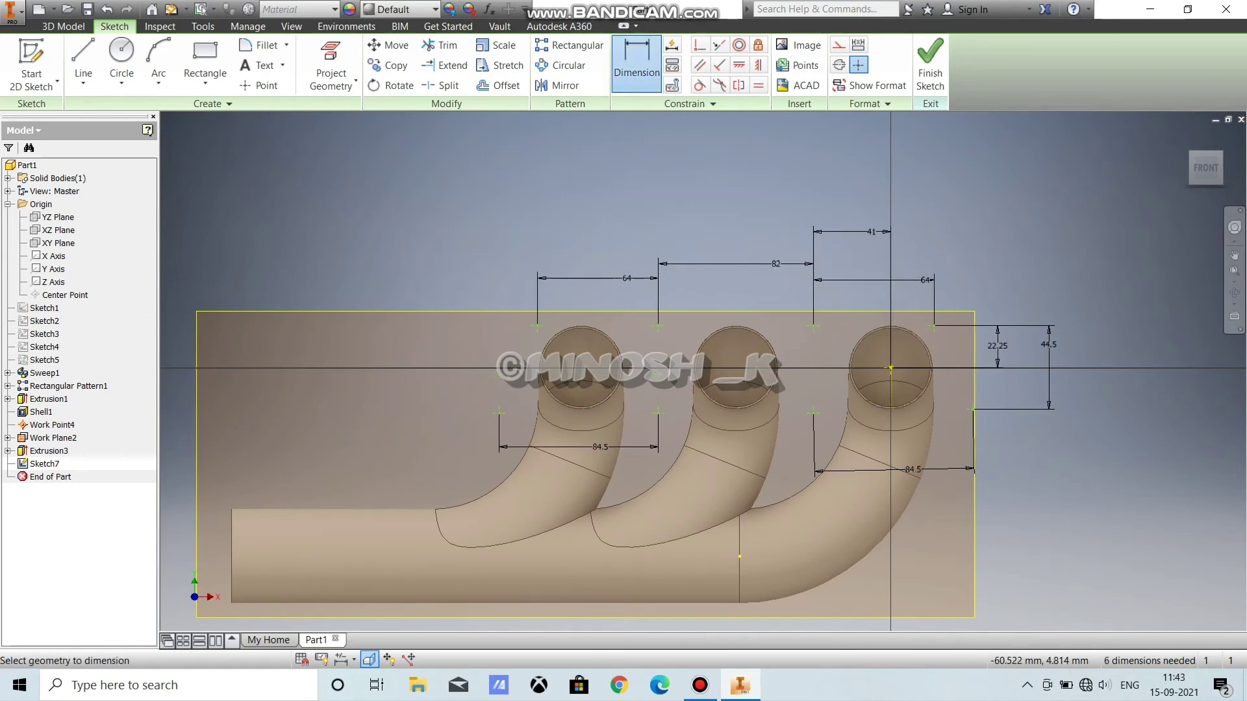
Step: Finish the sketch and cut 10 mm diameter through-all holes at the sketch points on the flange
{"action": "left_click", "coordinate": [931, 65]}
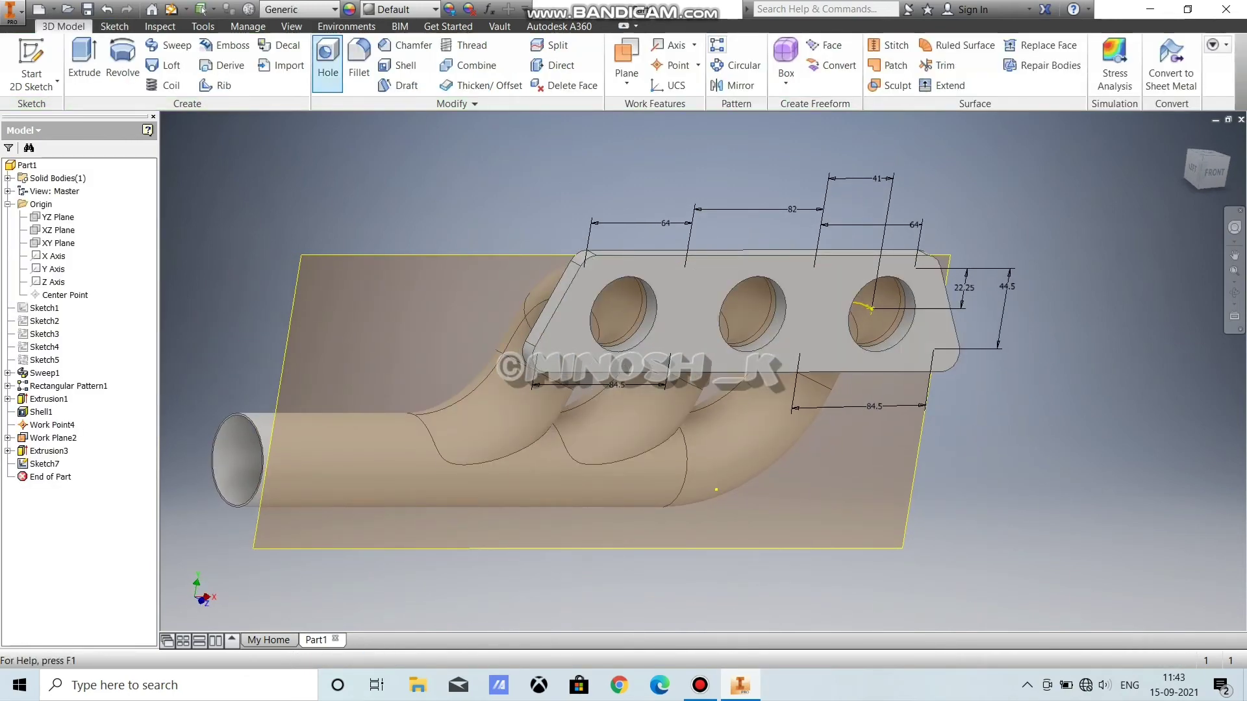
{"action": "left_click", "coordinate": [328, 59]}
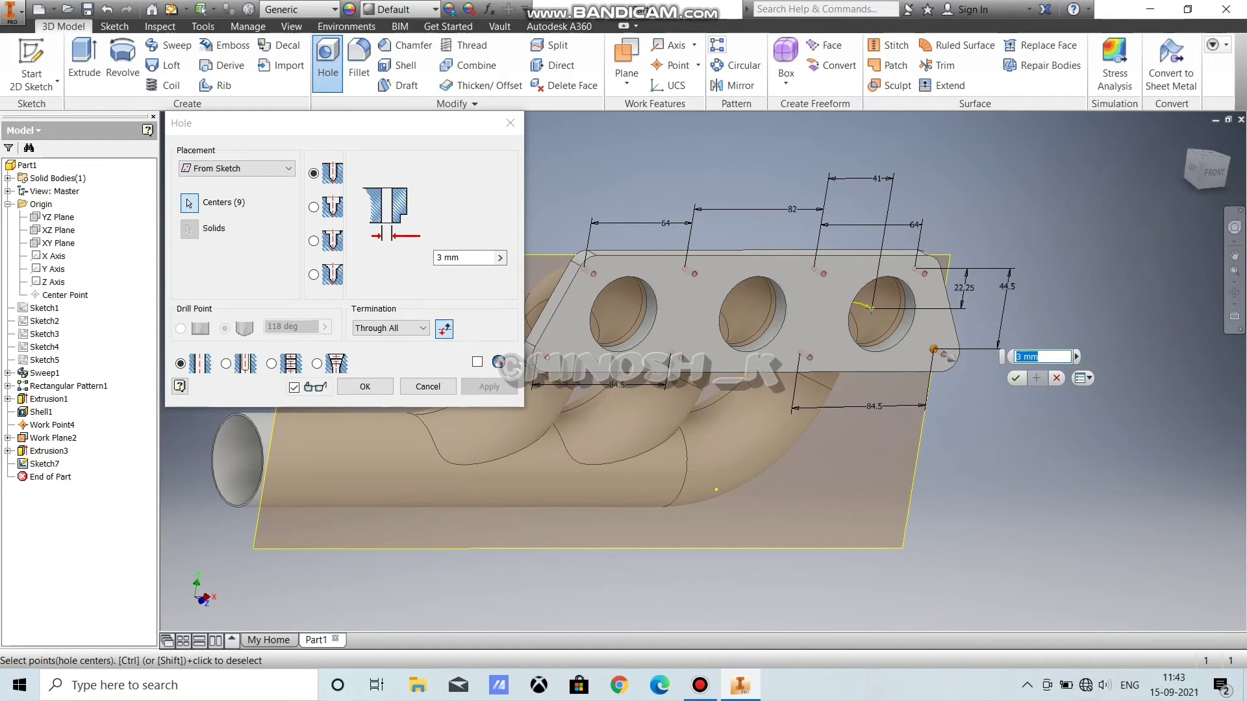
{"action": "left_click_drag", "start_coordinate": [464, 258], "coordinate": [445, 258]}
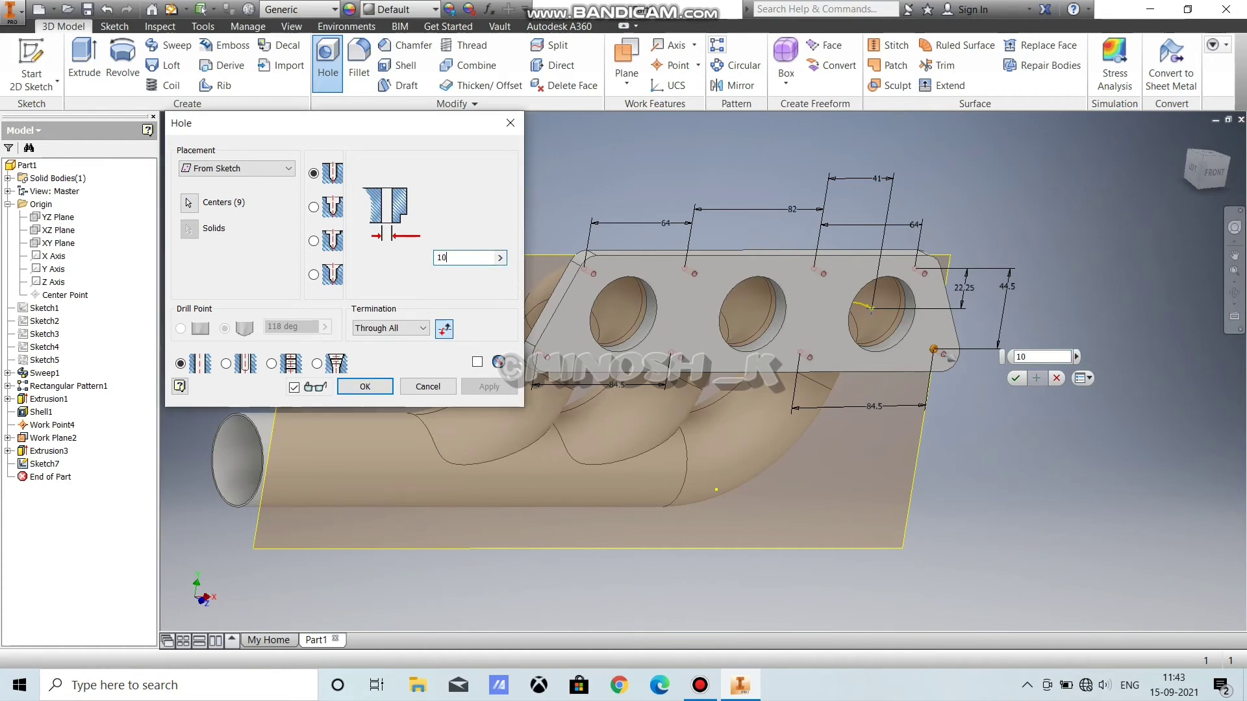
{"action": "key", "text": "Return"}
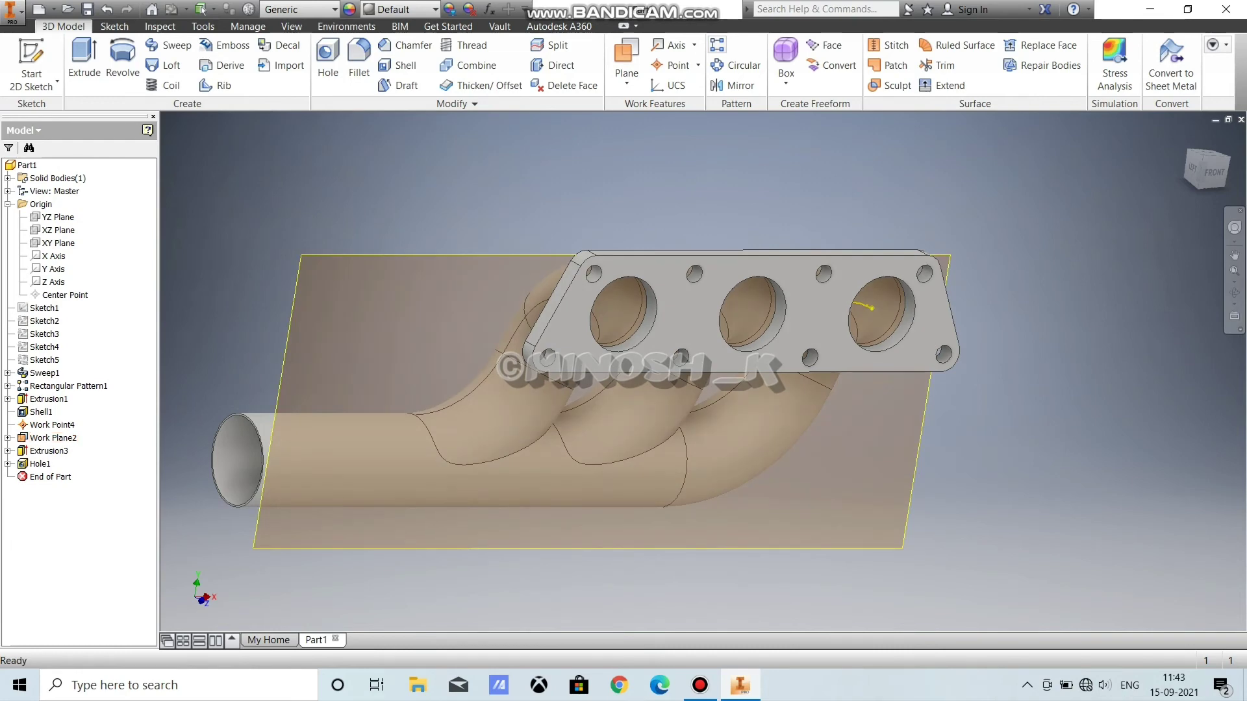
Step: Create a work plane offset -269 mm from the YZ plane, at the open end of the main pipe
{"action": "middle_click_drag", "start_coordinate": [708, 390], "coordinate": [656, 364], "text": "shift"}
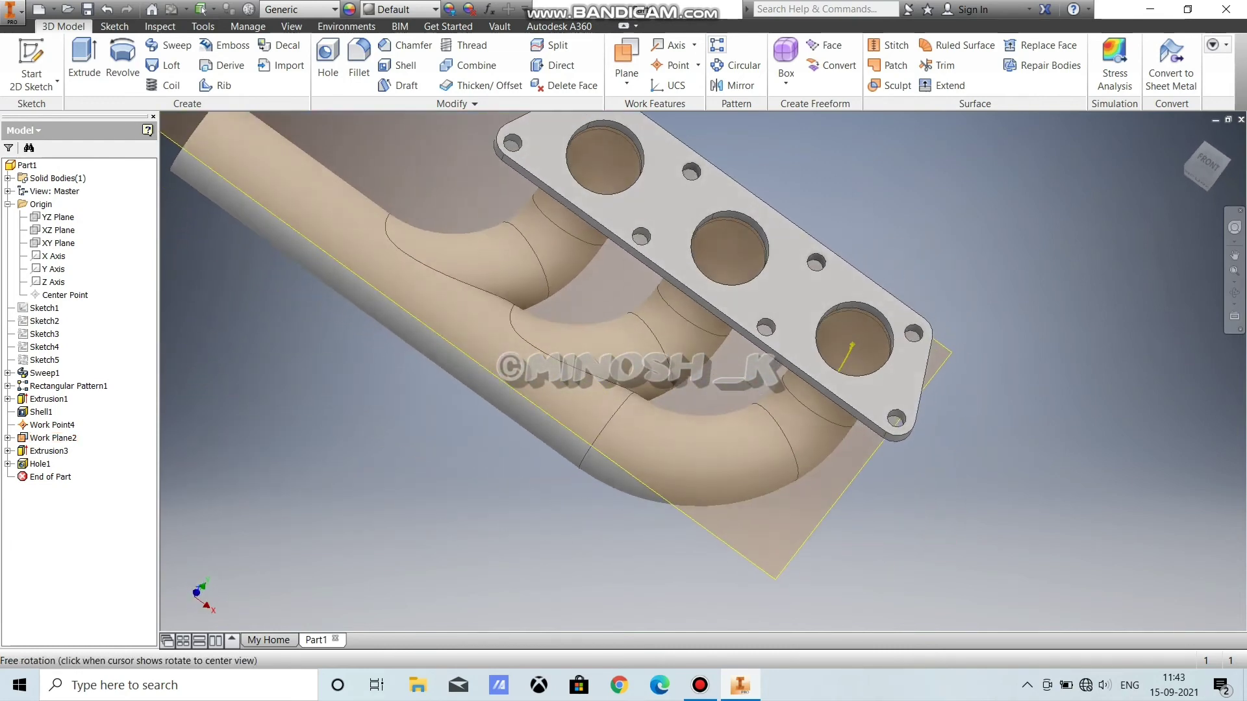
{"action": "middle_click_drag", "start_coordinate": [483, 237], "coordinate": [478, 298], "text": "shift"}
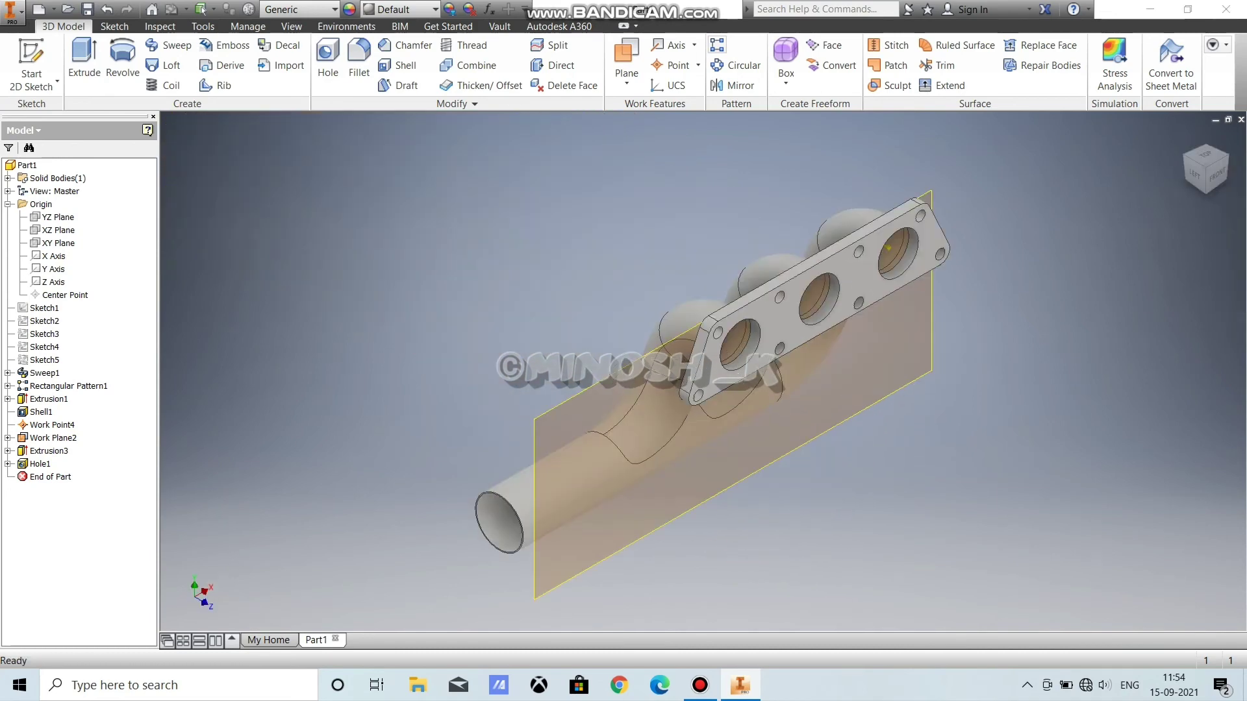
{"action": "left_click", "coordinate": [627, 59]}
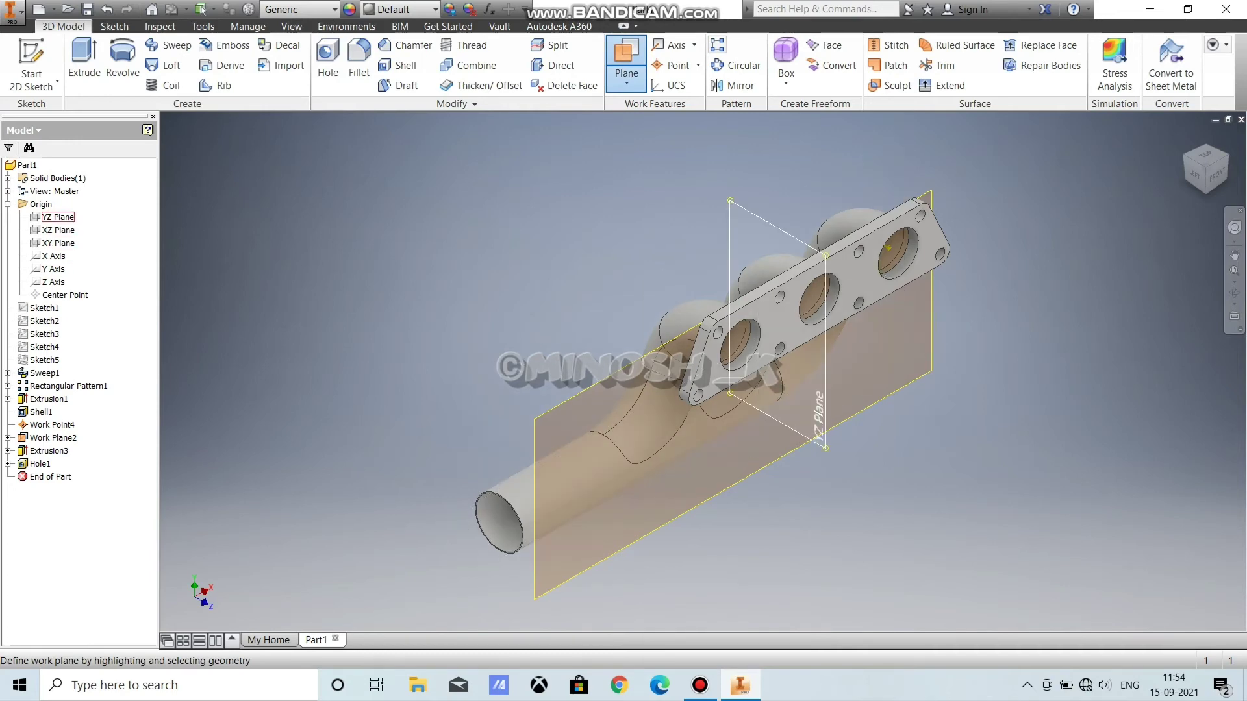
{"action": "left_click", "coordinate": [58, 217]}
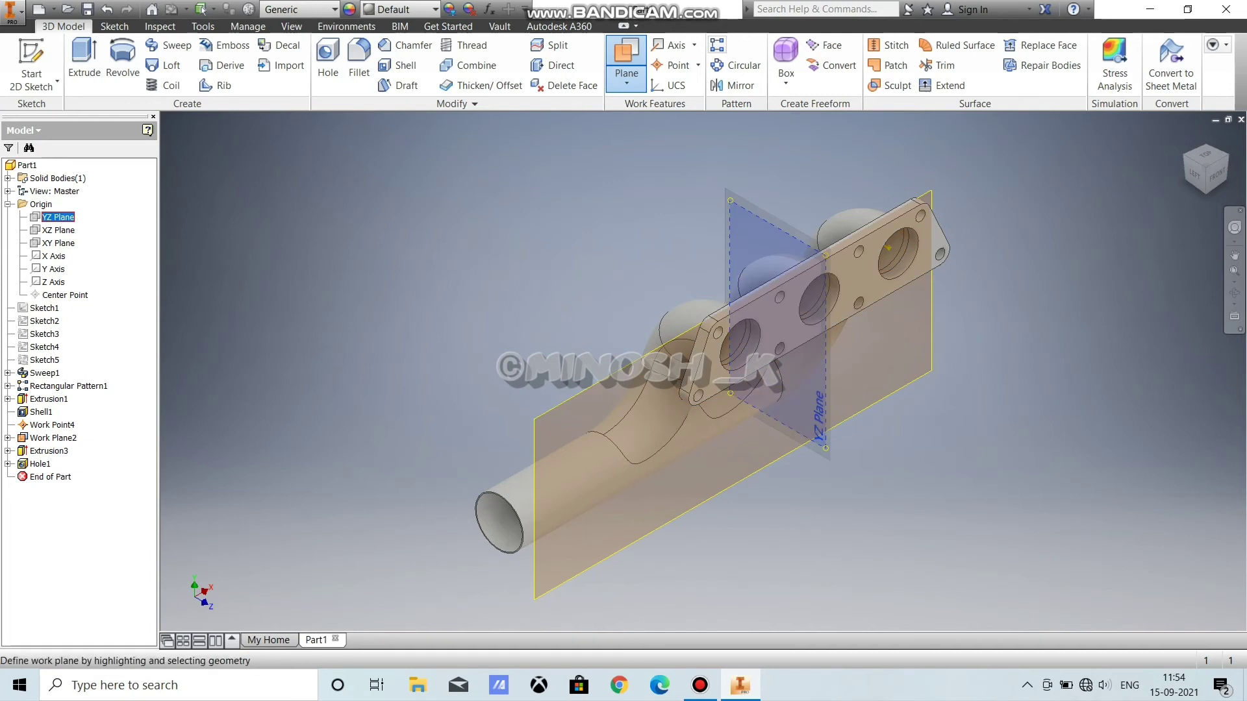
{"action": "left_click_drag", "start_coordinate": [778, 325], "coordinate": [595, 430]}
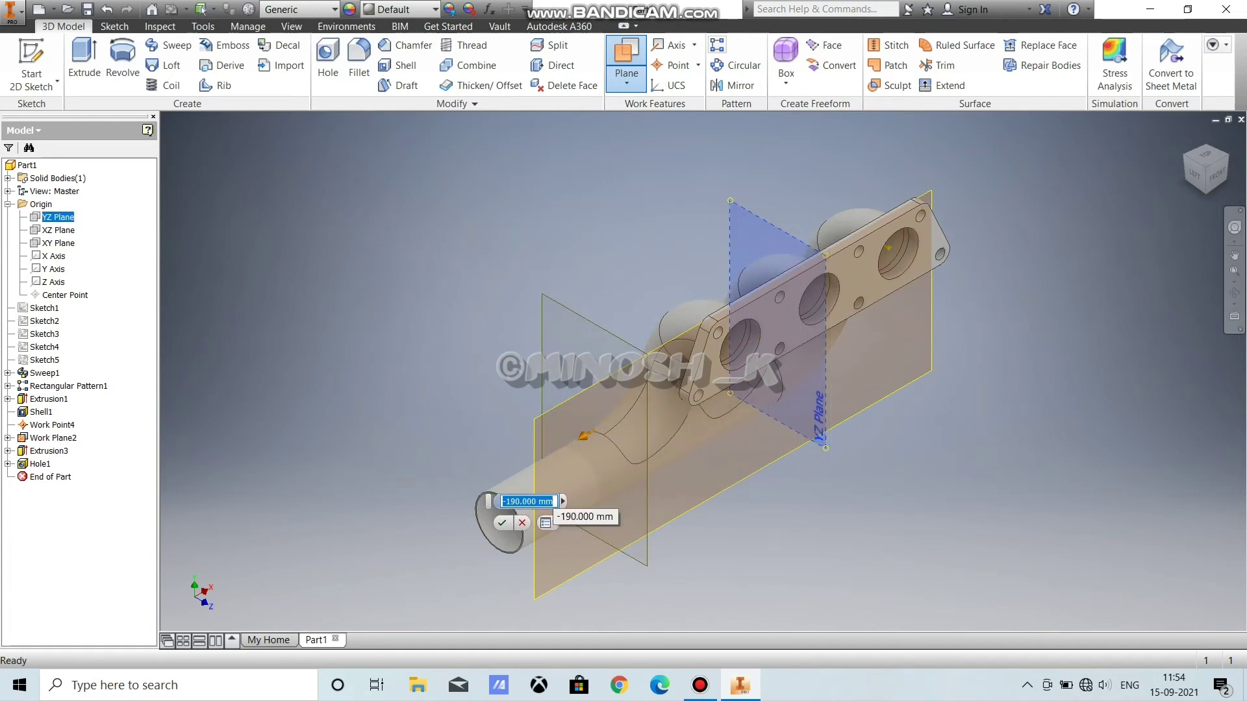
{"action": "type", "text": "-2"}
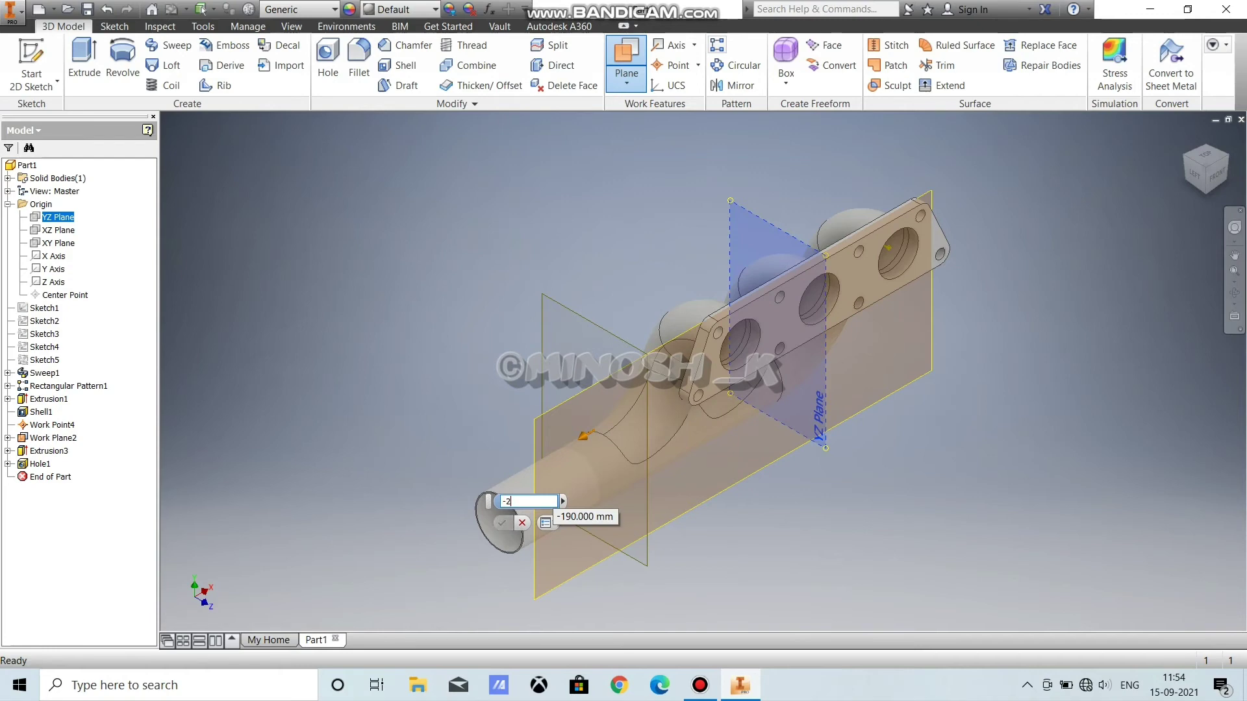
{"action": "type", "text": "69"}
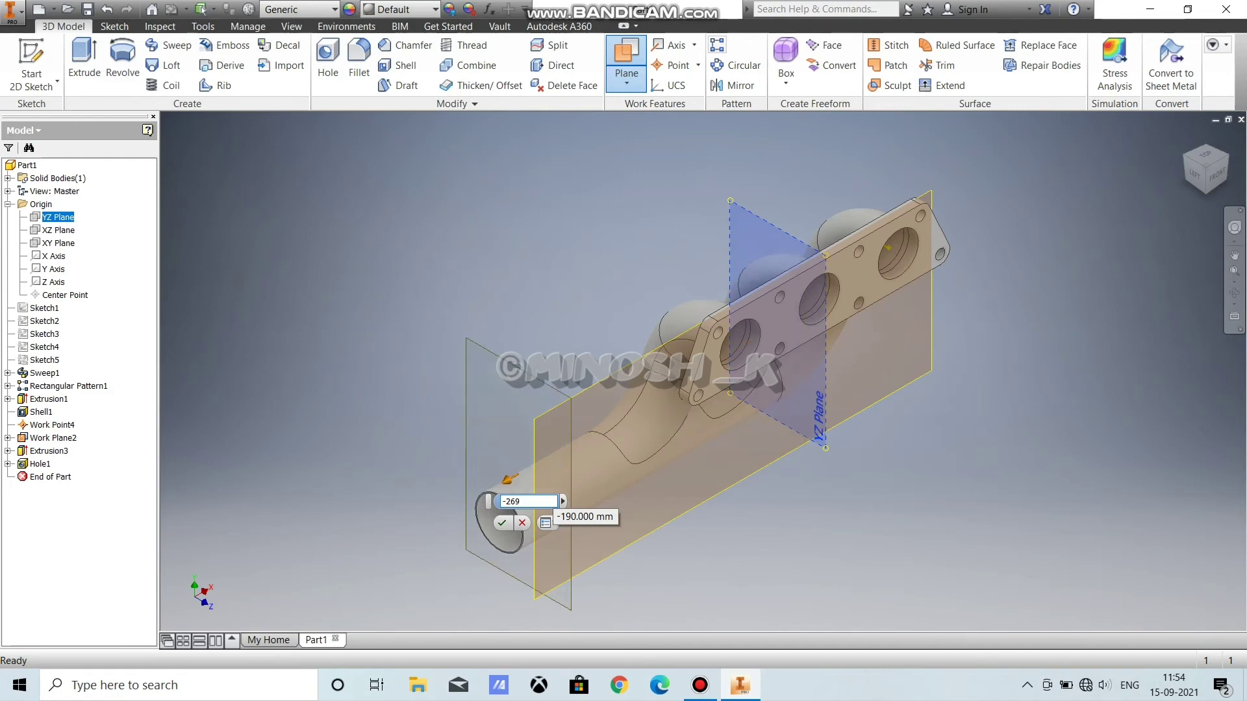
{"action": "key", "text": "Return"}
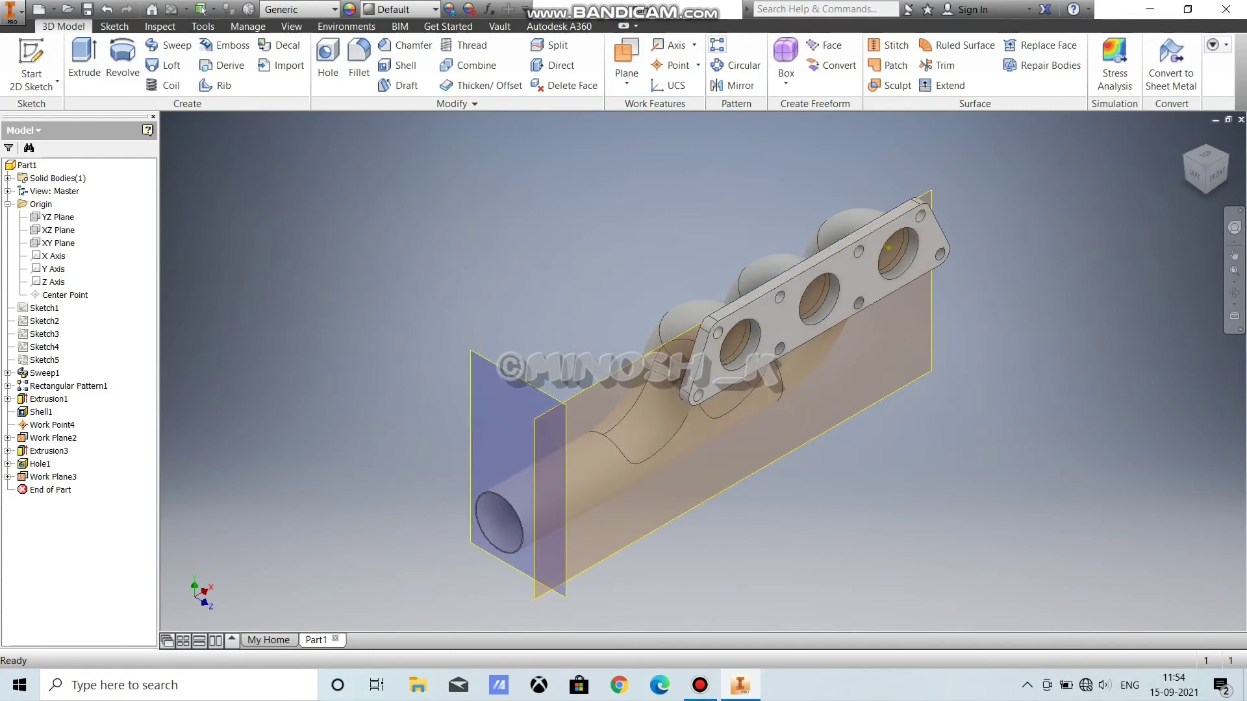
Step: Start a sketch on the new work plane and draw a closed triangle around the main pipe's opening, its upper-left side about 77 mm long
{"action": "left_click", "coordinate": [1195, 175]}
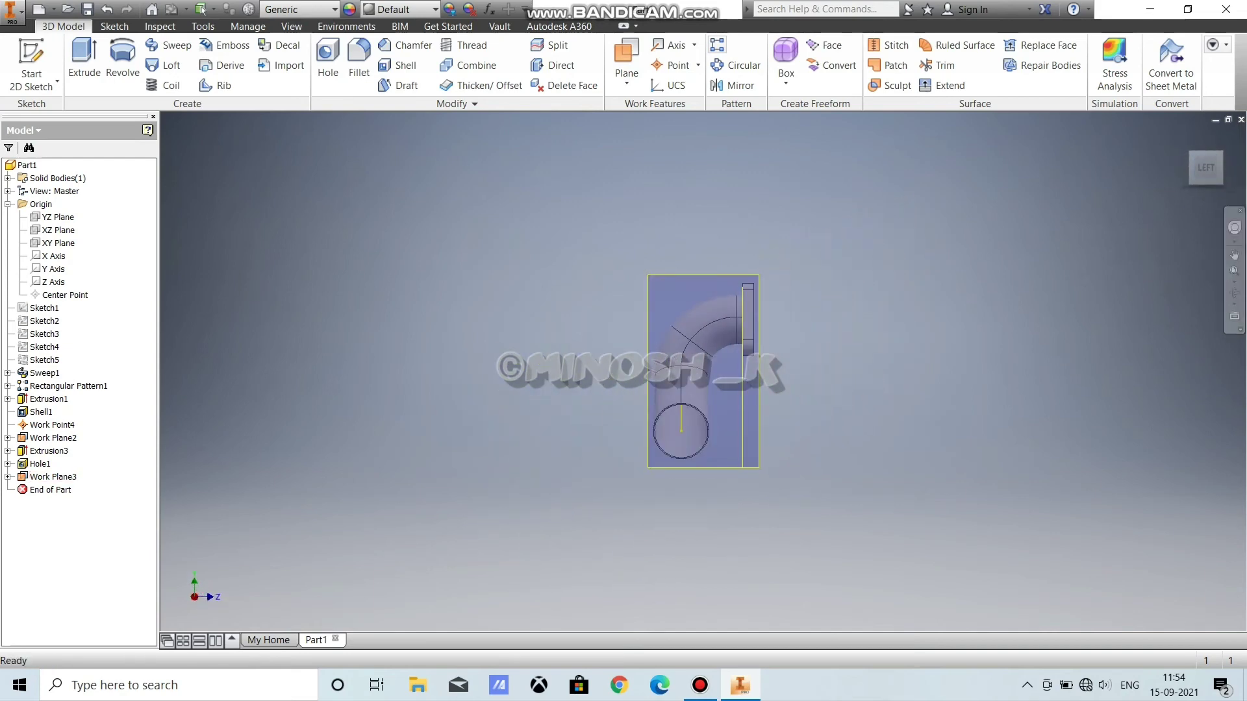
{"action": "scroll", "coordinate": [676, 456], "scroll_direction": "down", "scroll_amount": 7}
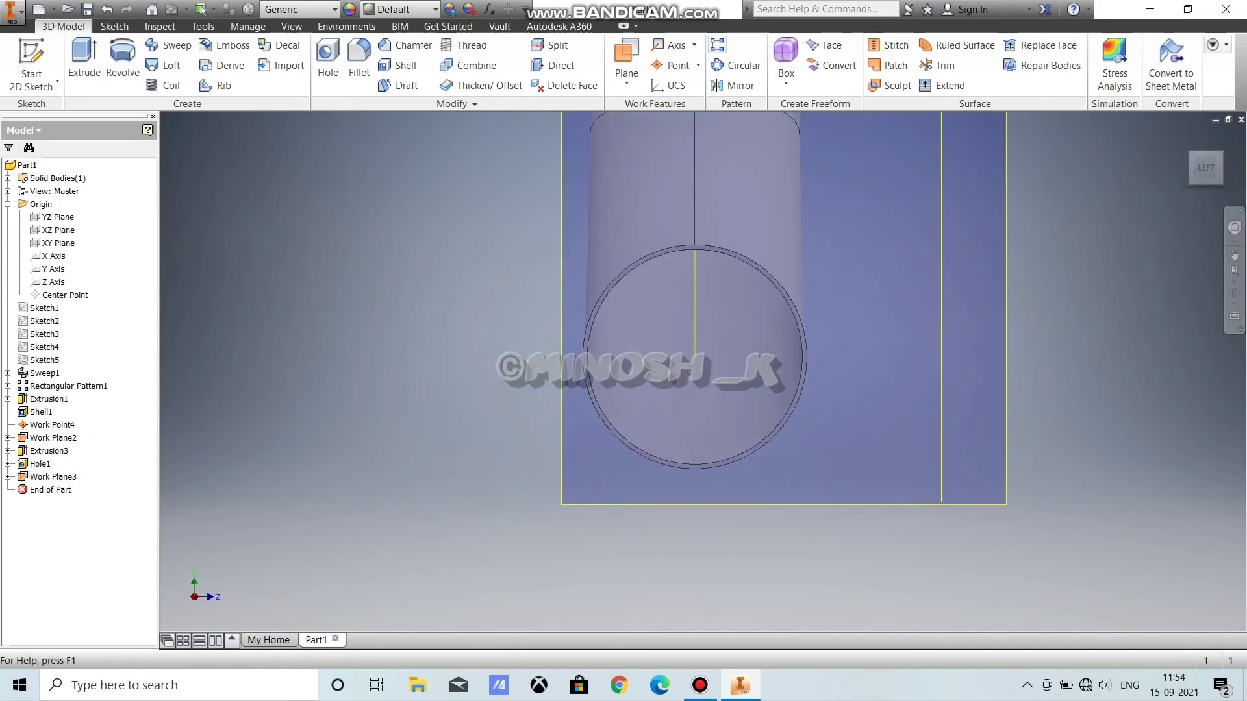
{"action": "left_click", "coordinate": [31, 60]}
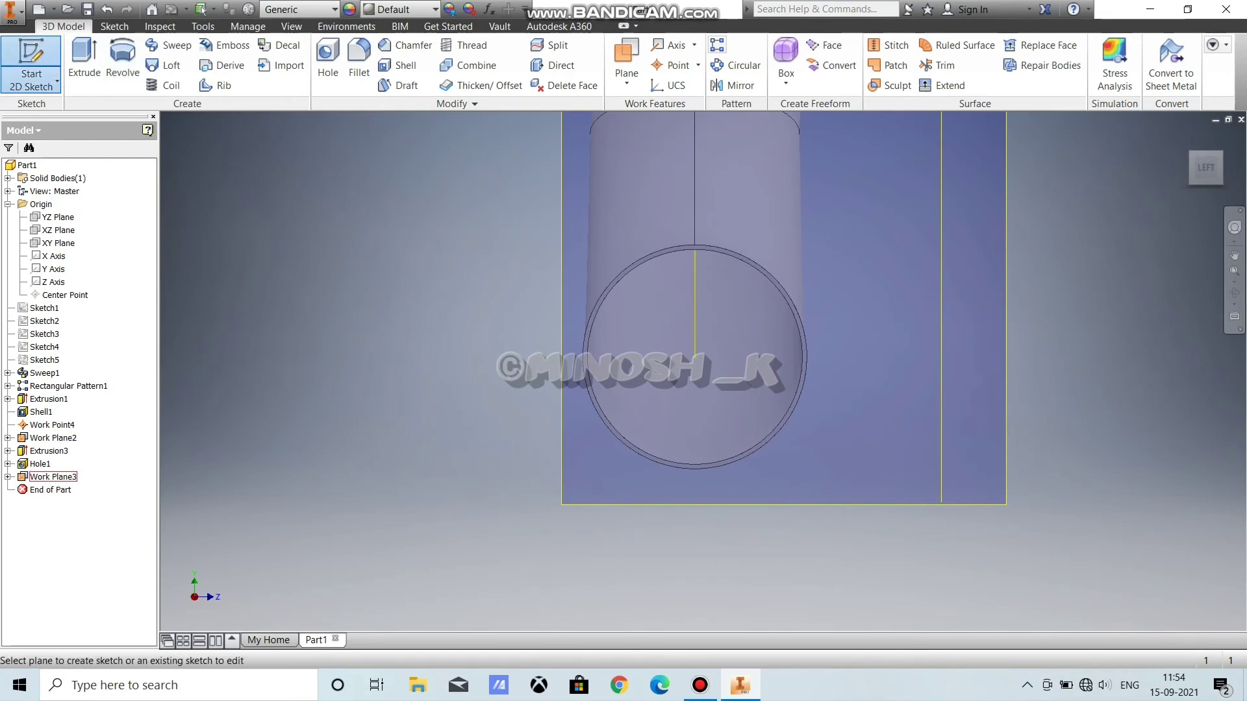
{"action": "left_click", "coordinate": [53, 477]}
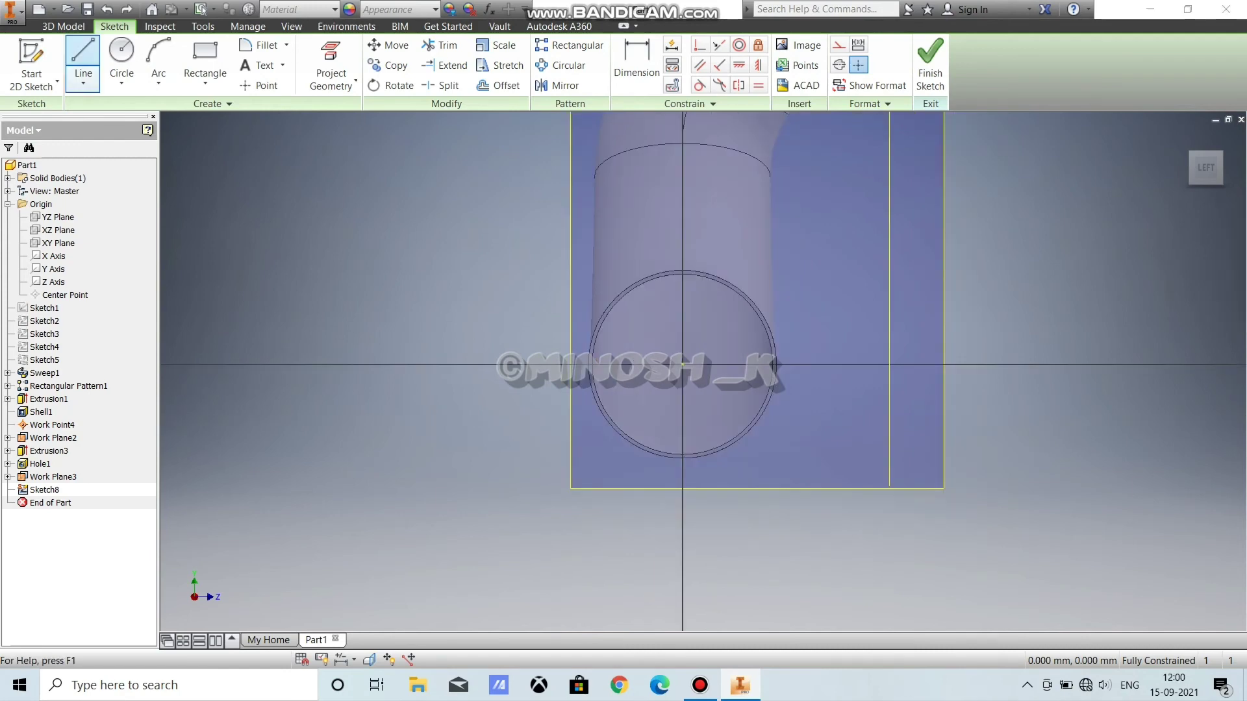
{"action": "key", "text": "l"}
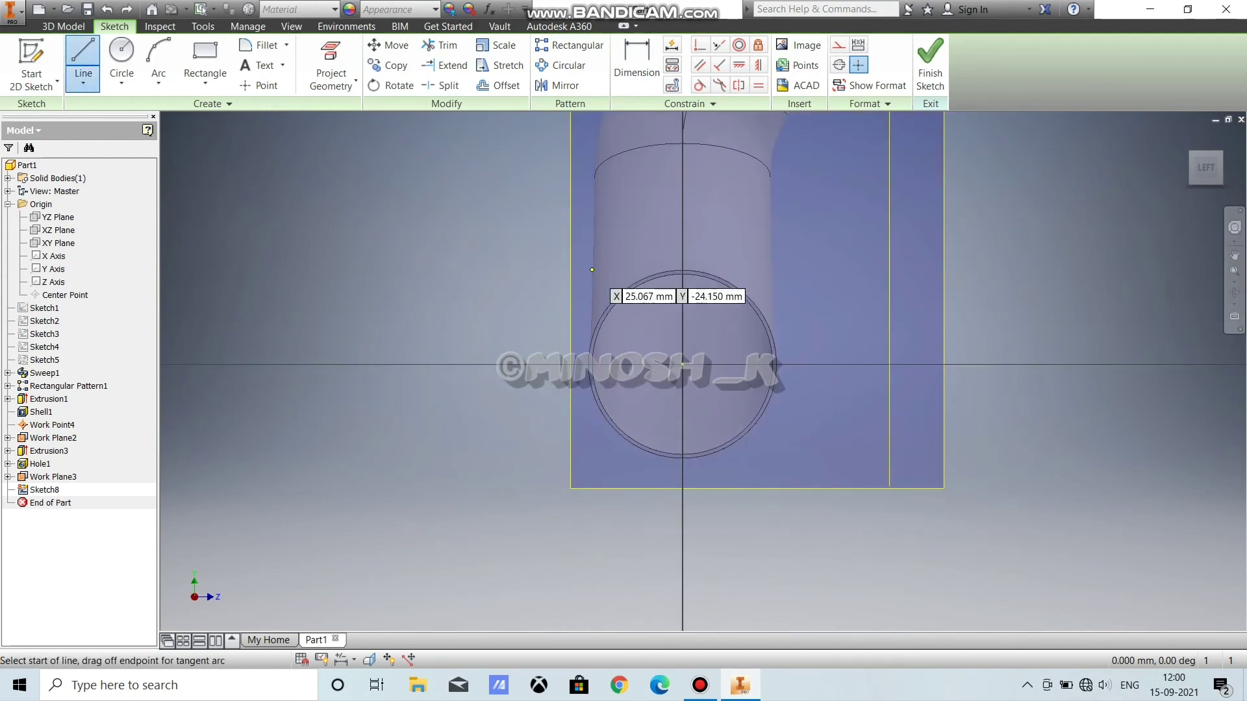
{"action": "left_click", "coordinate": [512, 439]}
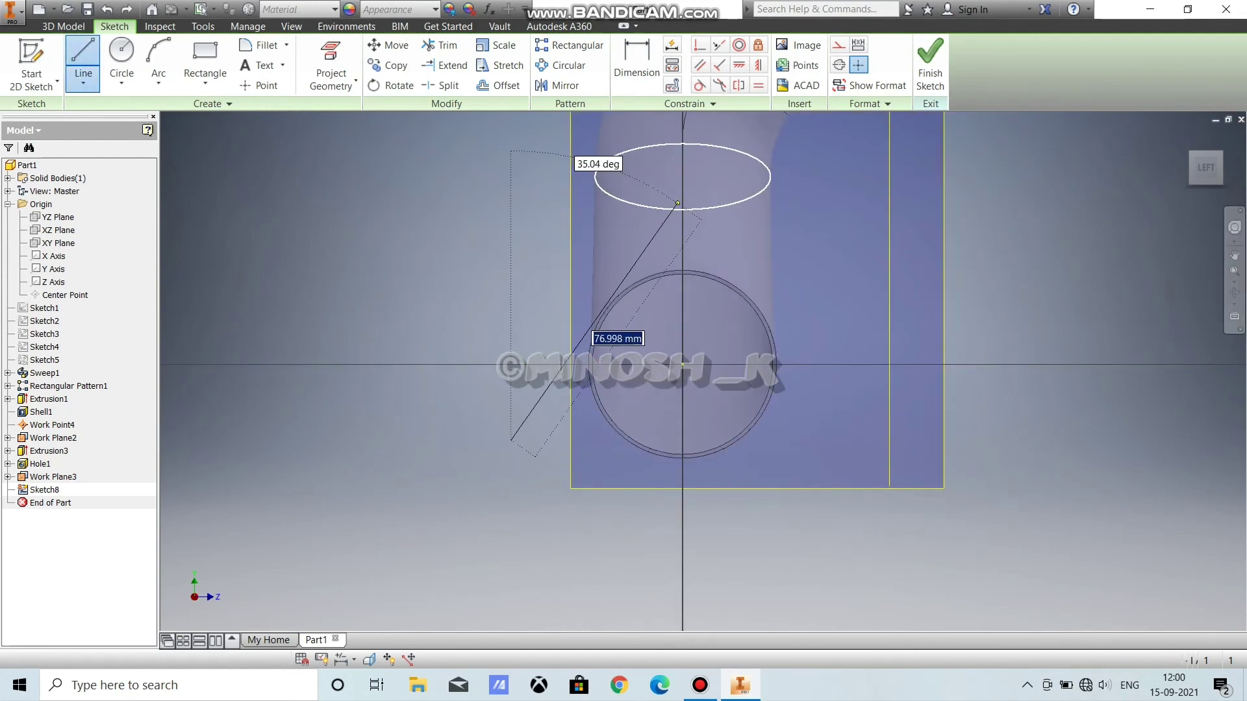
{"action": "left_click", "coordinate": [674, 204]}
{"action": "left_click", "coordinate": [860, 520]}
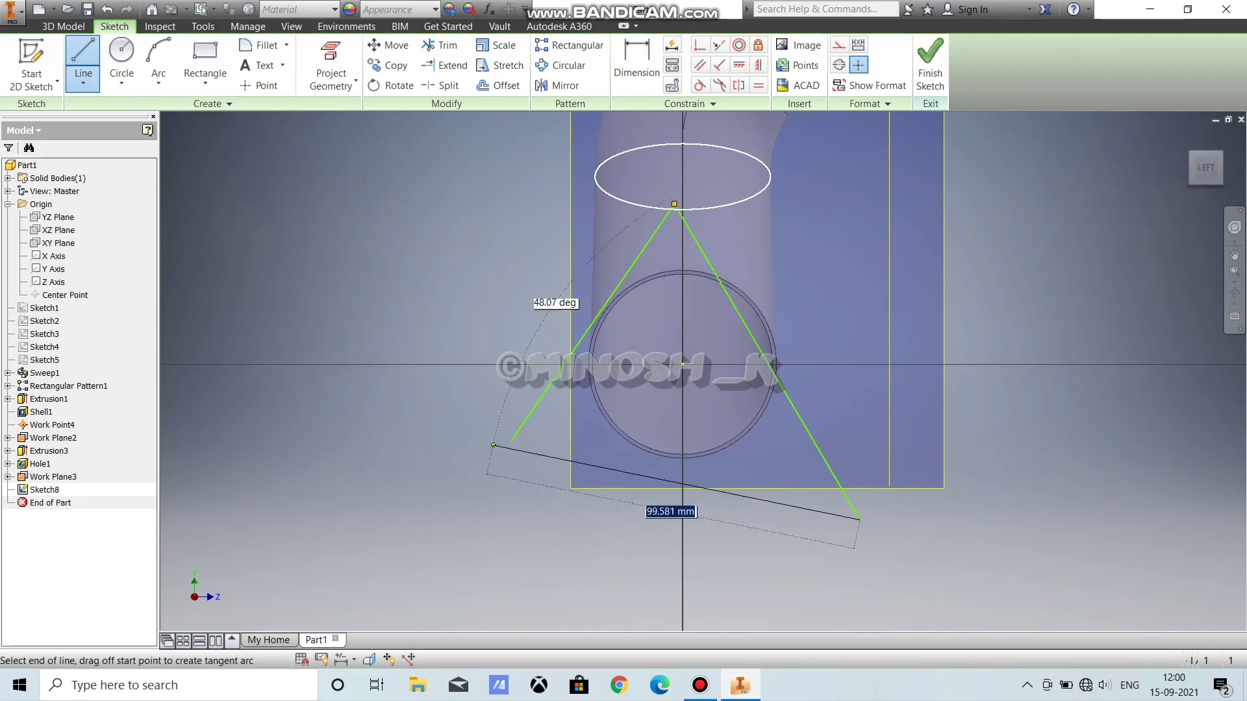
{"action": "left_click", "coordinate": [512, 441]}
{"action": "right_click", "coordinate": [398, 367]}
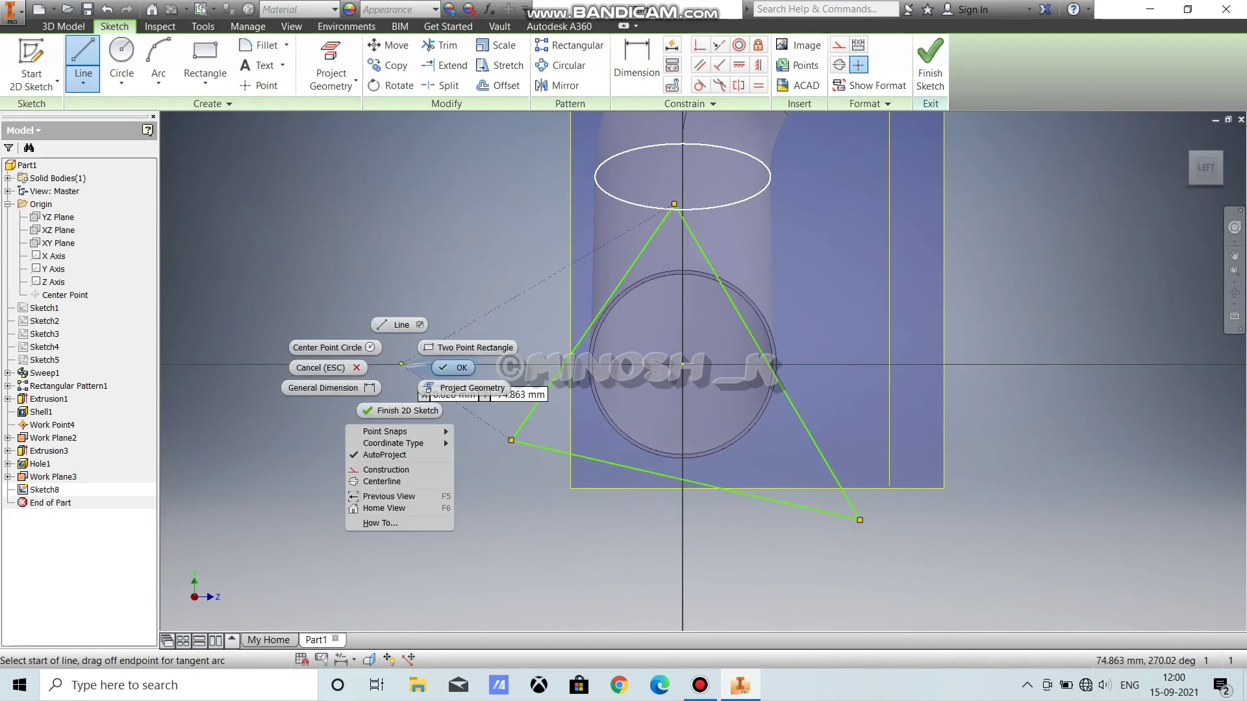
Step: Round all three corners of the triangle with 10 mm fillets
{"action": "left_click", "coordinate": [452, 367]}
{"action": "key", "text": "d"}
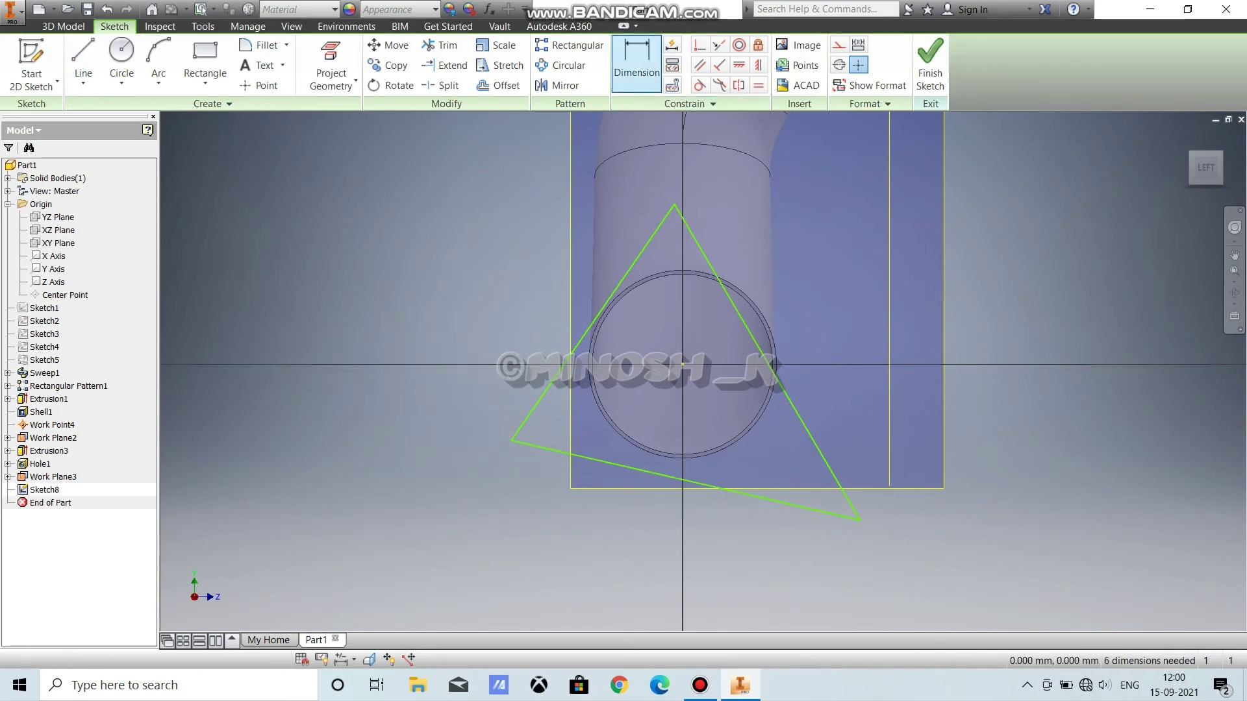
{"action": "left_click", "coordinate": [263, 45]}
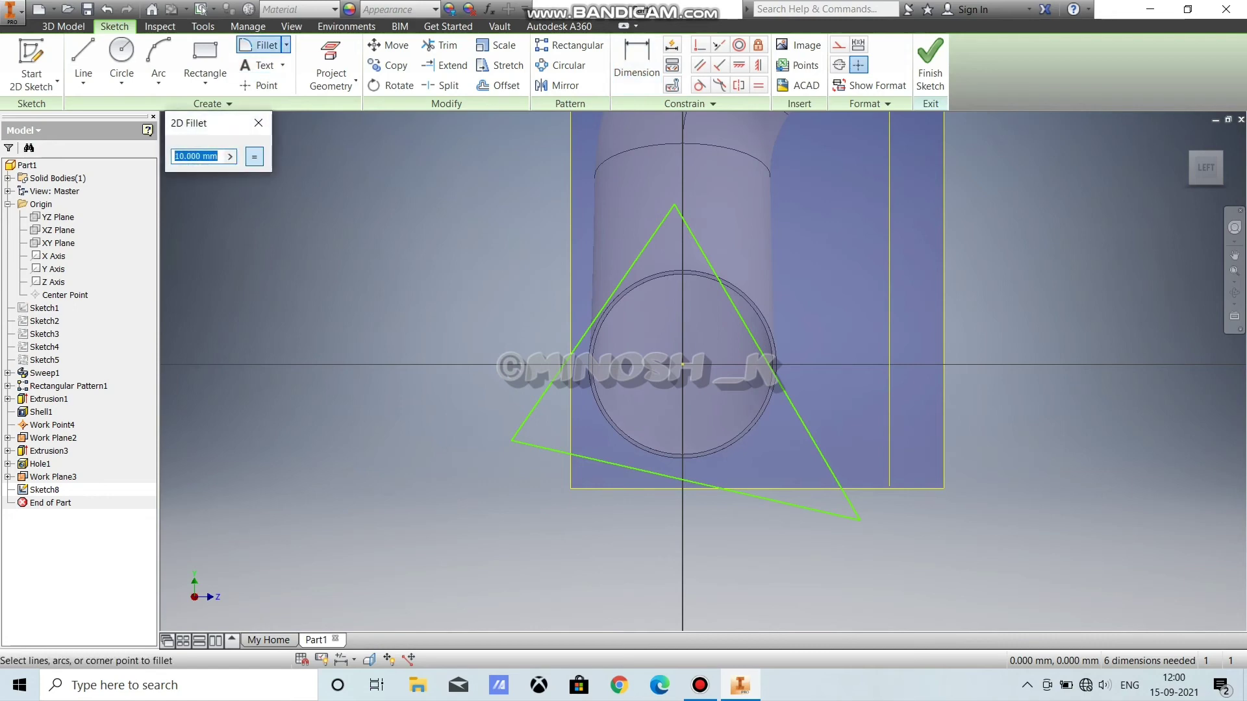
{"action": "left_click", "coordinate": [593, 323]}
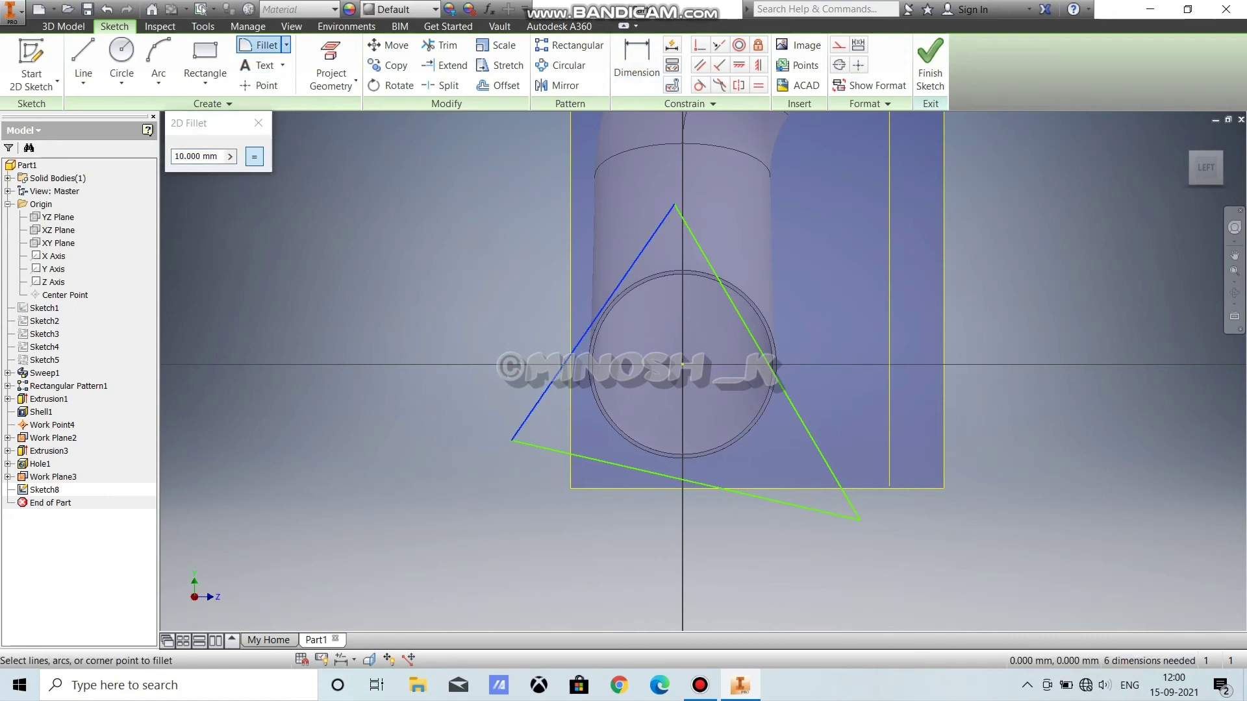
{"action": "left_click", "coordinate": [741, 319]}
{"action": "left_click", "coordinate": [806, 430]}
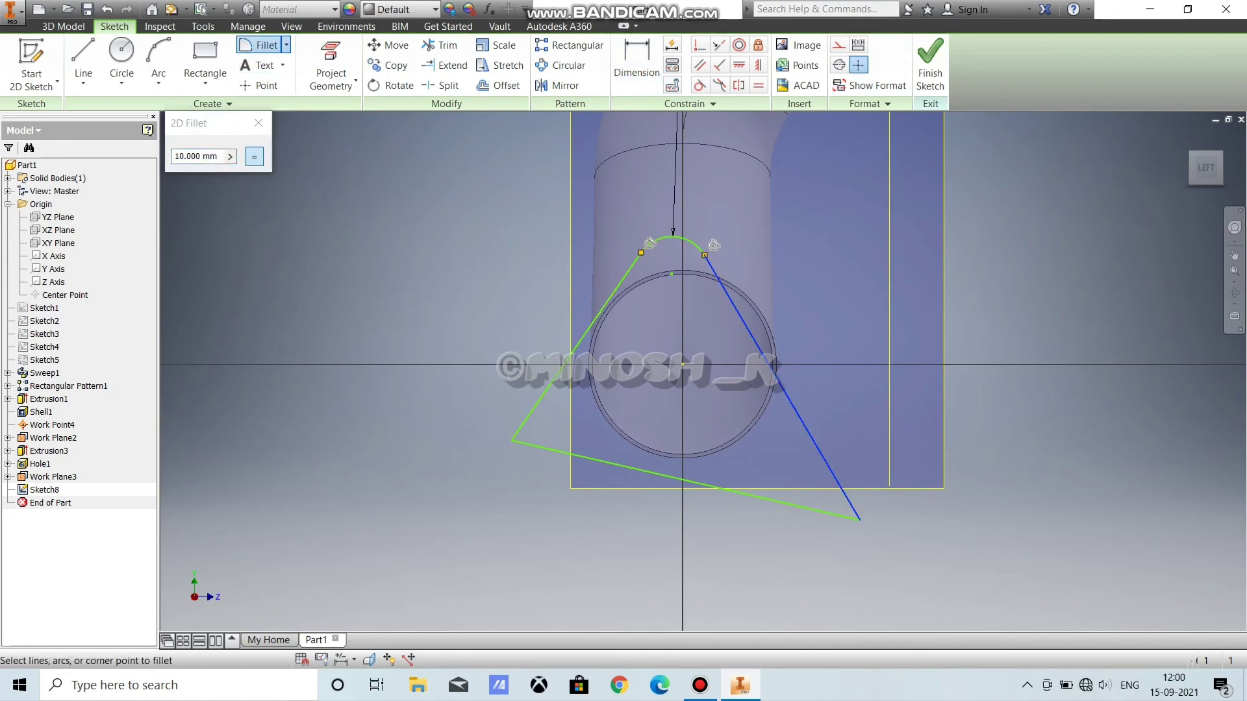
{"action": "left_click", "coordinate": [740, 493]}
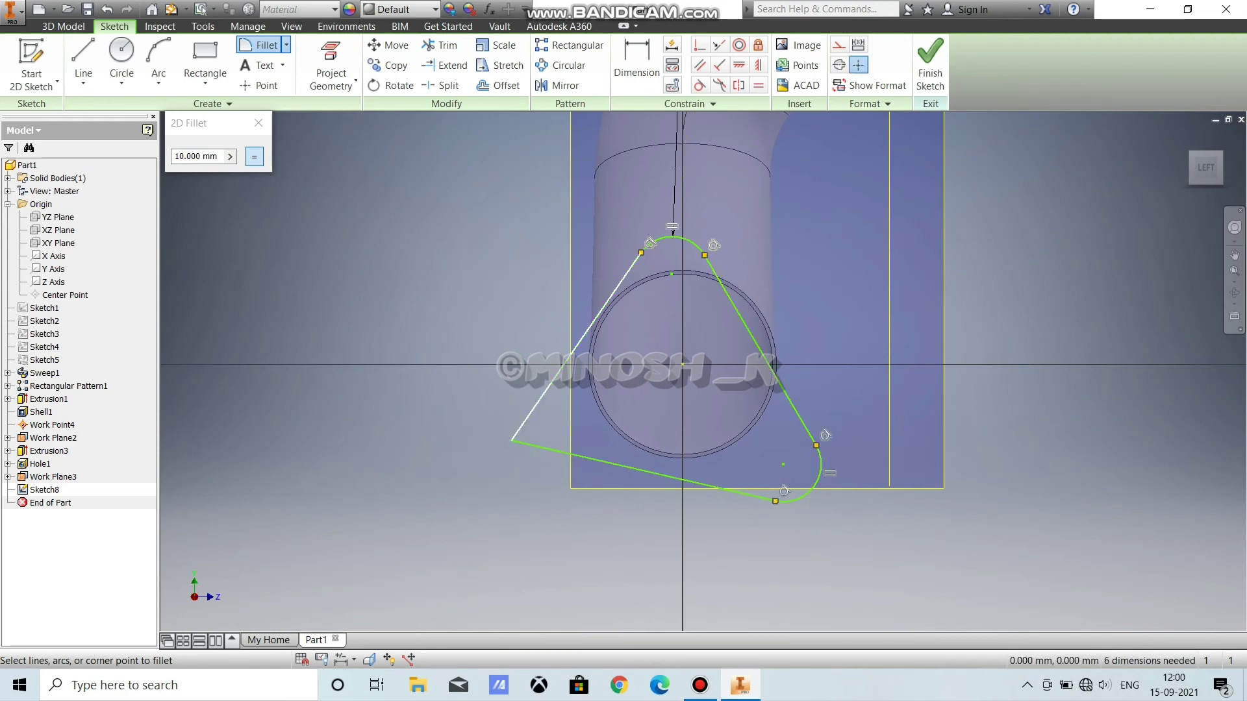
{"action": "left_click", "coordinate": [551, 384]}
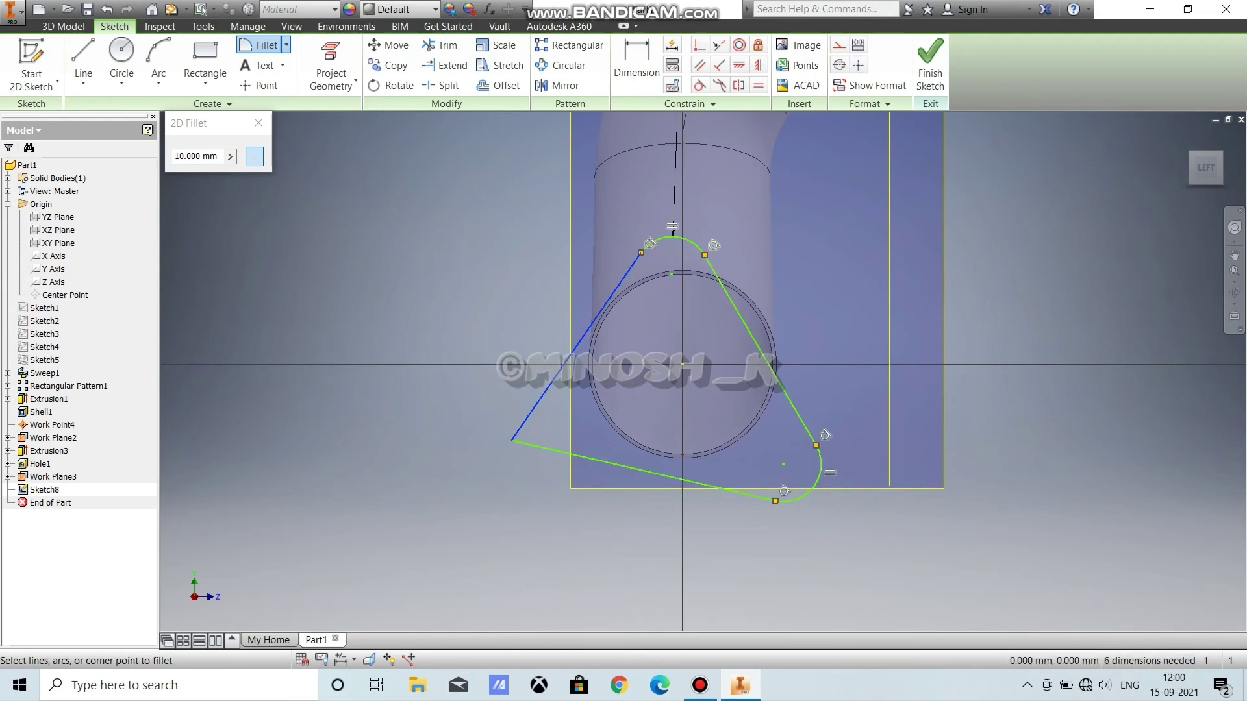
{"action": "left_click", "coordinate": [549, 449]}
Step: Add an aligned dimension of 87 mm between the centres of the triangle's upper and lower-right corner fillets
{"action": "key", "text": "d"}
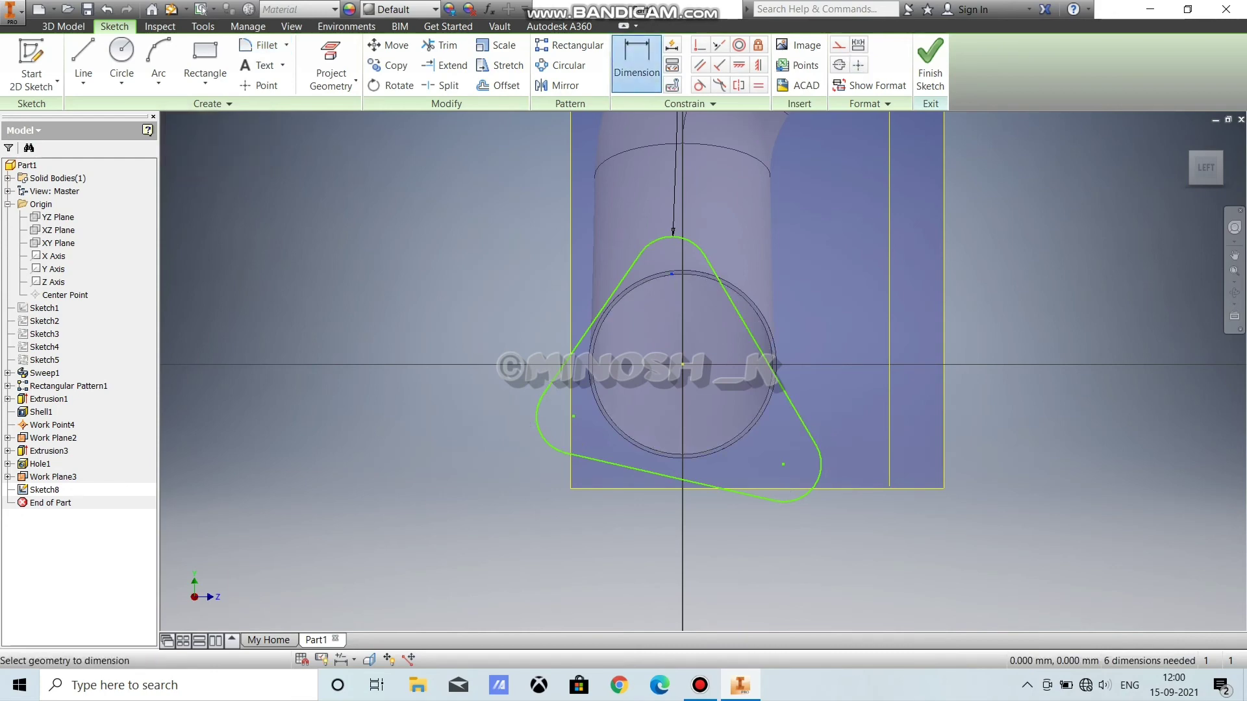
{"action": "right_click", "coordinate": [781, 463]}
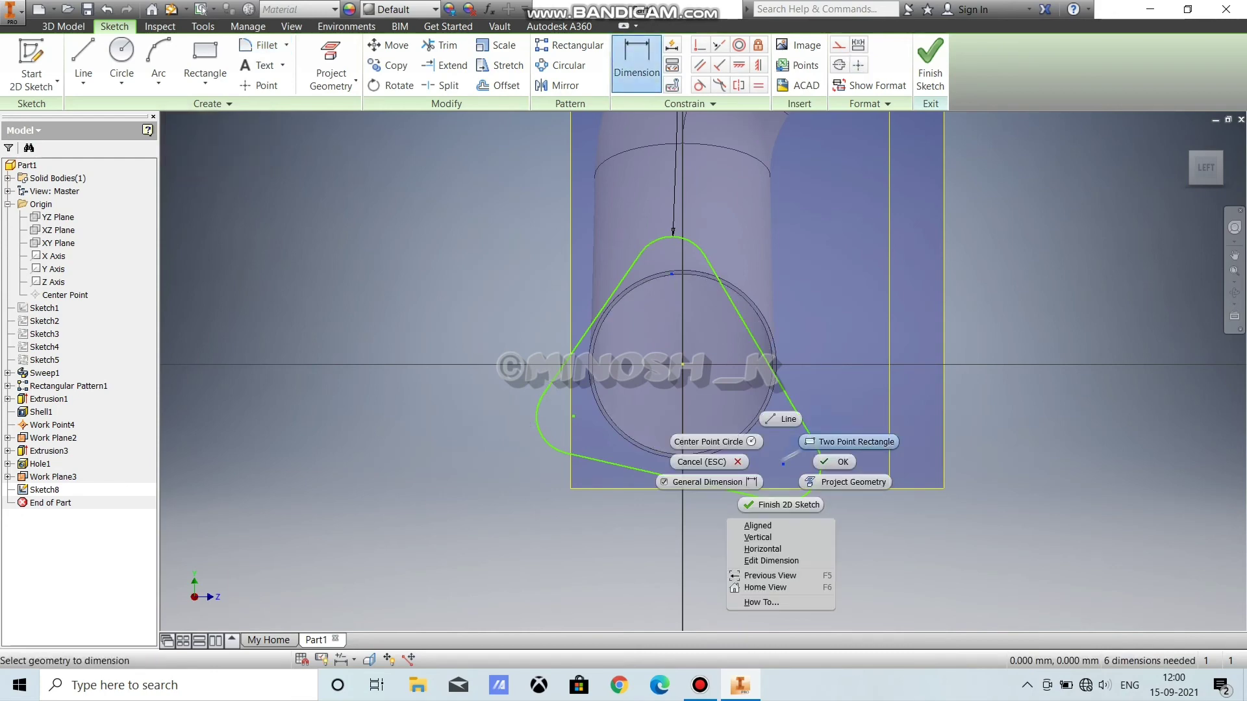
{"action": "left_click", "coordinate": [761, 526]}
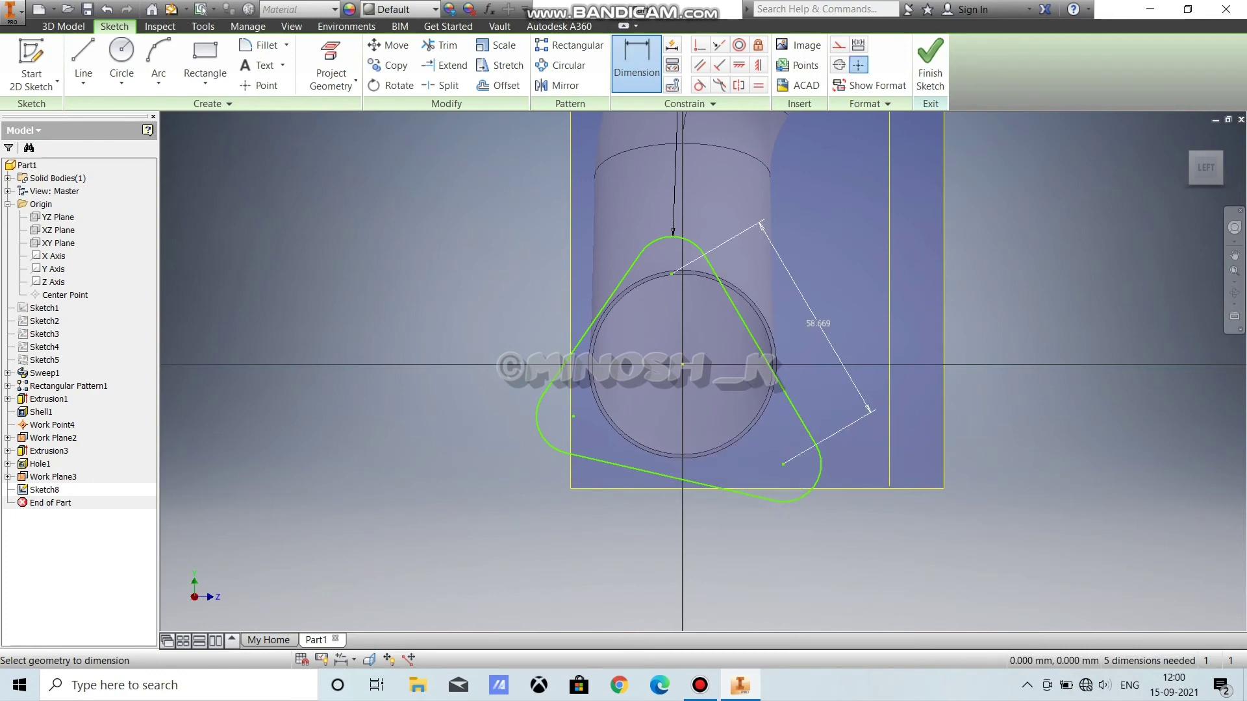
{"action": "left_click", "coordinate": [818, 325]}
{"action": "type", "text": "87"}
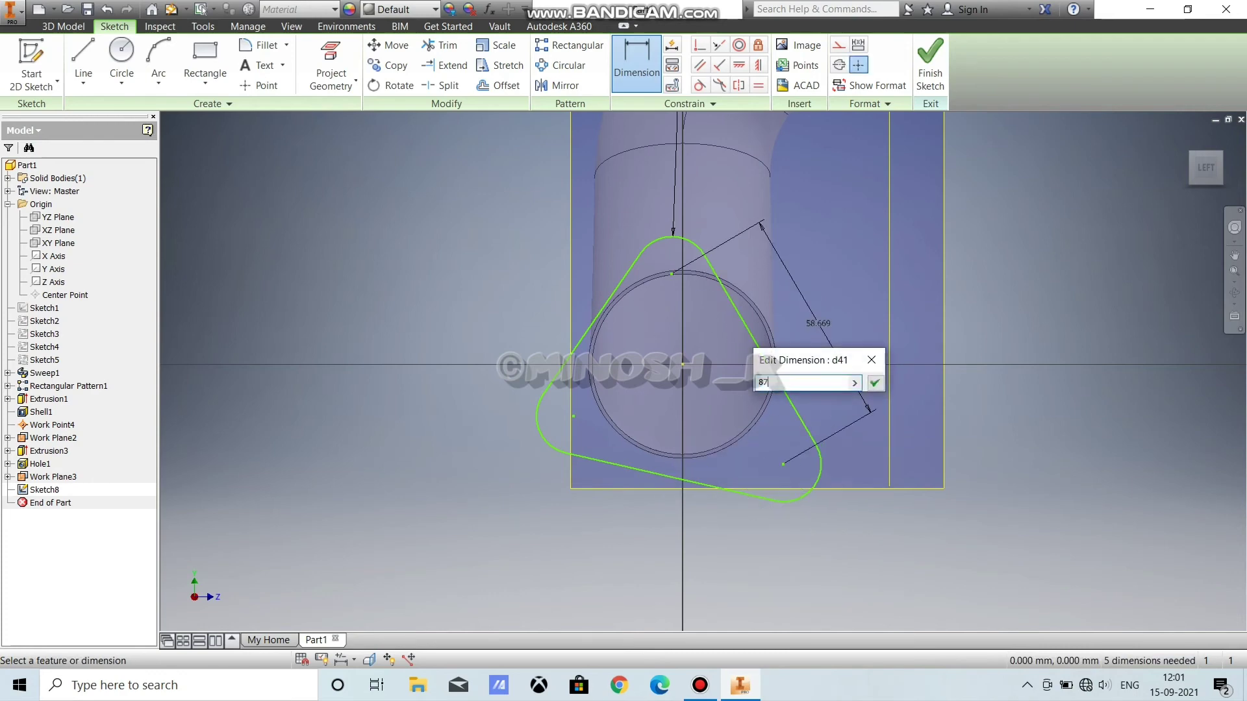
{"action": "key", "text": "Return"}
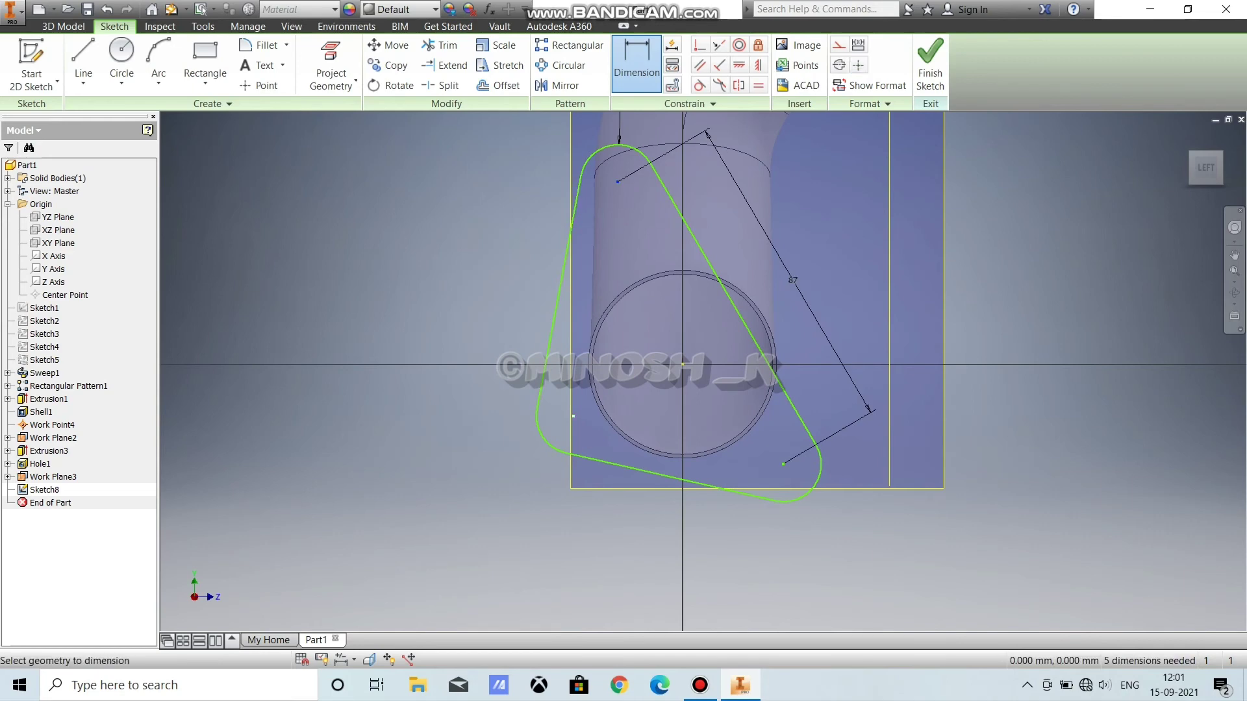
Step: Add an aligned dimension of 87 mm between the centres of the triangle's upper and lower-left corner fillets
{"action": "left_click", "coordinate": [573, 417]}
{"action": "right_click", "coordinate": [510, 385]}
{"action": "left_click", "coordinate": [504, 452]}
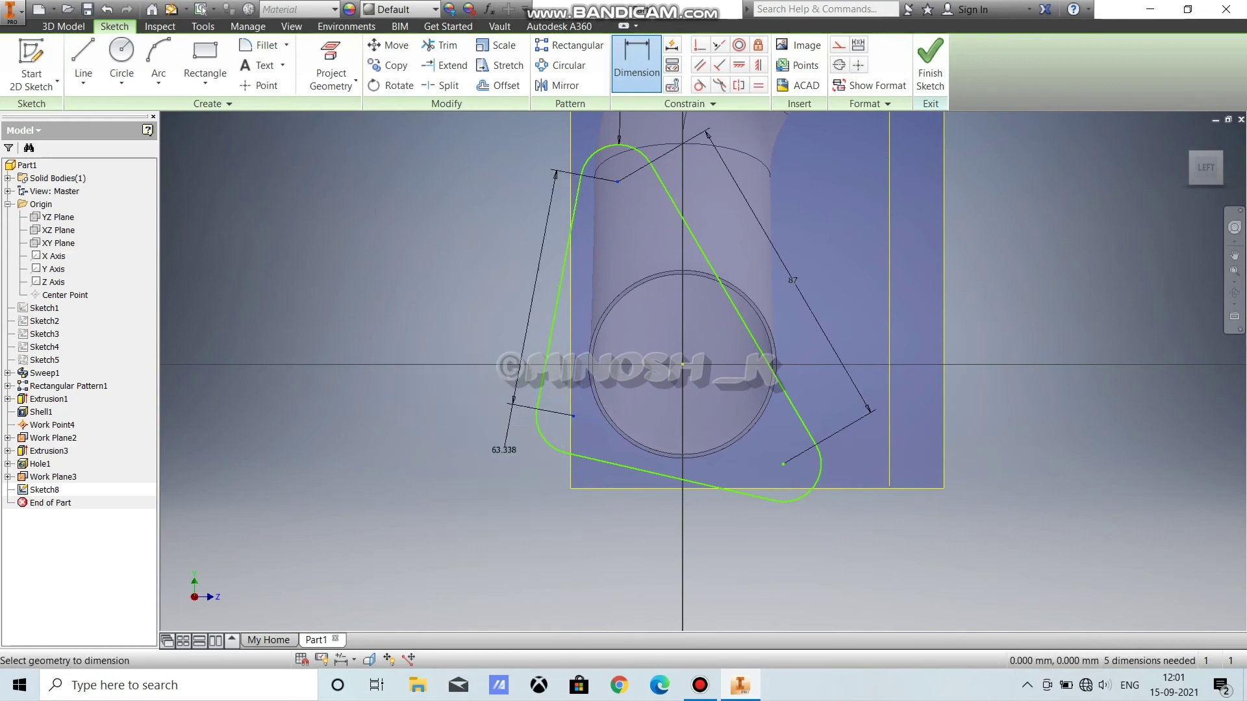
{"action": "left_click", "coordinate": [488, 300]}
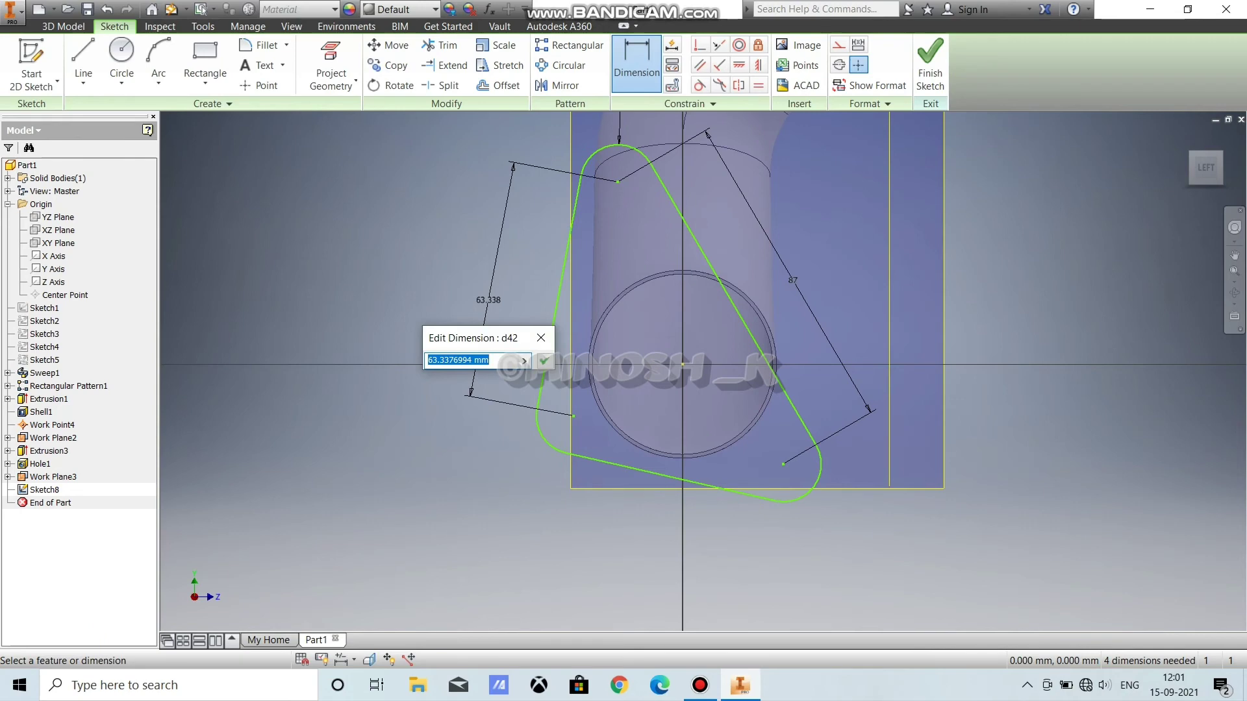
{"action": "type", "text": "87"}
{"action": "key", "text": "Return"}
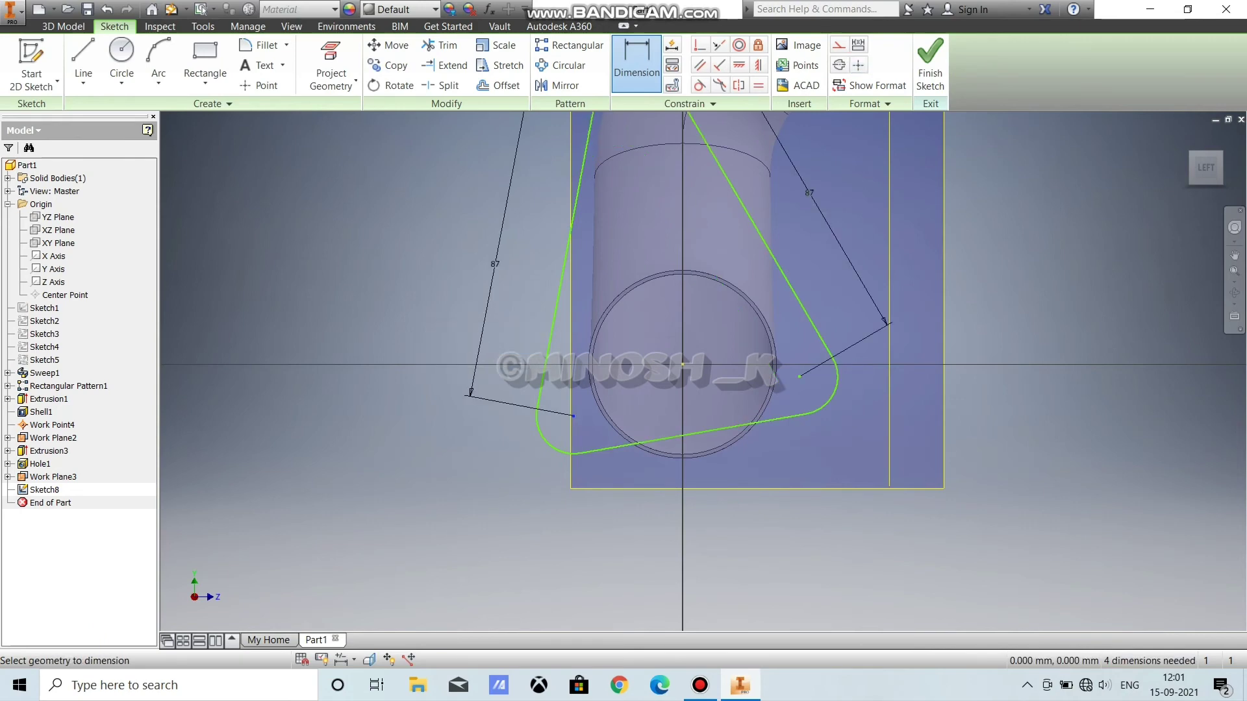
Step: Add an aligned dimension of 87 mm between the centres of the triangle's two lower corner fillets
{"action": "left_click", "coordinate": [799, 376]}
{"action": "right_click", "coordinate": [741, 467]}
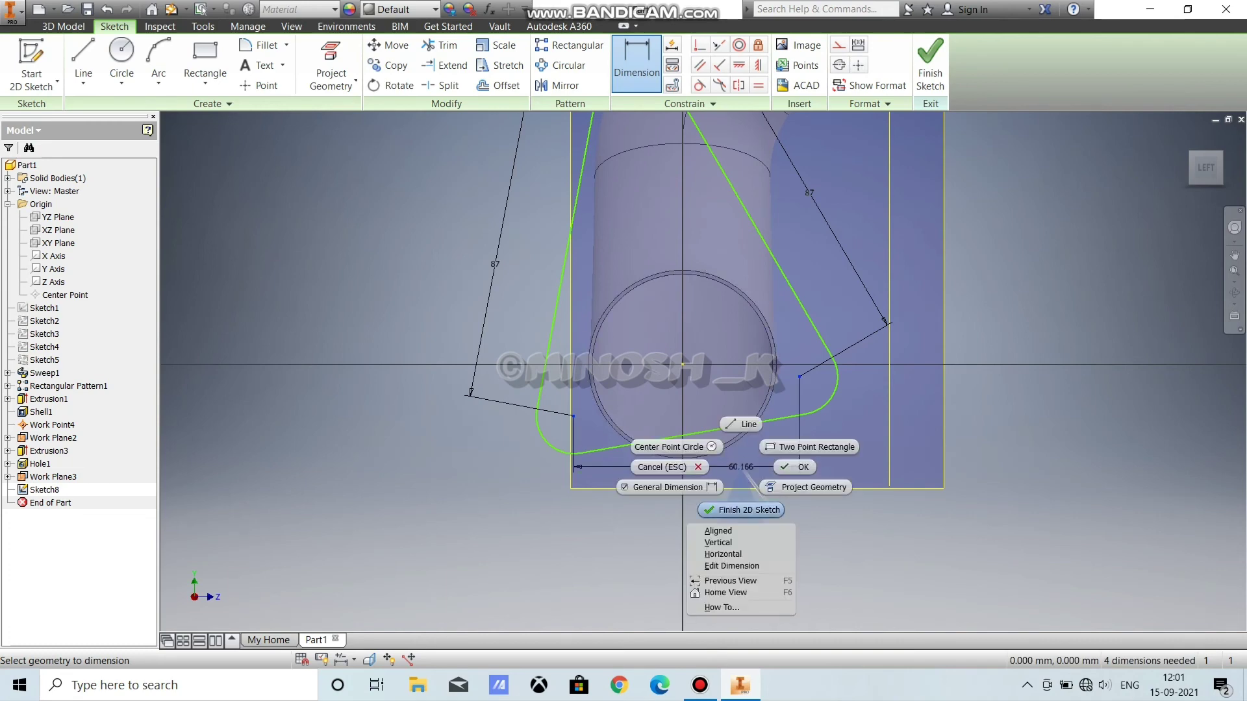
{"action": "left_click", "coordinate": [717, 530]}
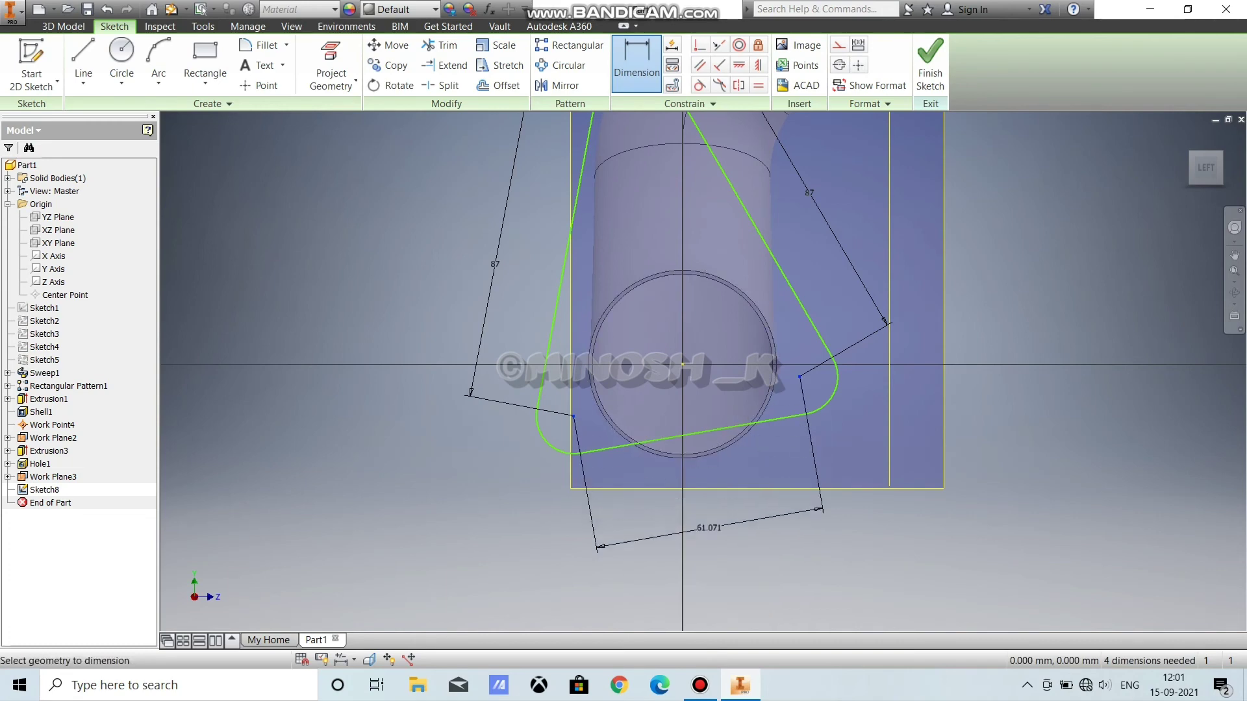
{"action": "left_click", "coordinate": [715, 536]}
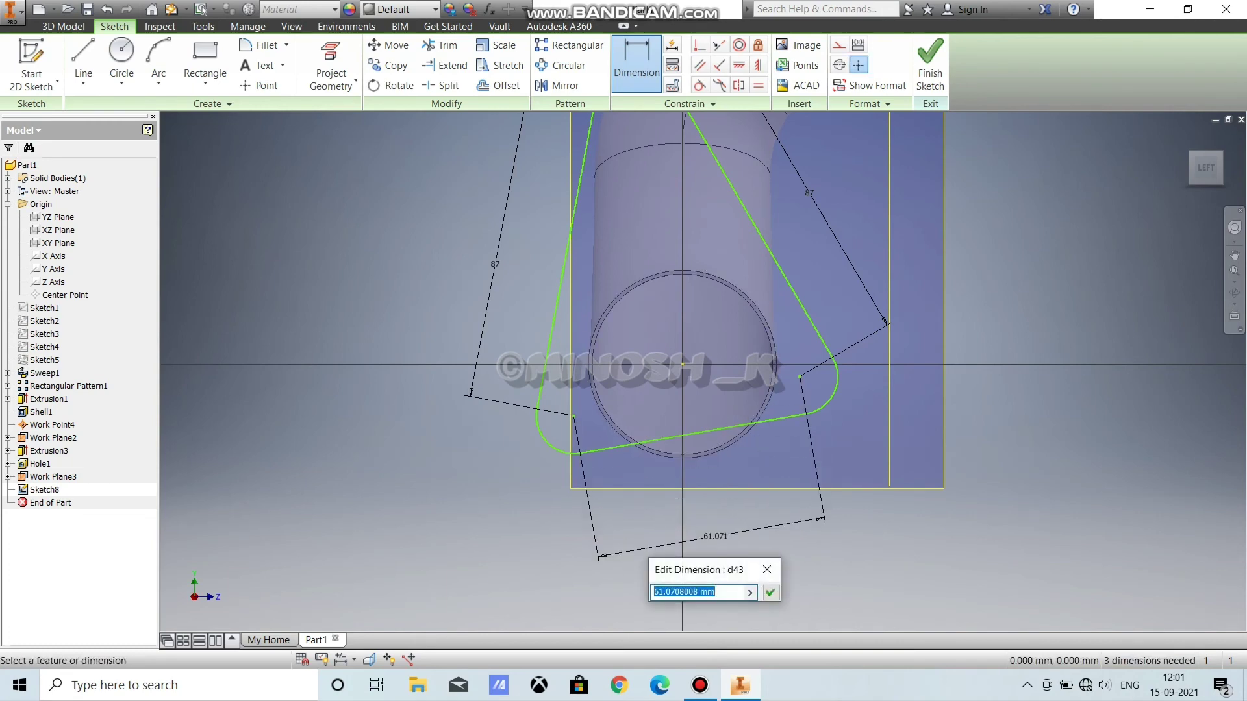
{"action": "key", "text": "Return"}
{"action": "middle_click_drag", "start_coordinate": [714, 520], "coordinate": [718, 582]}
Step: Draw a construction circle about 79 mm in diameter, centred on the main pipe's opening
{"action": "left_click", "coordinate": [122, 59]}
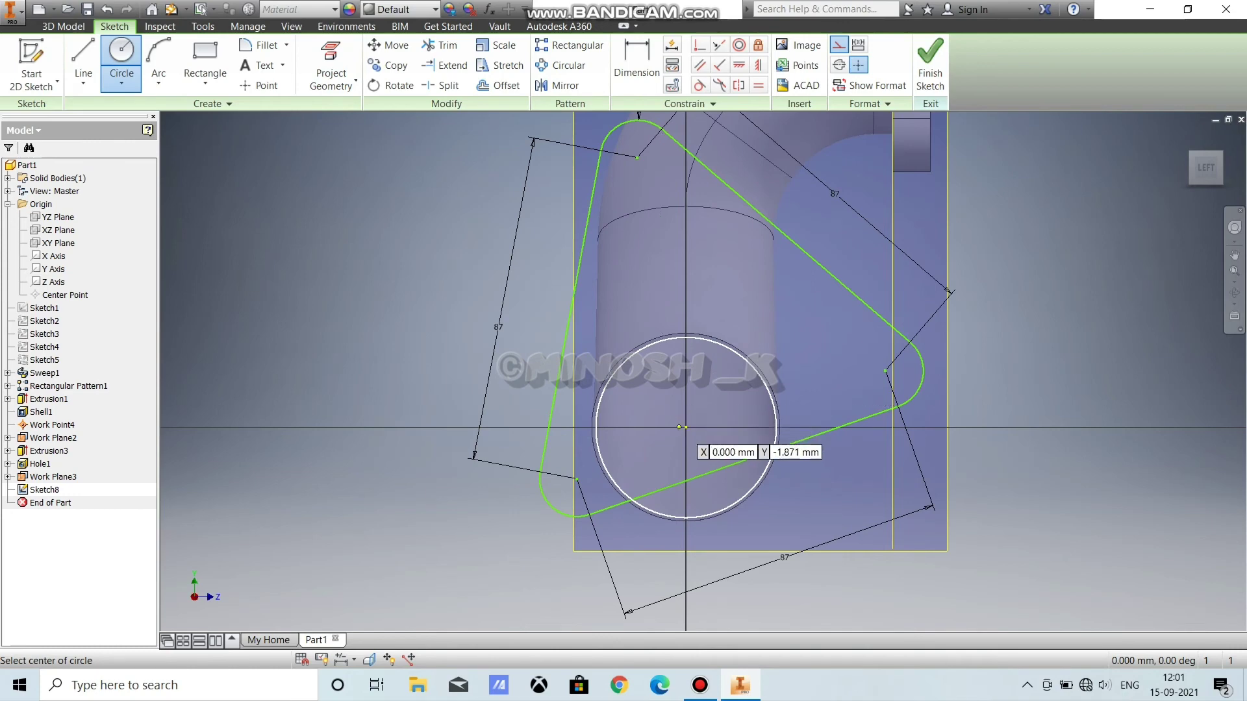
{"action": "left_click", "coordinate": [686, 427]}
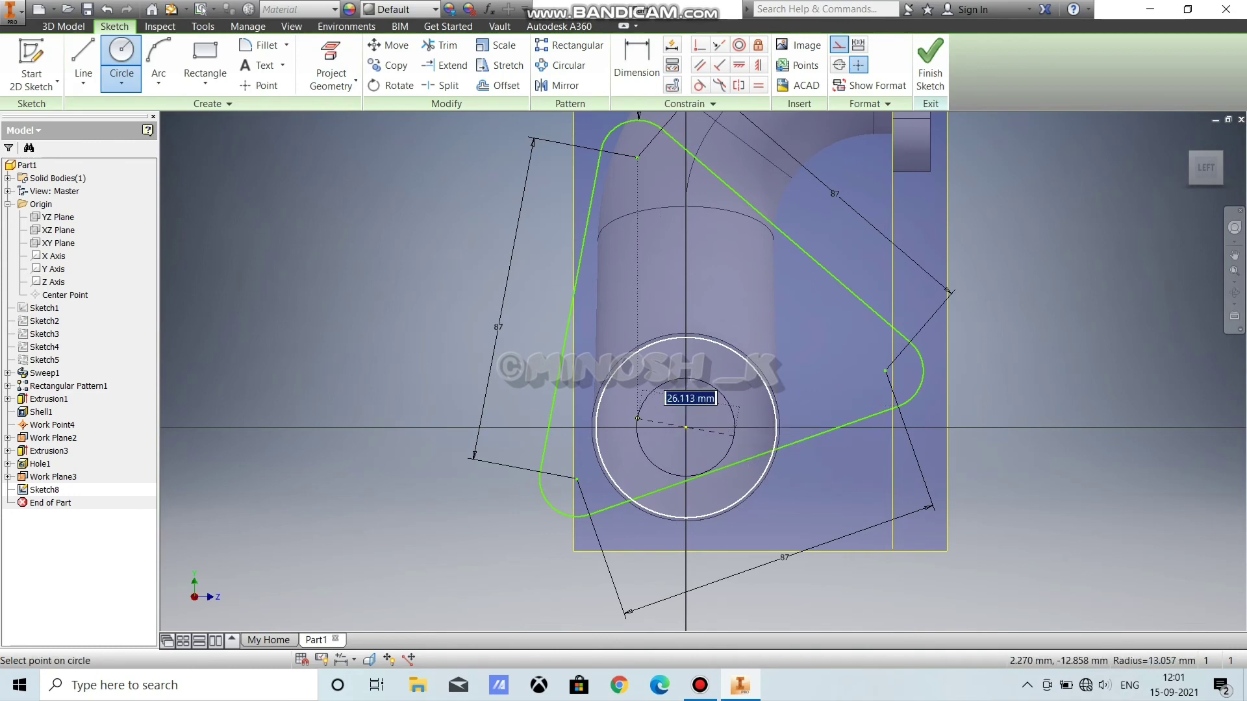
{"action": "type", "text": "80"}
{"action": "key", "text": "Return"}
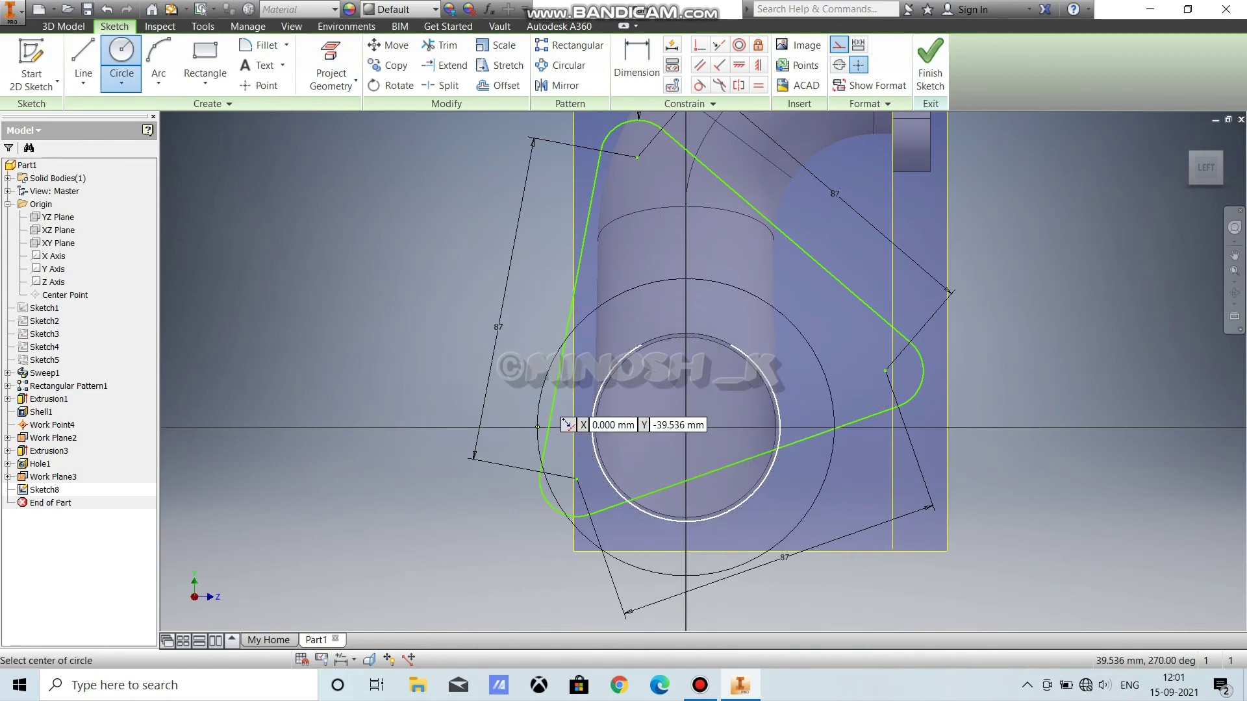
{"action": "right_click", "coordinate": [415, 377]}
{"action": "left_click", "coordinate": [458, 397]}
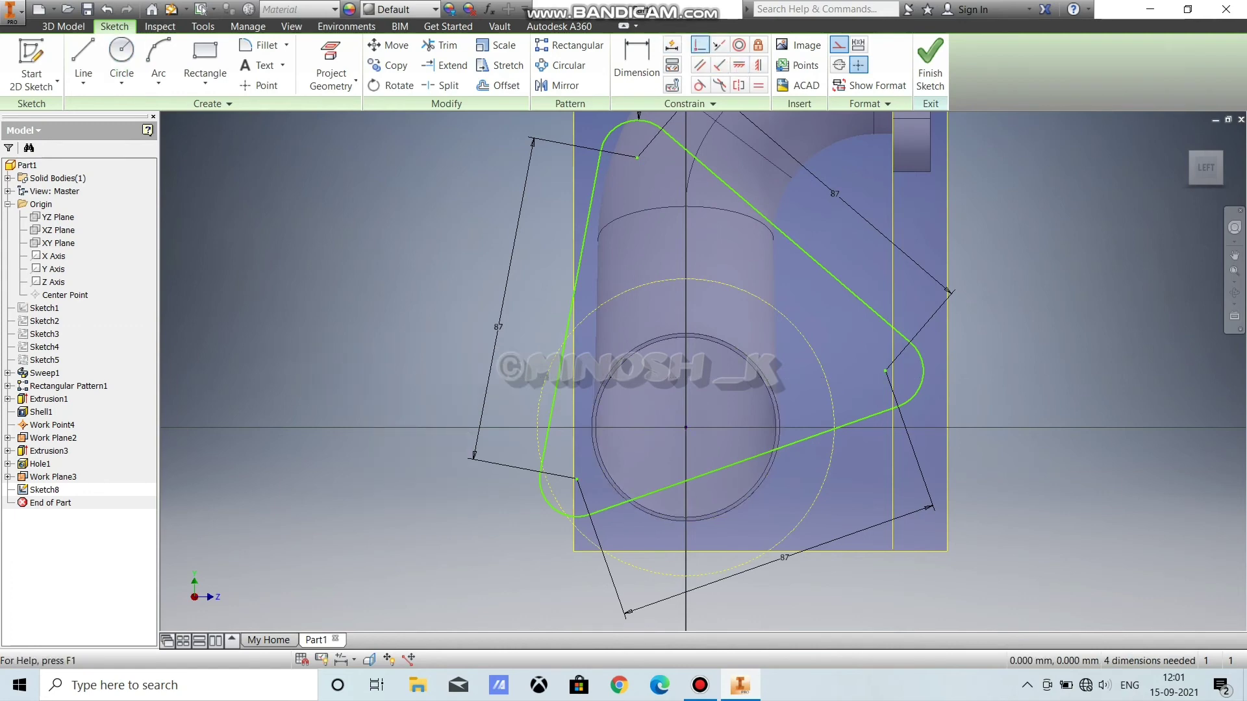
Step: Constrain the centres of the triangle's three corner fillets to be coincident with the construction circle
{"action": "left_click", "coordinate": [700, 45]}
{"action": "left_click", "coordinate": [740, 290]}
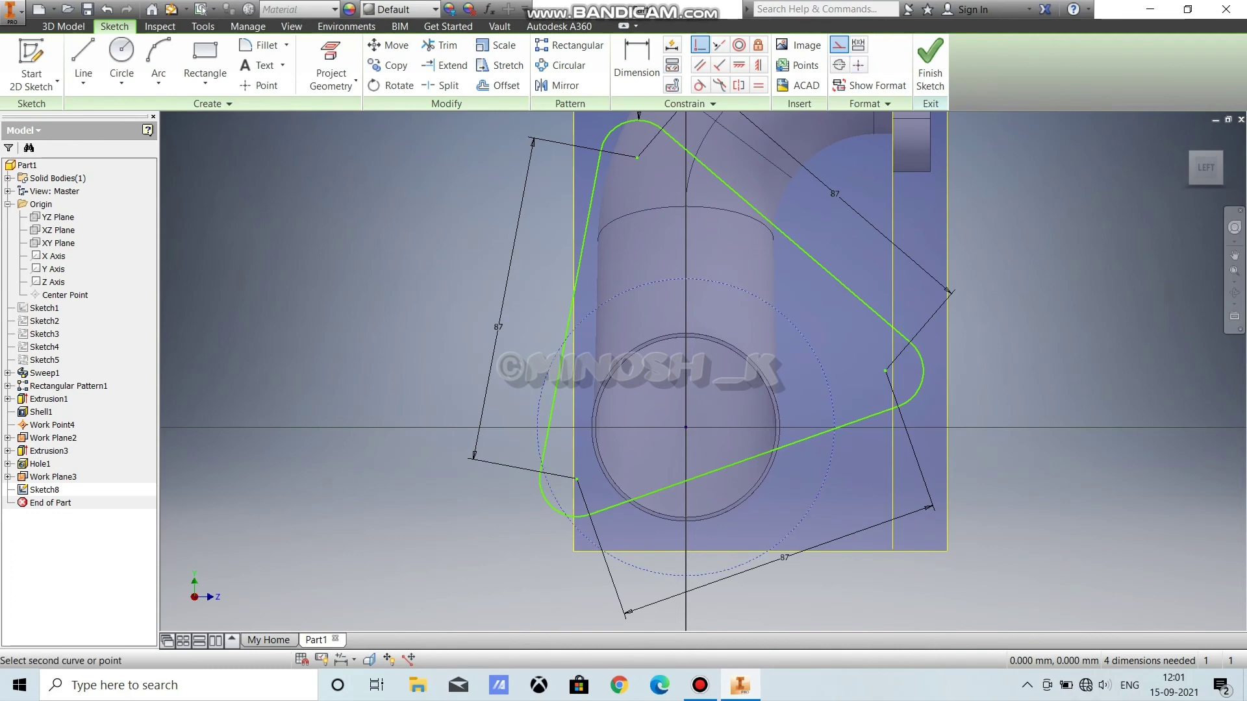
{"action": "left_click", "coordinate": [637, 158]}
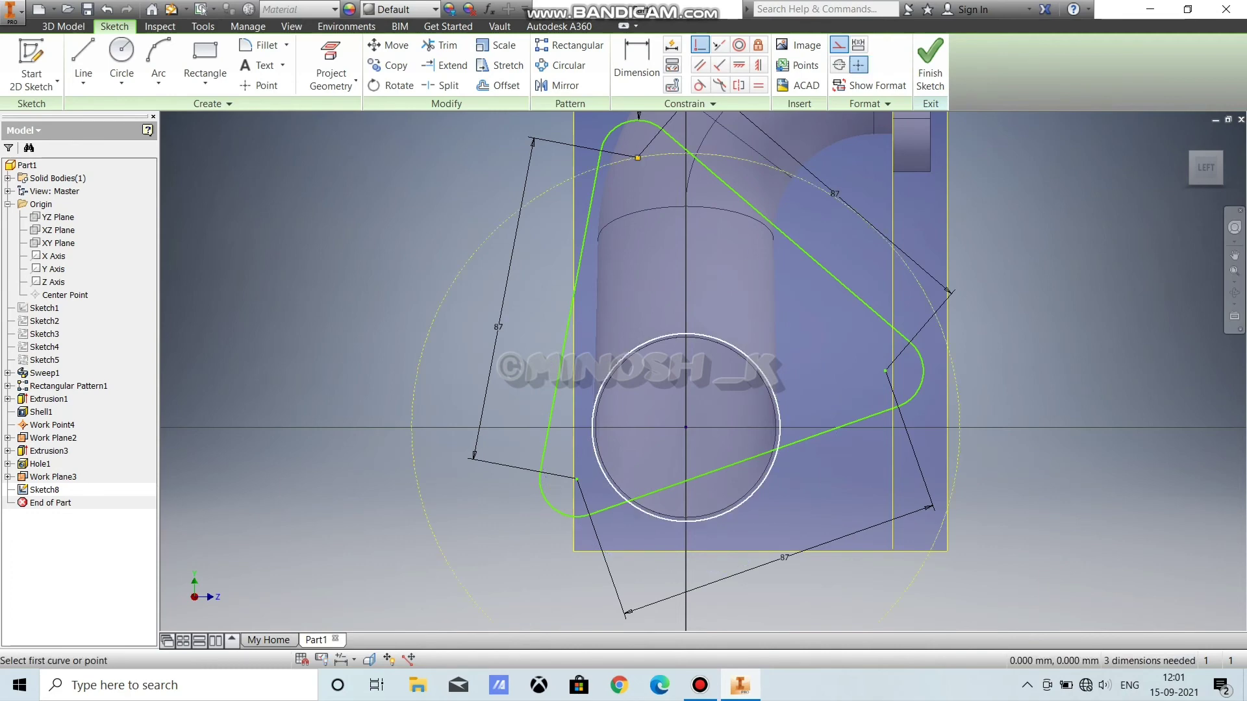
{"action": "left_click", "coordinate": [577, 479]}
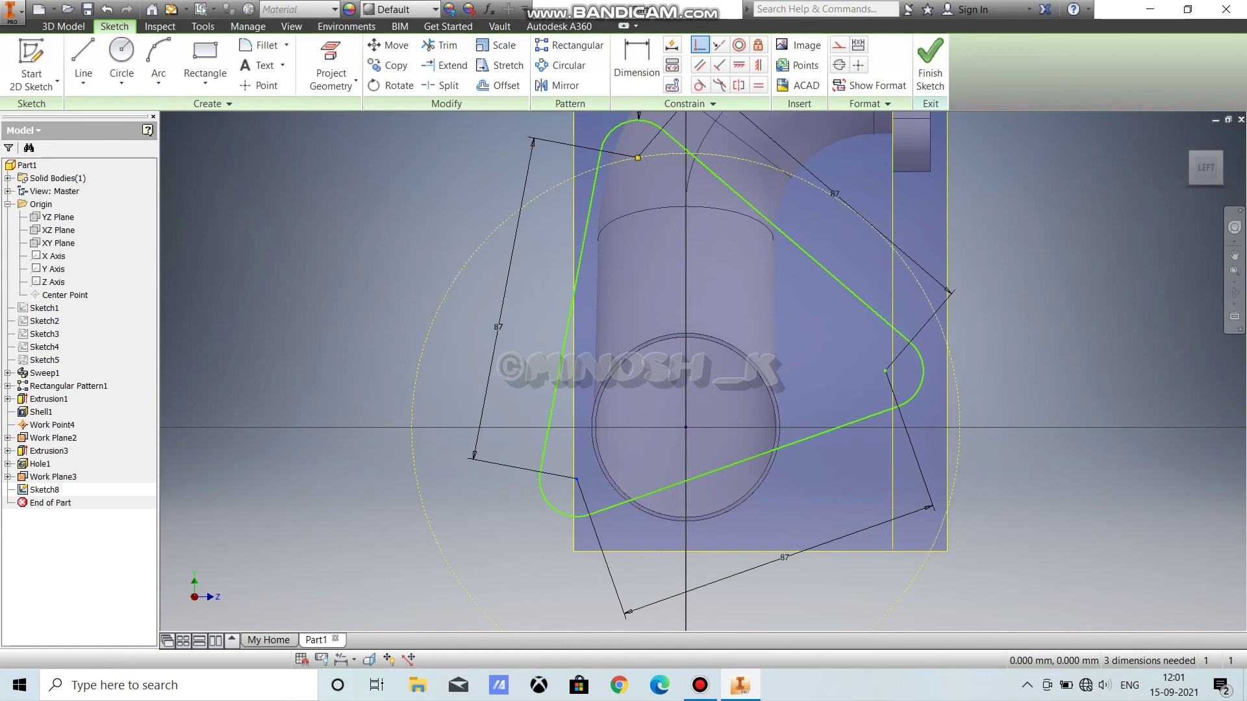
{"action": "left_click", "coordinate": [424, 506]}
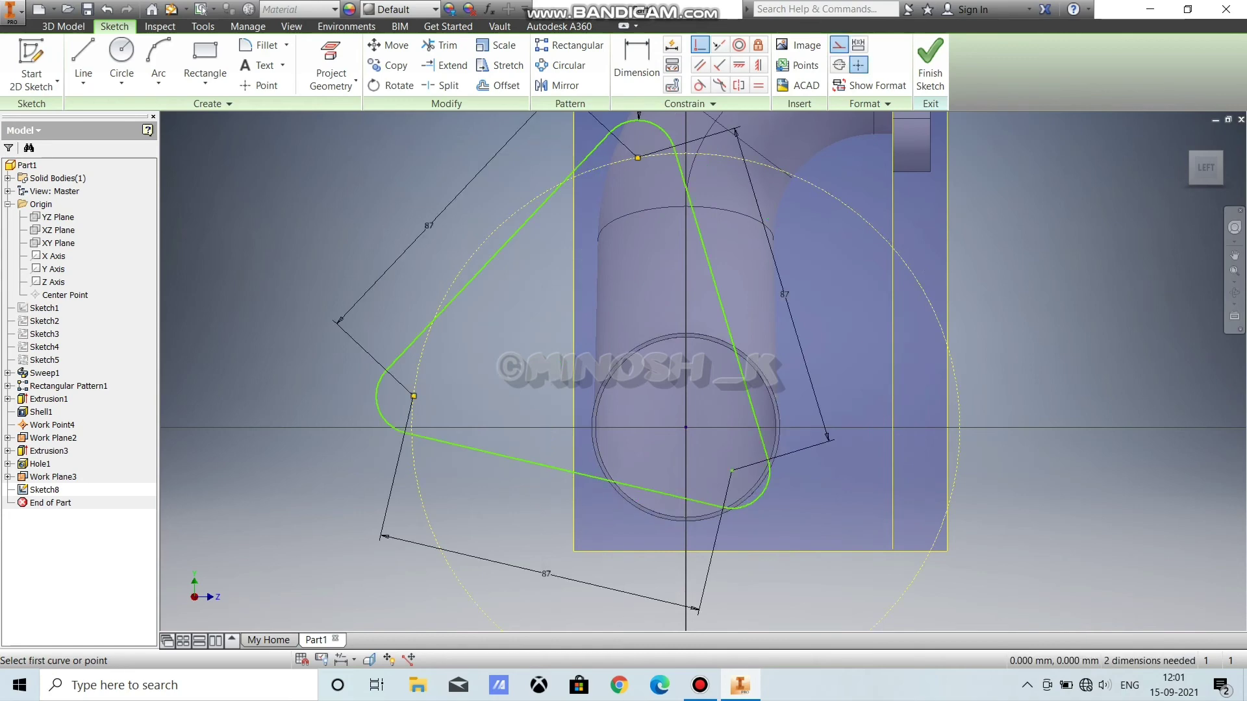
{"action": "left_click", "coordinate": [424, 507]}
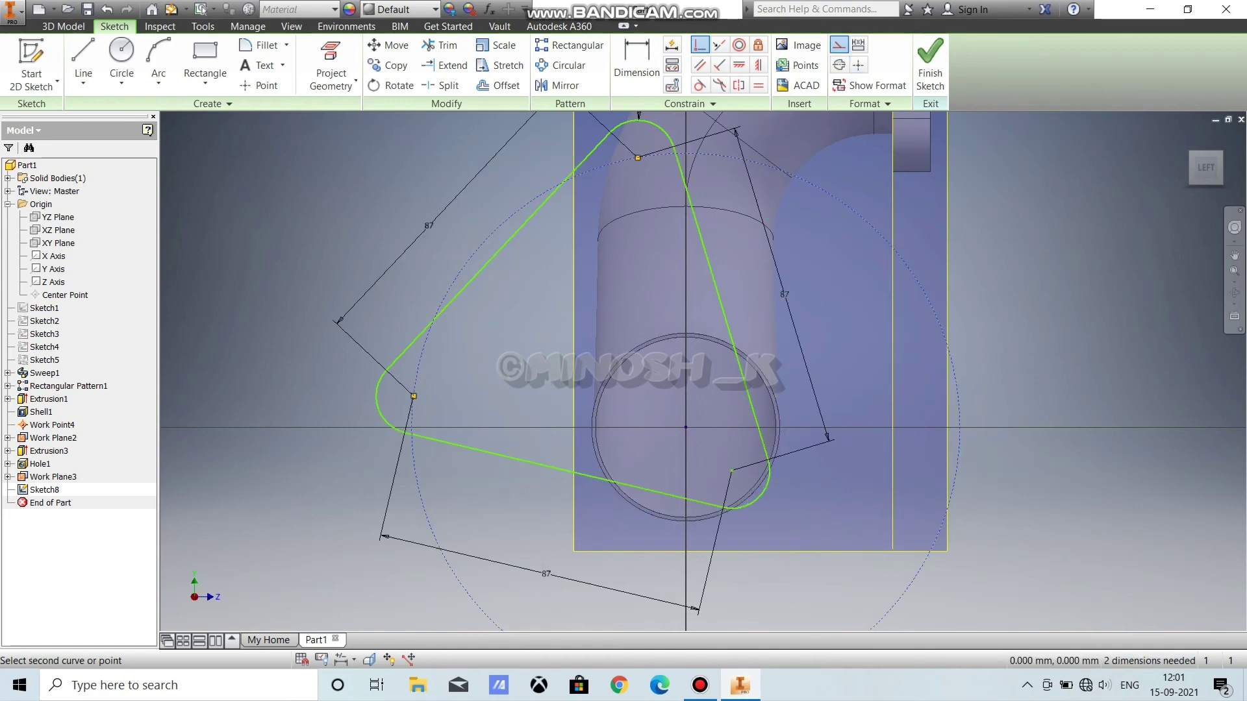
{"action": "left_click", "coordinate": [732, 470]}
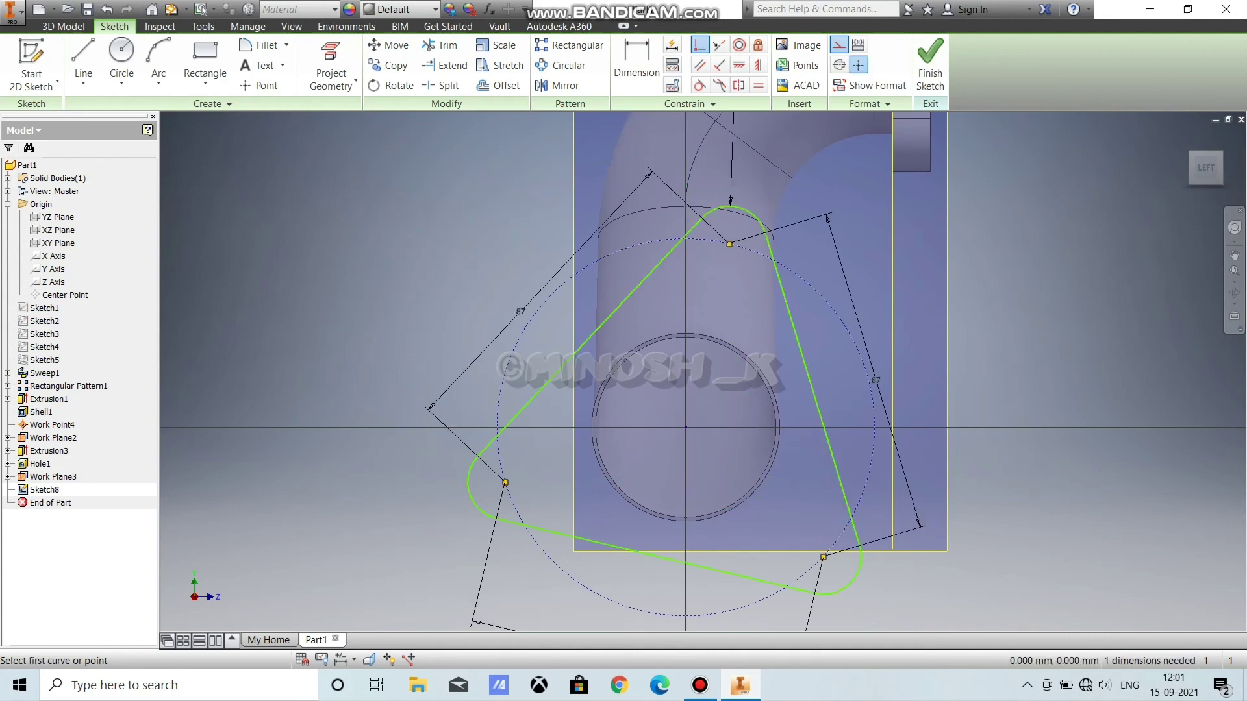
Step: Project the Z axis into the sketch and set the angle between it and the triangle's left side to 105 degrees
{"action": "left_click", "coordinate": [331, 64]}
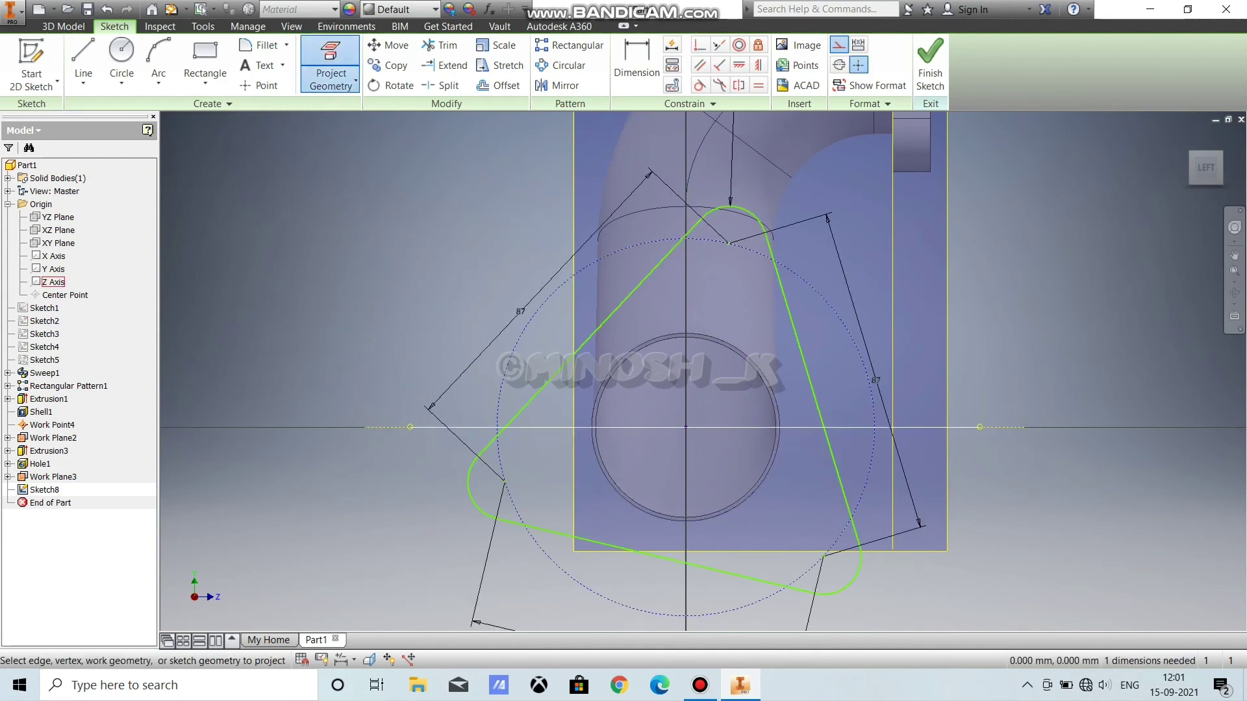
{"action": "left_click", "coordinate": [52, 281]}
{"action": "key", "text": "d"}
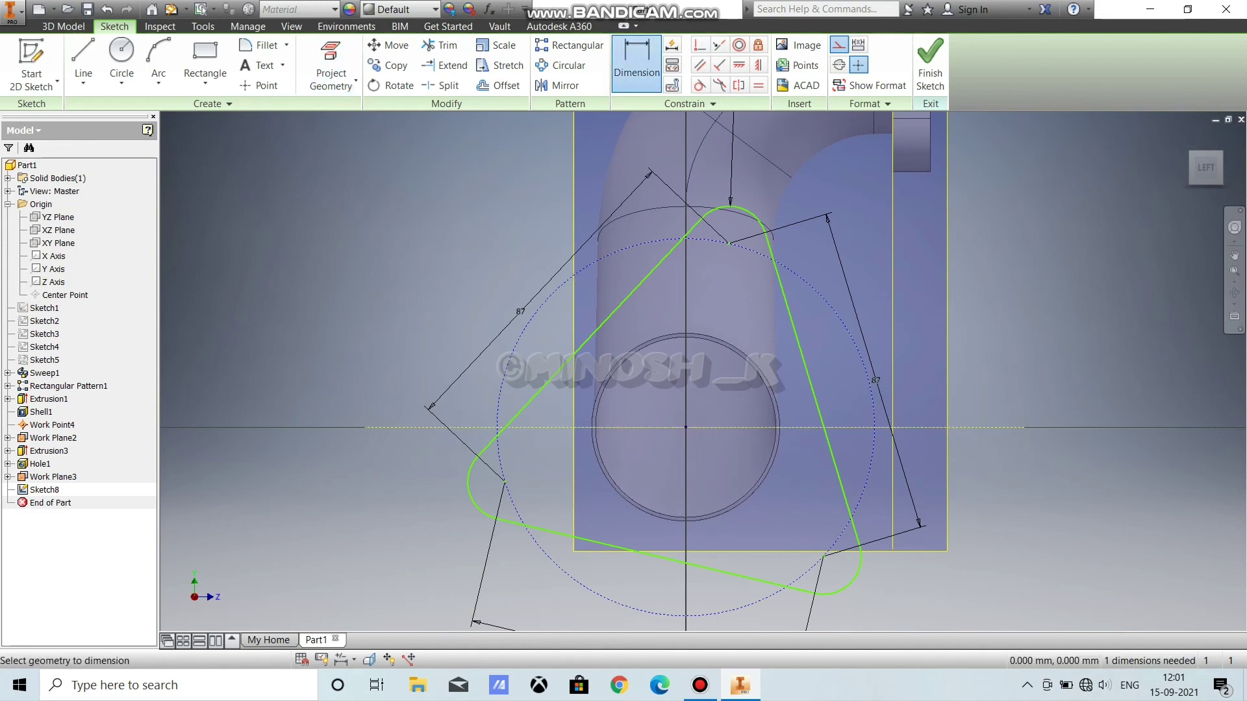
{"action": "left_click", "coordinate": [560, 427]}
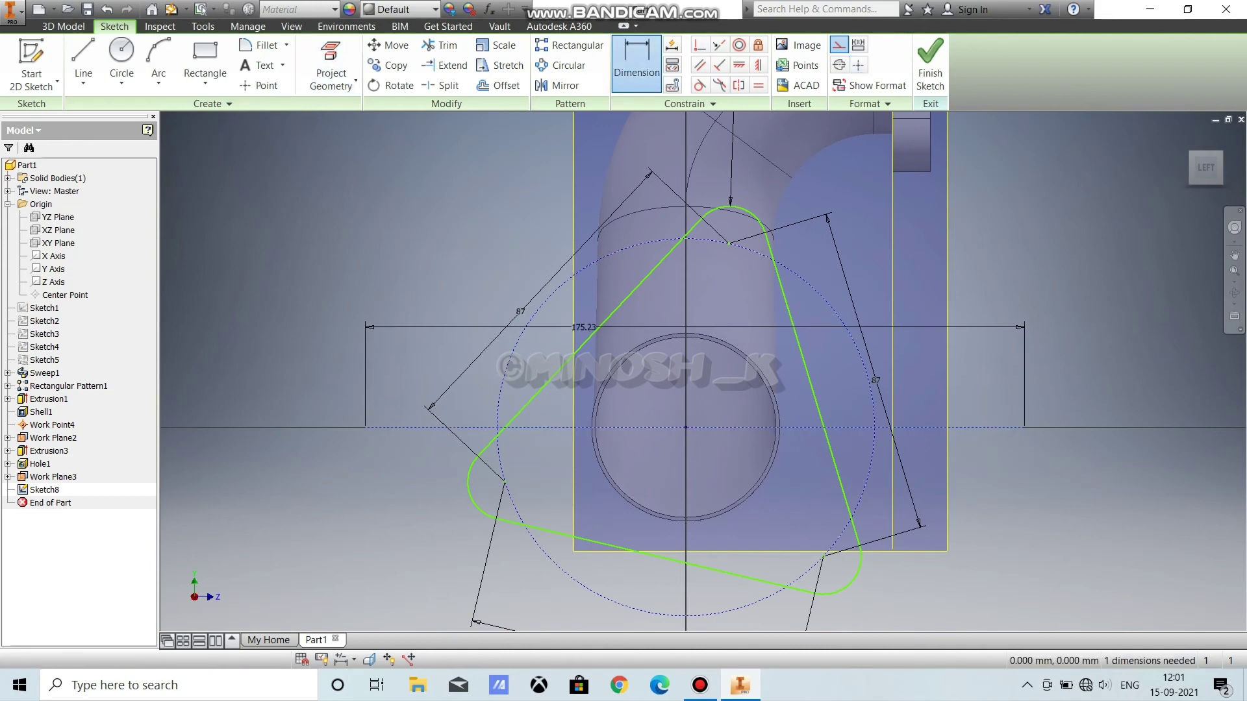
{"action": "left_click", "coordinate": [593, 335]}
{"action": "left_click", "coordinate": [390, 339]}
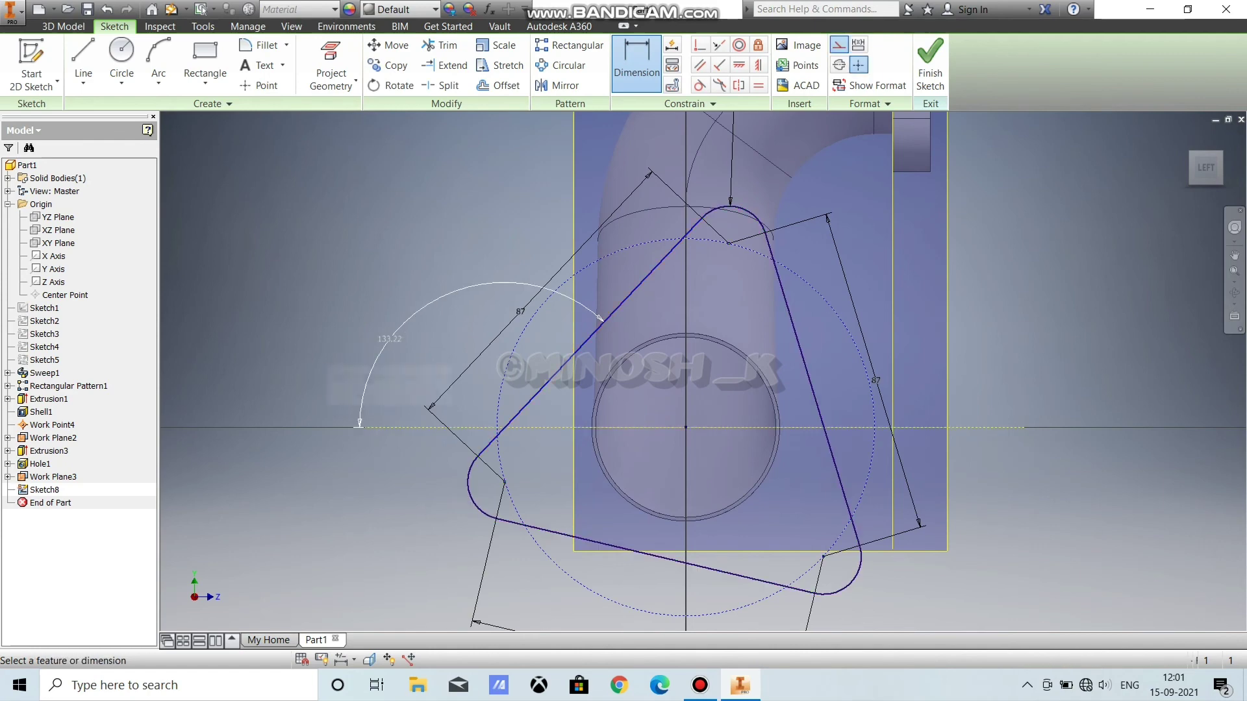
{"action": "type", "text": "105"}
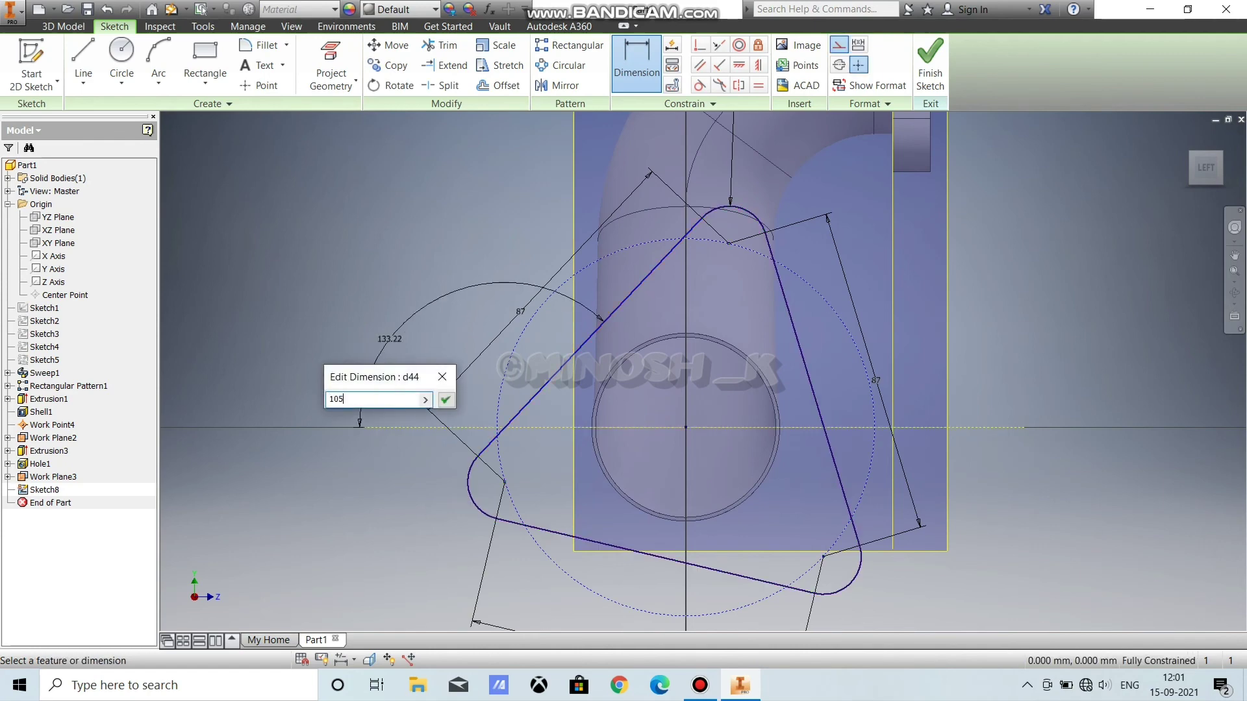
{"action": "key", "text": "Return"}
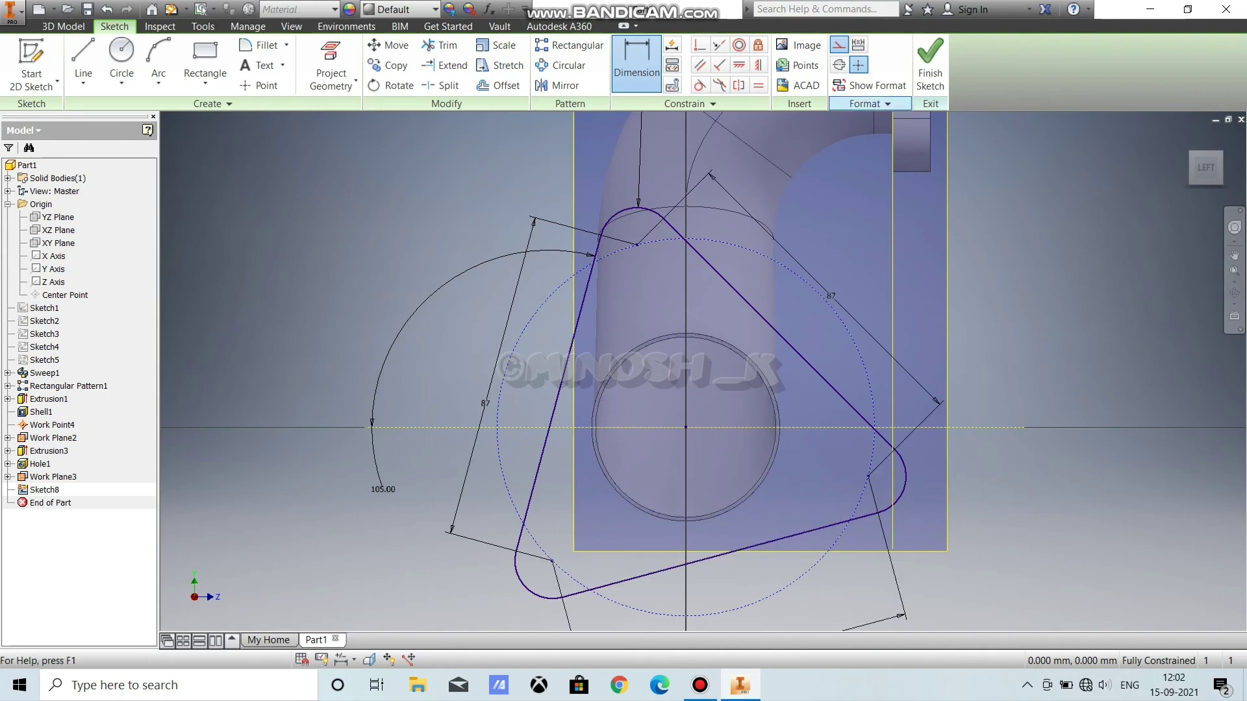
Step: Reopen the triangular flange sketch for editing and draw a circle about 39 mm in diameter, centred on the main pipe's opening
{"action": "left_click", "coordinate": [931, 65]}
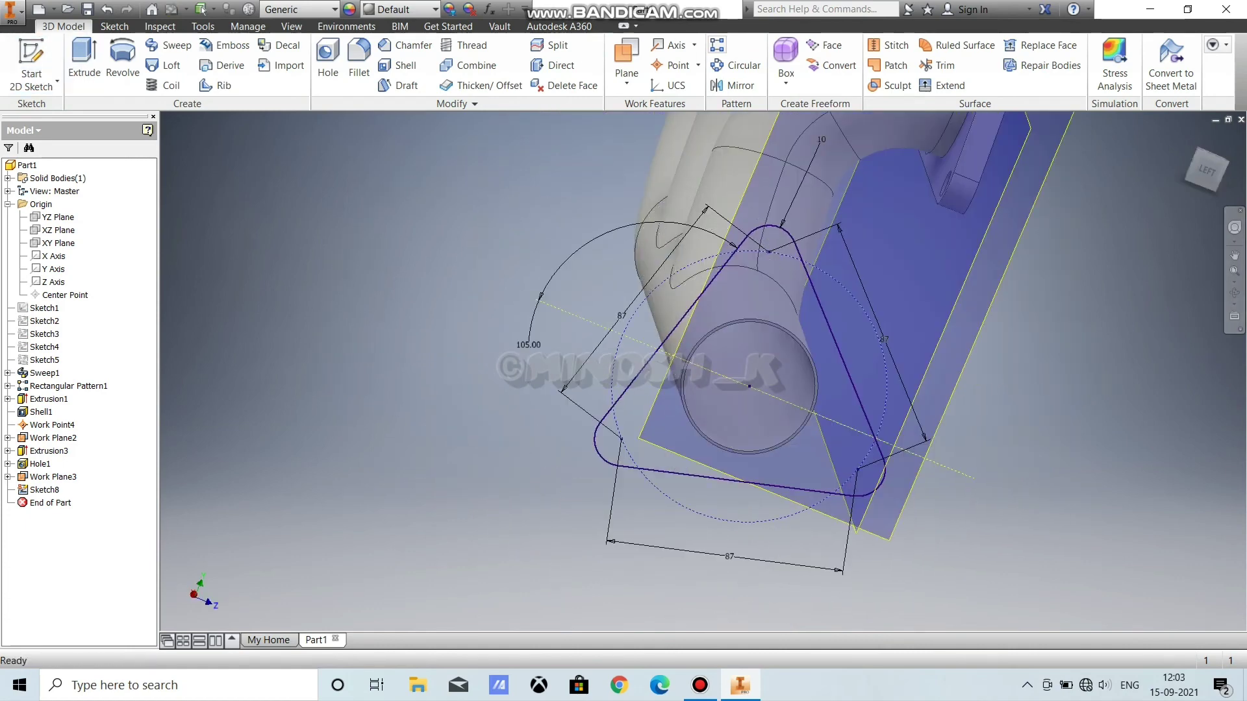
{"action": "left_click", "coordinate": [31, 61]}
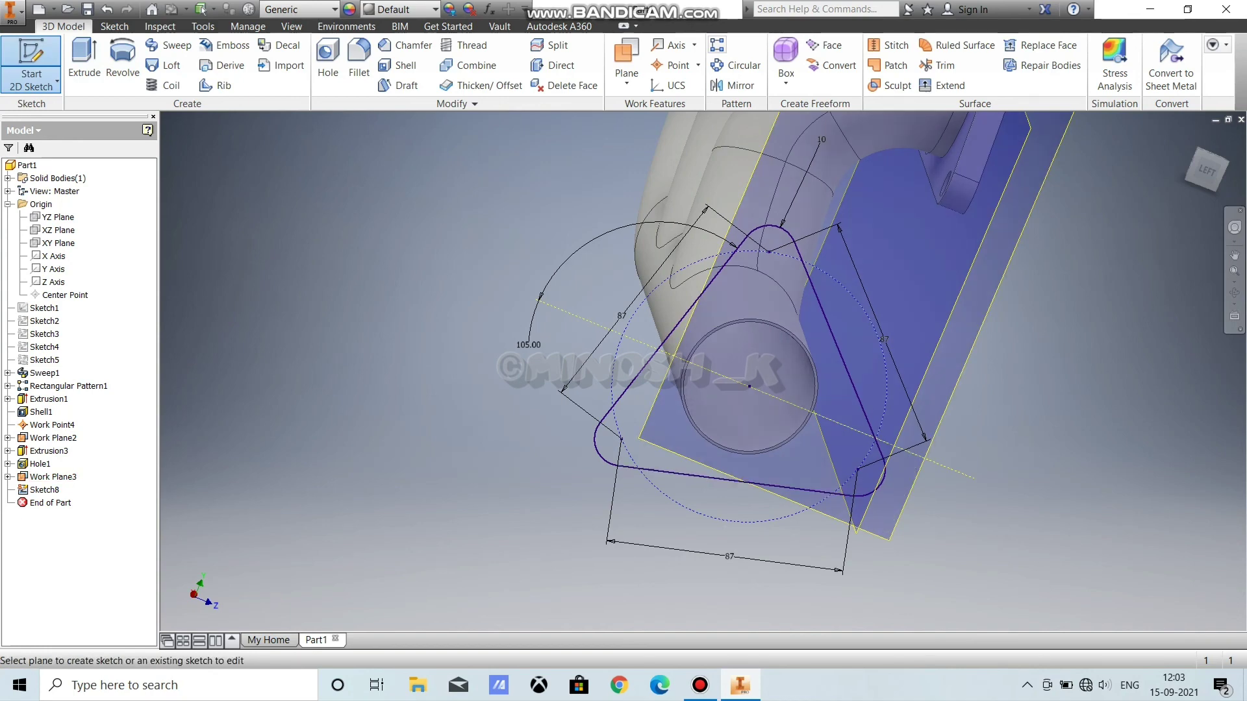
{"action": "left_click", "coordinate": [656, 286]}
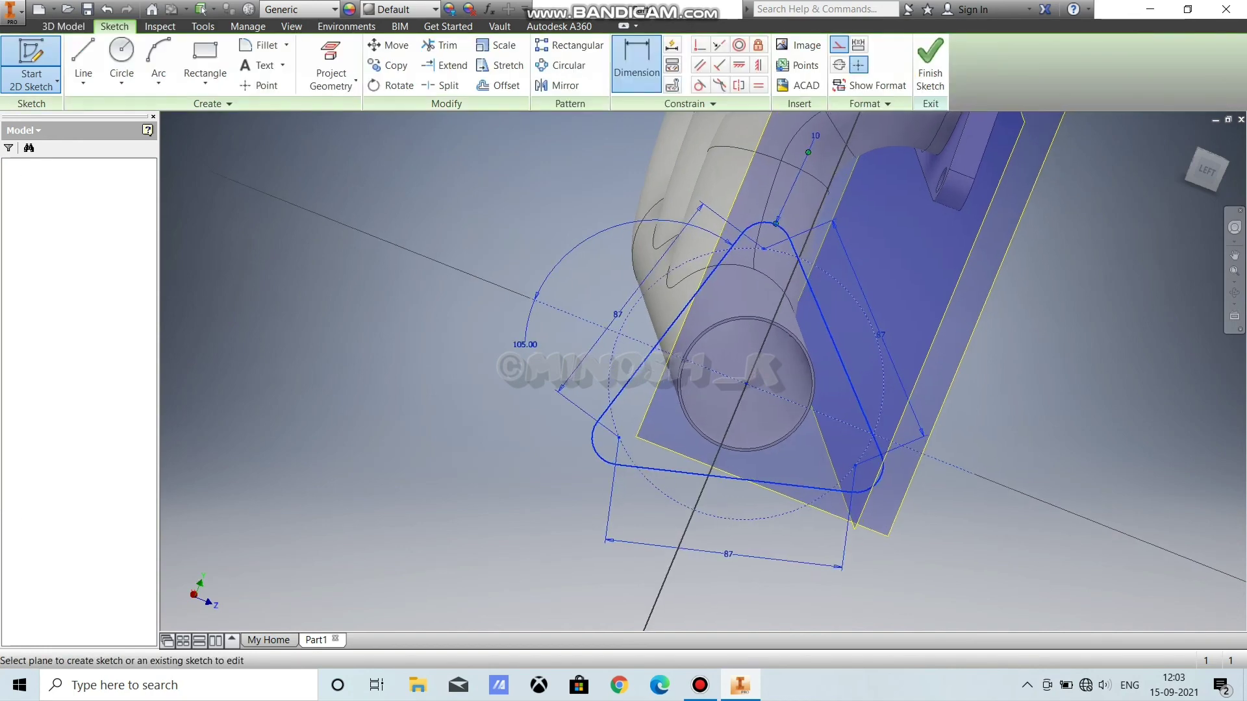
{"action": "left_click", "coordinate": [121, 58]}
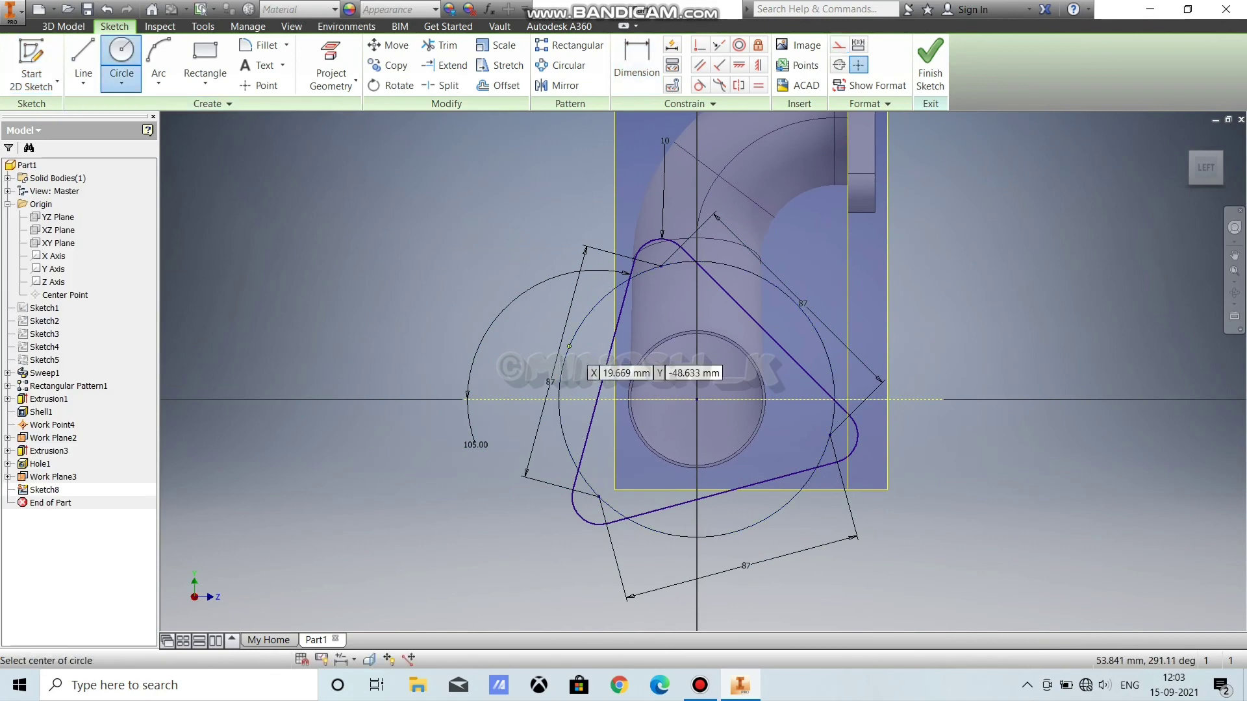
{"action": "left_click", "coordinate": [697, 399]}
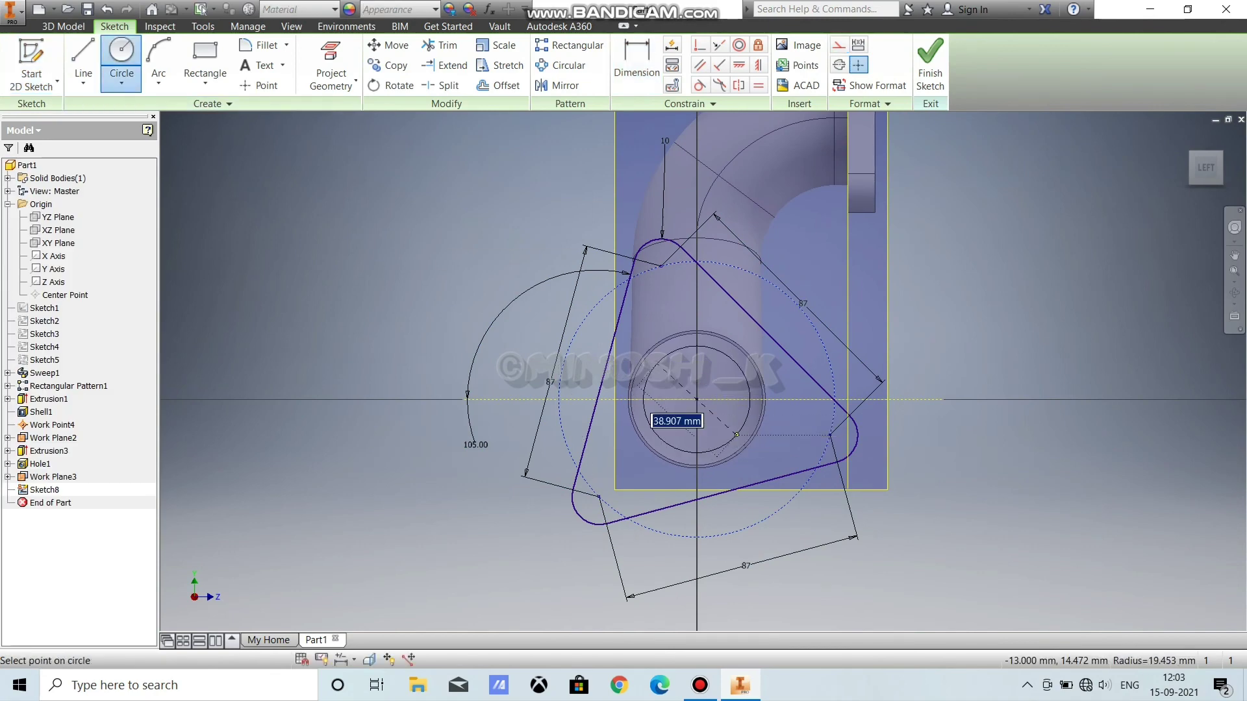
{"action": "left_click", "coordinate": [733, 436]}
Step: Dimension the new central circle's diameter at 48 mm and finish the sketch
{"action": "key", "text": "d"}
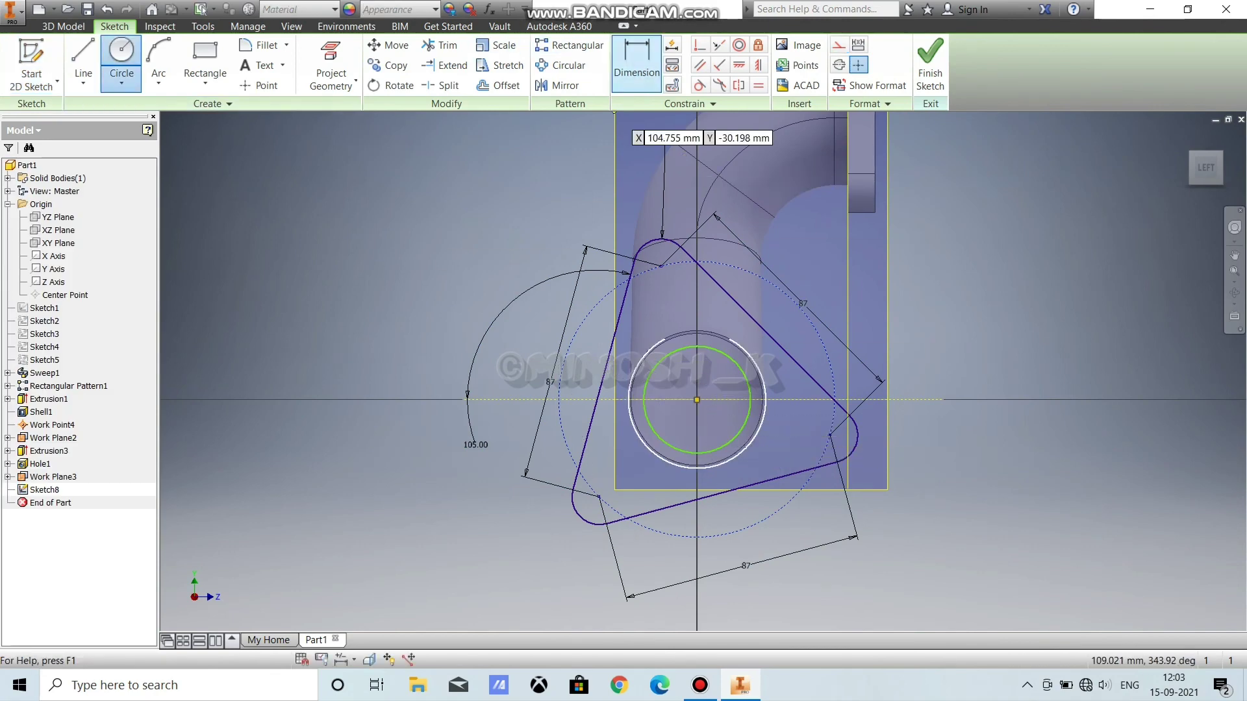
{"action": "left_click", "coordinate": [727, 443]}
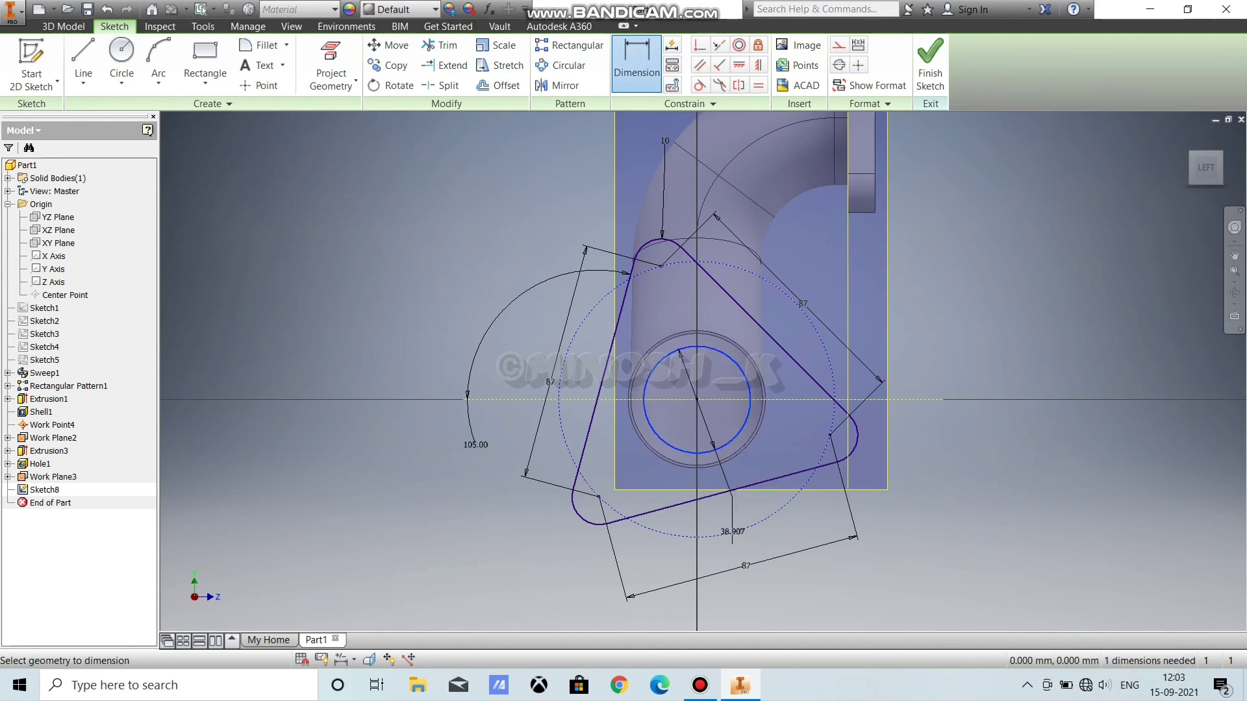
{"action": "left_click", "coordinate": [734, 528]}
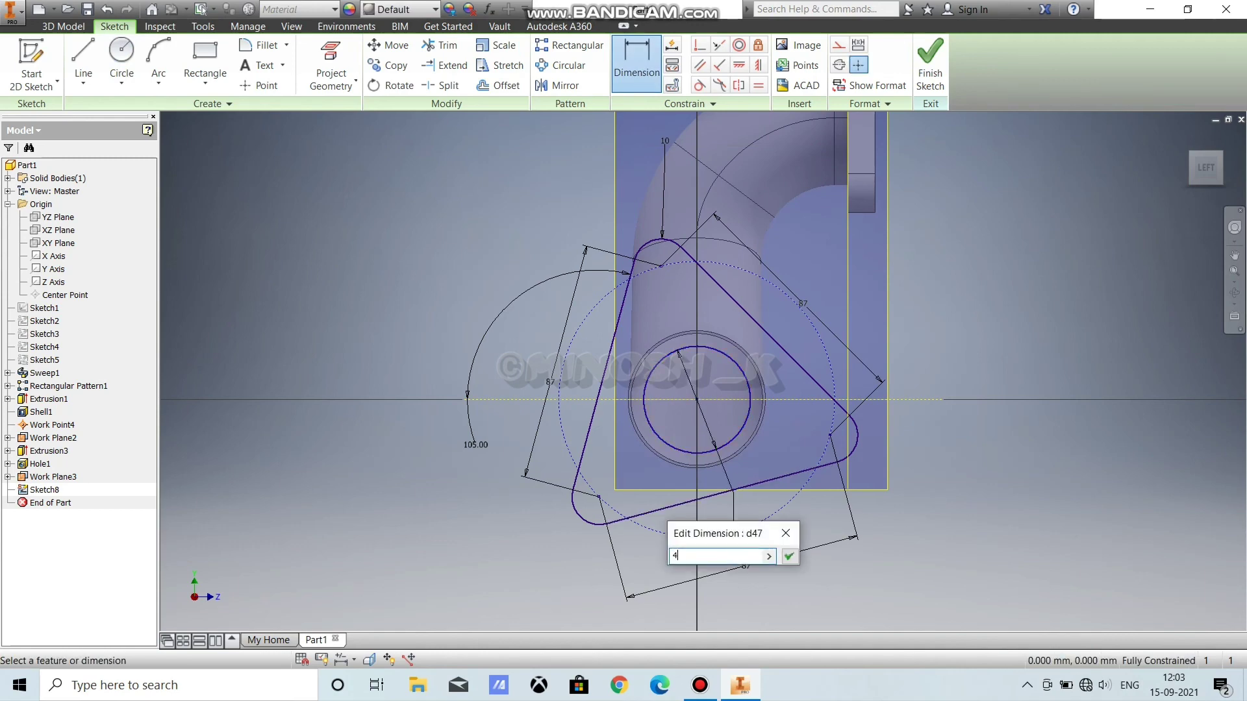
{"action": "key", "text": "Return"}
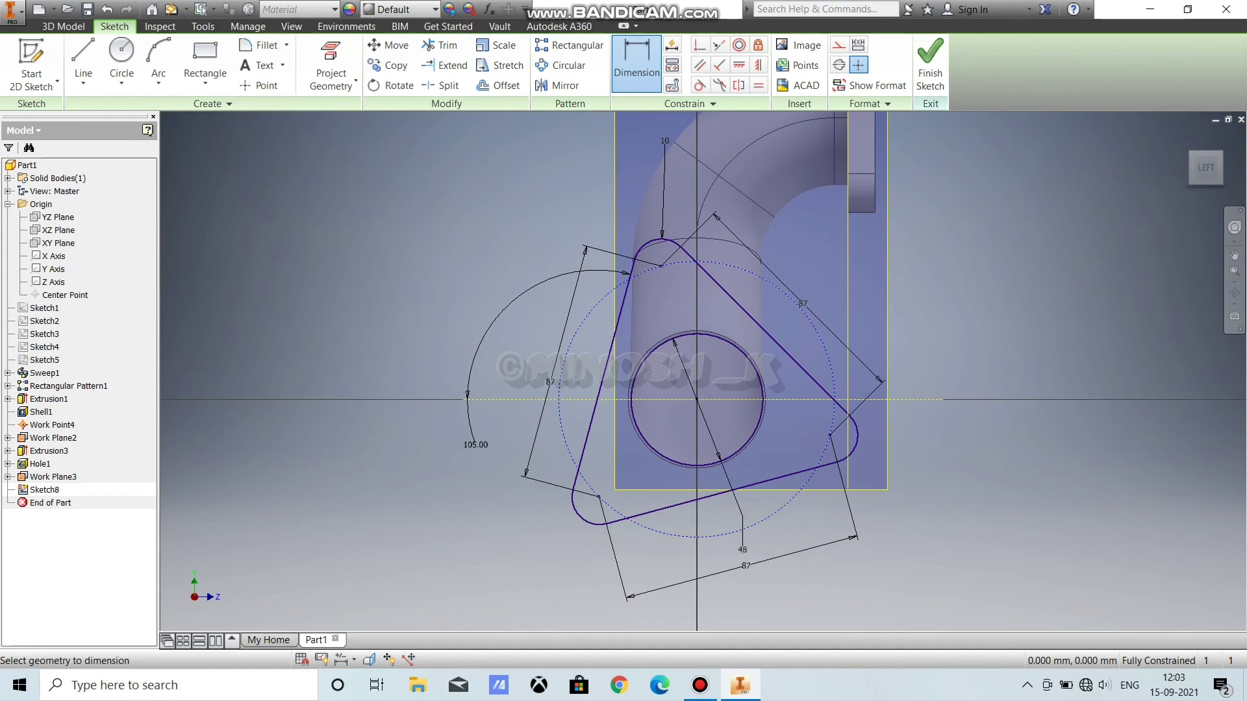
{"action": "left_click", "coordinate": [930, 62]}
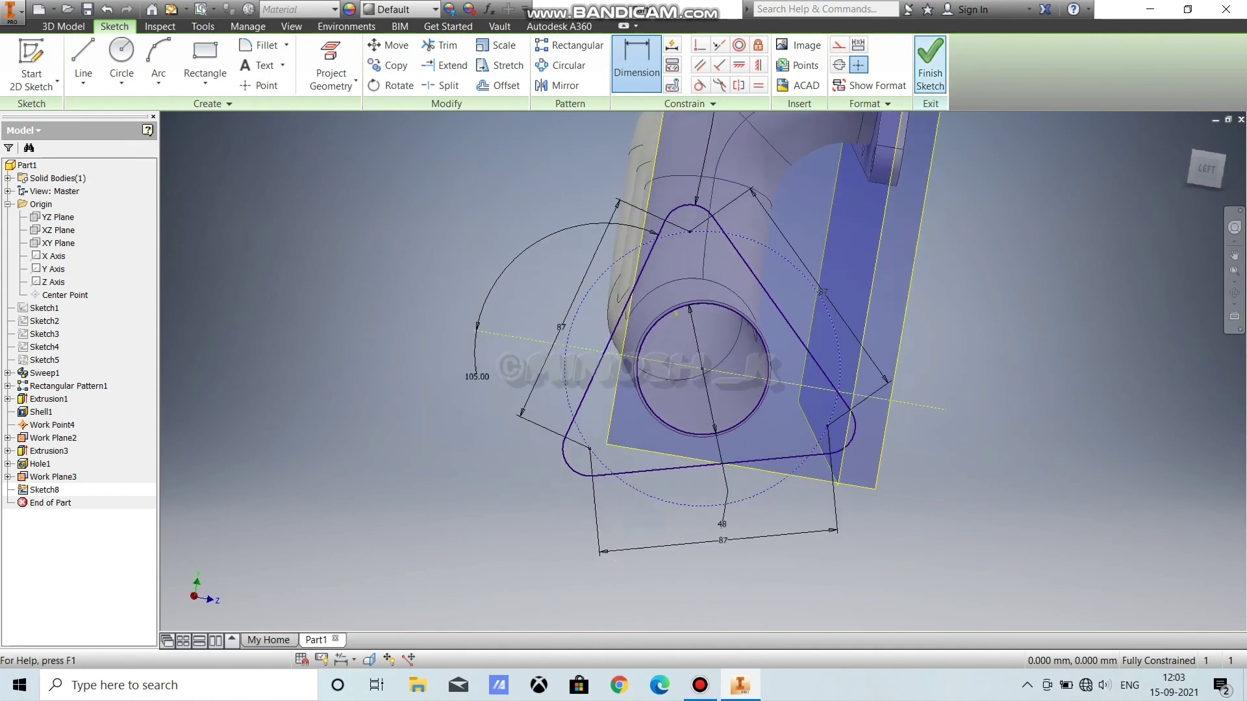
Step: Extrude the triangular flange profile around the central circle 10 mm in the reversed direction, joined to the manifold
{"action": "key", "text": "e"}
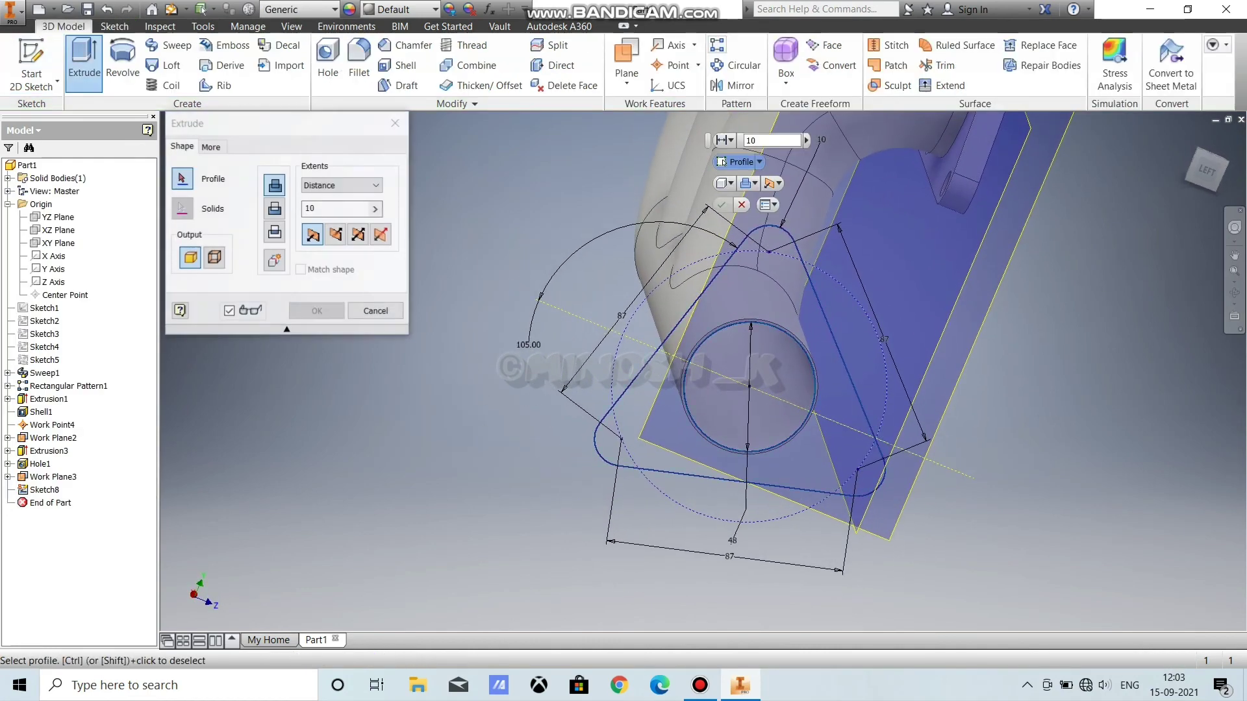
{"action": "left_click", "coordinate": [275, 185]}
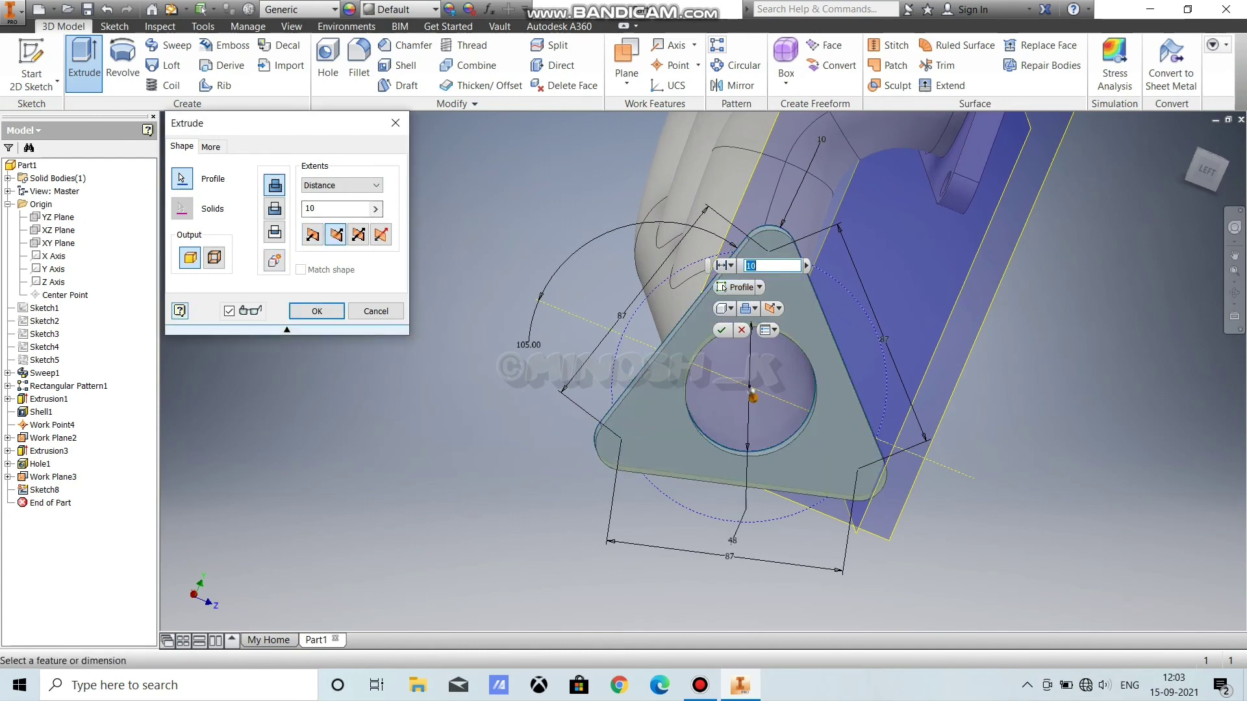
{"action": "left_click", "coordinate": [317, 311]}
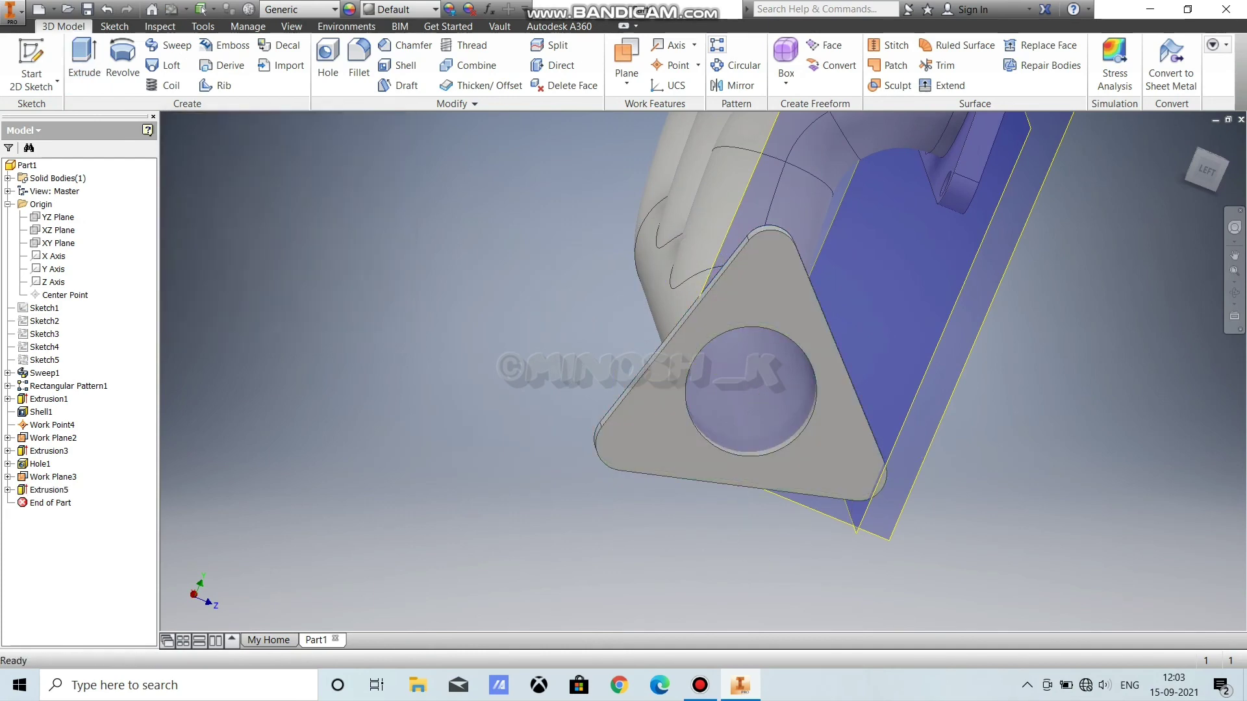
Step: Place a concentric hole on the triangular flange's outer face, using one rounded corner as the concentric reference
{"action": "middle_click_drag", "start_coordinate": [701, 377], "coordinate": [610, 354], "text": "shift"}
{"action": "middle_click_drag", "start_coordinate": [721, 338], "coordinate": [799, 325], "text": "shift"}
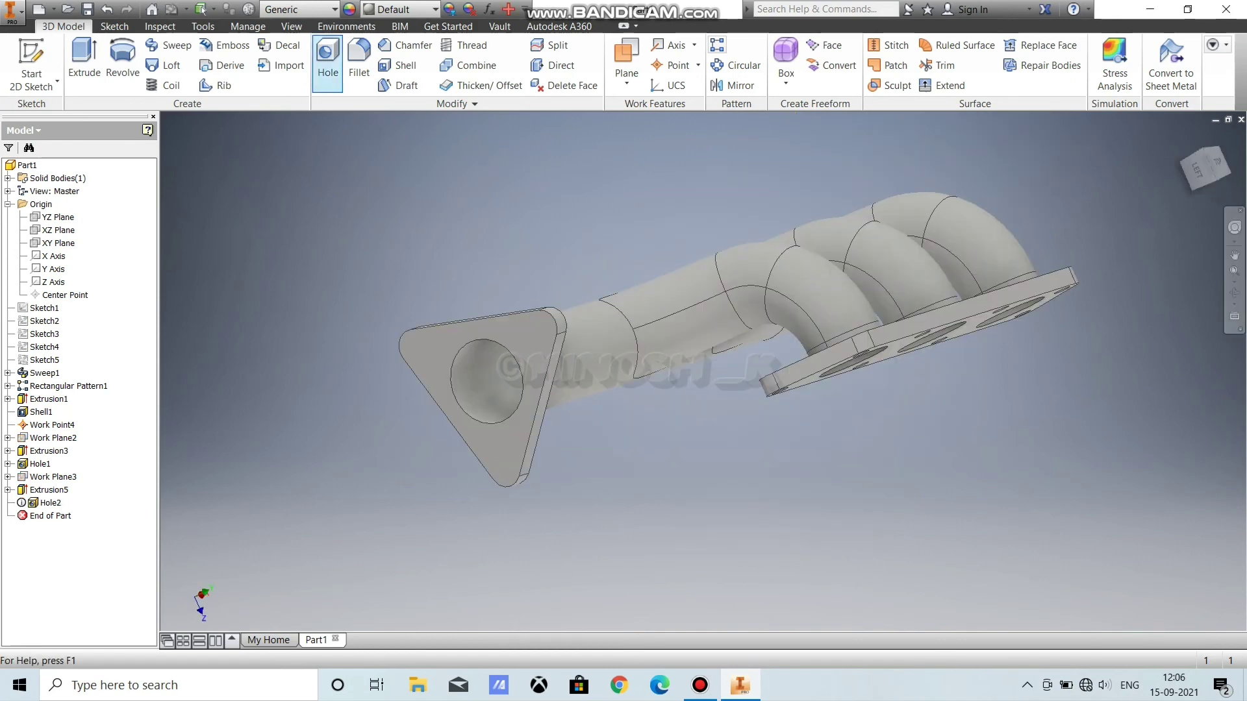
{"action": "left_click", "coordinate": [328, 65]}
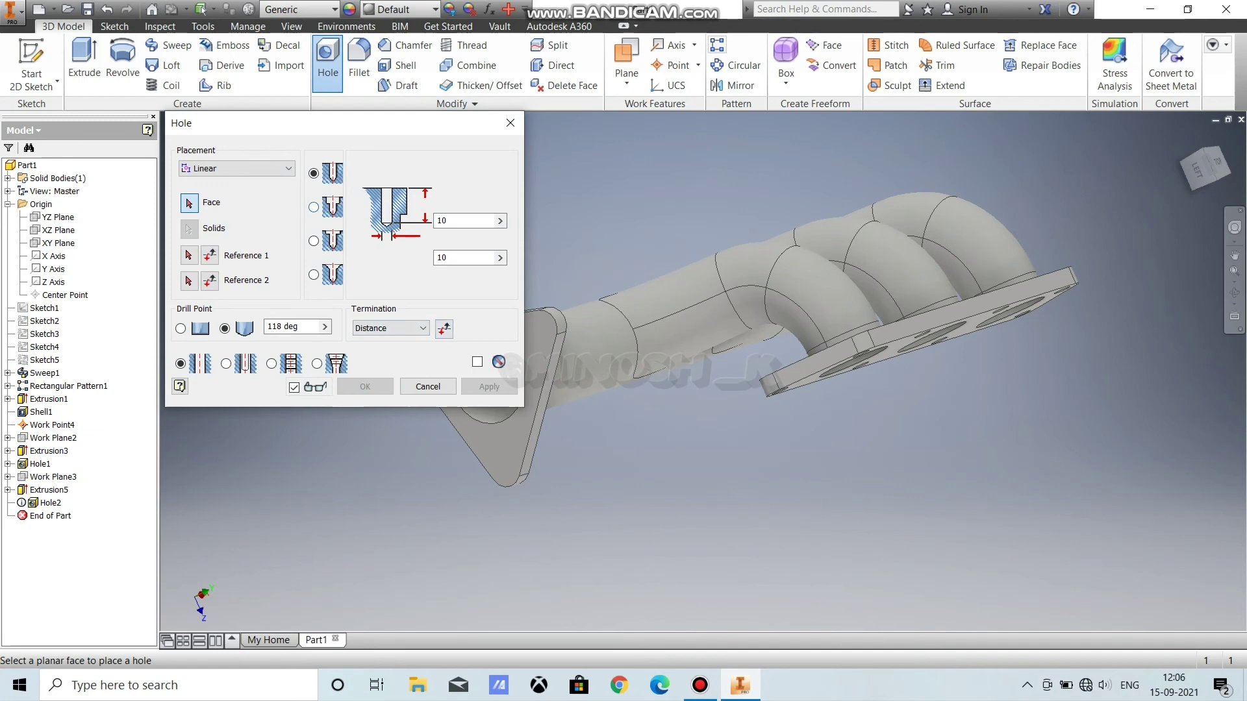
{"action": "left_click", "coordinate": [247, 169]}
{"action": "left_click", "coordinate": [227, 207]}
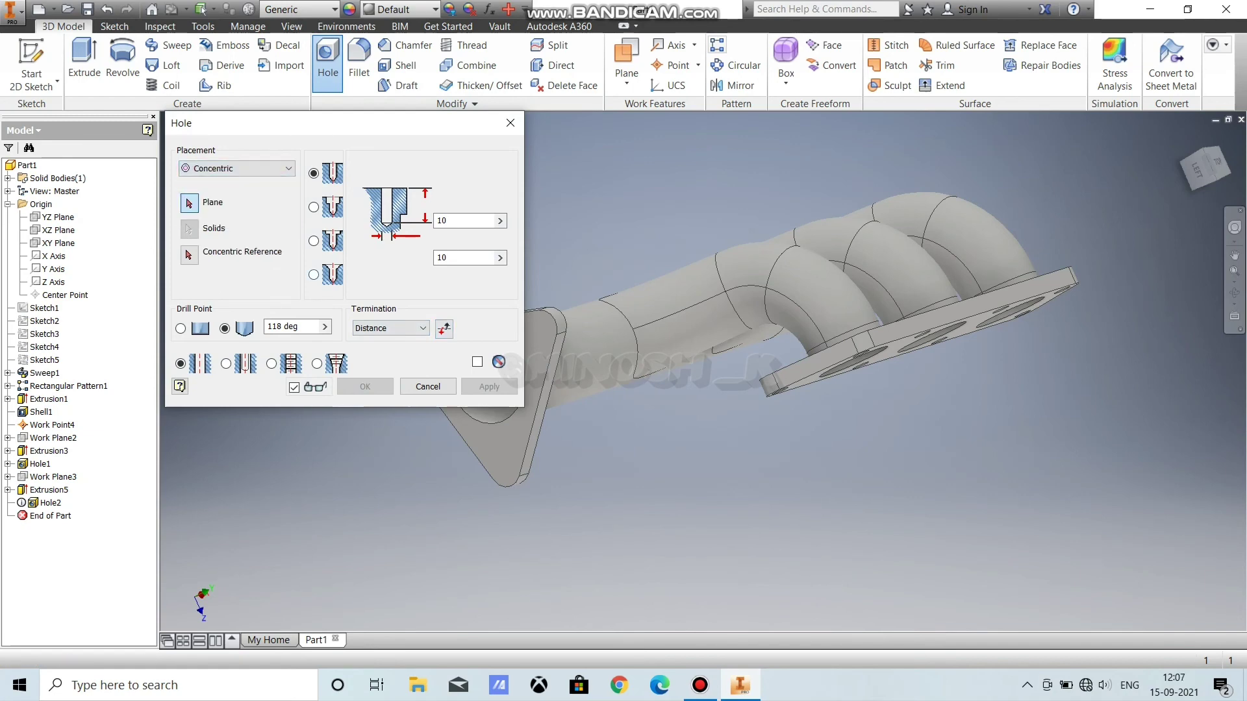
{"action": "scroll", "coordinate": [620, 393], "scroll_direction": "down", "scroll_amount": 3}
{"action": "middle_click_drag", "start_coordinate": [620, 393], "coordinate": [818, 403]}
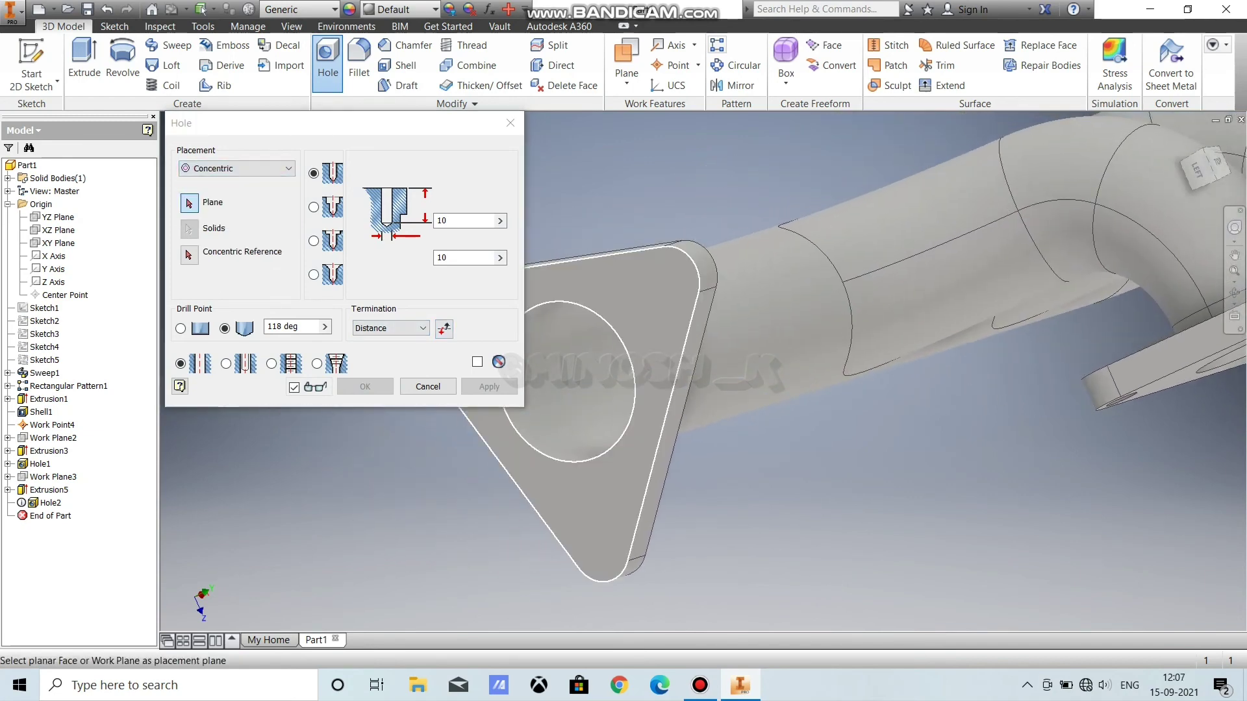
{"action": "left_click", "coordinate": [653, 390]}
{"action": "left_click", "coordinate": [695, 269]}
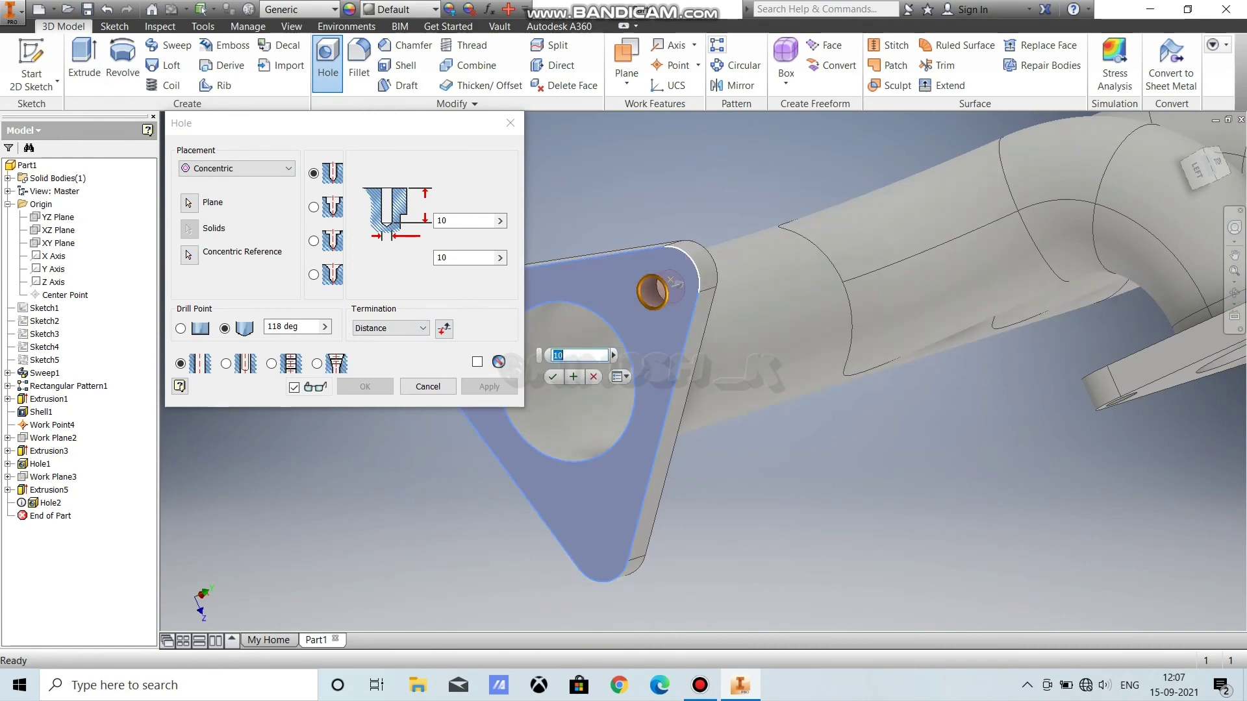
{"action": "middle_click_drag", "start_coordinate": [695, 272], "coordinate": [648, 297]}
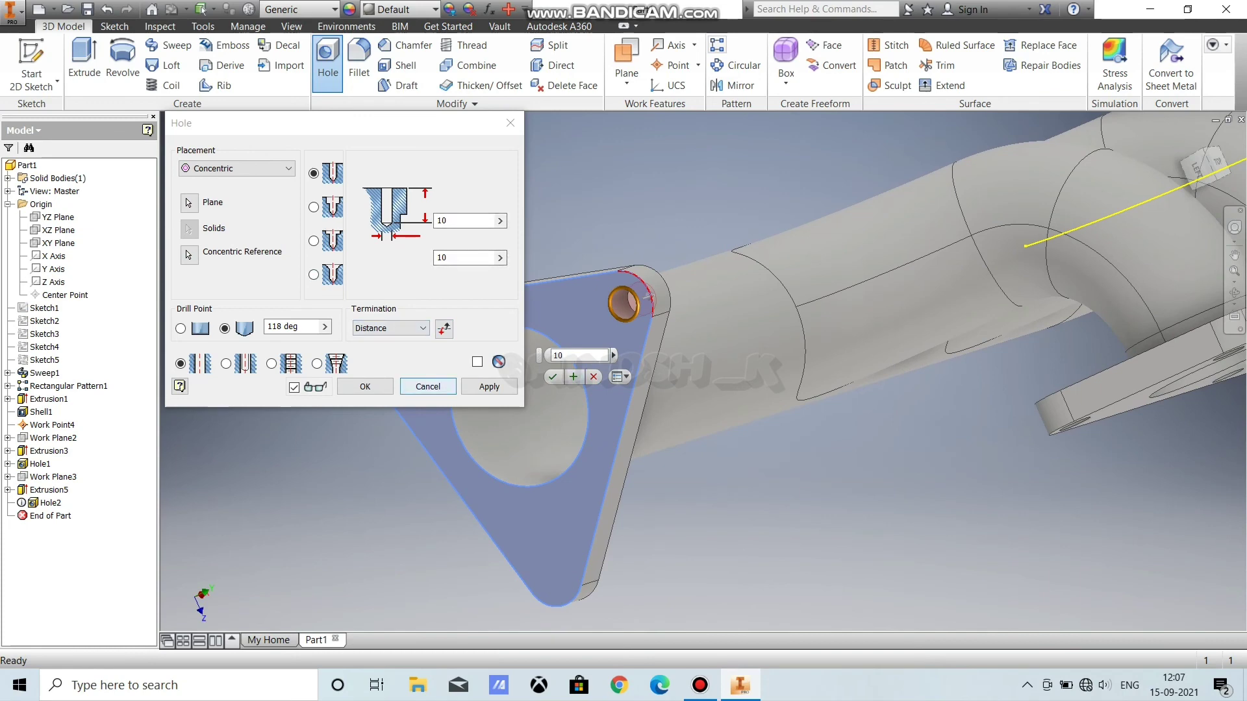
Step: Try the Through All termination, then create the 10 mm diameter corner hole with a Distance termination of 10 mm
{"action": "left_click", "coordinate": [390, 328]}
{"action": "left_click", "coordinate": [380, 361]}
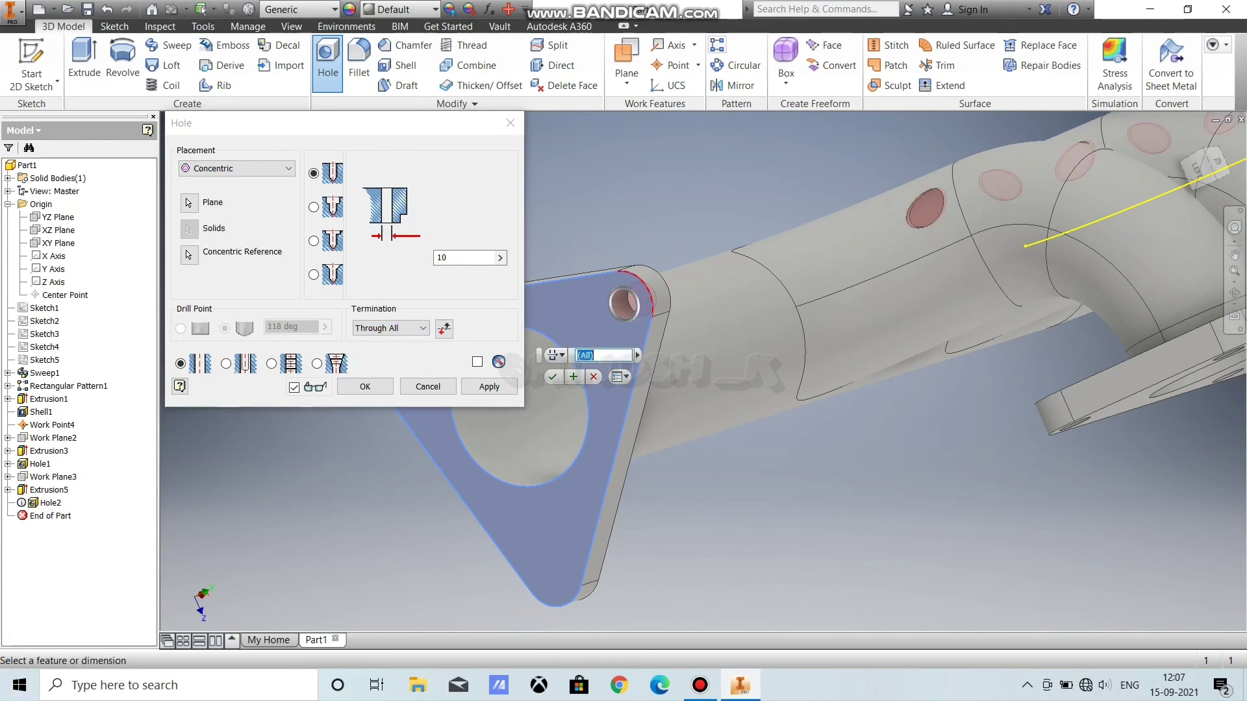
{"action": "left_click", "coordinate": [409, 328]}
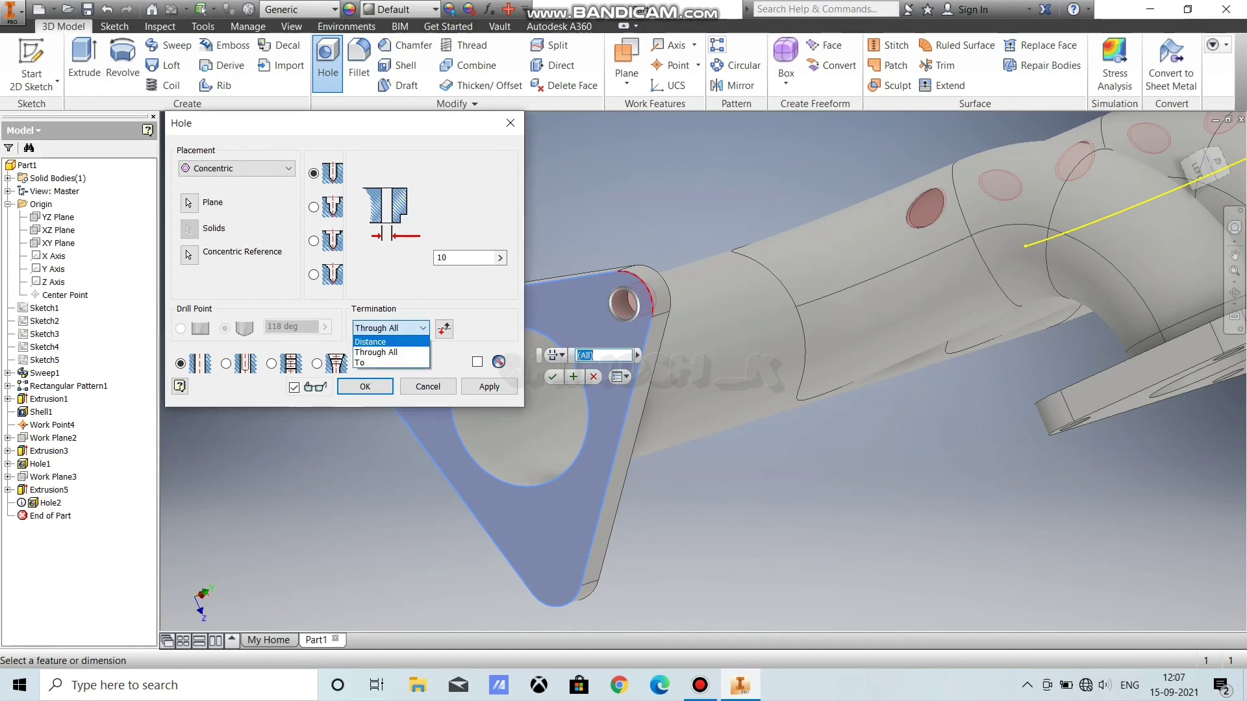
{"action": "left_click", "coordinate": [393, 341]}
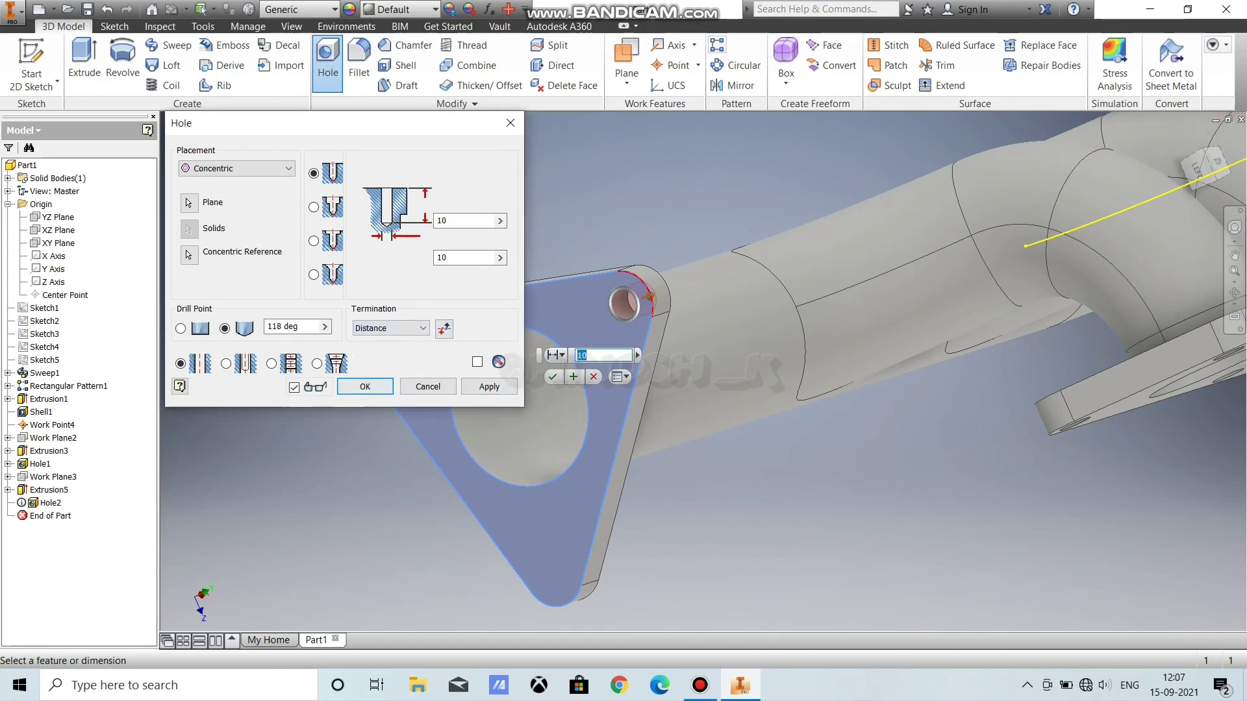
{"action": "left_click", "coordinate": [365, 386]}
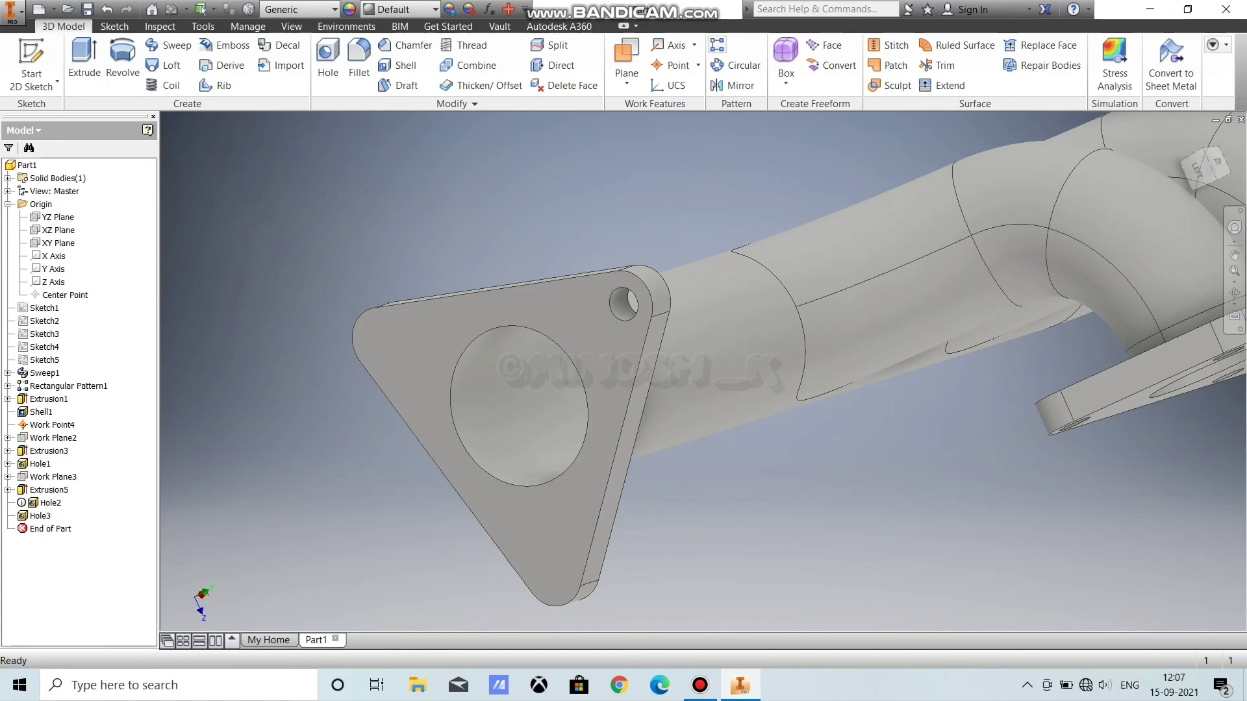
Step: Start a circular pattern of the triangular flange's corner hole and activate the rotation axis selection
{"action": "left_click", "coordinate": [736, 65]}
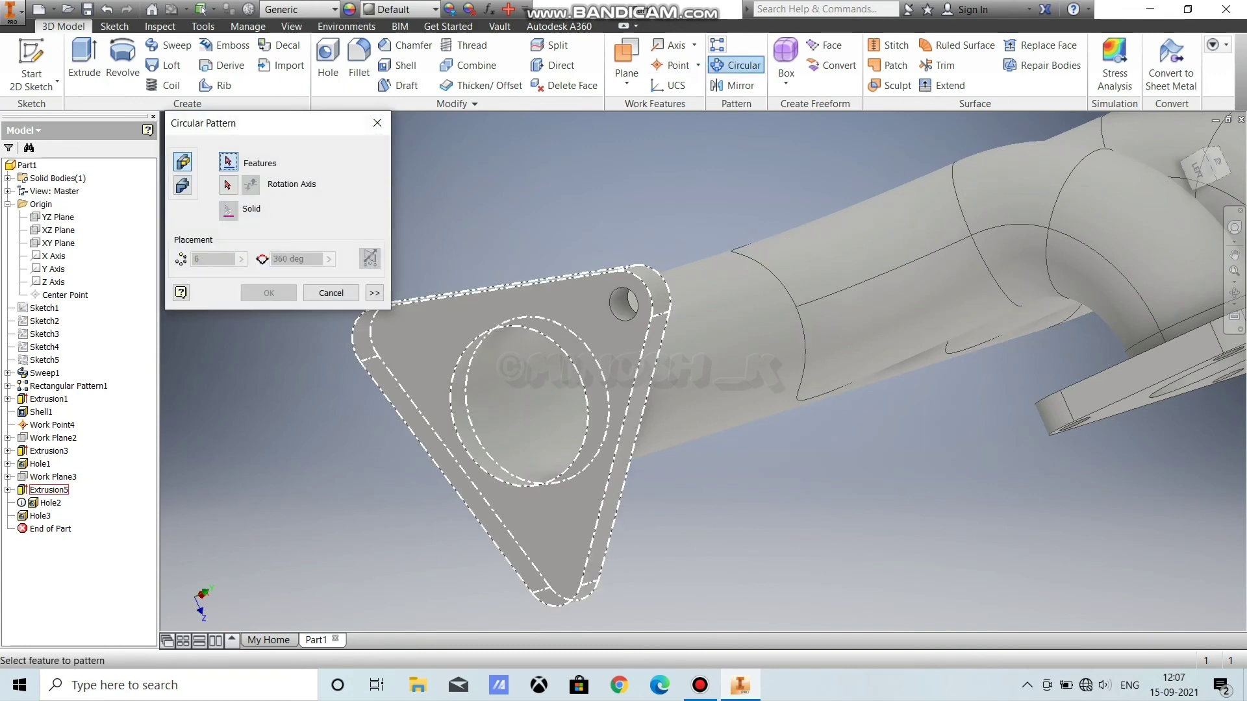
{"action": "left_click", "coordinate": [40, 516]}
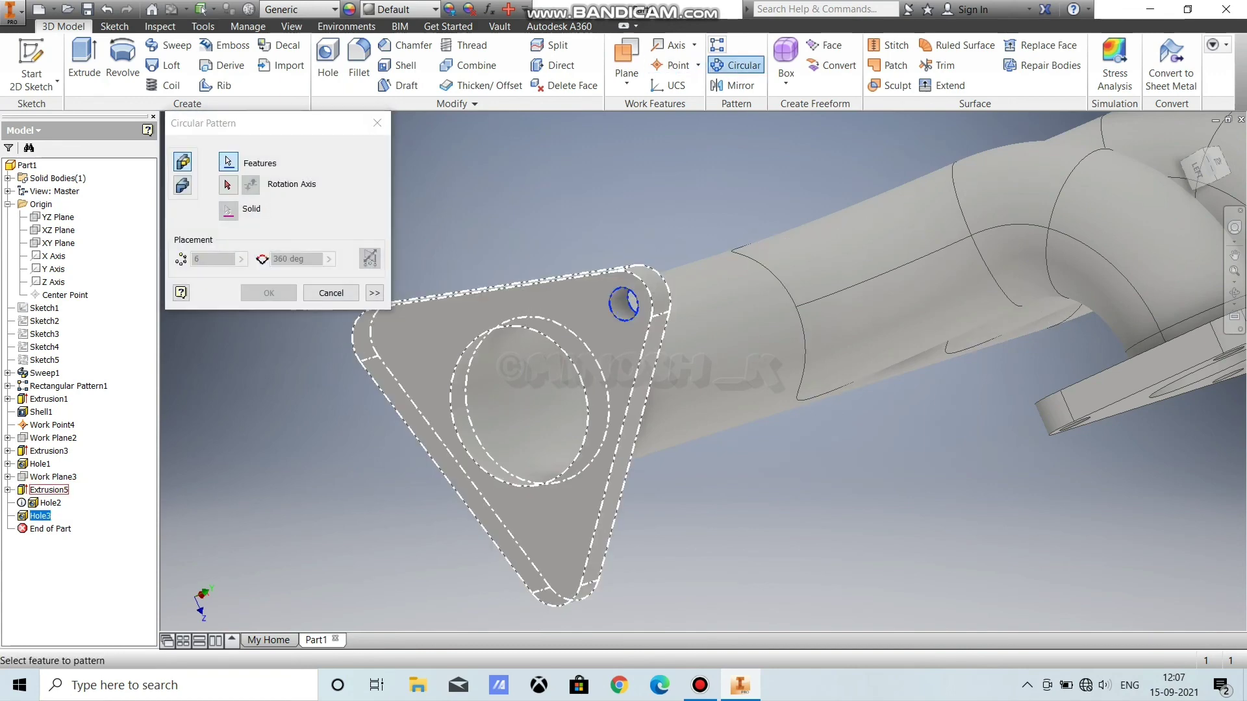
{"action": "left_click", "coordinate": [228, 185]}
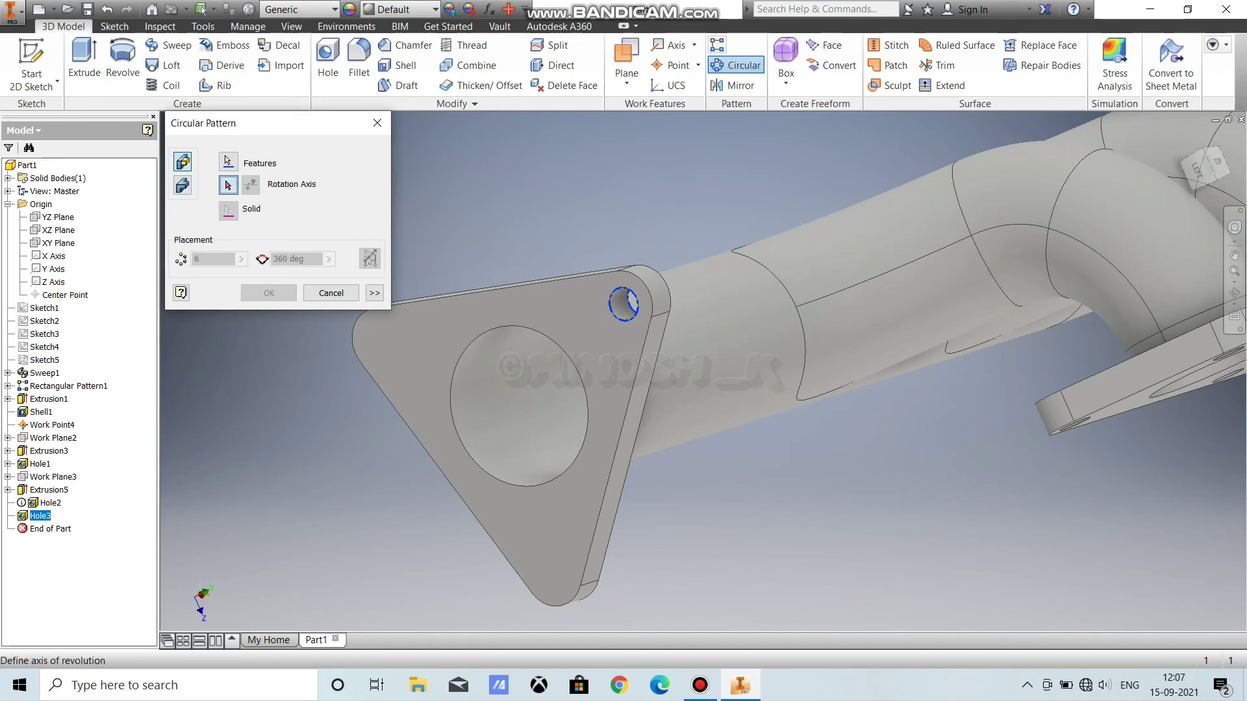